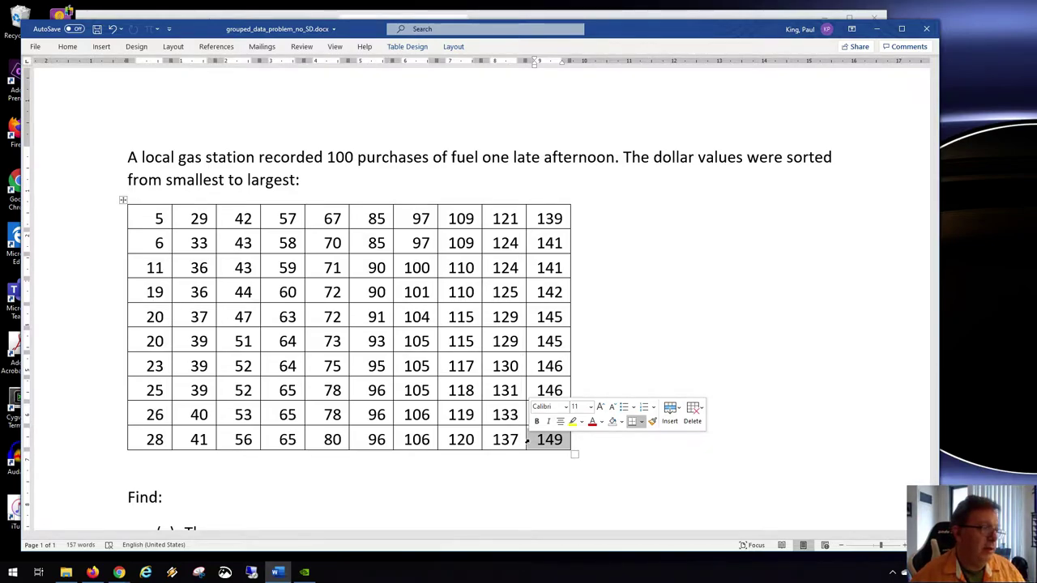
Review the gas station problem: the smallest and largest values in the data table and the list of statistics to find, (a) through (g).
left_click(594, 364)
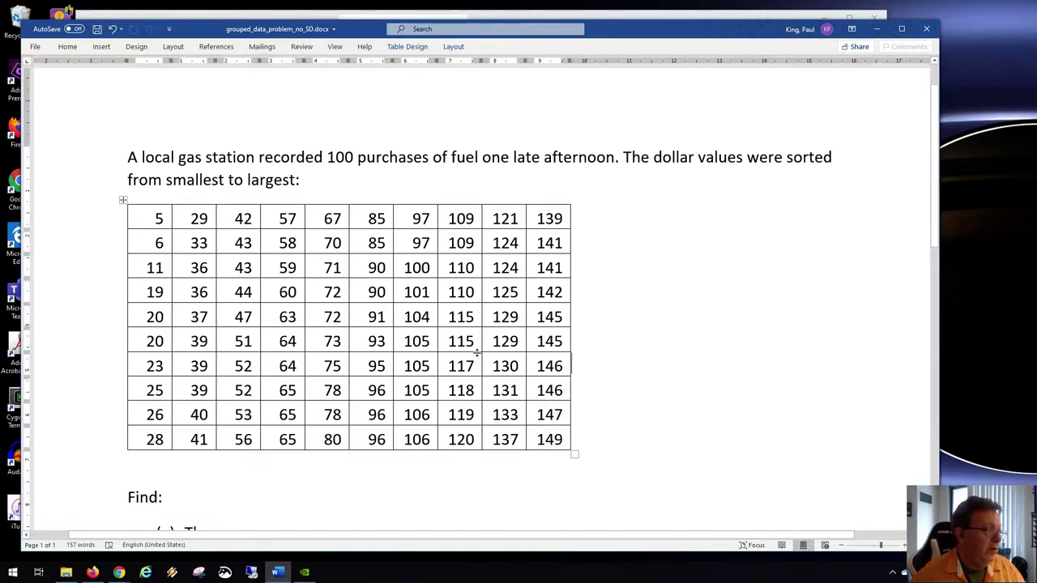
double_click(156, 218)
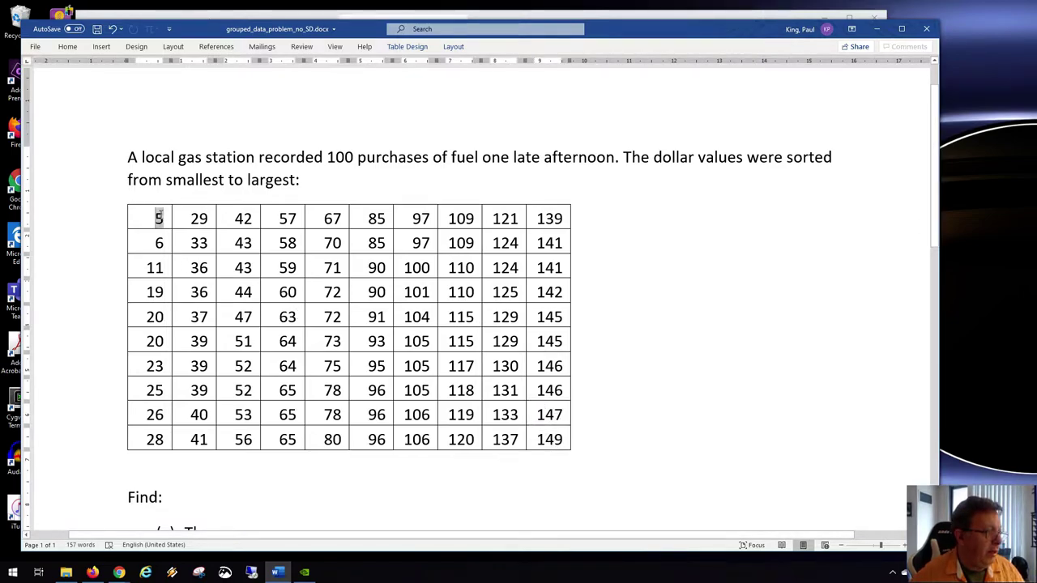
left_click(549, 439, "ctrl")
double_click(549, 439)
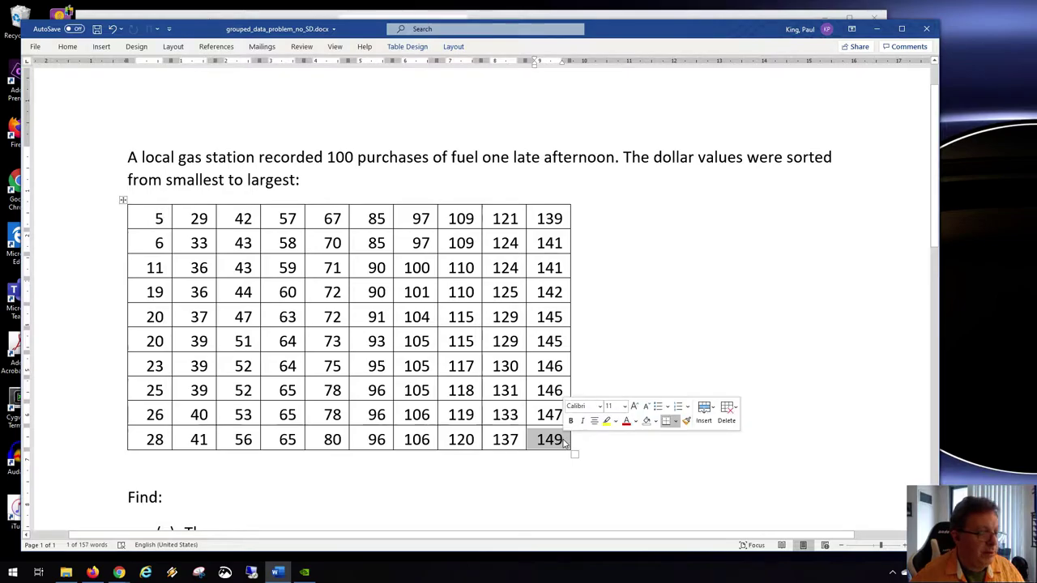
left_click(564, 439)
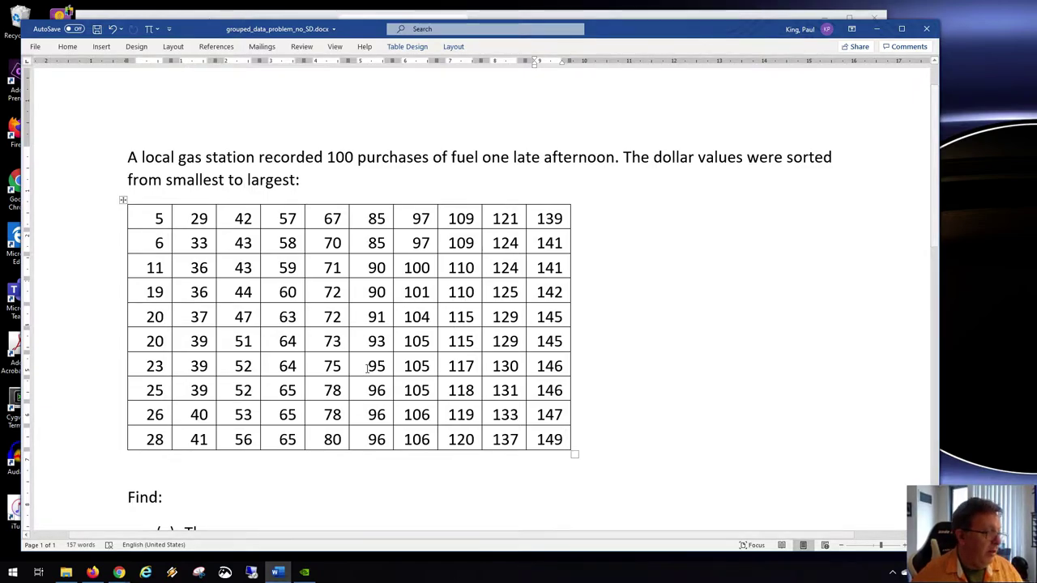
scroll(367, 369, "down", 7)
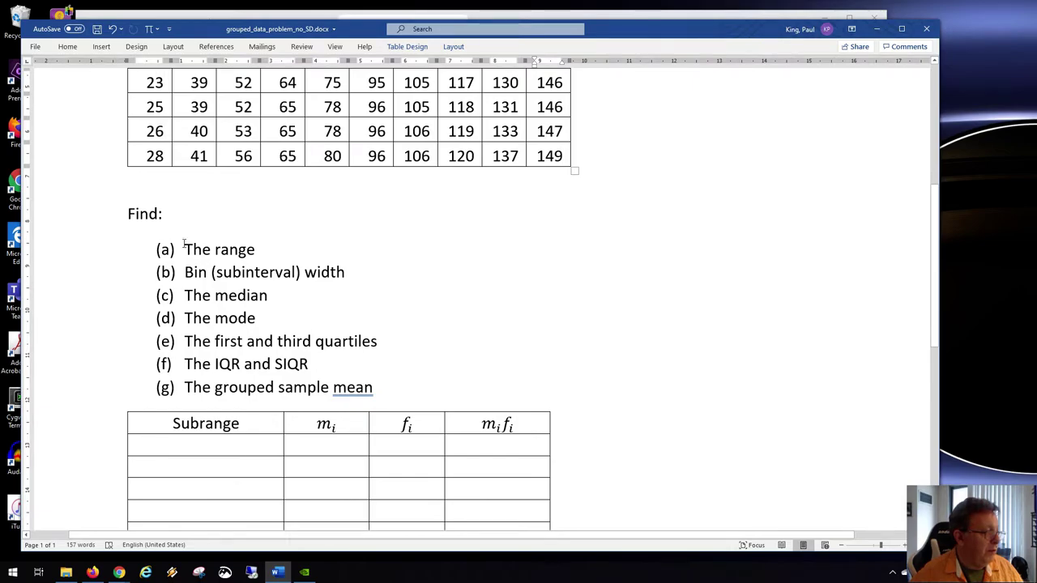
left_click_drag(185, 249, 368, 393)
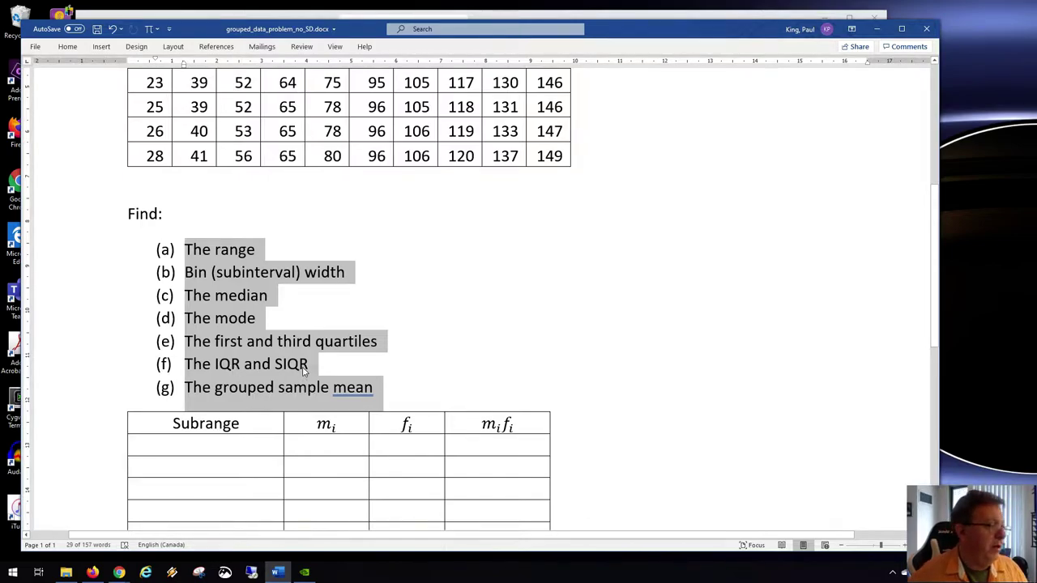
left_click(329, 390)
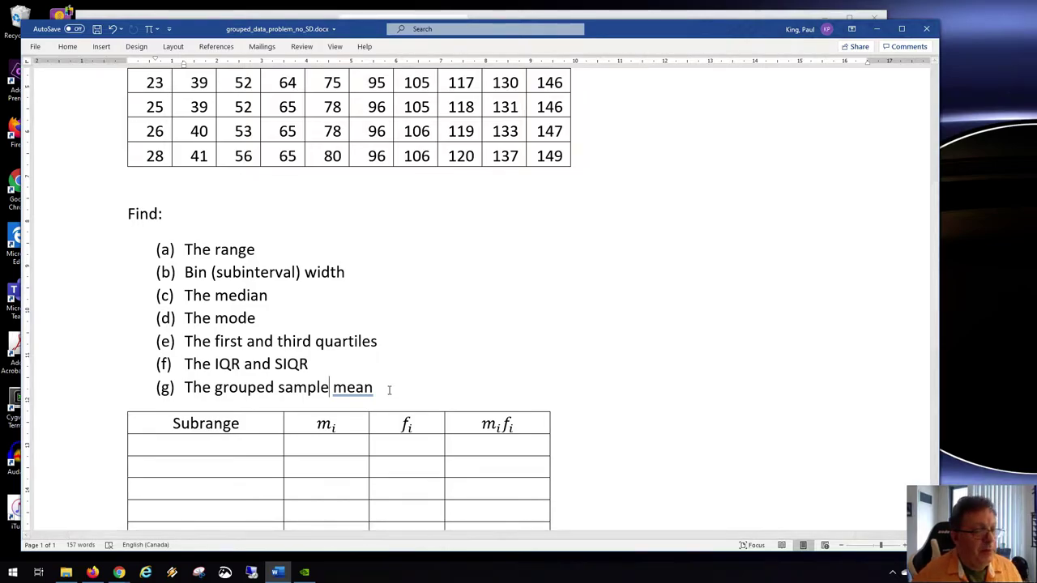
scroll(389, 391, "up", 5)
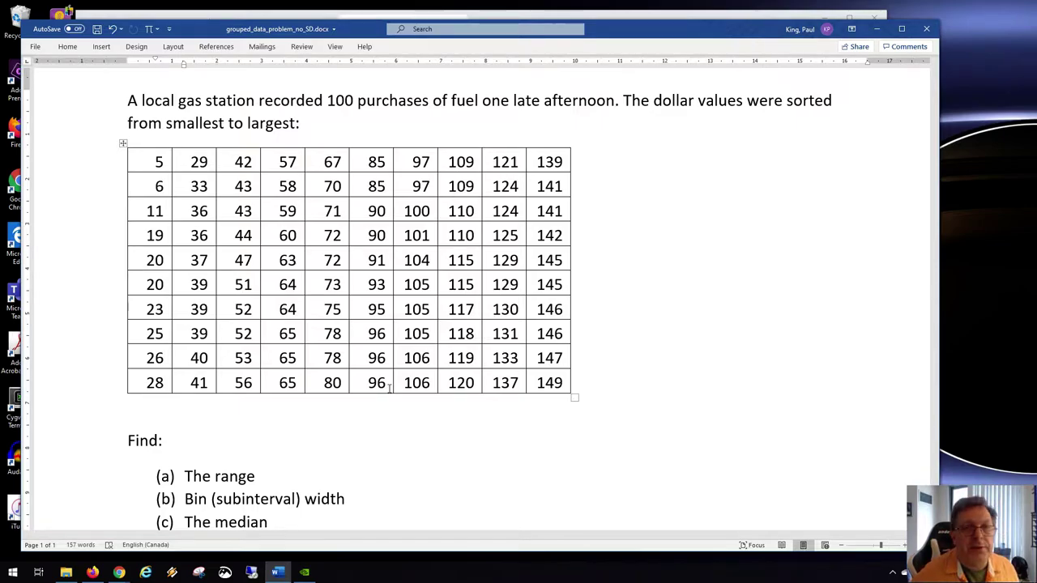
Switch to the Measures of Central Tendency spreadsheet in Google Sheets and inspect the formulas for the range (N1) and bin width (N2).
left_click(283, 14)
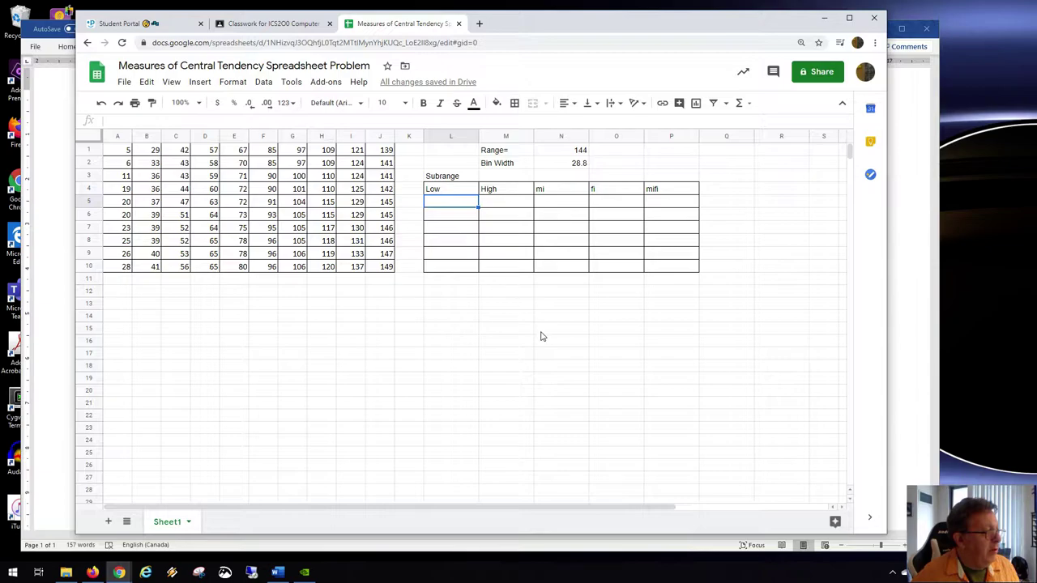
double_click(558, 151)
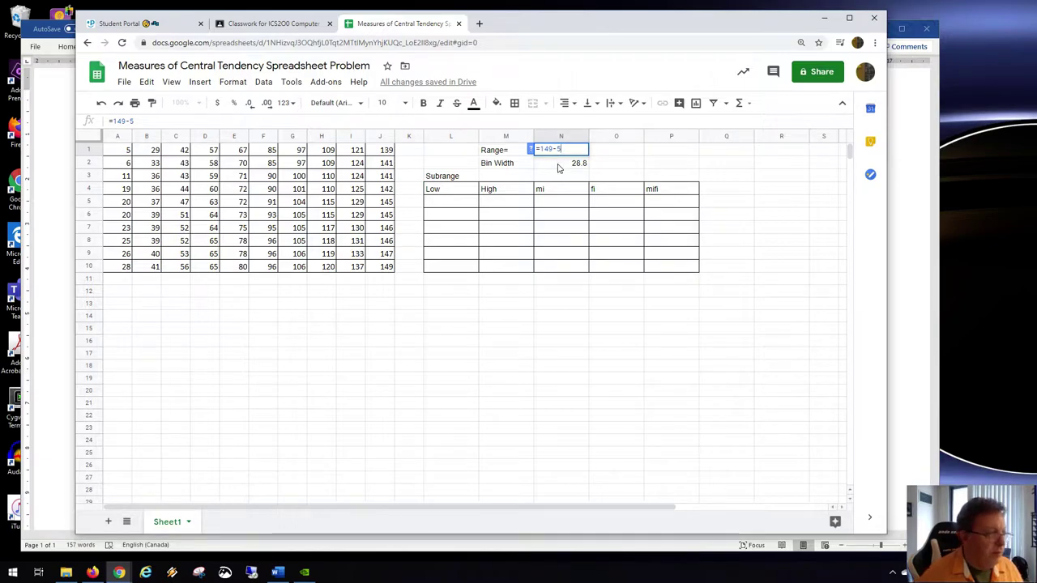
key("Return")
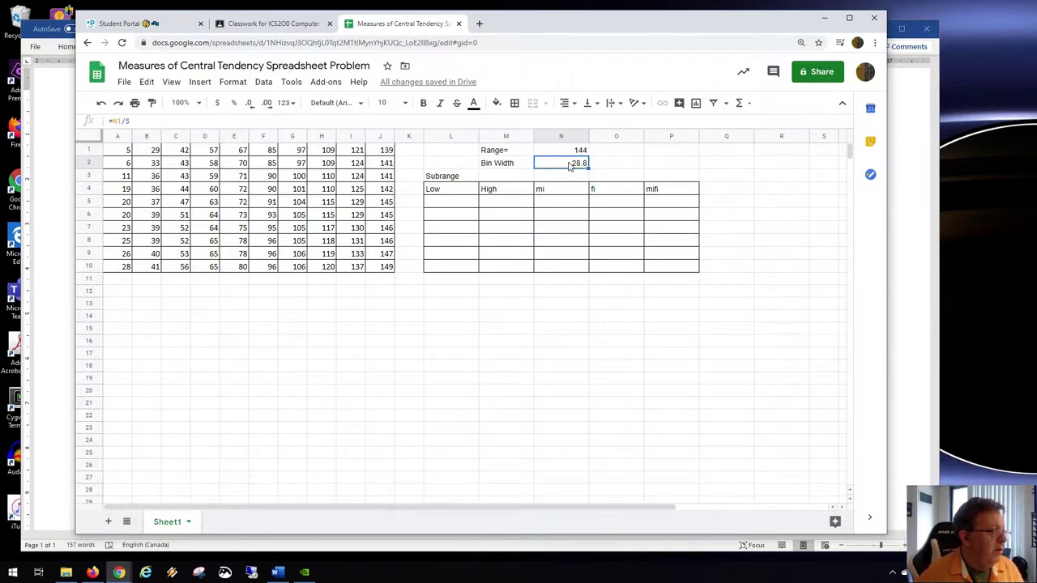
double_click(575, 162)
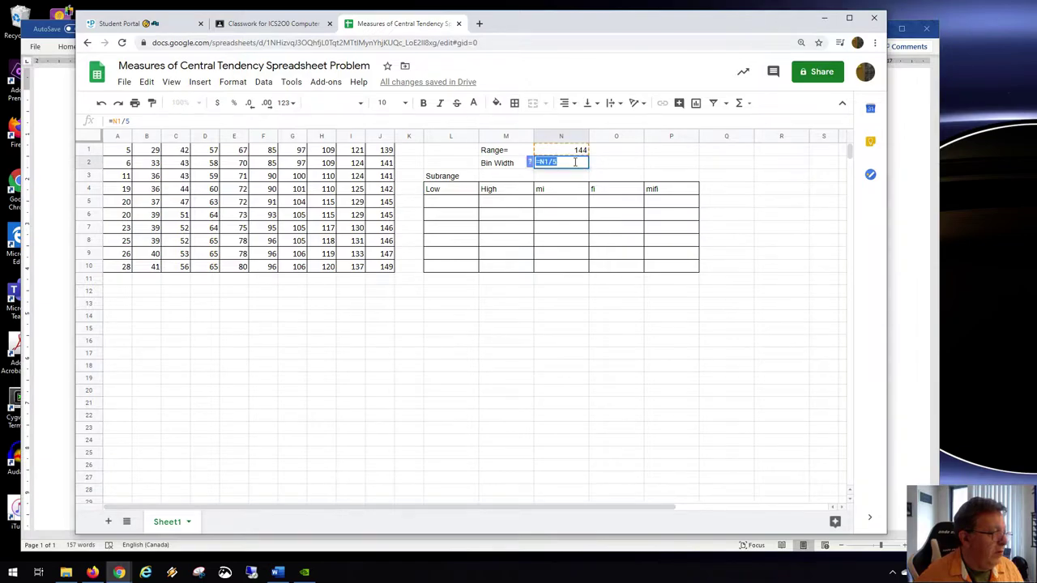
key("Return")
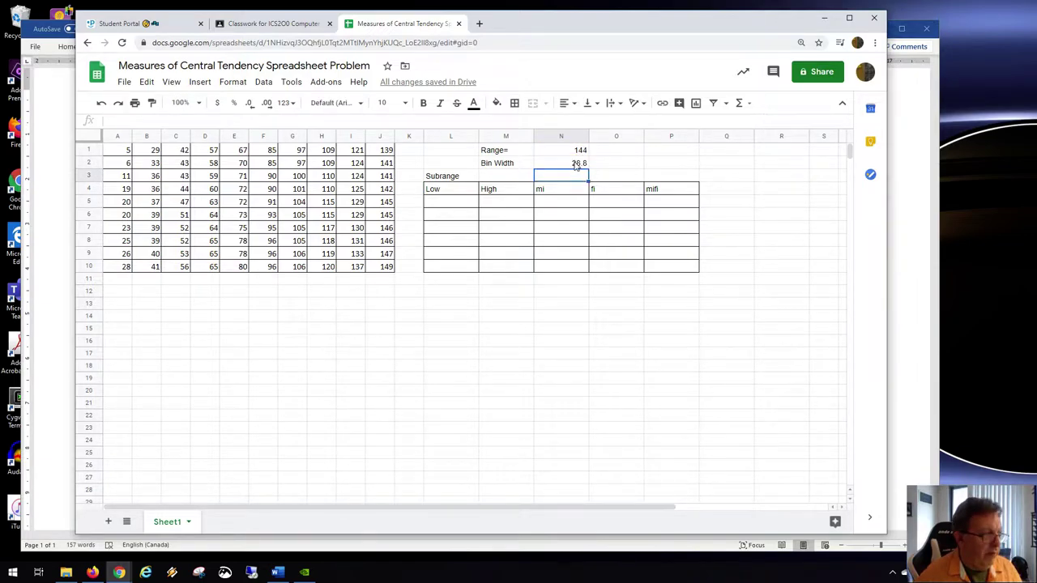
Examine the empty Low, High, mi, fi and mifi columns of the subrange table and the source data in A1:J10.
left_click(467, 194)
left_click(461, 204)
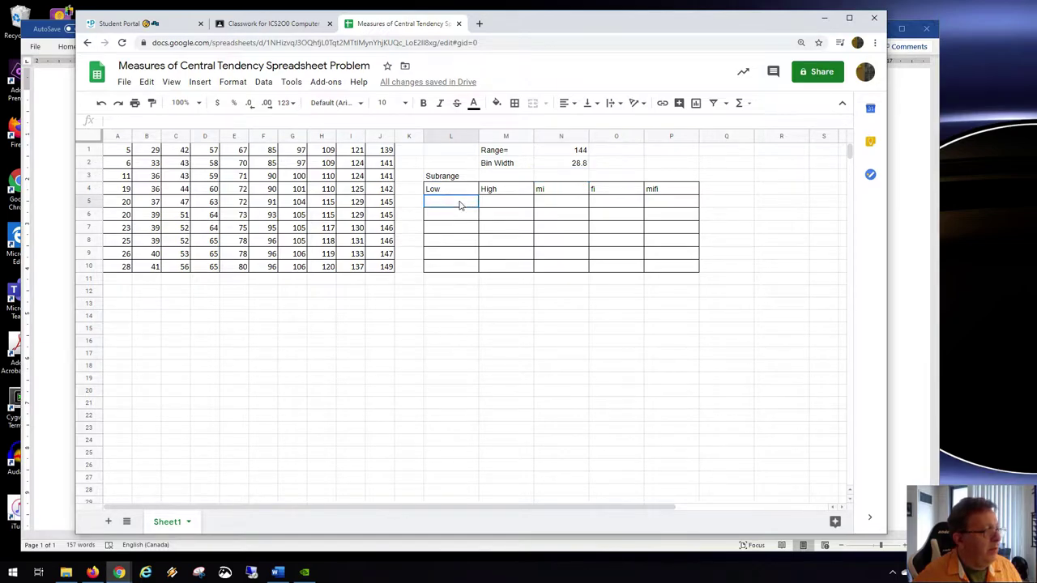
left_click(490, 208)
left_click(550, 206)
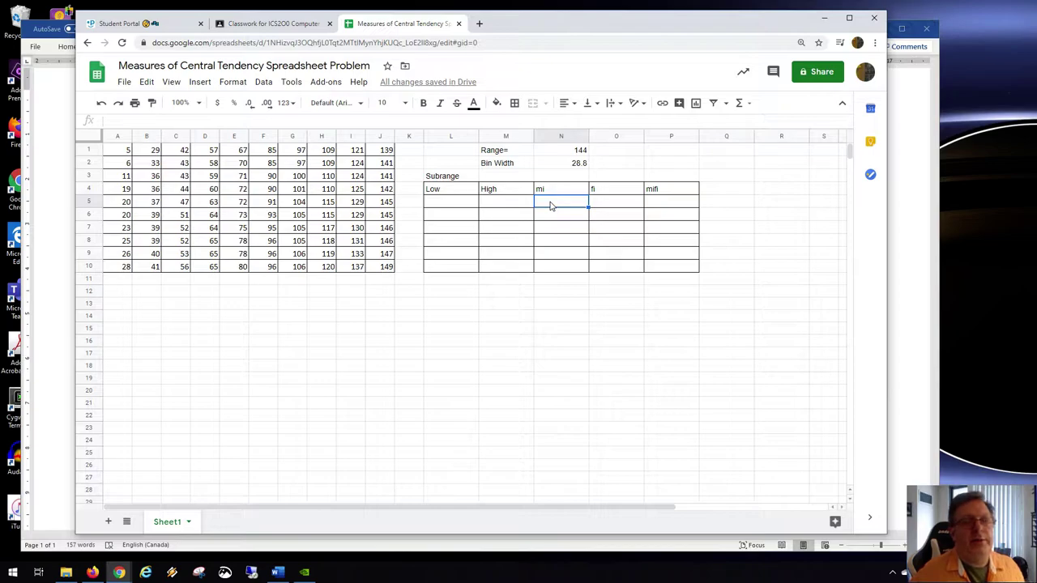
left_click(612, 203)
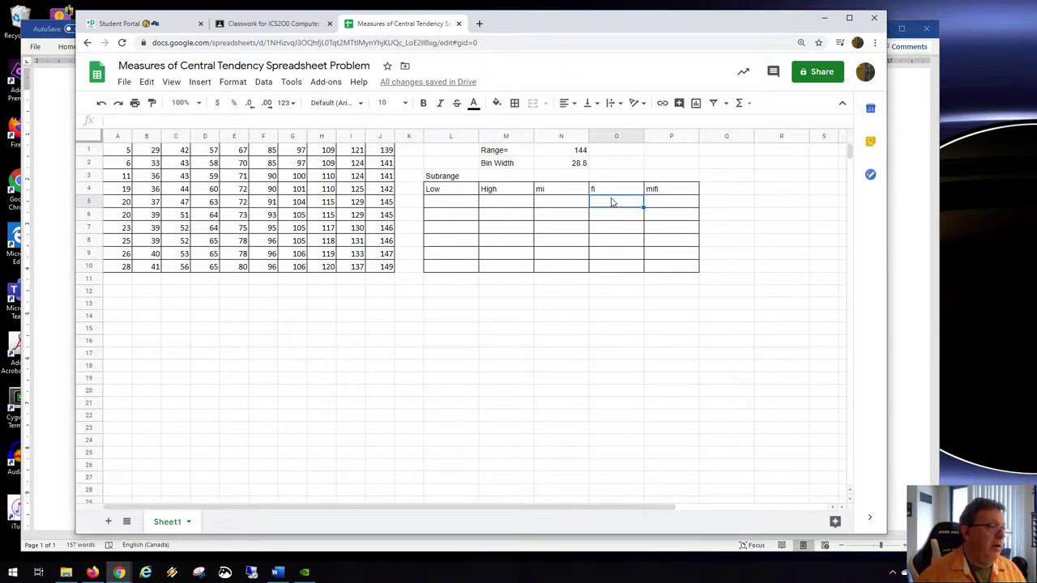
left_click_drag(662, 204, 666, 273)
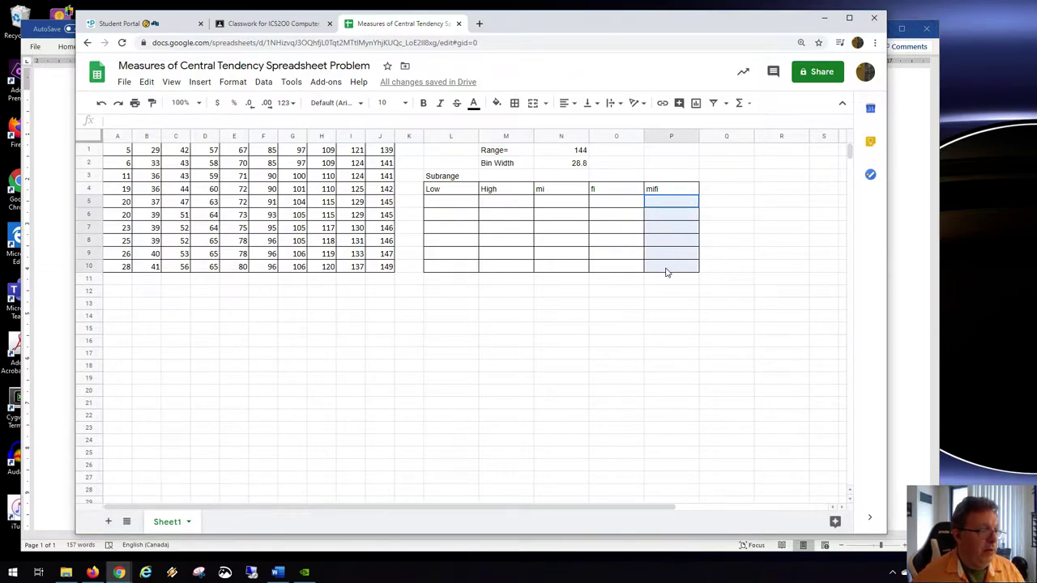
left_click(671, 256)
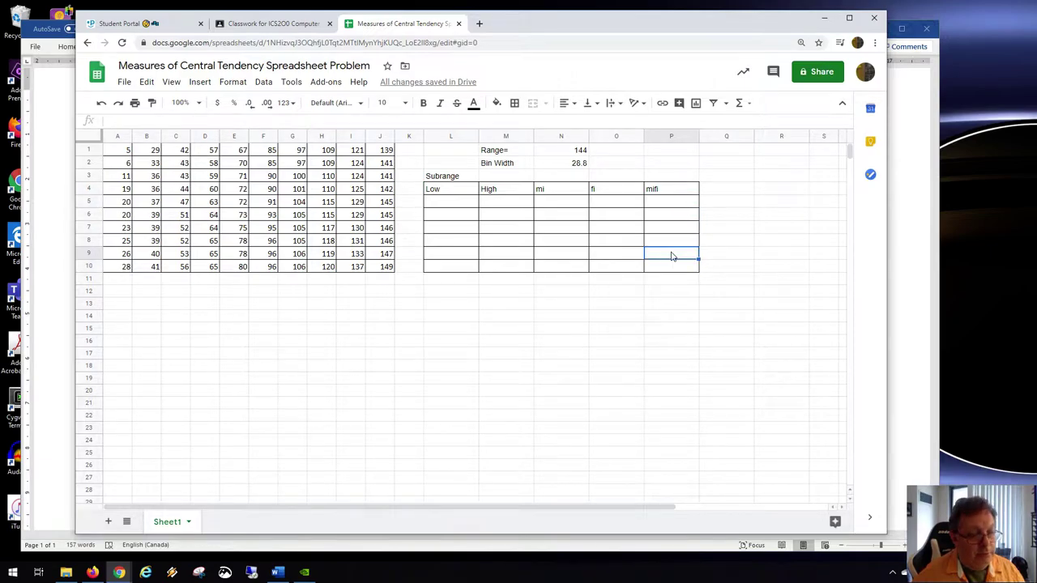
left_click_drag(684, 207, 682, 261)
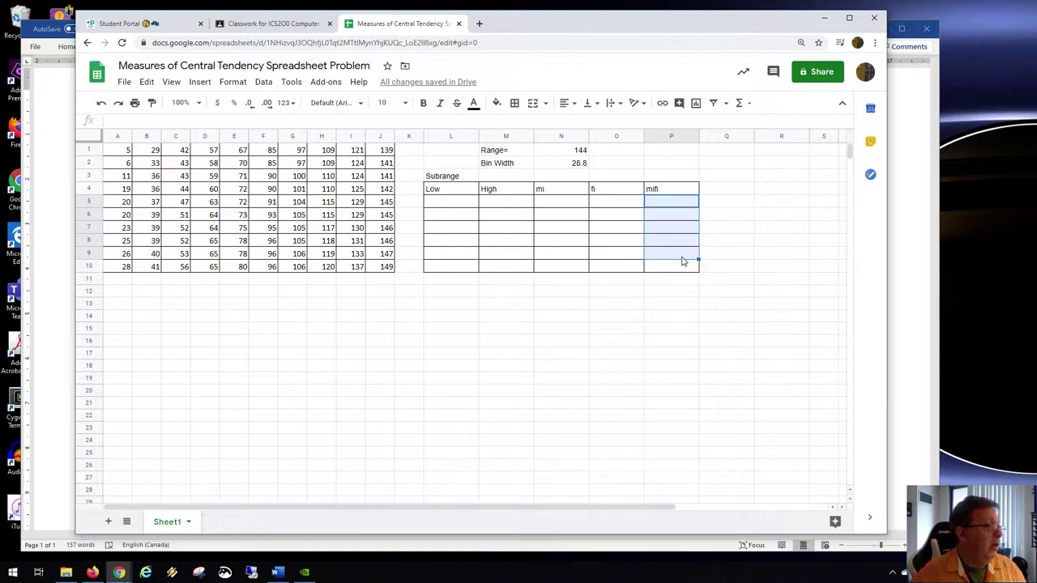
left_click(122, 156)
left_click_drag(124, 154, 383, 275)
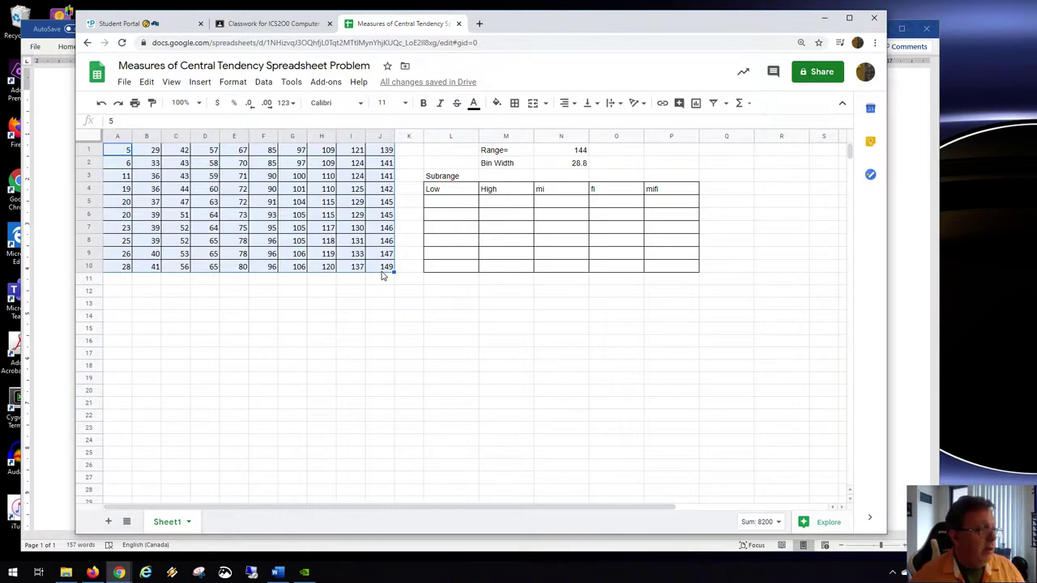
left_click(383, 275)
left_click(446, 359)
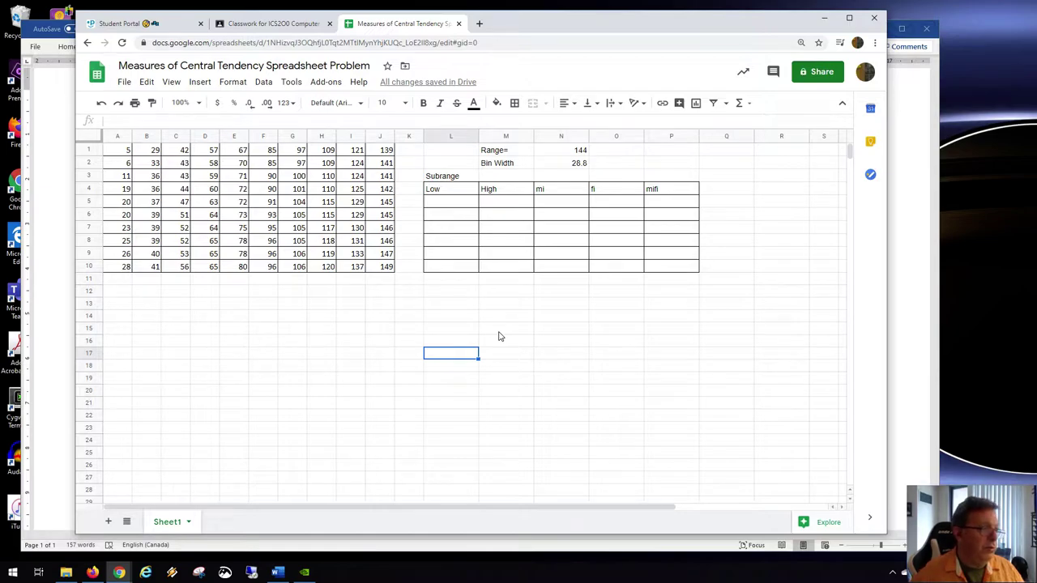
Enter 5 in L5 as the low value of the first subrange.
left_click(468, 204)
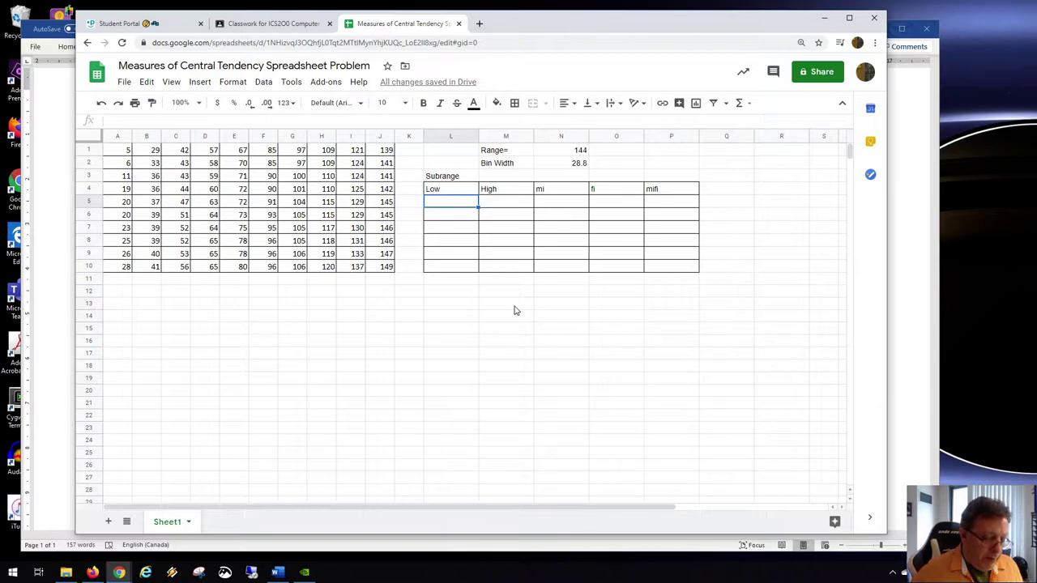
type("5")
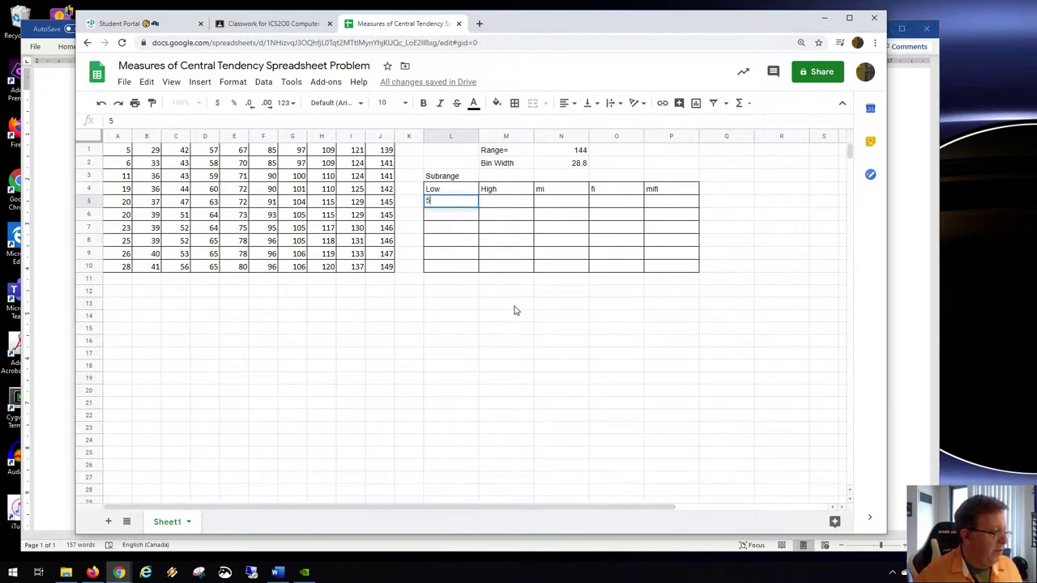
key("Tab")
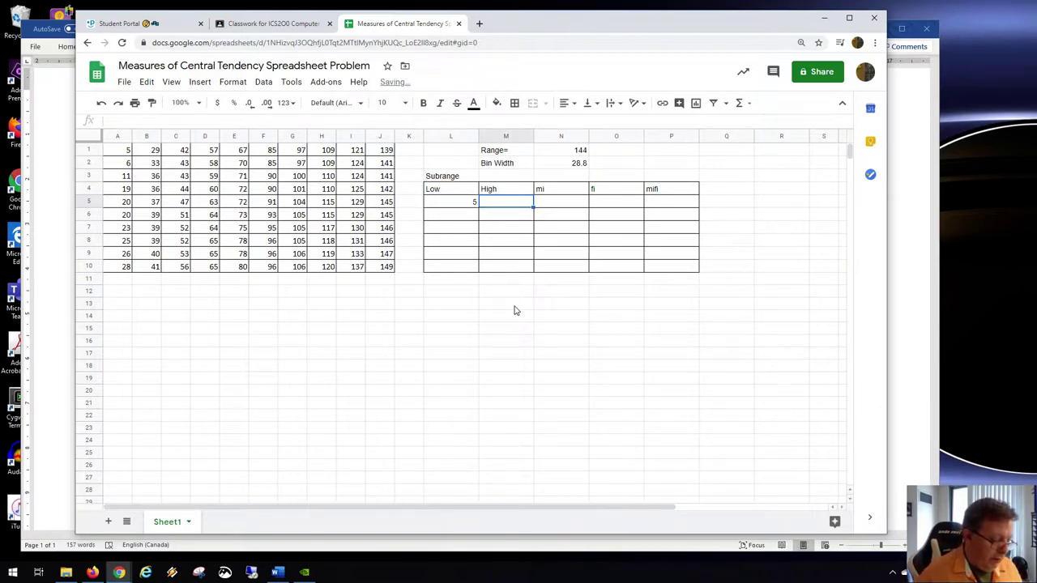
Compute the first subrange's high value in M5 with =L5+$N$2, using an absolute reference to the bin width.
type("=")
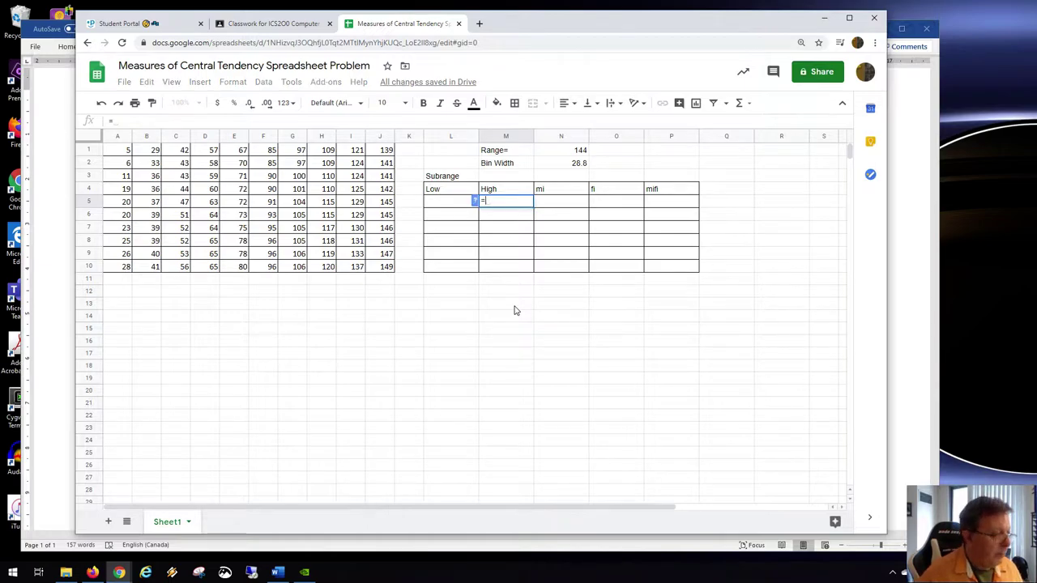
left_click(462, 205)
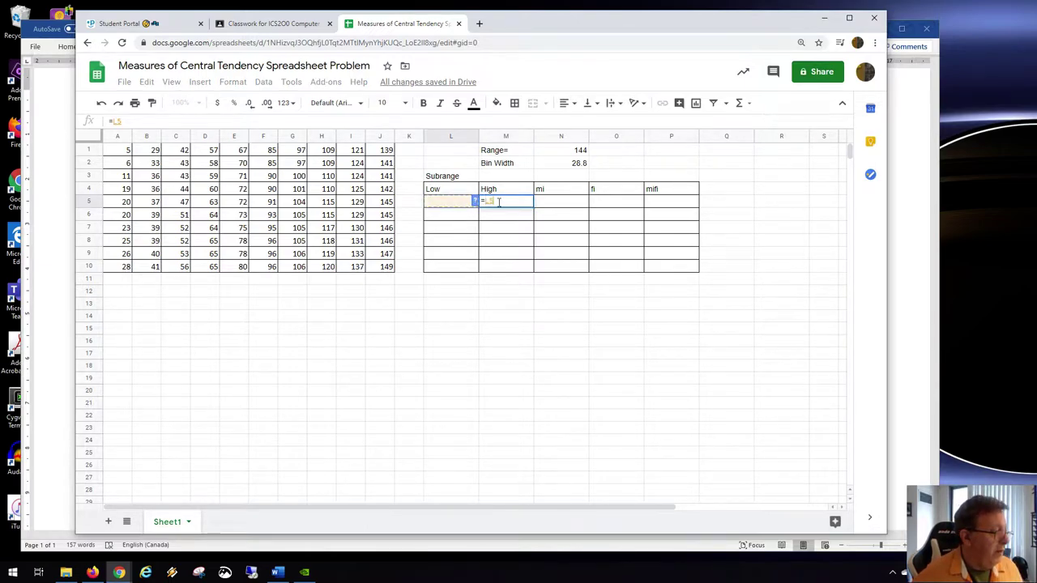
type("+")
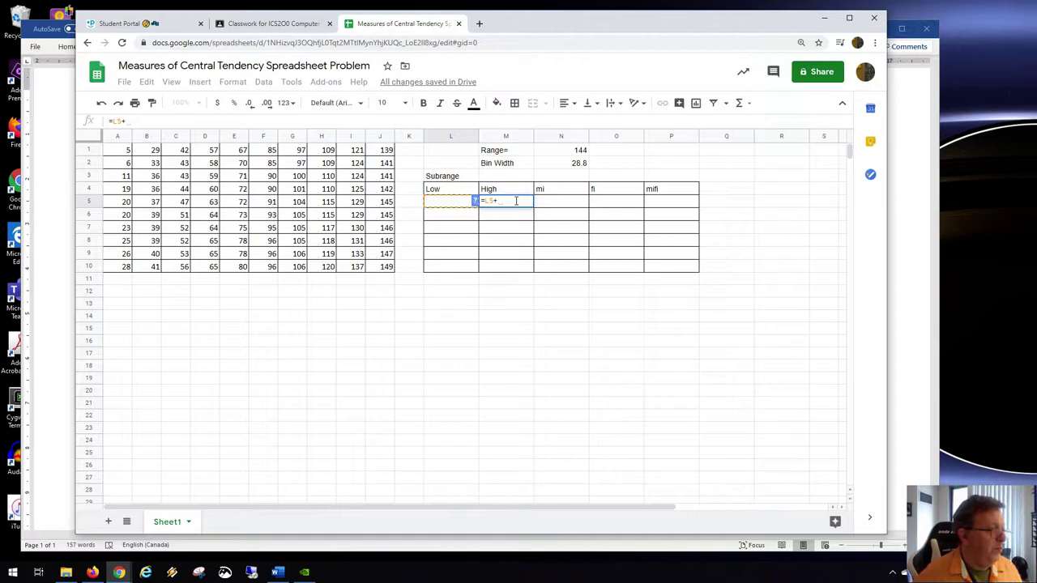
left_click(577, 165)
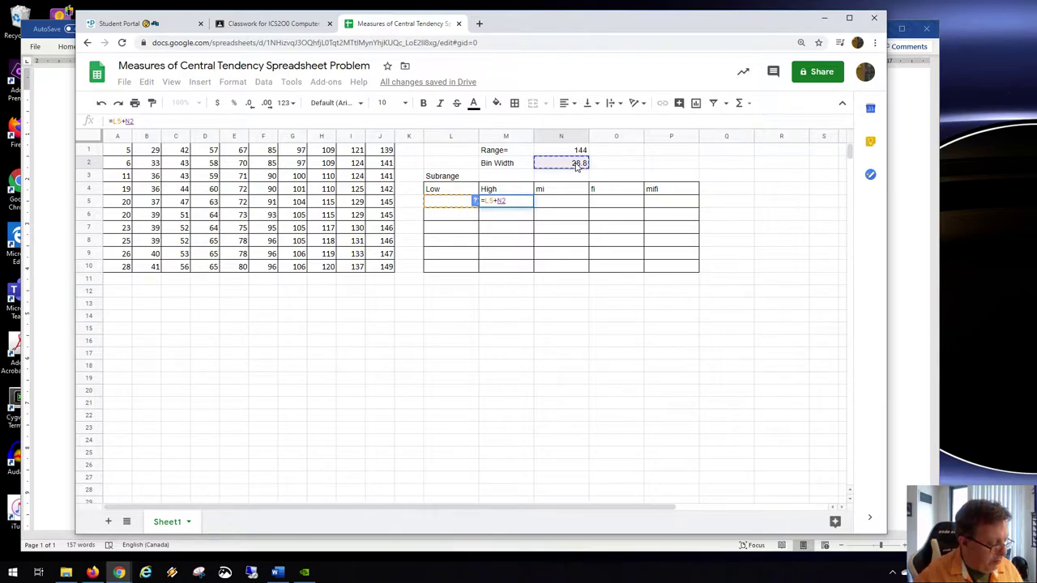
key("F4")
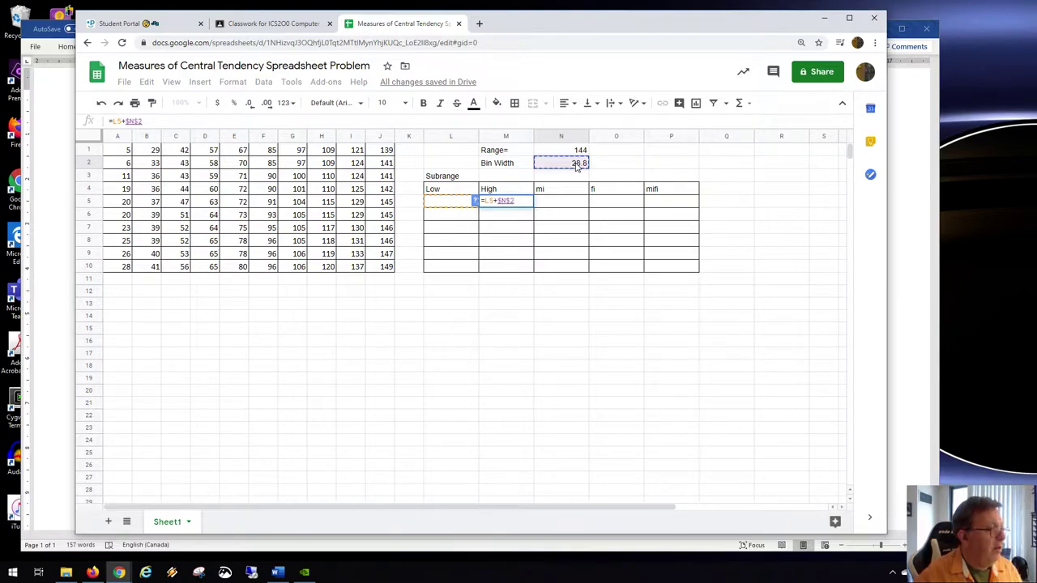
key("Return")
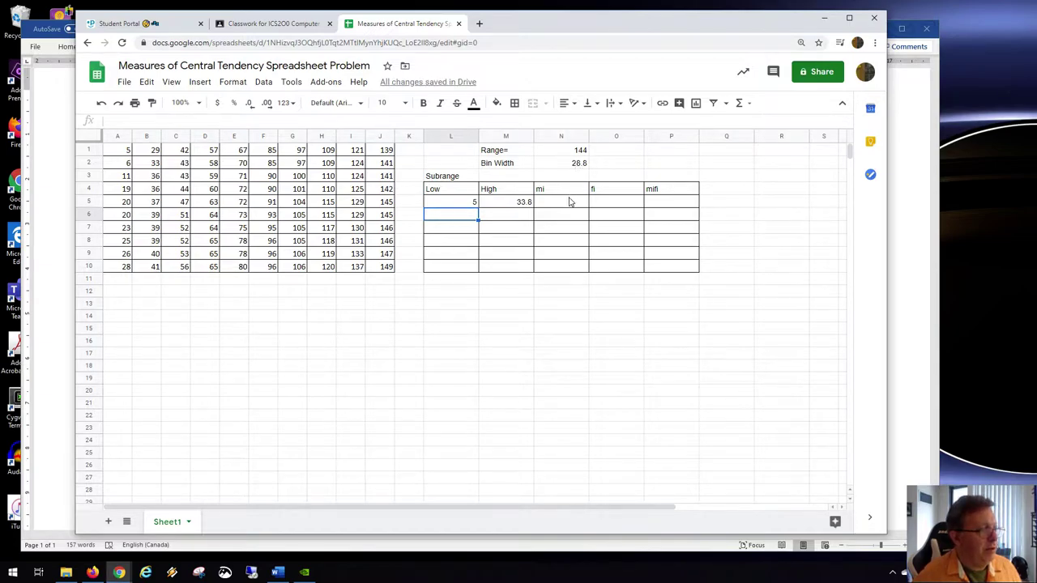
Compute the first subrange's midpoint in N5 with =(L5+M5)/2, and check the row's entries and the High formula in M5.
left_click(569, 202)
type("=")
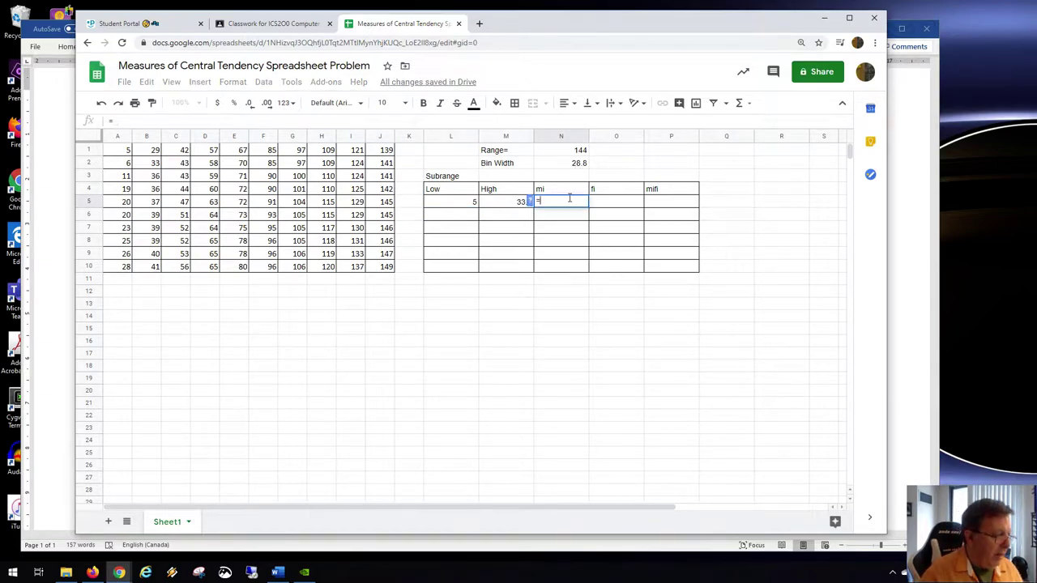
type("(")
left_click(465, 205)
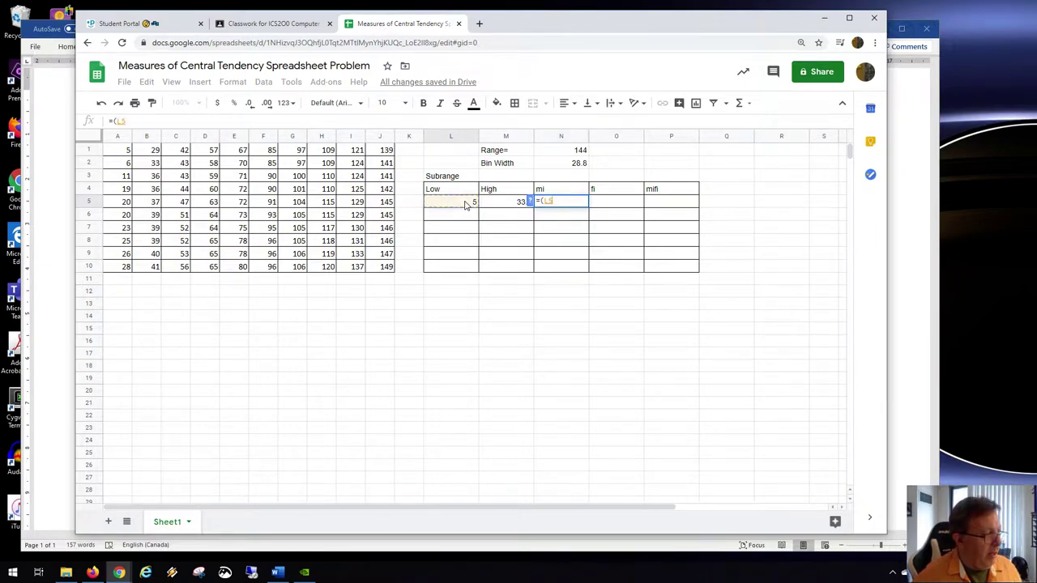
type("+")
left_click(510, 204)
type(")/2")
key("Return")
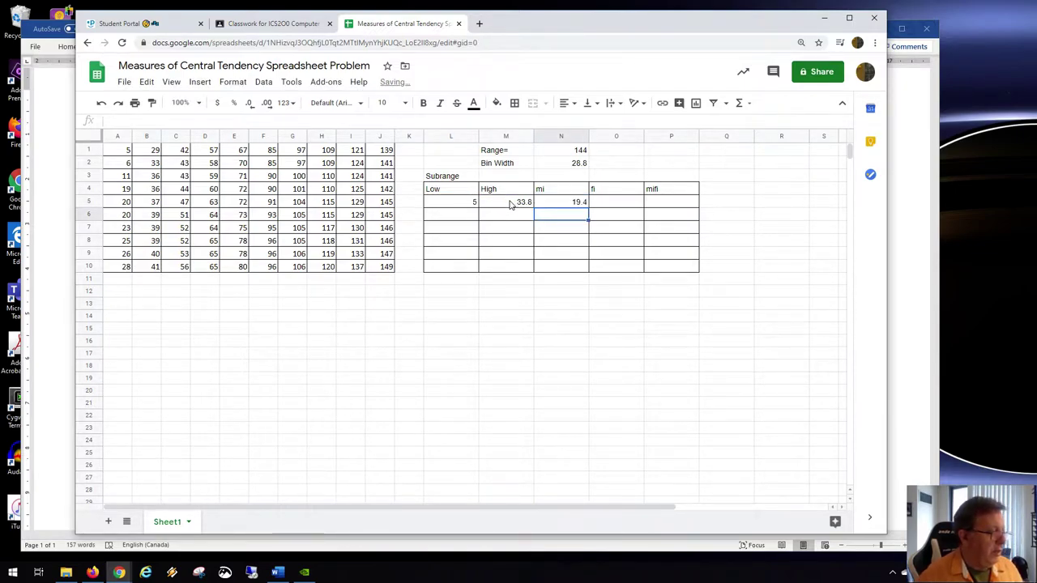
left_click_drag(475, 207, 572, 209)
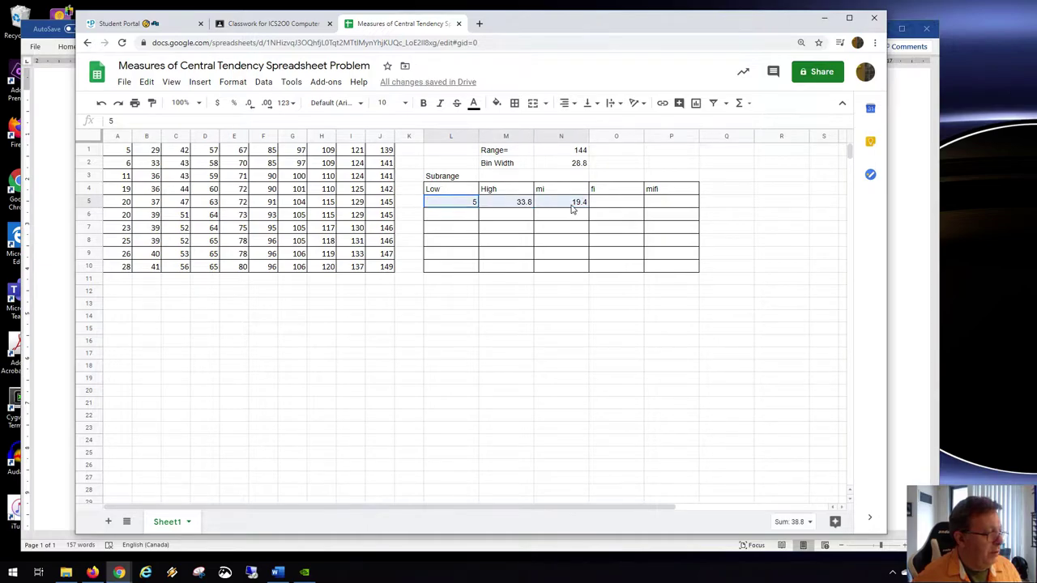
left_click(505, 204)
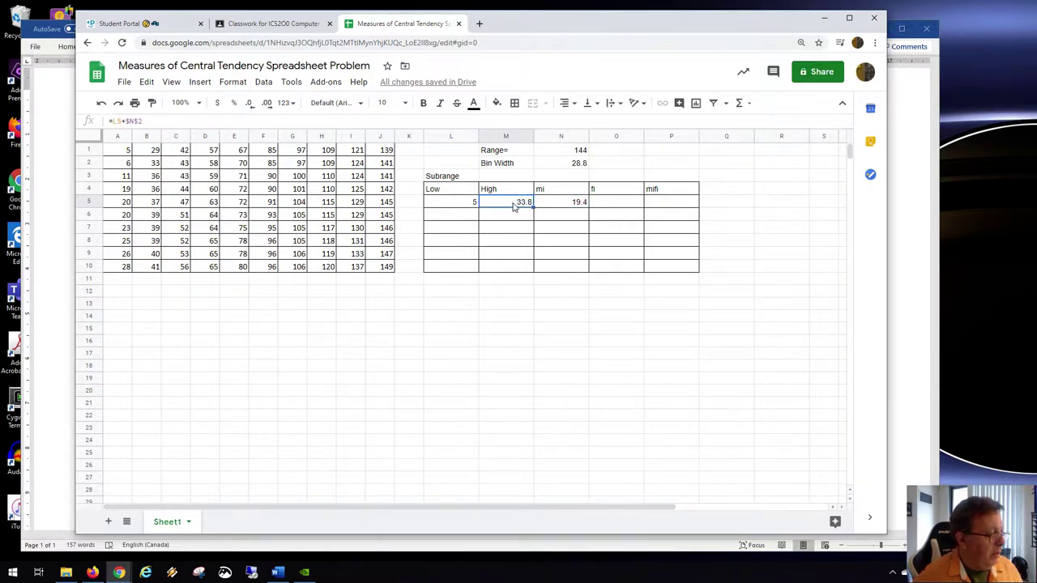
Set the second subrange's low value in L6 to the first subrange's high value with =M5, and check the formula.
type("=")
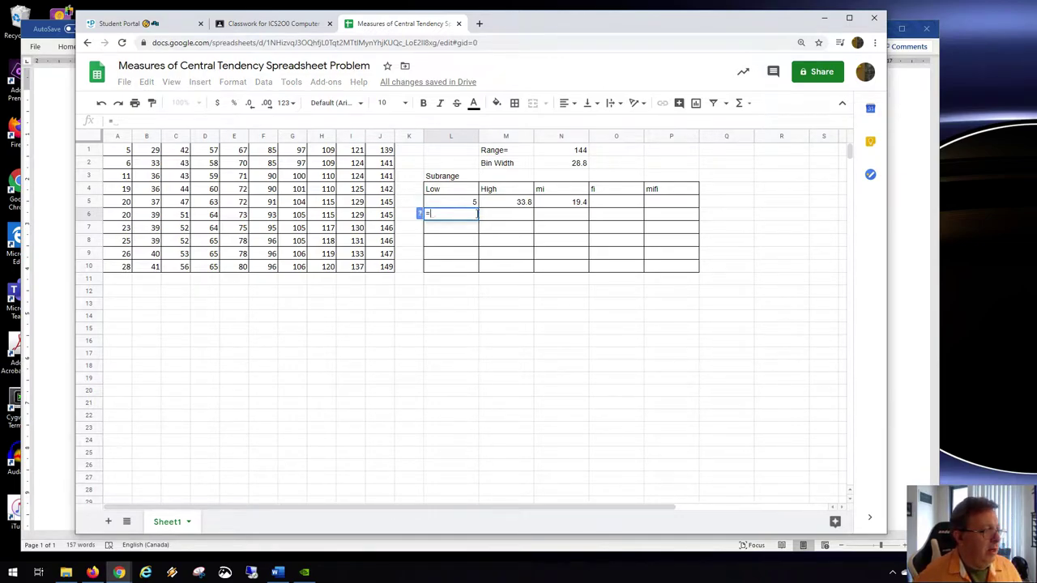
left_click(499, 206)
key("Tab")
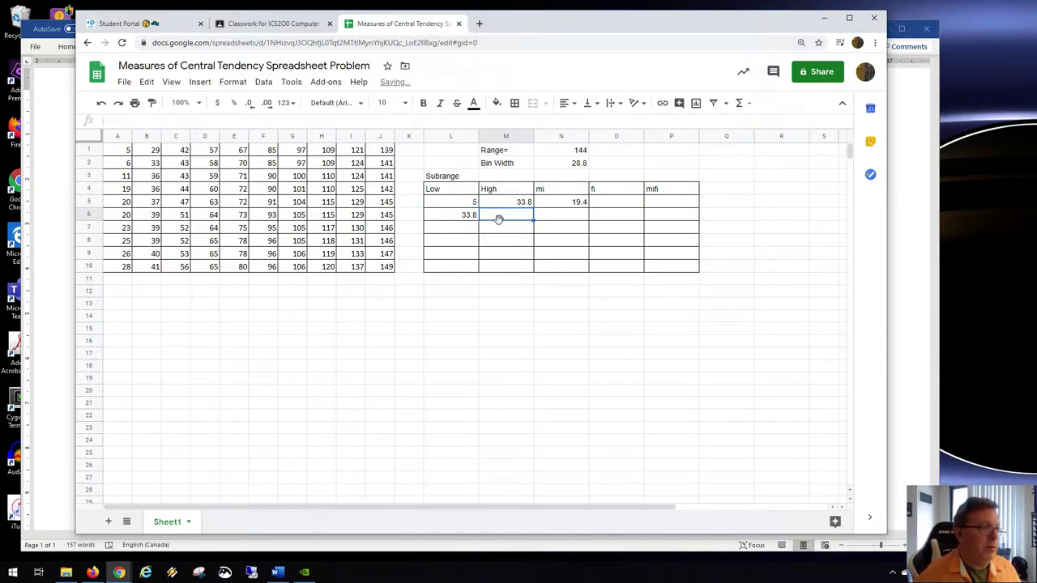
left_click_drag(186, 154, 281, 214)
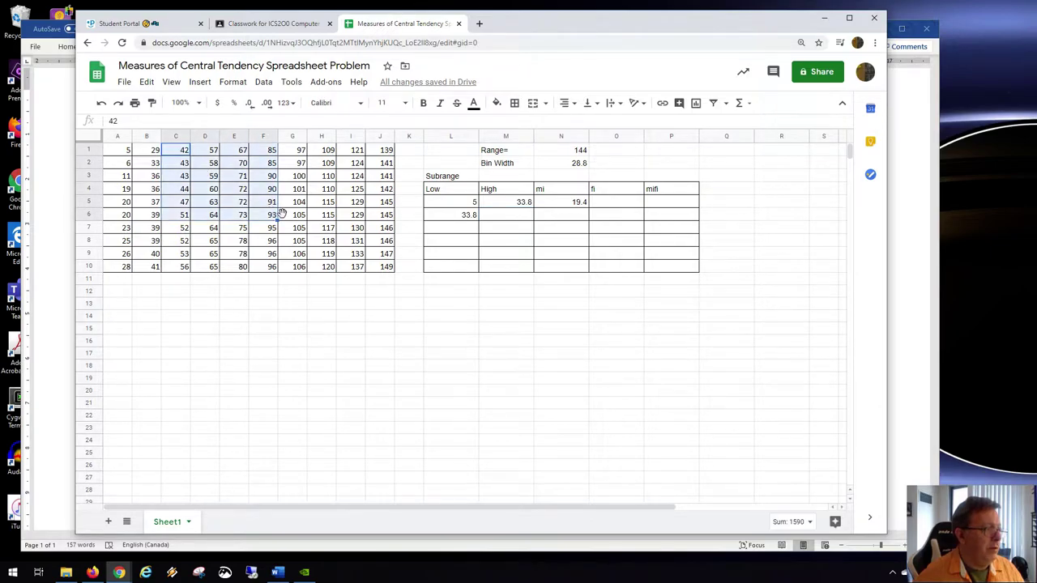
left_click(436, 218)
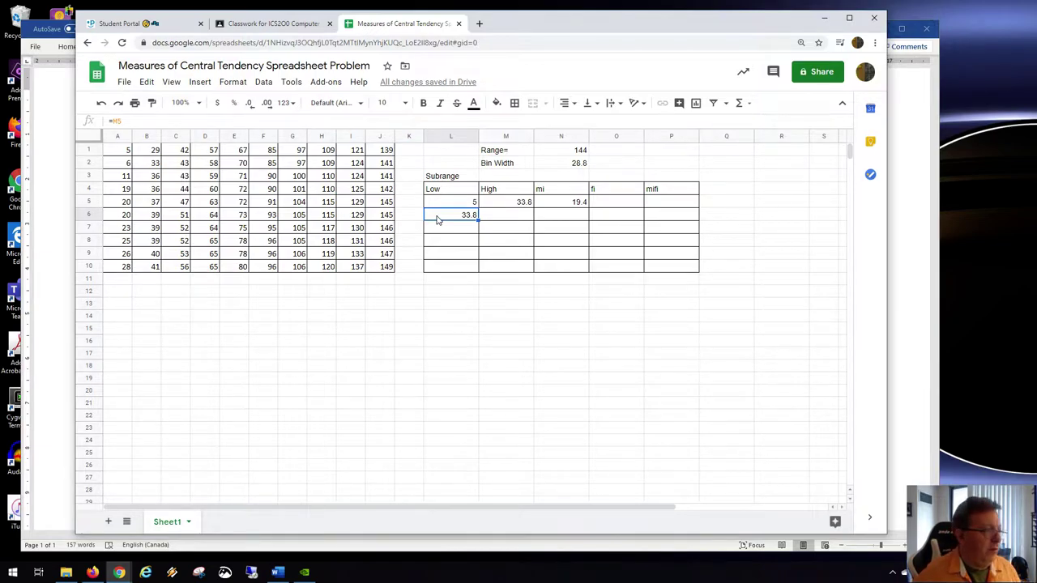
Compute the second subrange's high value in M6 with =L6+$N$2, keeping the bin width reference absolute, and check the formula.
left_click(502, 216)
type("=")
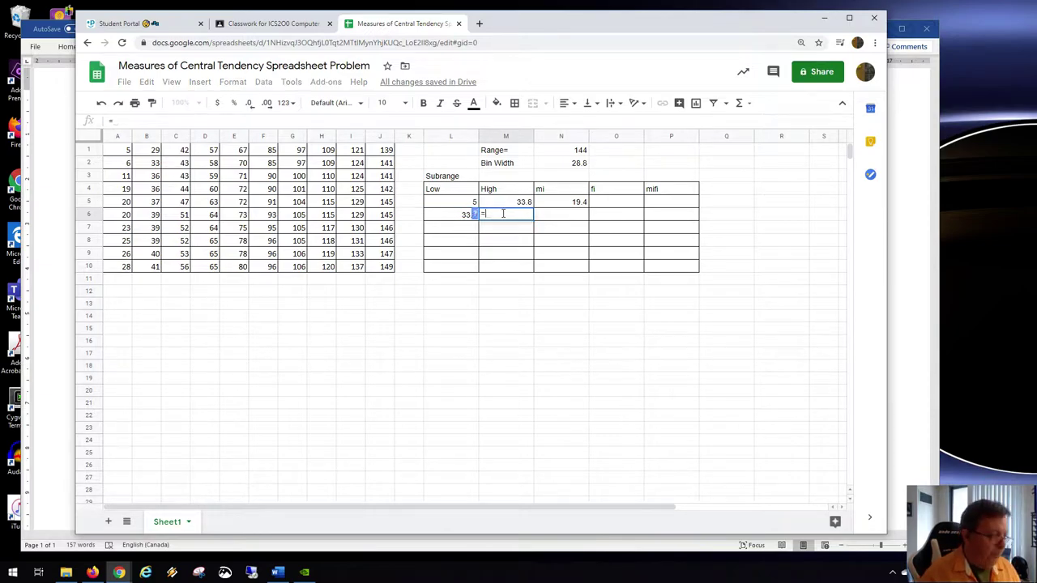
left_click(458, 215)
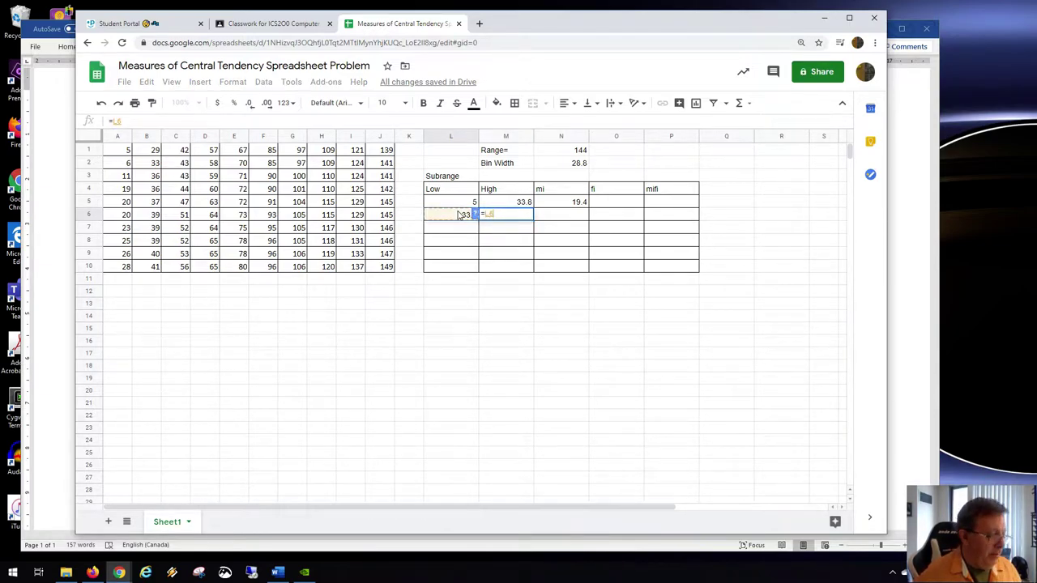
type("+")
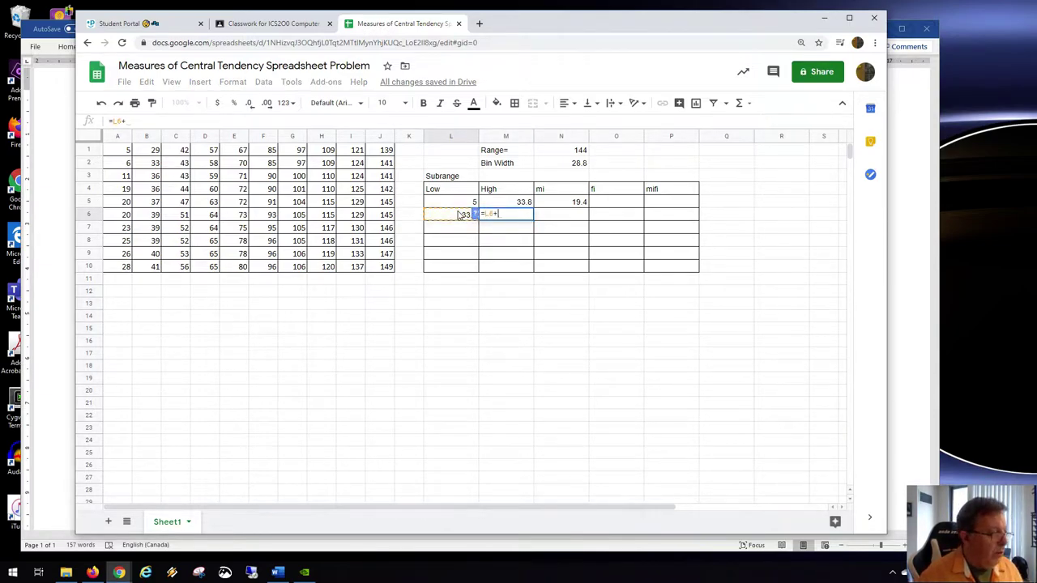
left_click(549, 165)
key("F4")
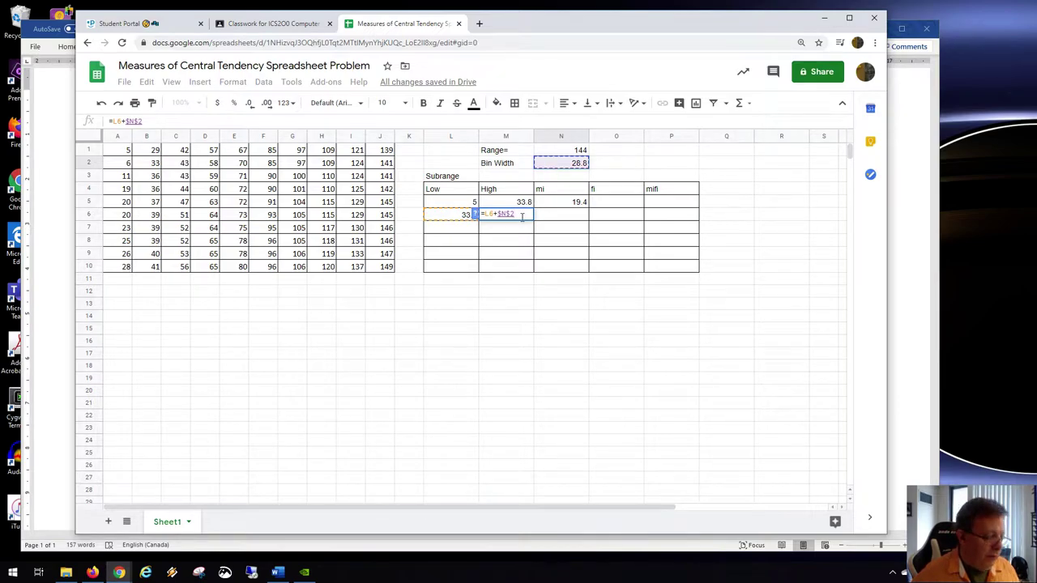
key("BackSpace")
key("BackSpace")
key("BackSpace")
key("BackSpace")
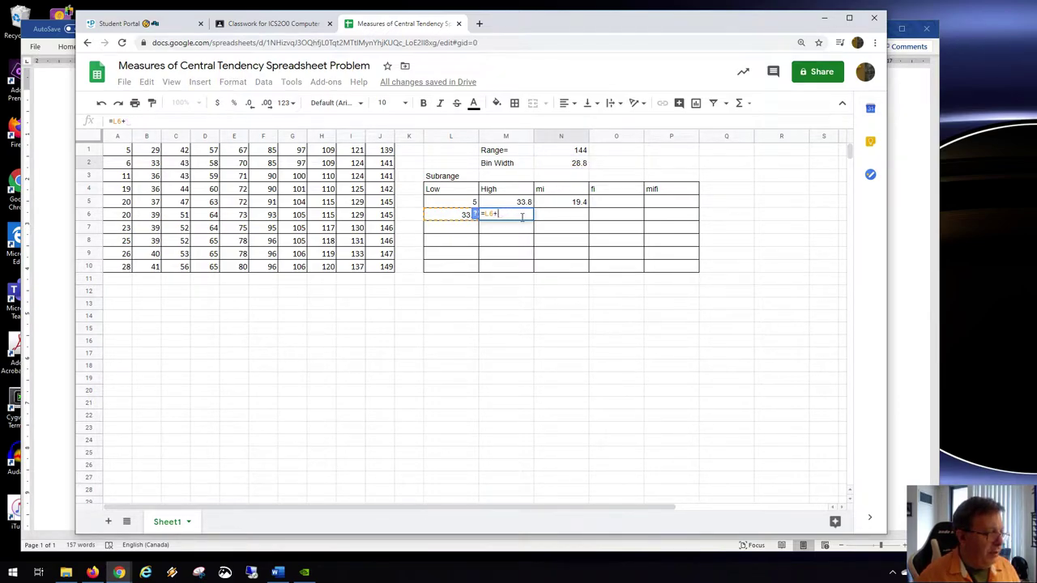
type("$")
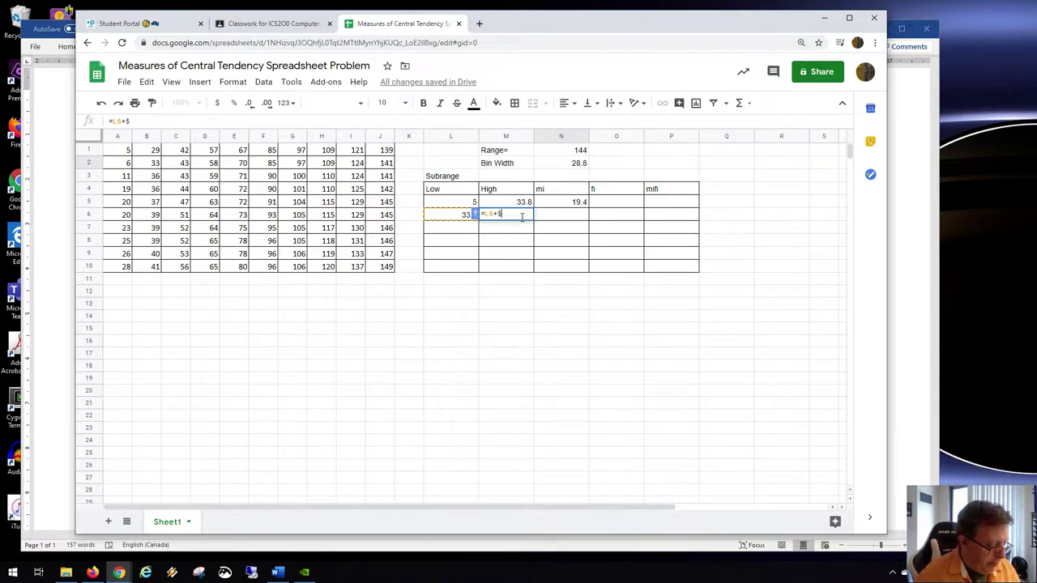
type("n$2")
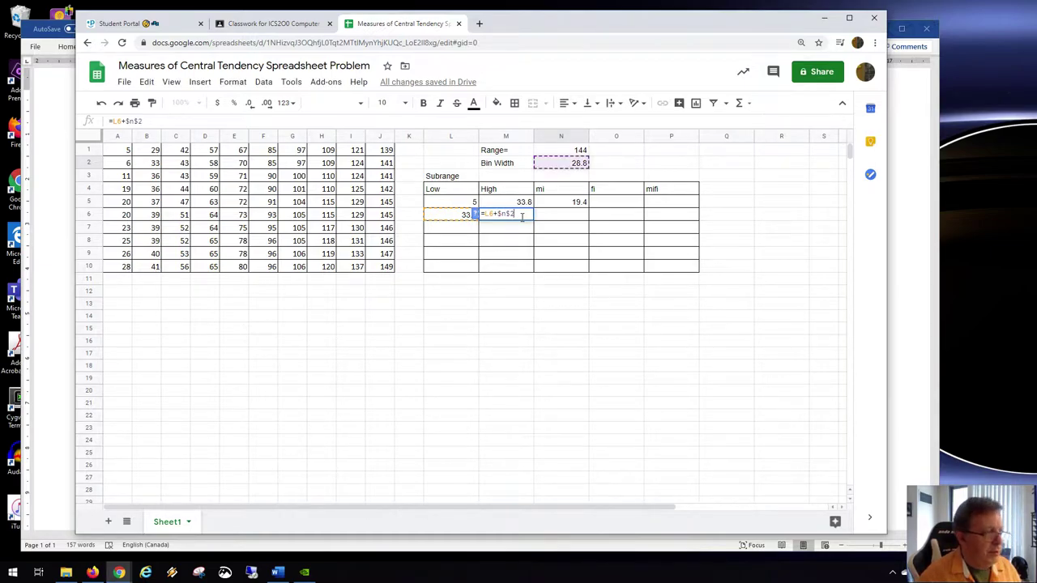
key("Tab")
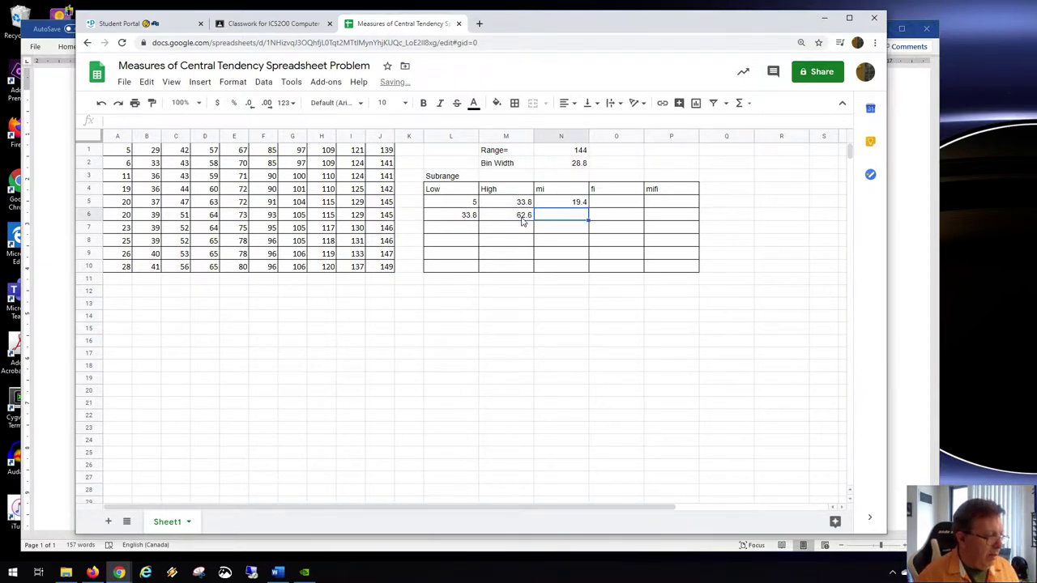
left_click(522, 221)
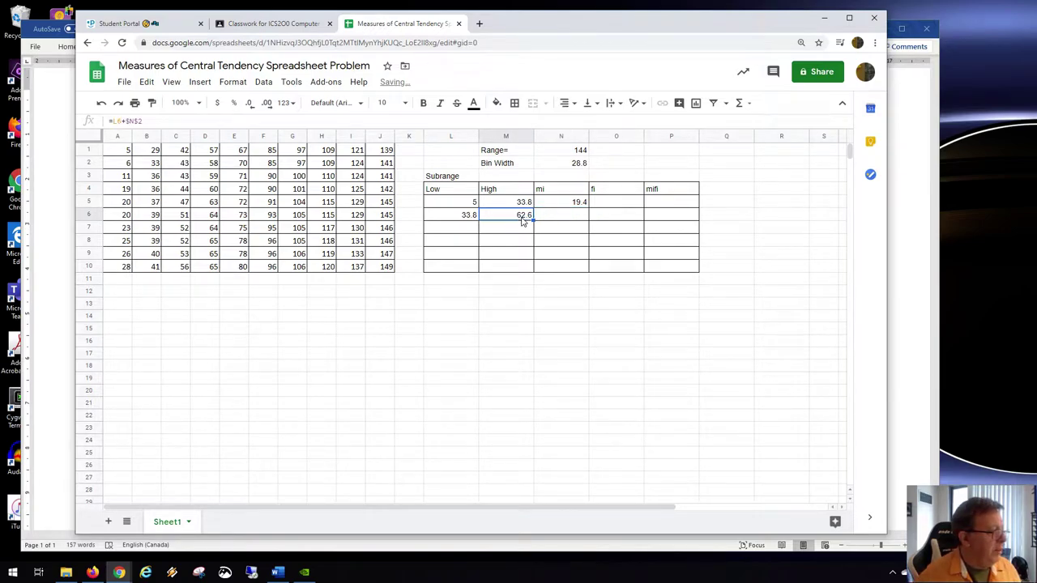
double_click(523, 219)
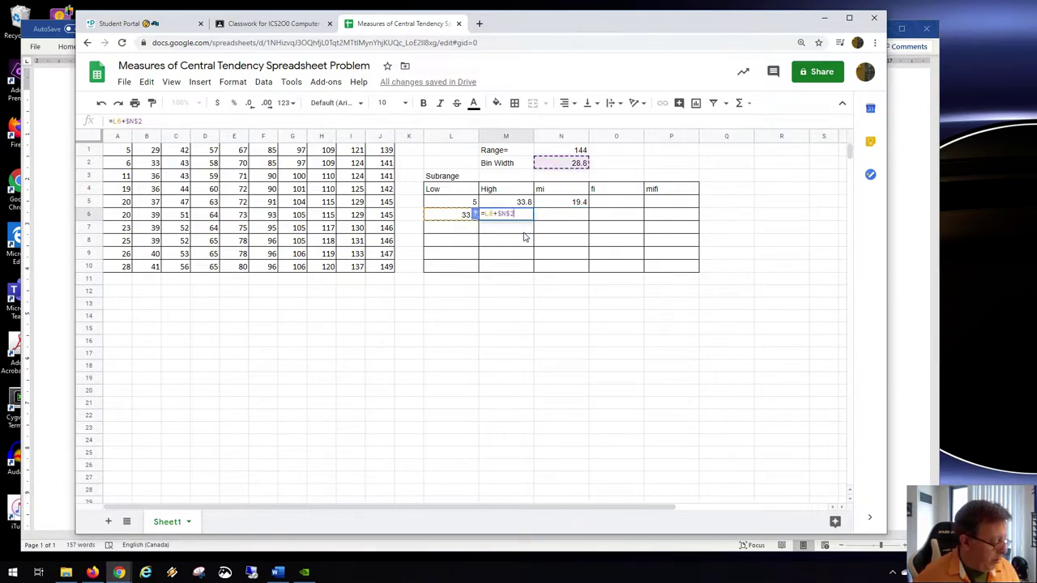
key("Tab")
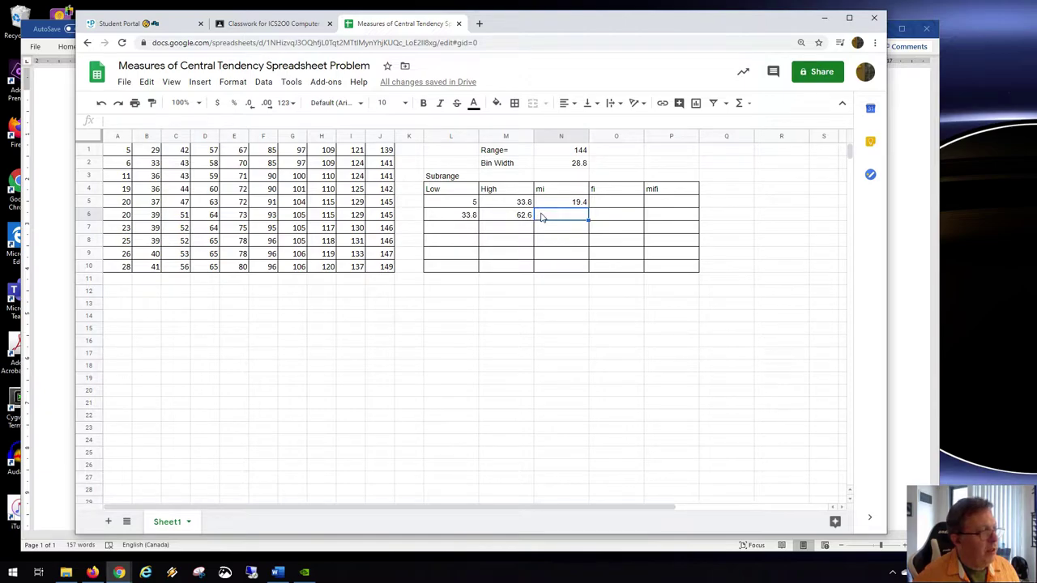
Copy the midpoint formula from N5 down to N6, and clear the extra copy in N7.
key("Up")
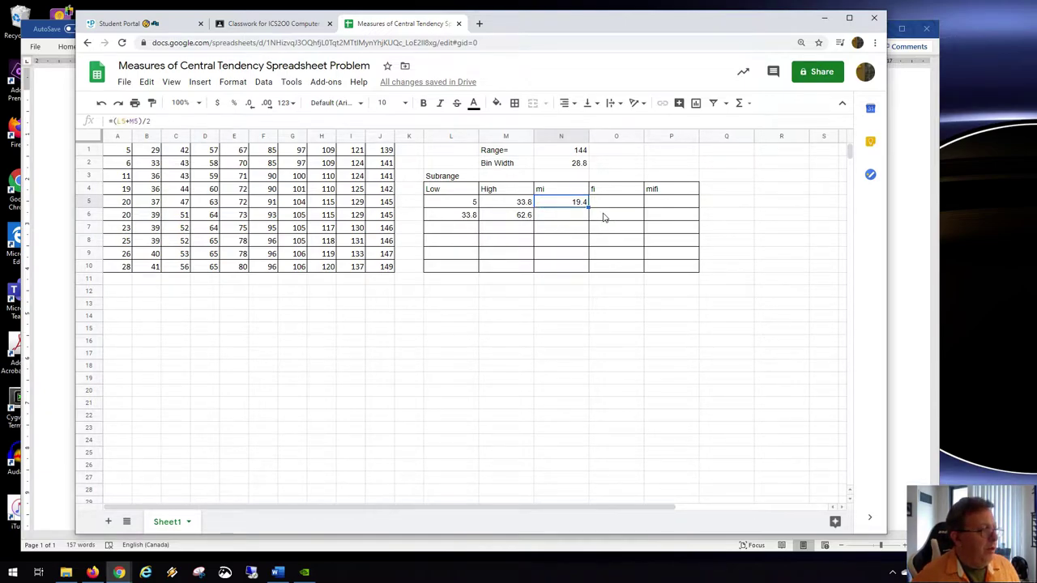
left_click_drag(588, 209, 589, 233)
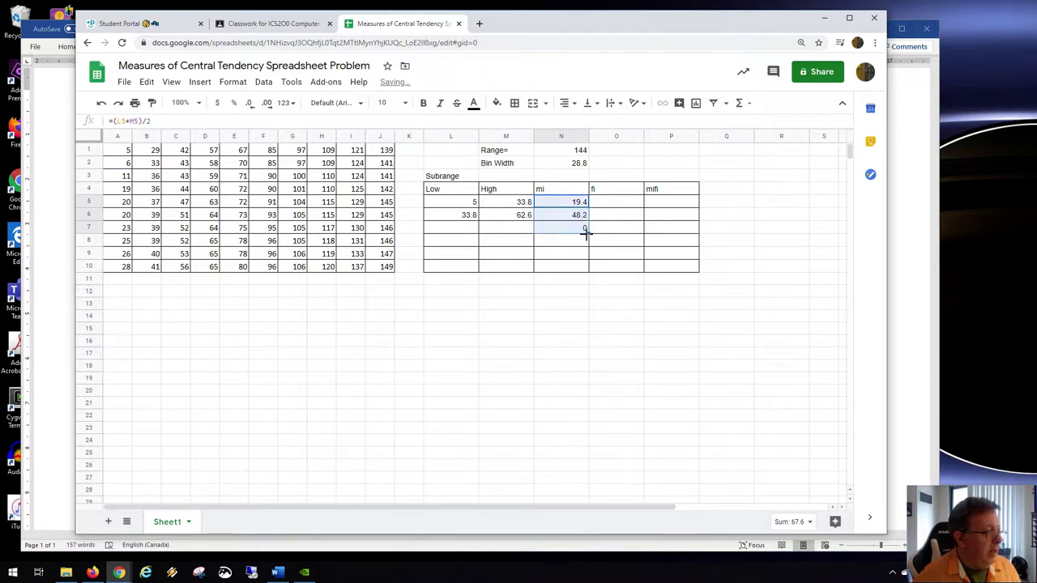
left_click(585, 233)
key("Delete")
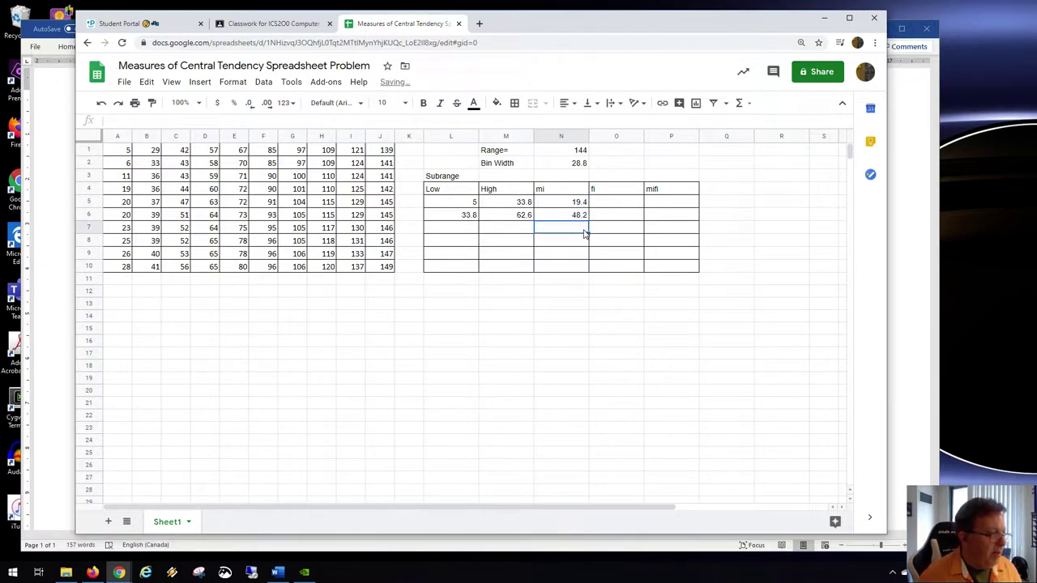
Fill the Low, High and mi formulas of L6:N6 down to row 9, and compare the table's end values with the data's minimum and maximum.
left_click_drag(462, 214, 589, 265)
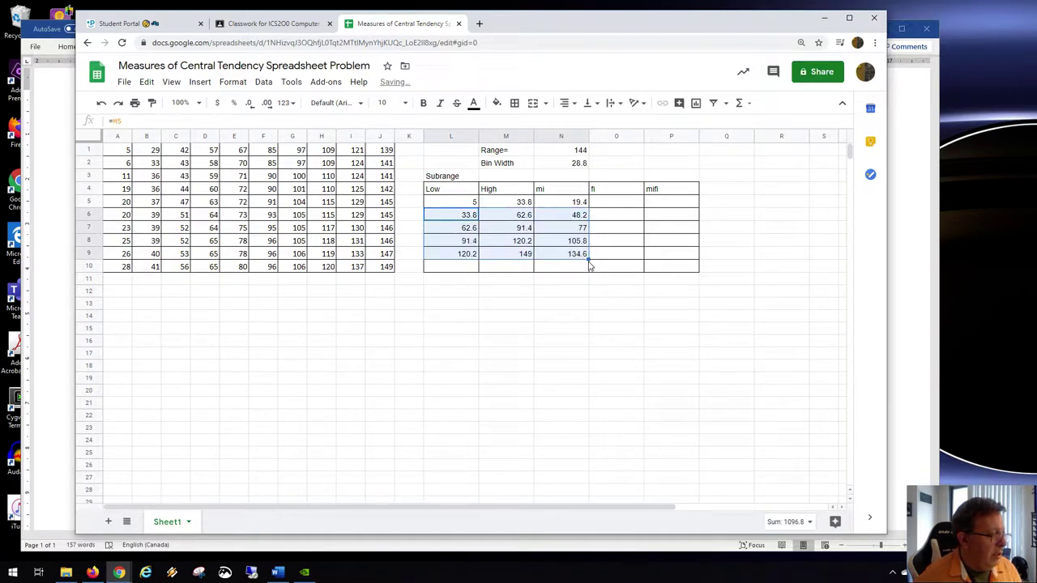
left_click(526, 255)
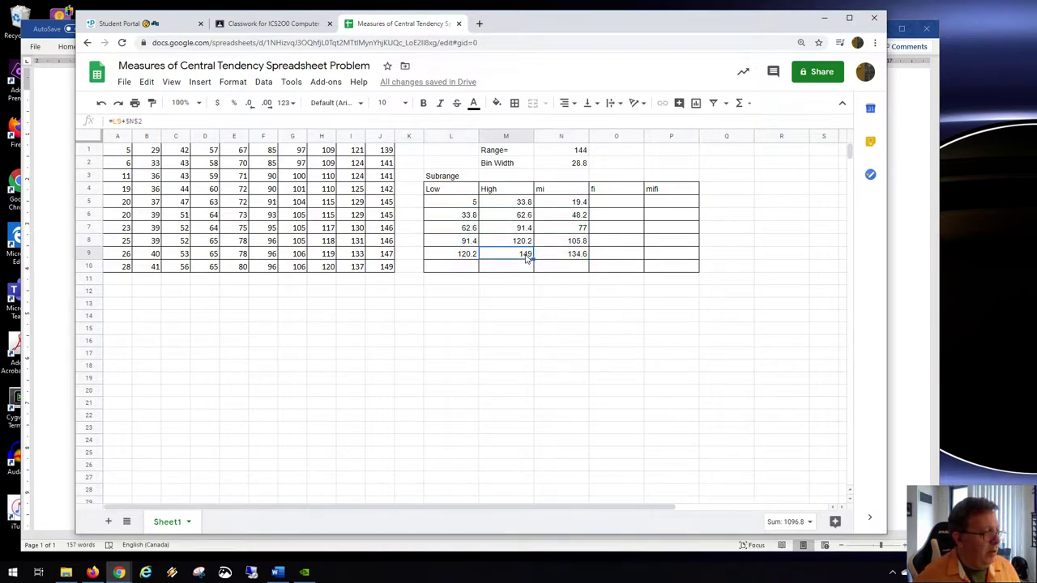
left_click(466, 204)
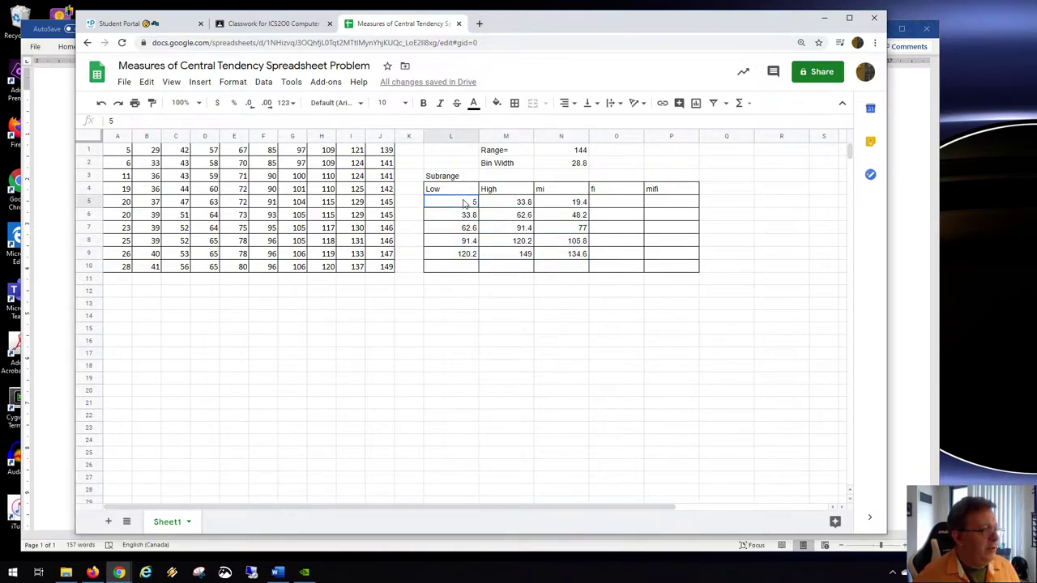
left_click(522, 257)
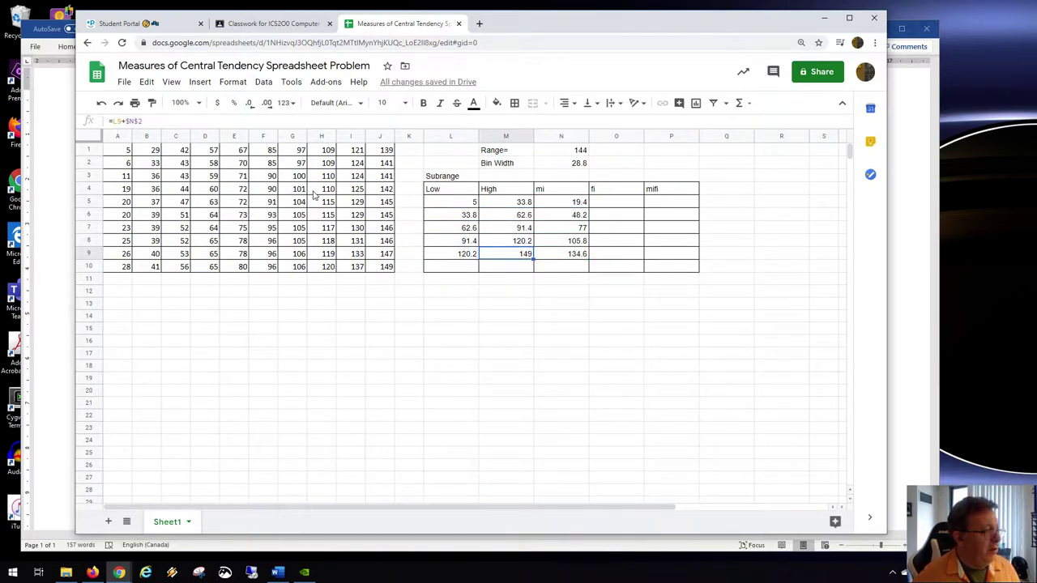
left_click(122, 150)
left_click(389, 268)
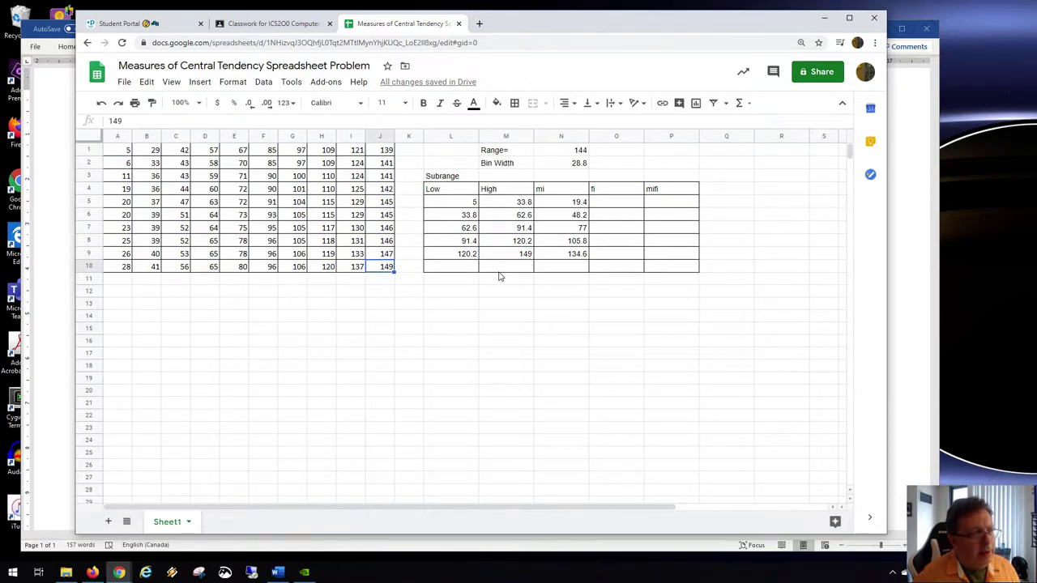
left_click_drag(571, 201, 572, 256)
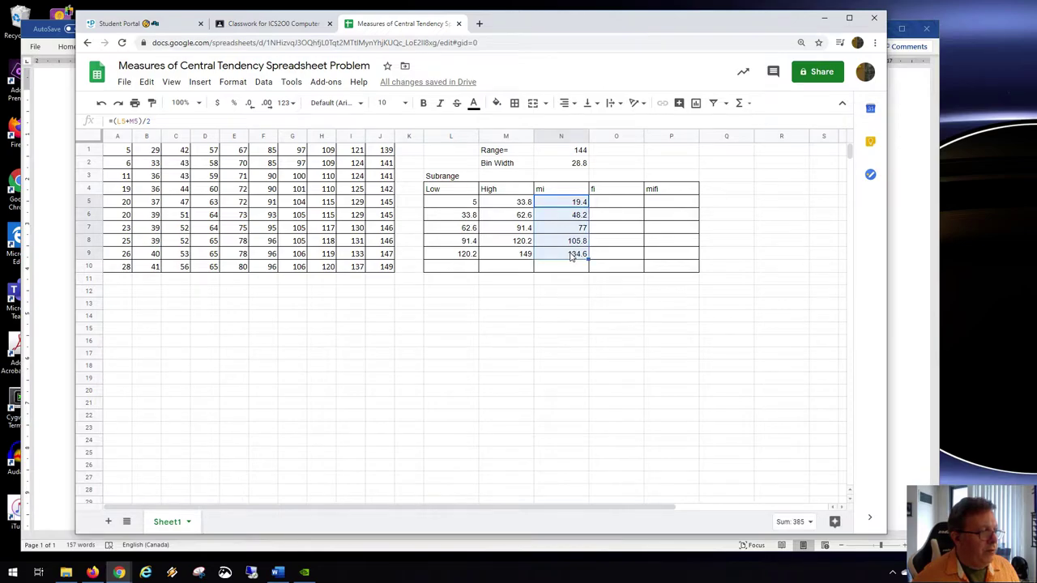
Count the first subrange's frequency in O5 with =countif(A1:J10,"<"&M5), and check the count against the source data.
left_click(607, 204)
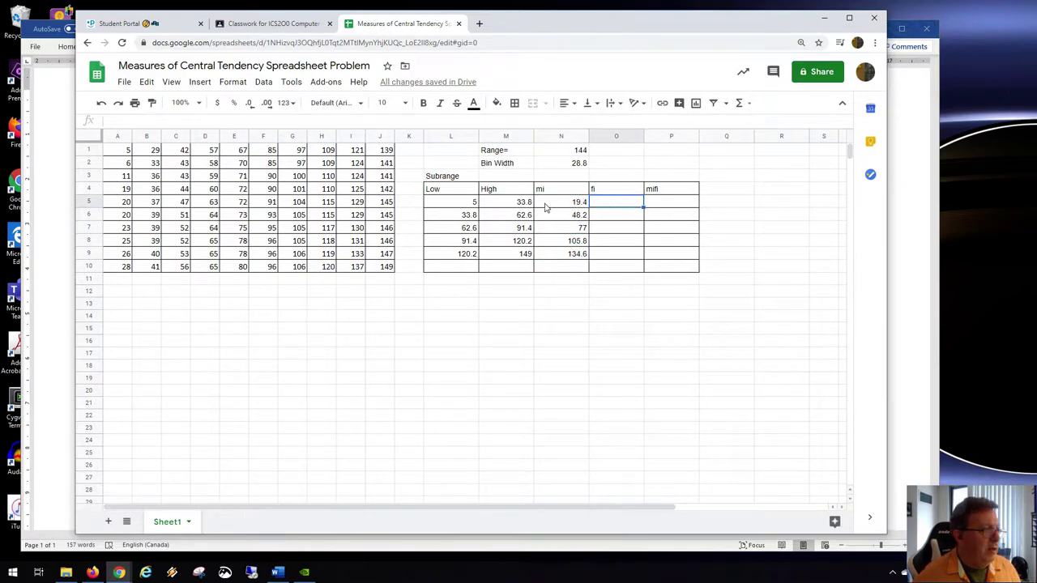
left_click(456, 204)
left_click(509, 204)
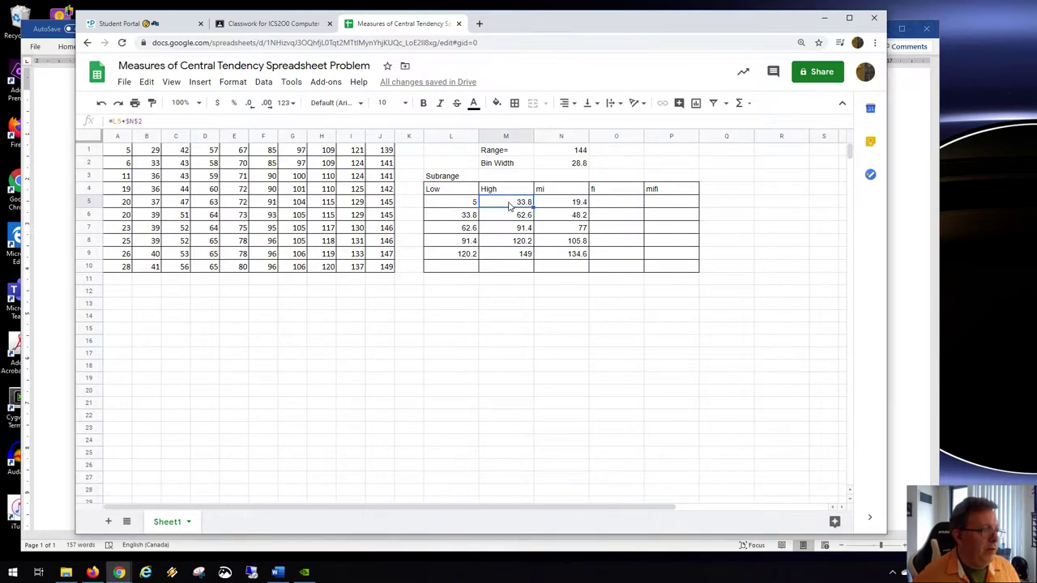
left_click(601, 204)
type("=countif")
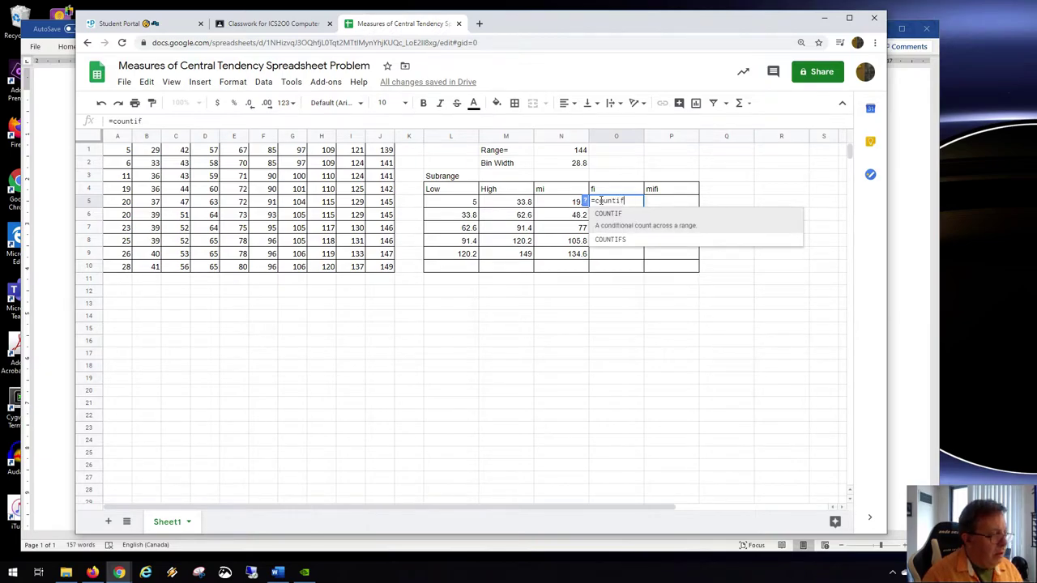
type("(")
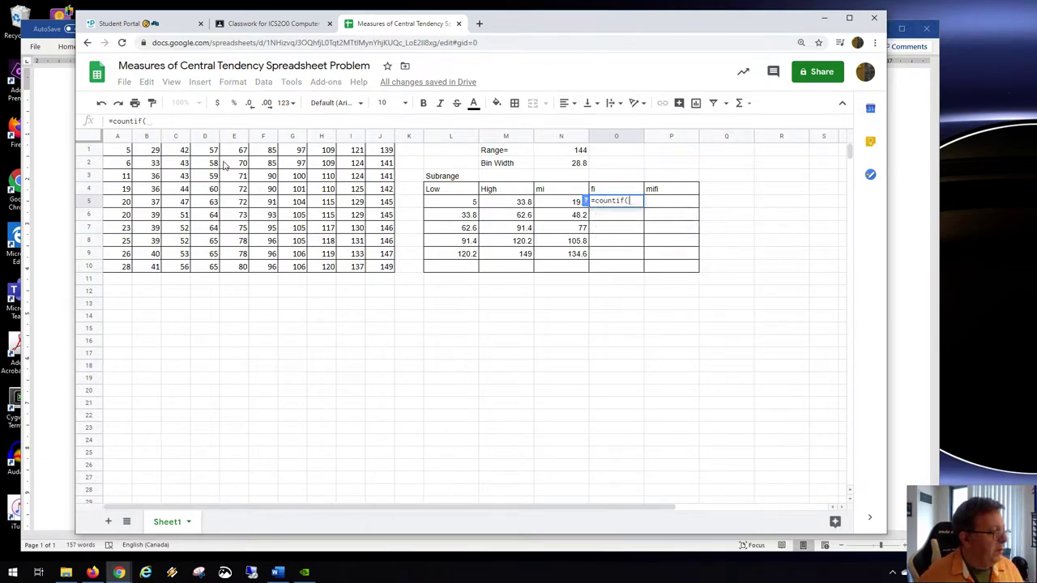
left_click_drag(121, 150, 377, 266)
type(",")
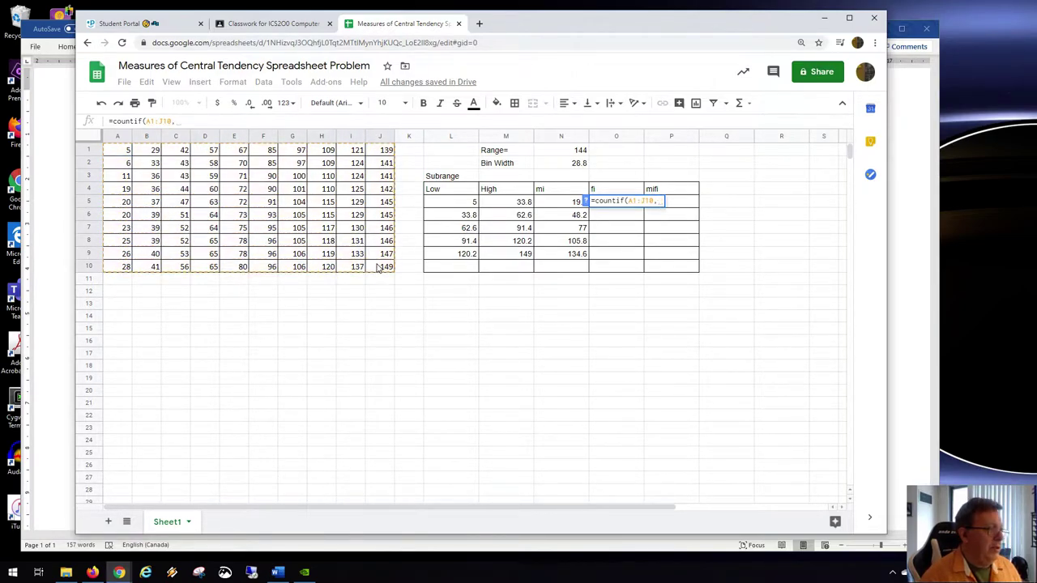
type("\"<")
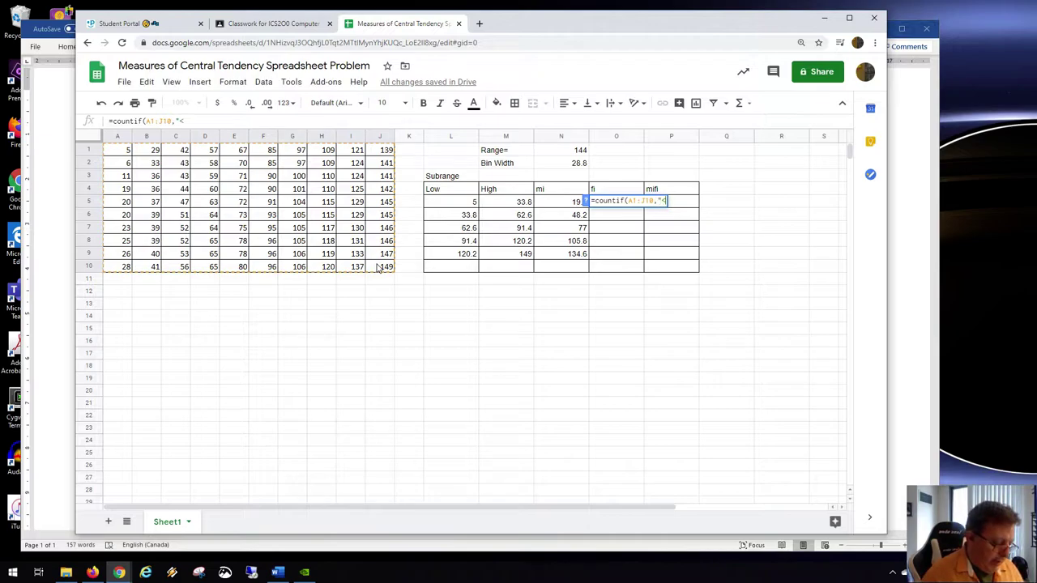
type("\"&")
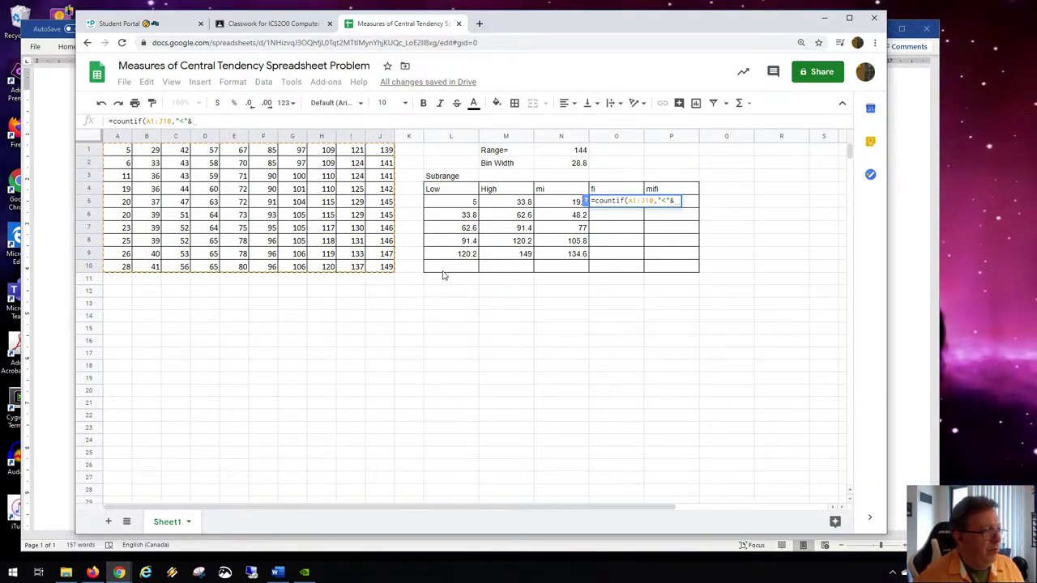
left_click(503, 203)
type(")")
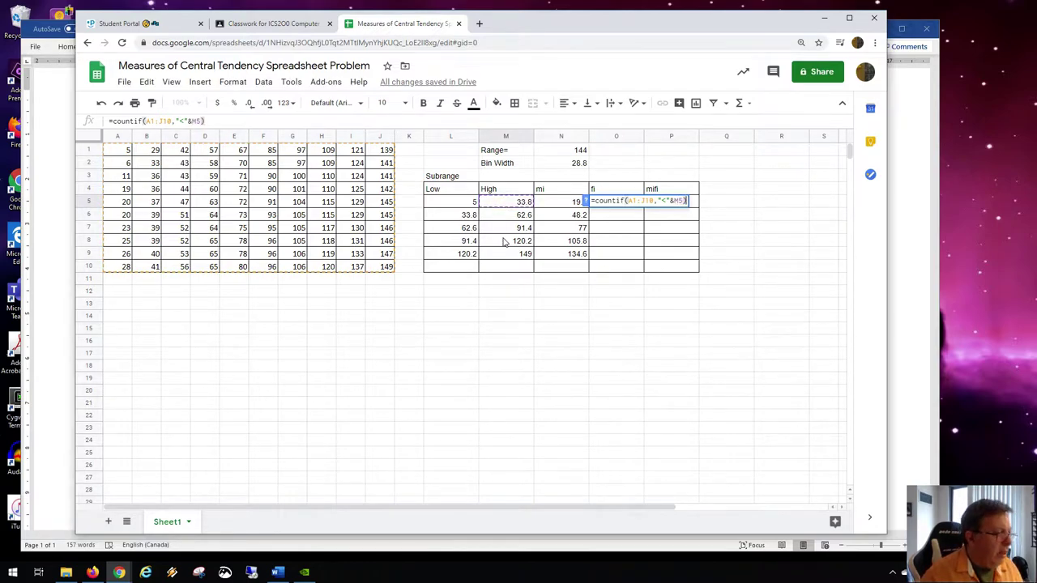
key("Return")
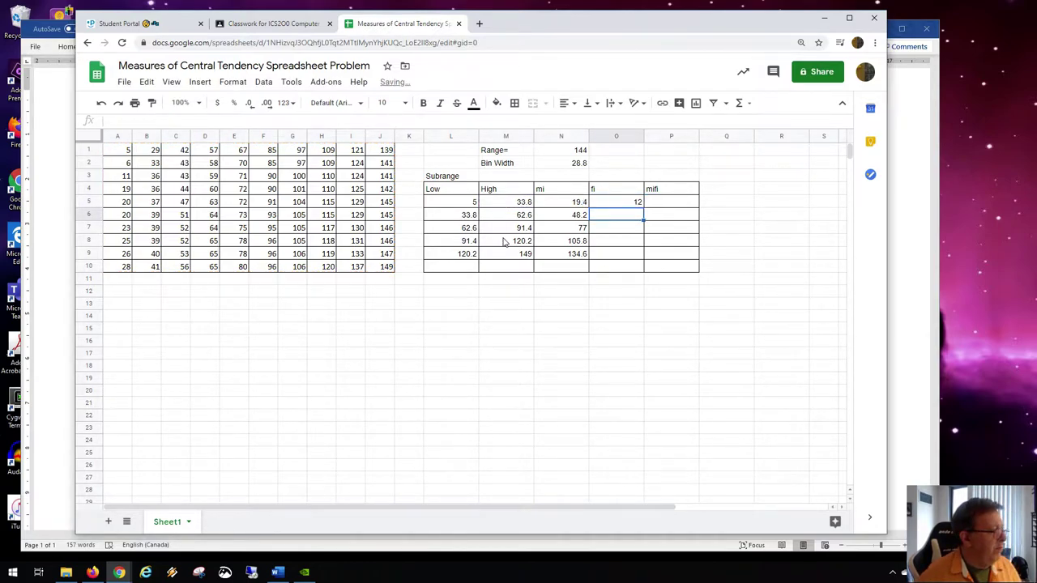
left_click(116, 152)
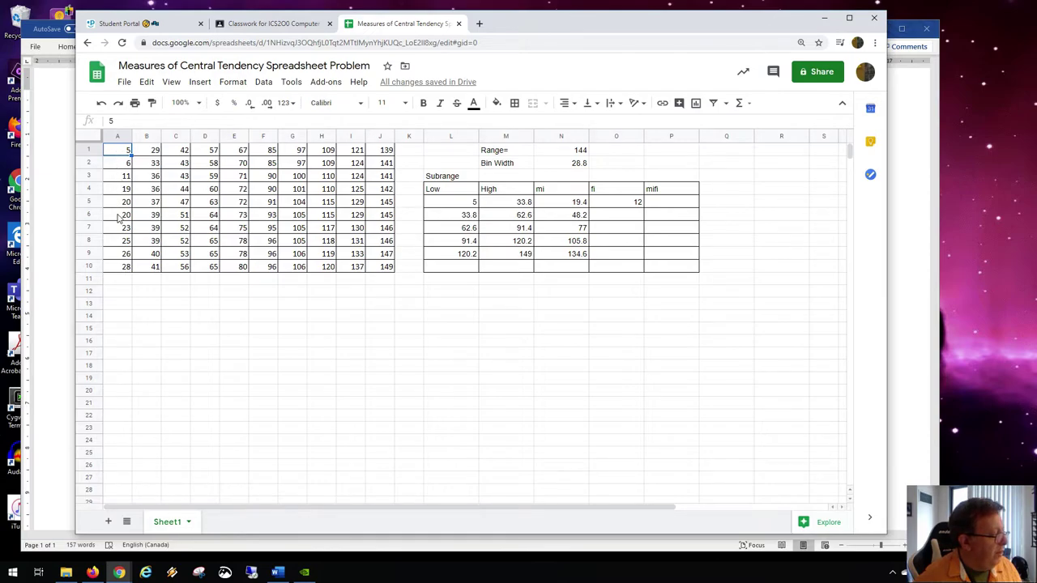
left_click(154, 166)
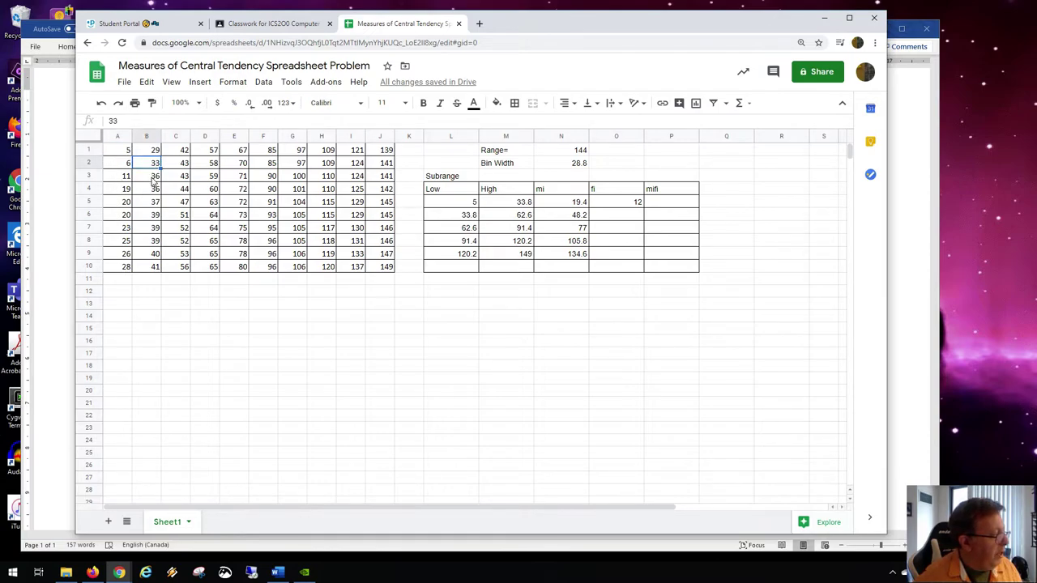
Verify the first subrange's frequency by reviewing A1:A10 and the column B values around the 33.8 limit, and review the formula in O5.
left_click(153, 180)
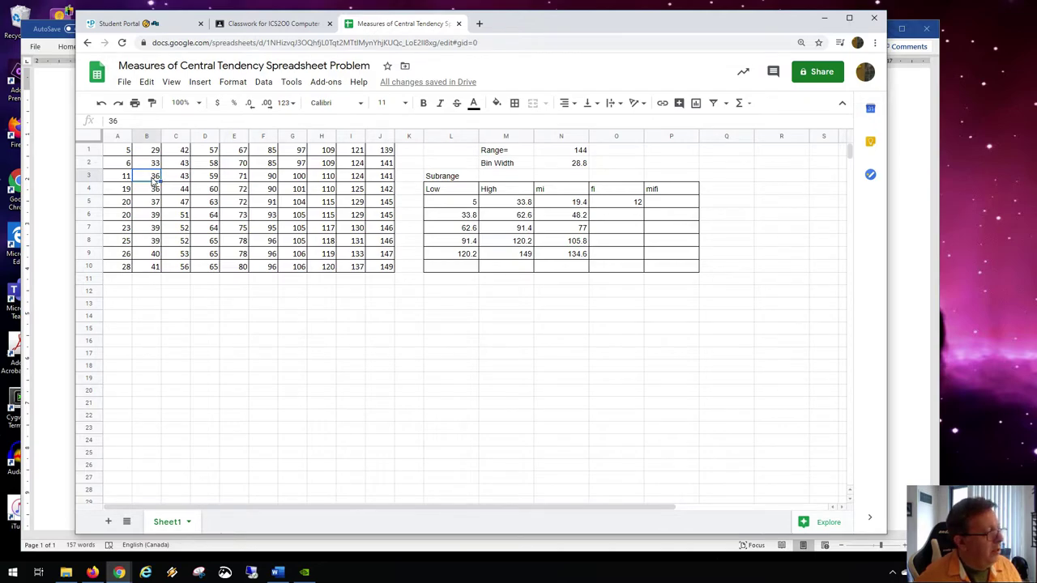
left_click(156, 167)
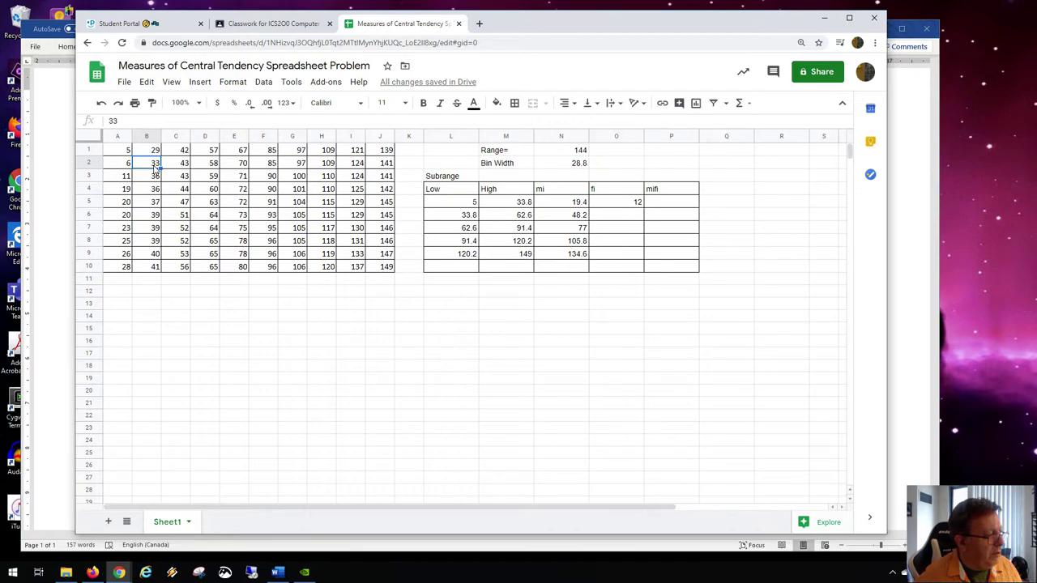
left_click_drag(123, 151, 120, 272)
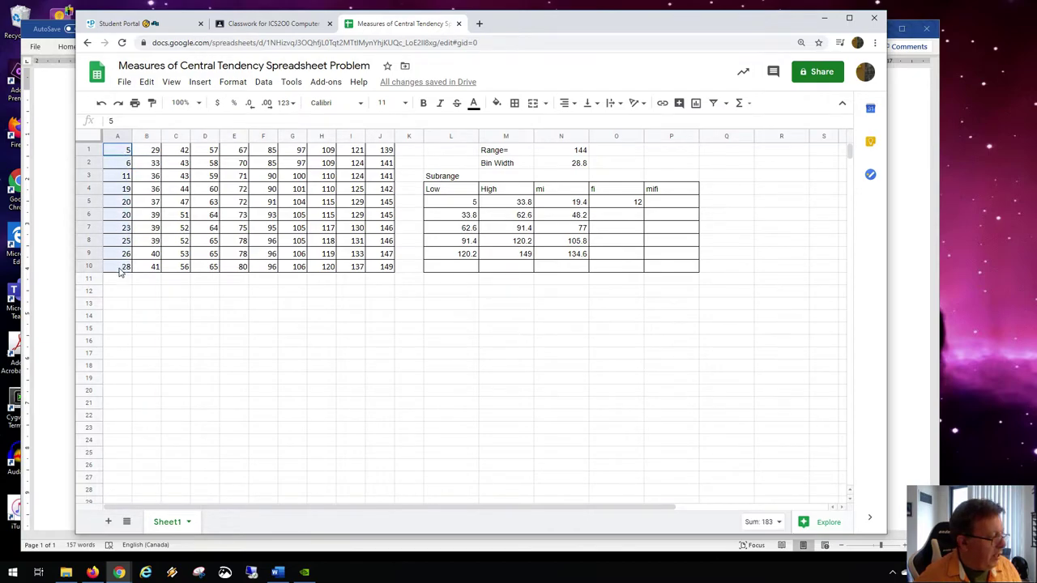
left_click(153, 156)
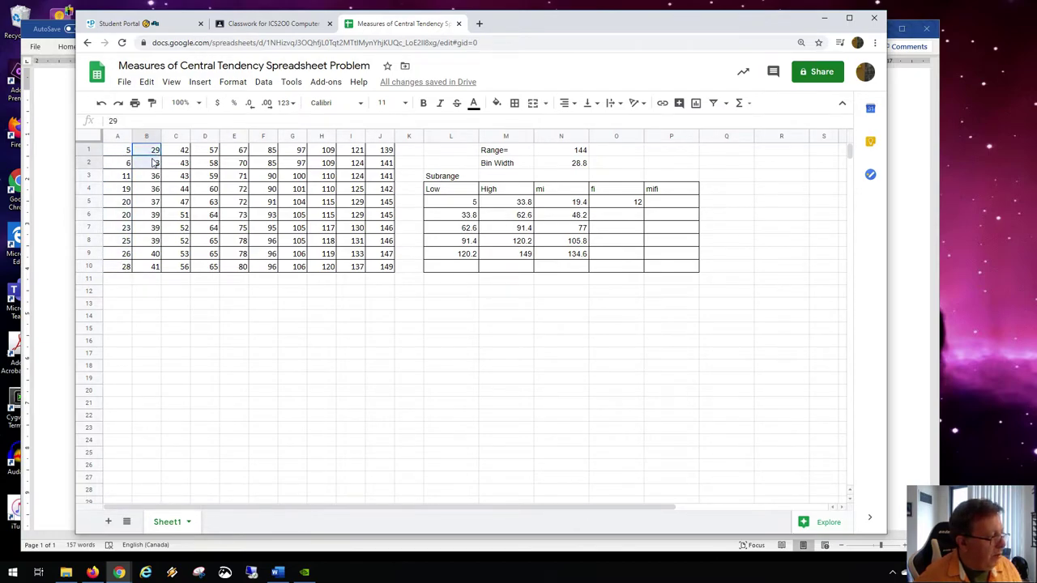
left_click(603, 207)
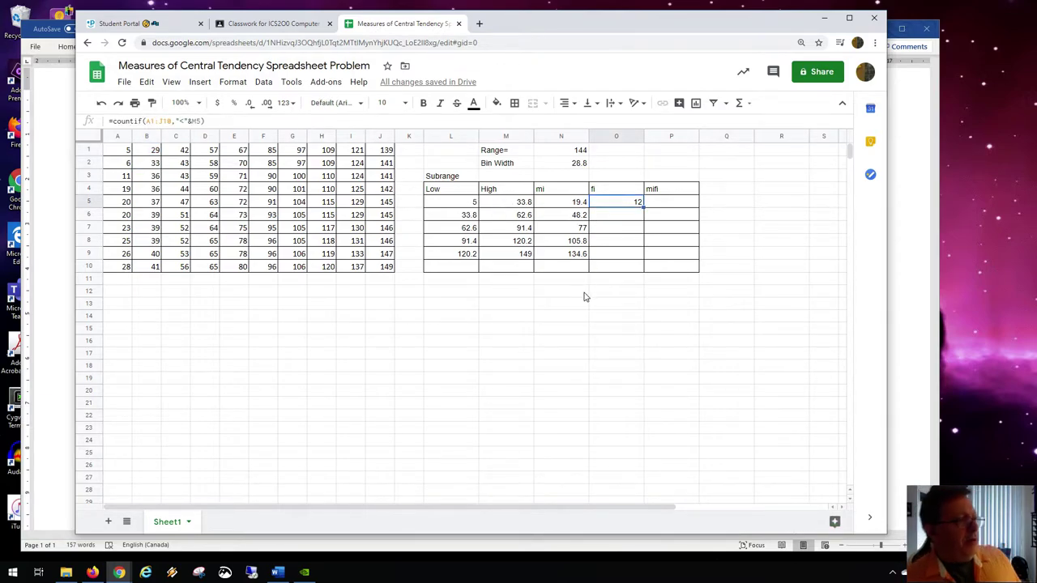
Count the second subrange's frequency in O6 with =countif(A1:J10,"<"&M6)-O5, subtracting the first subrange's count, and review the formula.
left_click(621, 219)
type("=")
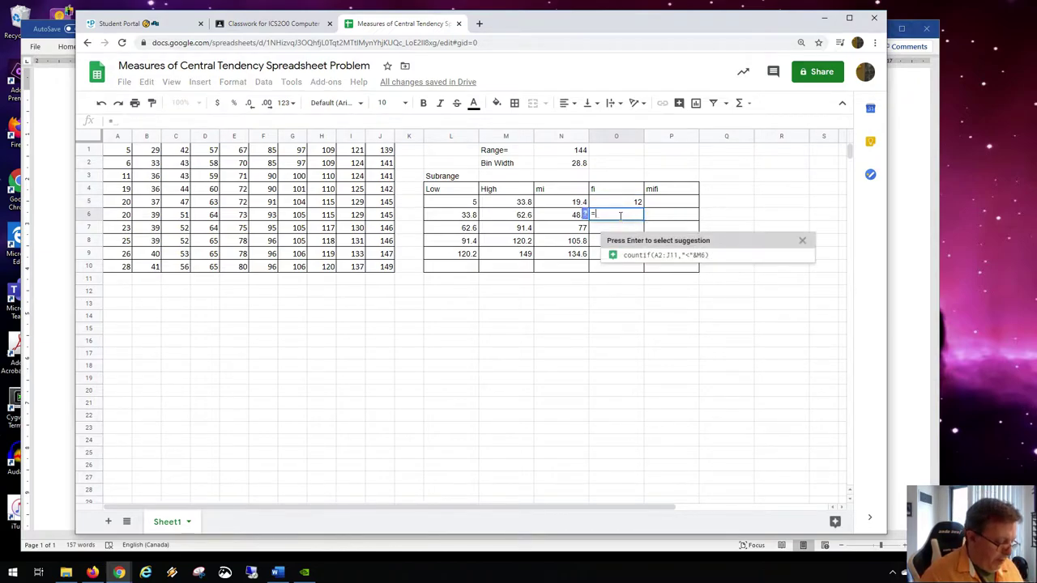
type("countif(")
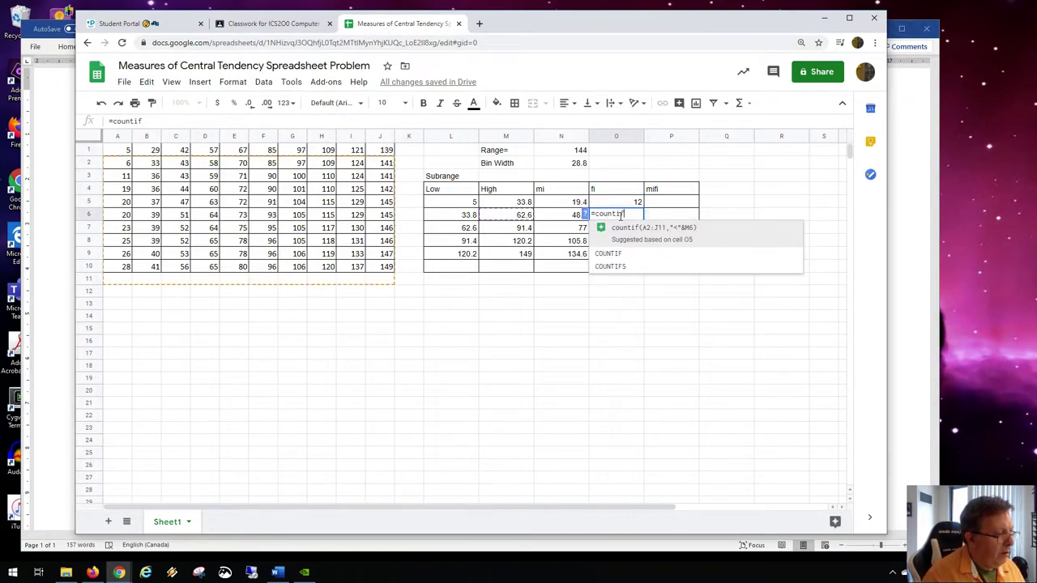
left_click(524, 217)
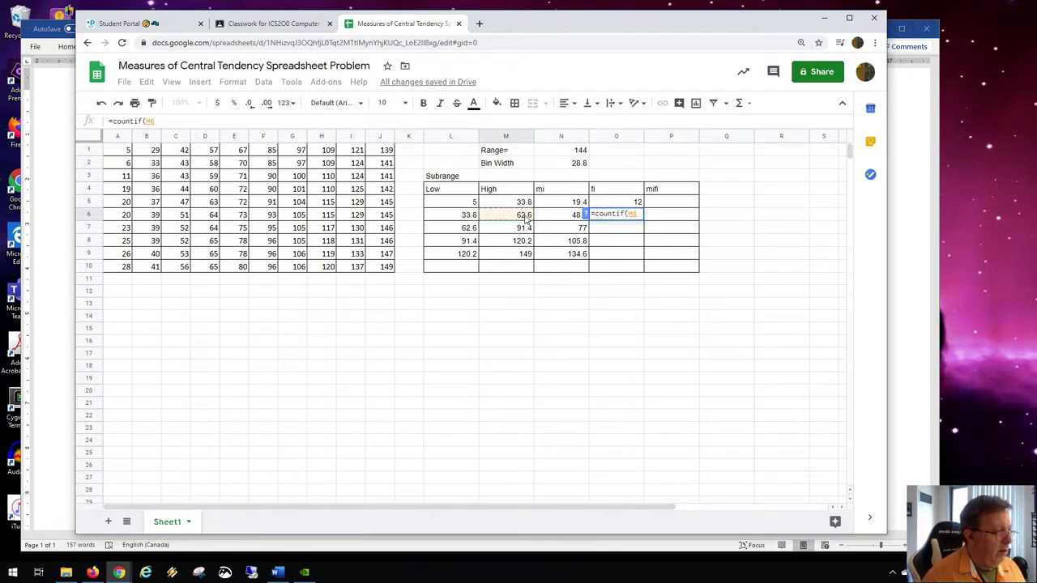
key("BackSpace")
key("BackSpace")
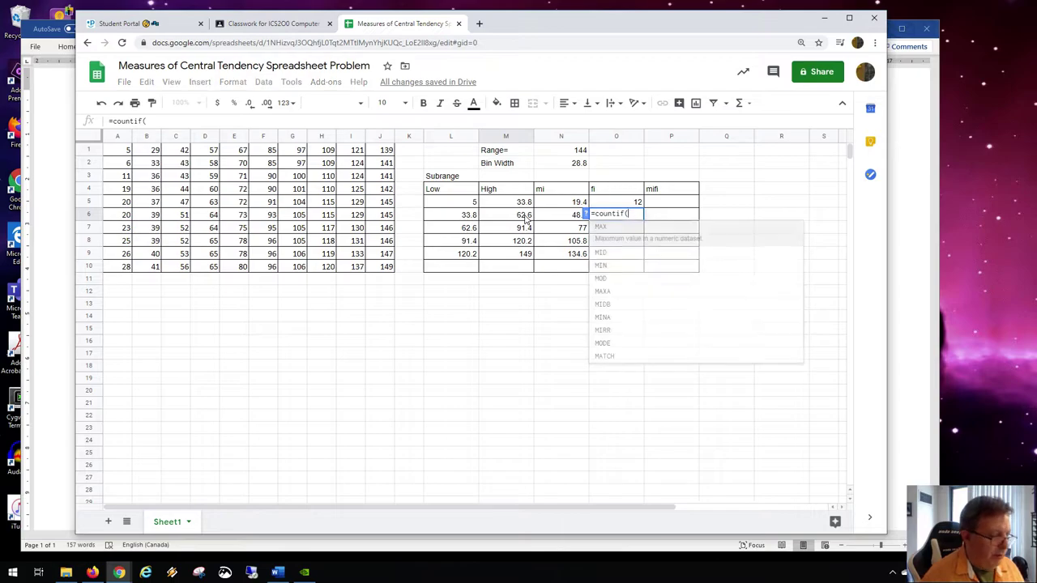
left_click_drag(108, 151, 386, 269)
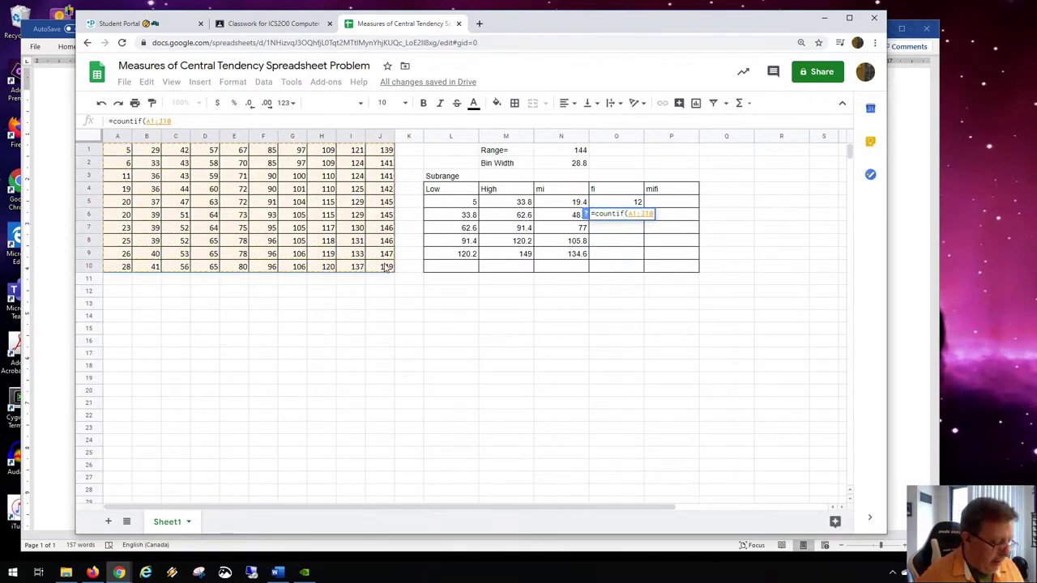
type(",")
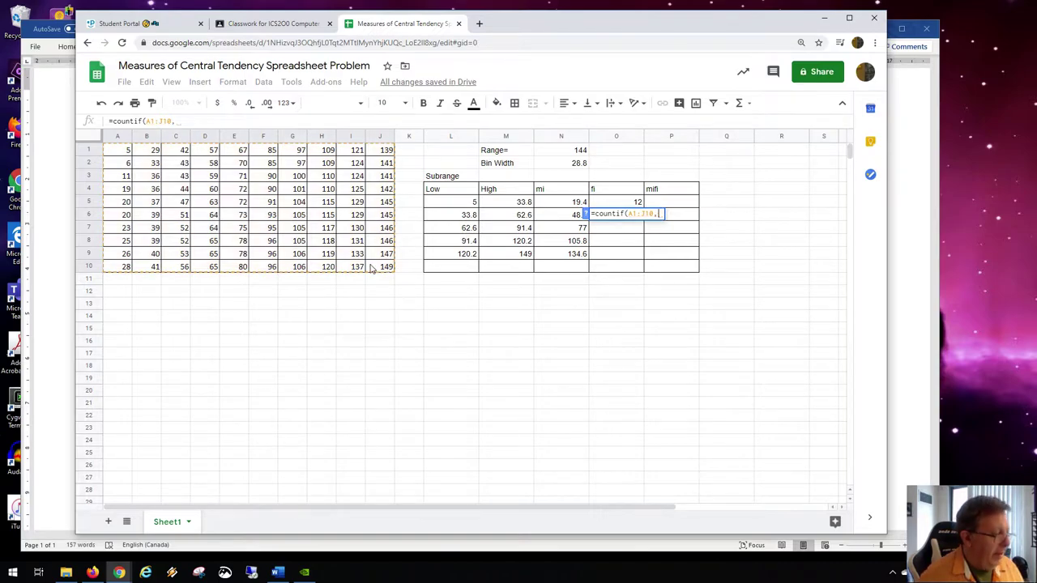
type("\"<")
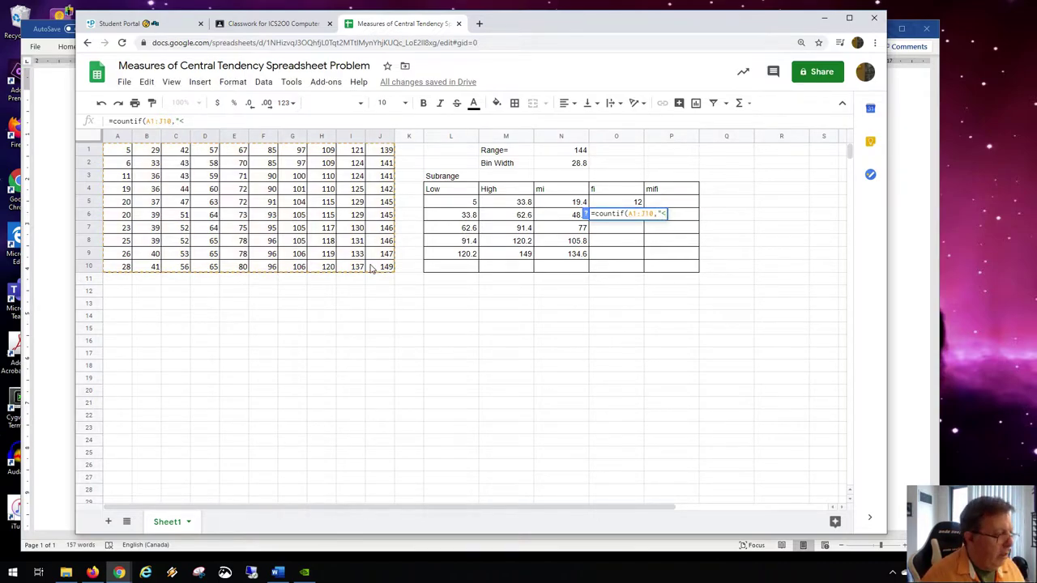
type("\"&")
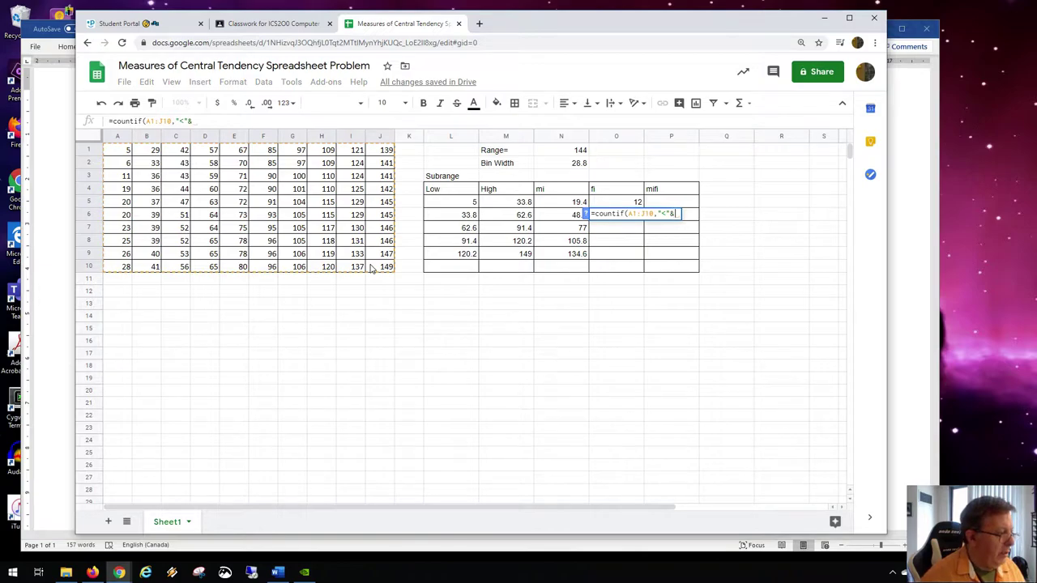
left_click(521, 218)
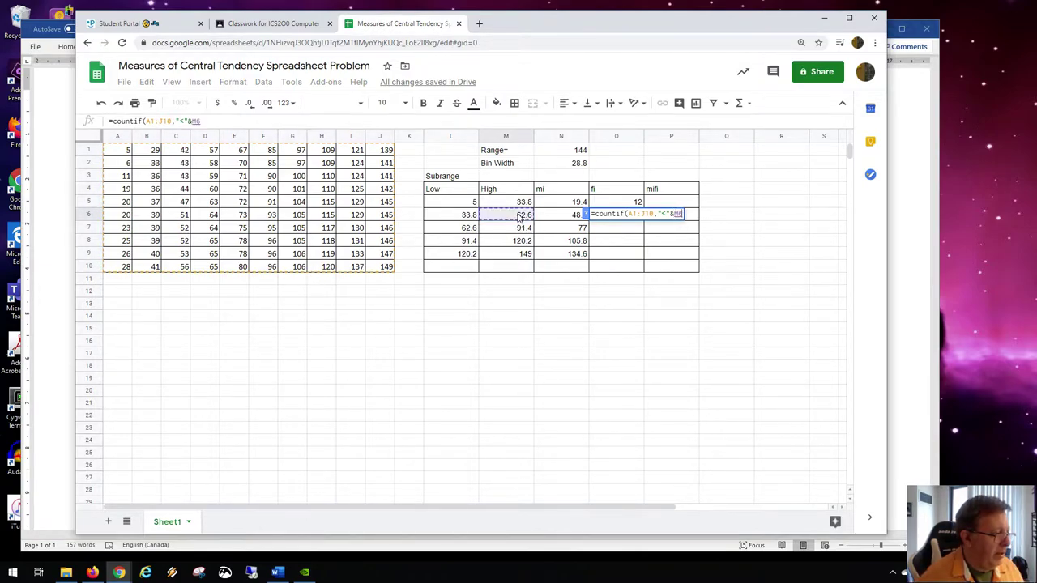
type(")-")
left_click(620, 204)
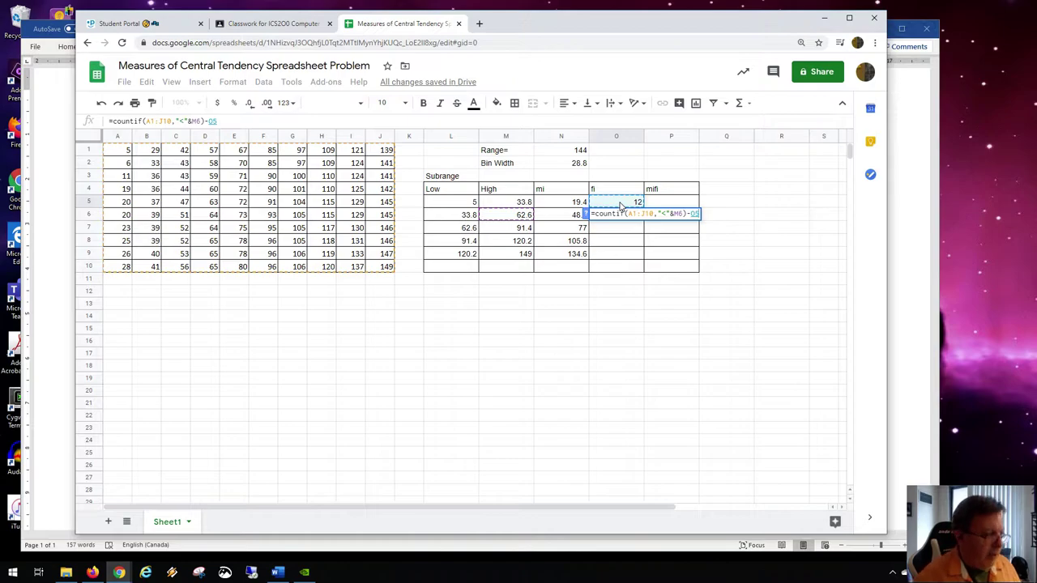
key("Return")
left_click(626, 216)
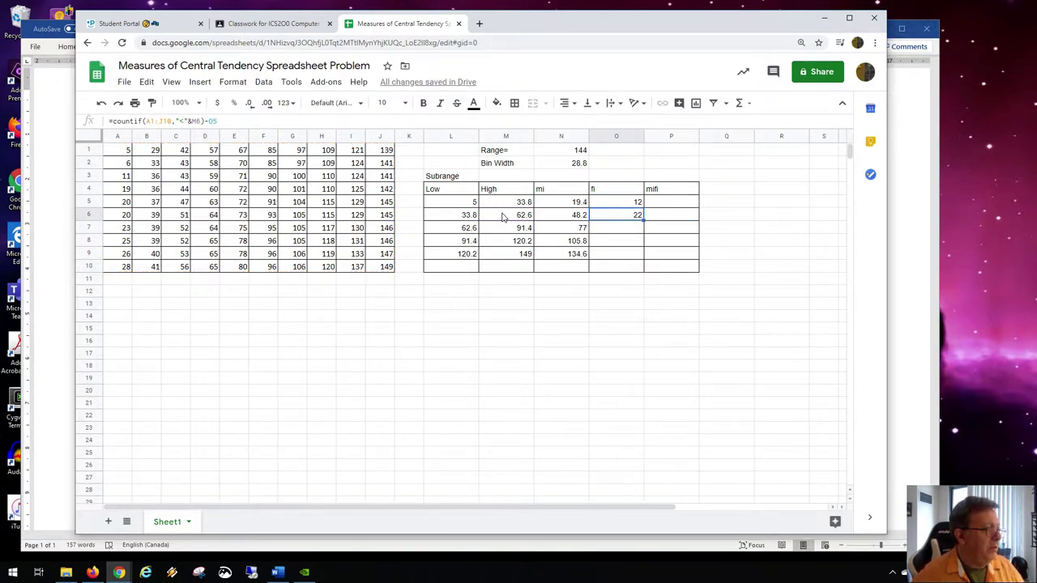
Check the second subrange's frequency against the source values in B3:B10, C1:C10 and D1:D4, and revisit the formula in O6.
left_click(157, 167)
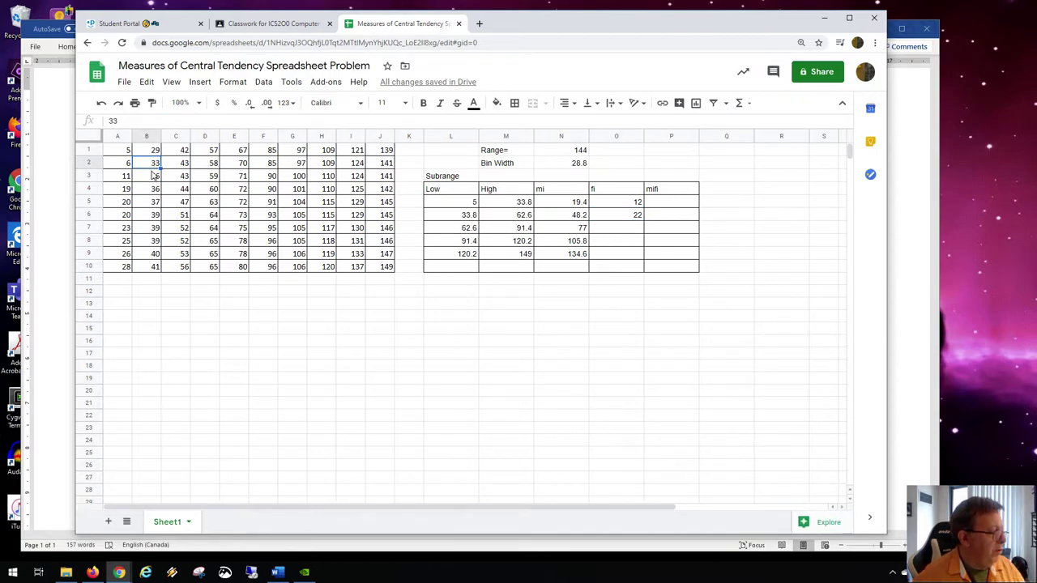
left_click(152, 179)
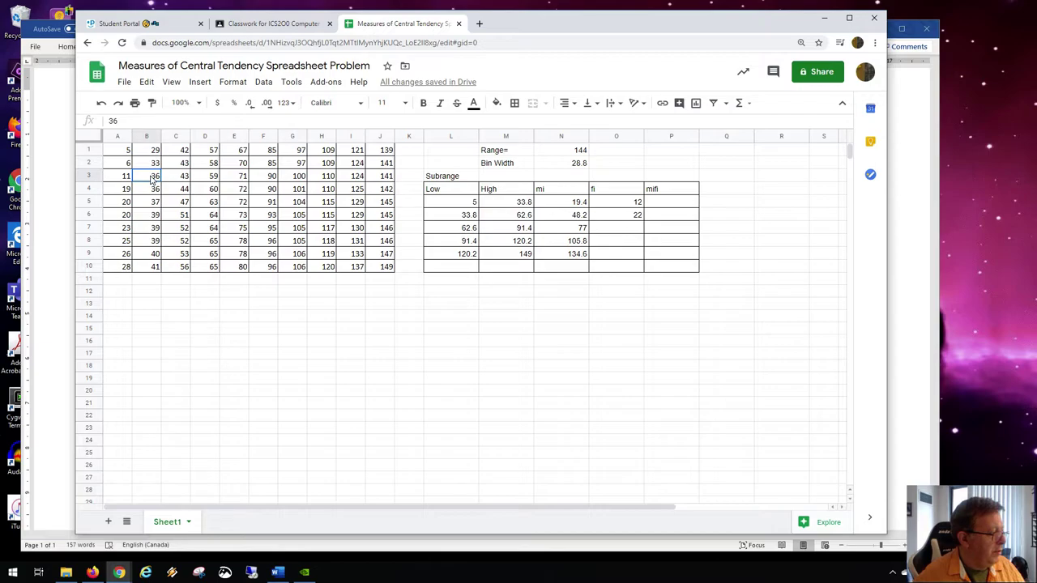
left_click_drag(152, 179, 155, 271)
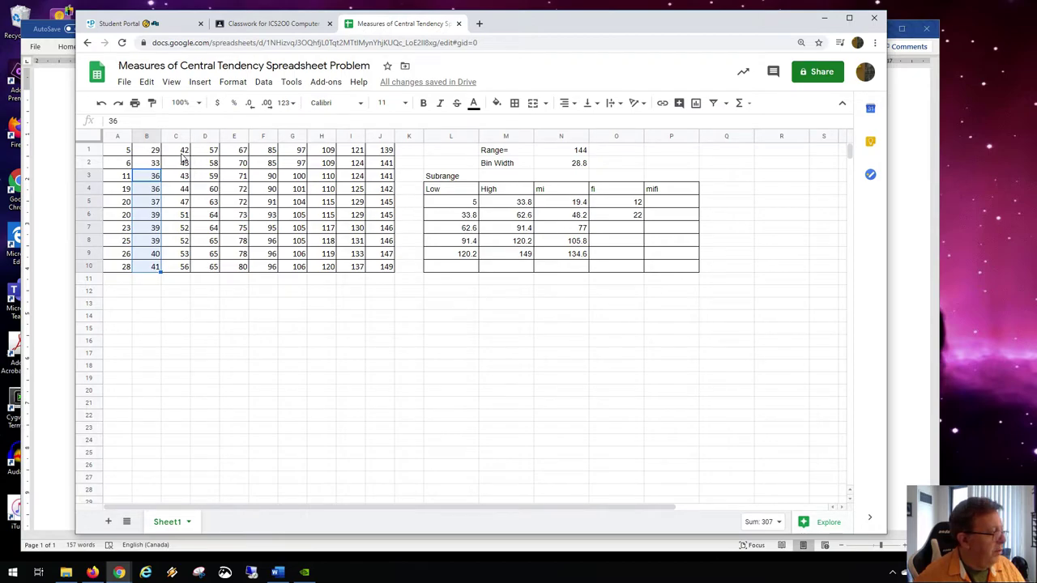
left_click_drag(184, 152, 181, 212)
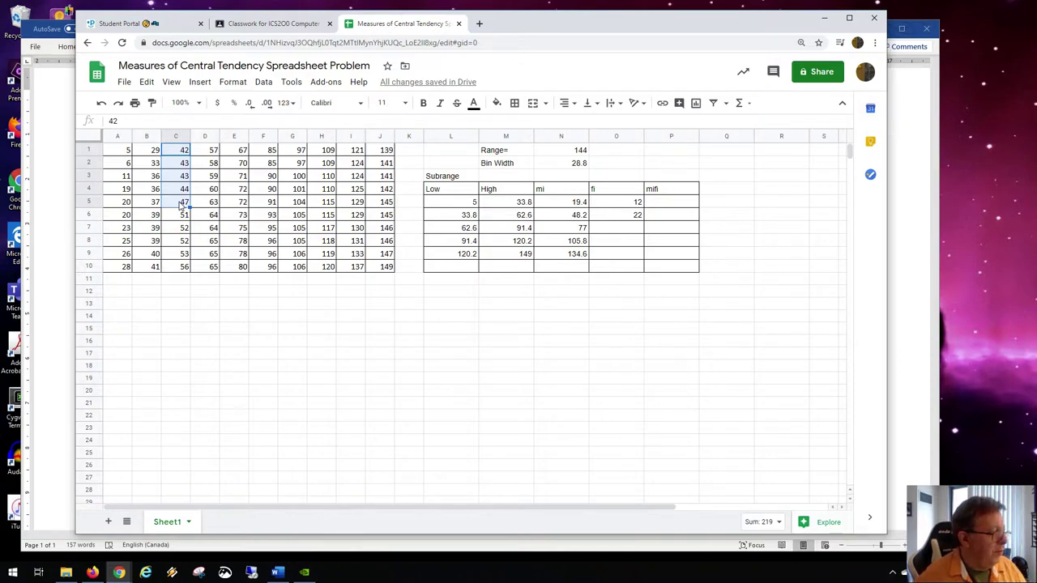
left_click(212, 191)
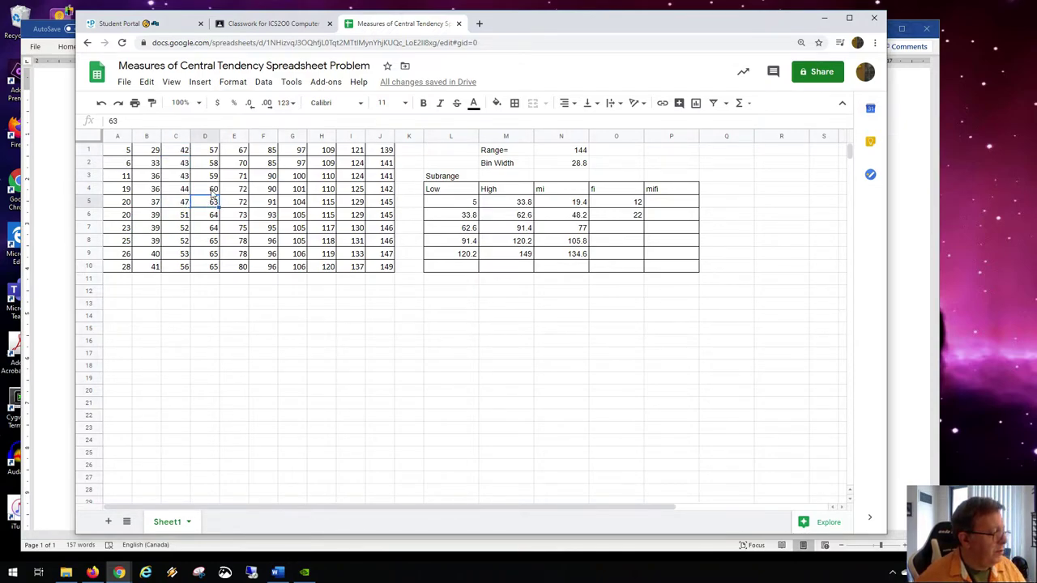
left_click_drag(156, 153, 168, 230)
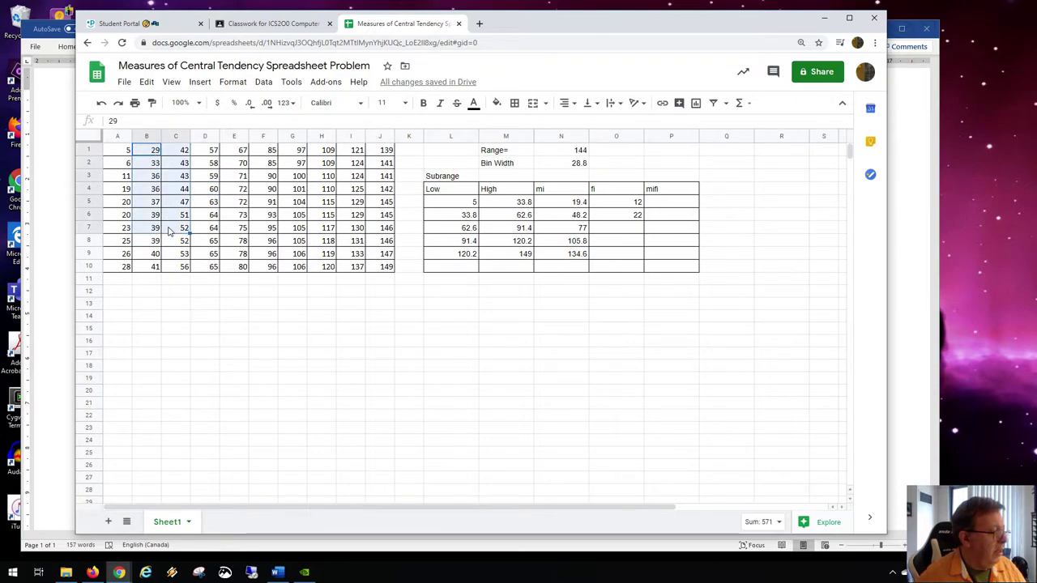
left_click(184, 154)
left_click_drag(185, 154, 182, 266)
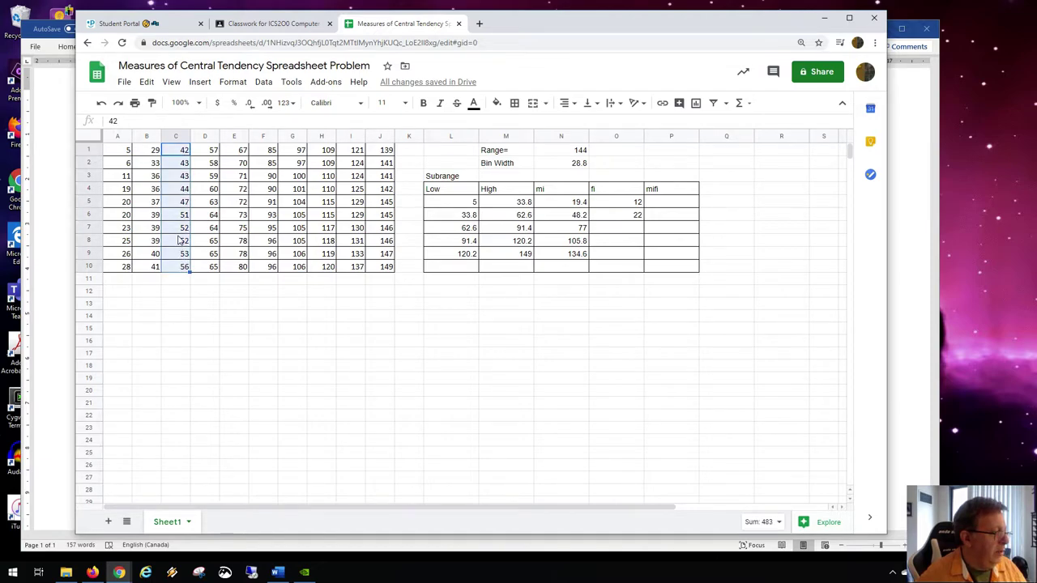
left_click_drag(154, 177, 146, 270)
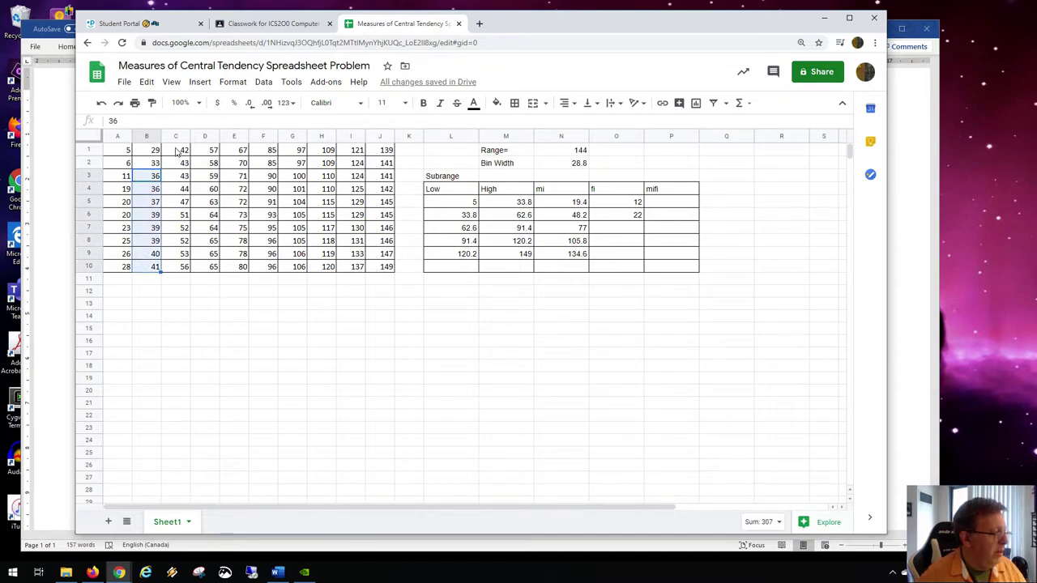
left_click_drag(177, 151, 177, 268)
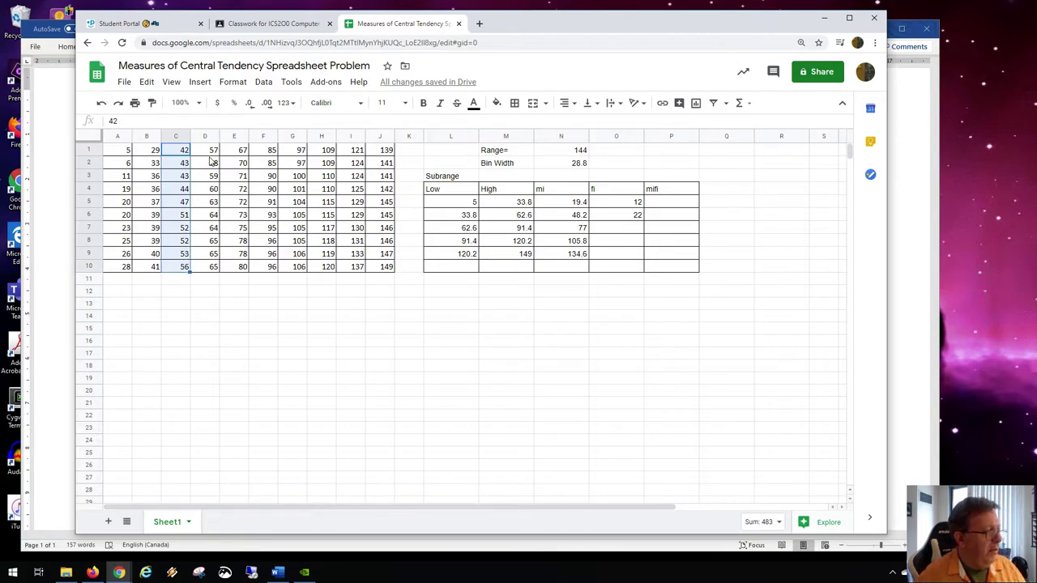
left_click_drag(212, 151, 209, 194)
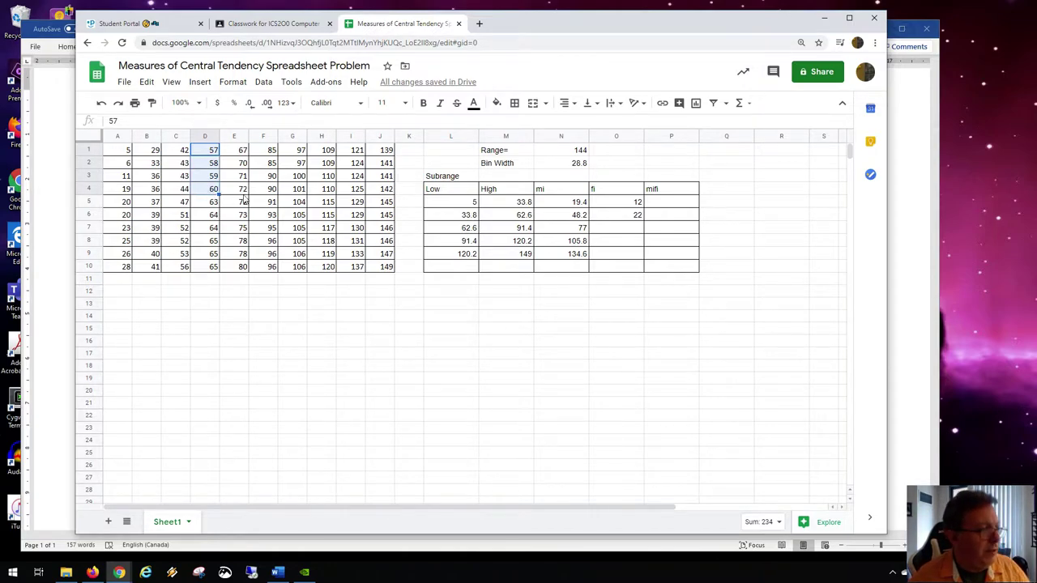
left_click(623, 216)
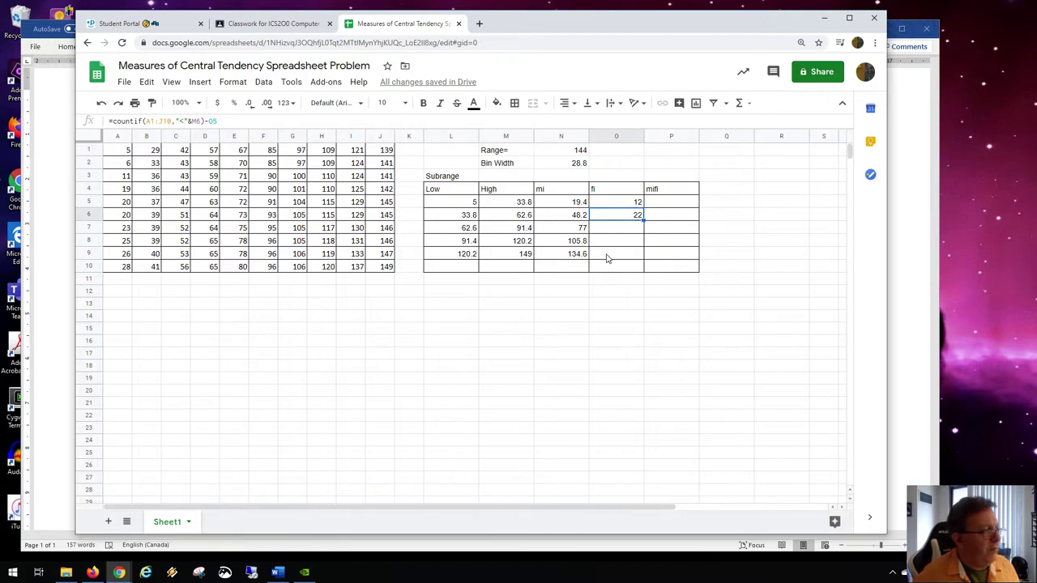
Count the third subrange's frequency in O7 with =countif(A1:J10,"<"&M7)-O6-O5, subtracting the two lower subranges' counts.
left_click(612, 268)
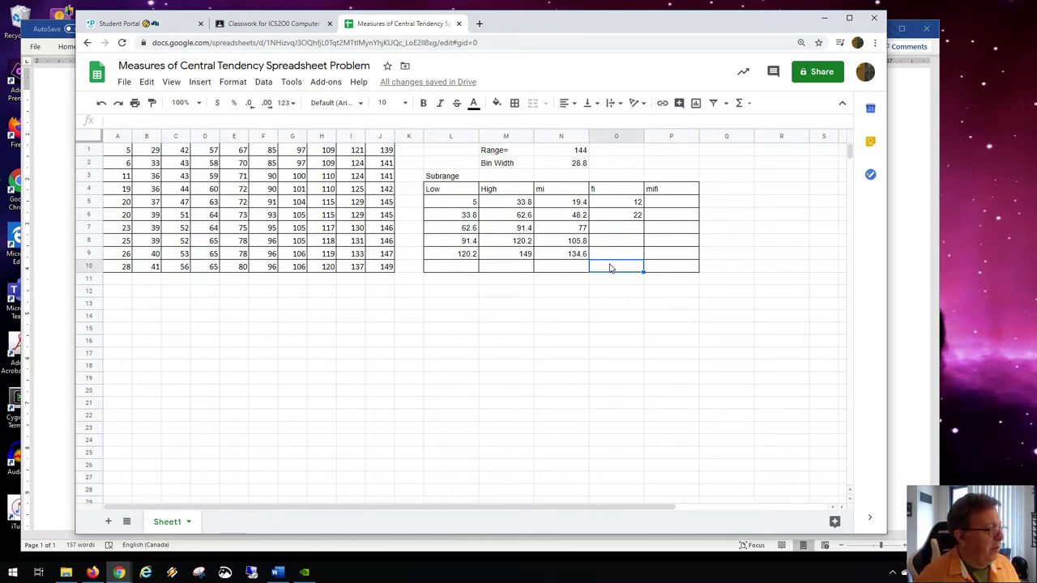
left_click(616, 231)
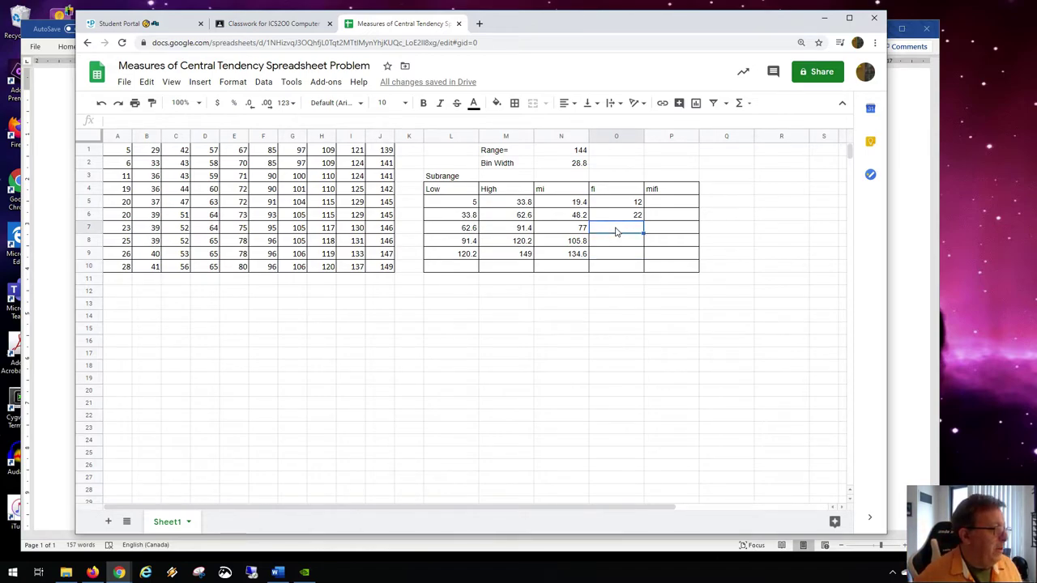
left_click(619, 218)
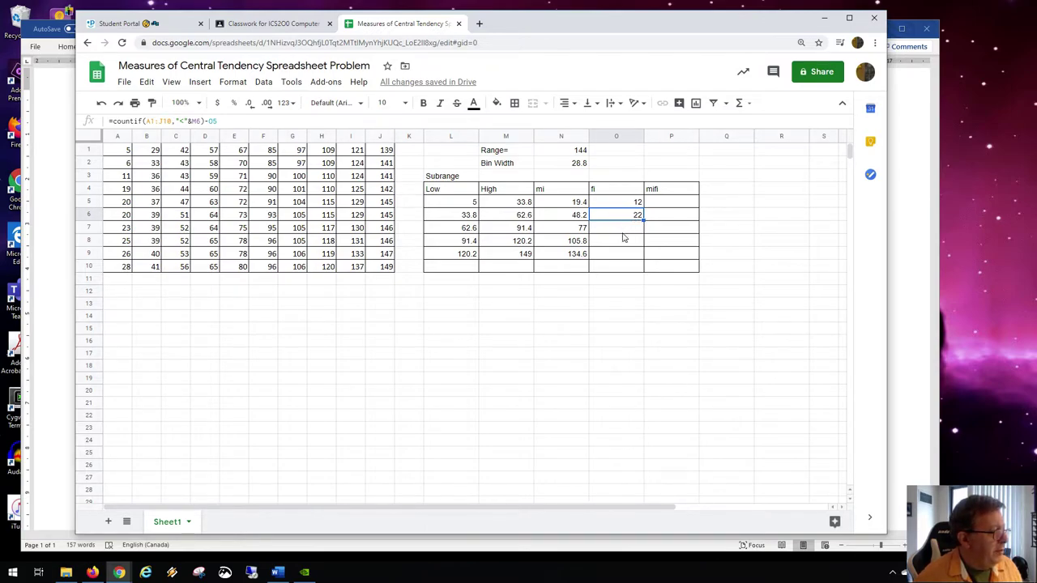
left_click(623, 232)
type("=countif(")
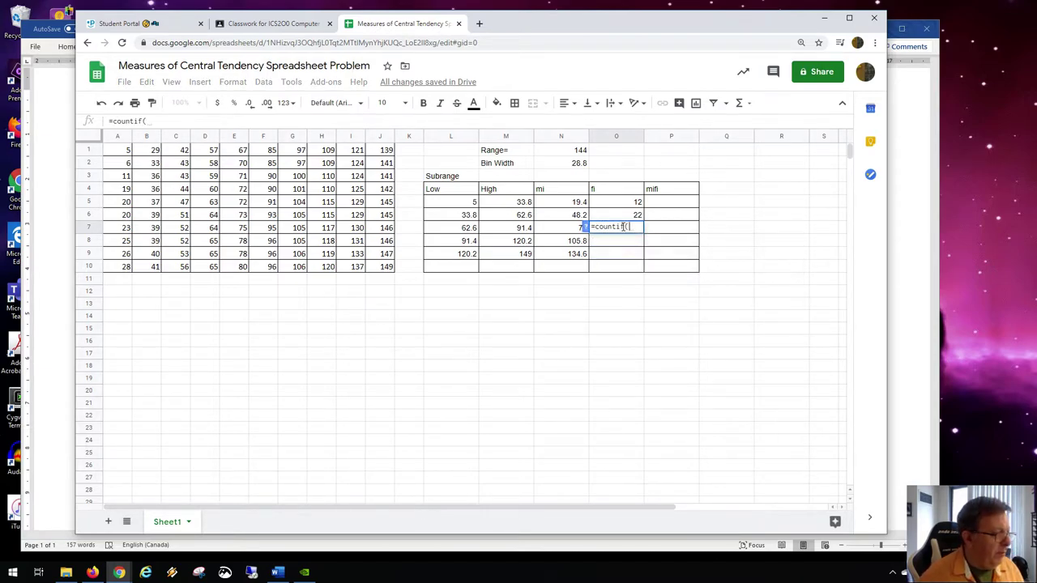
left_click_drag(120, 150, 375, 267)
type(",")
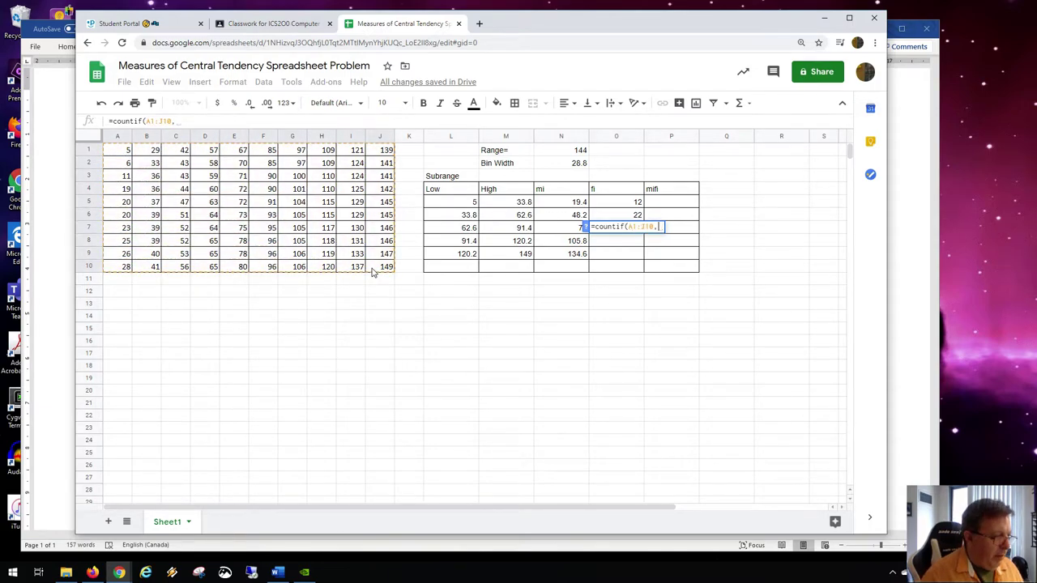
type("\"<\"")
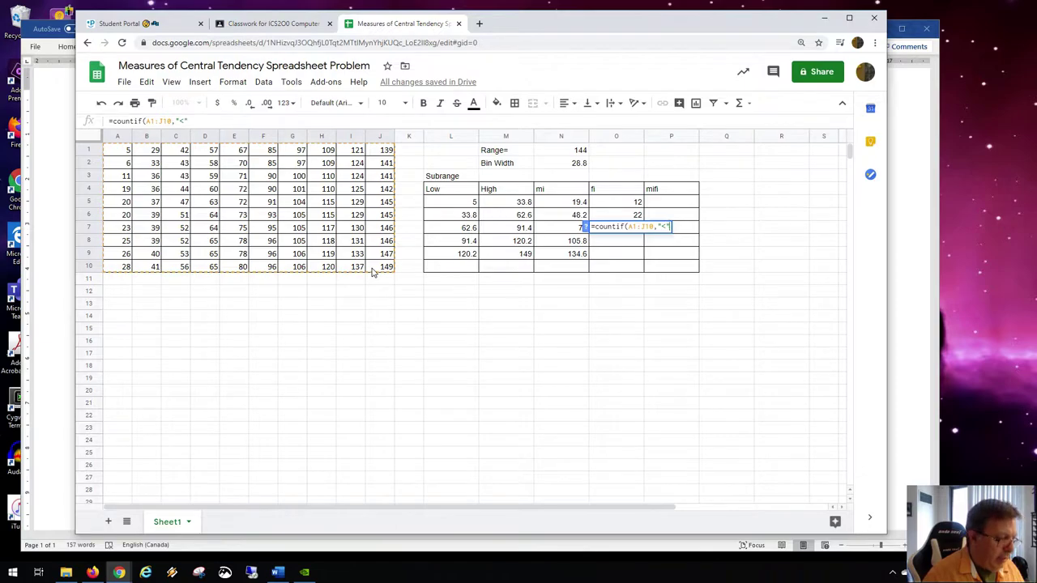
type("&")
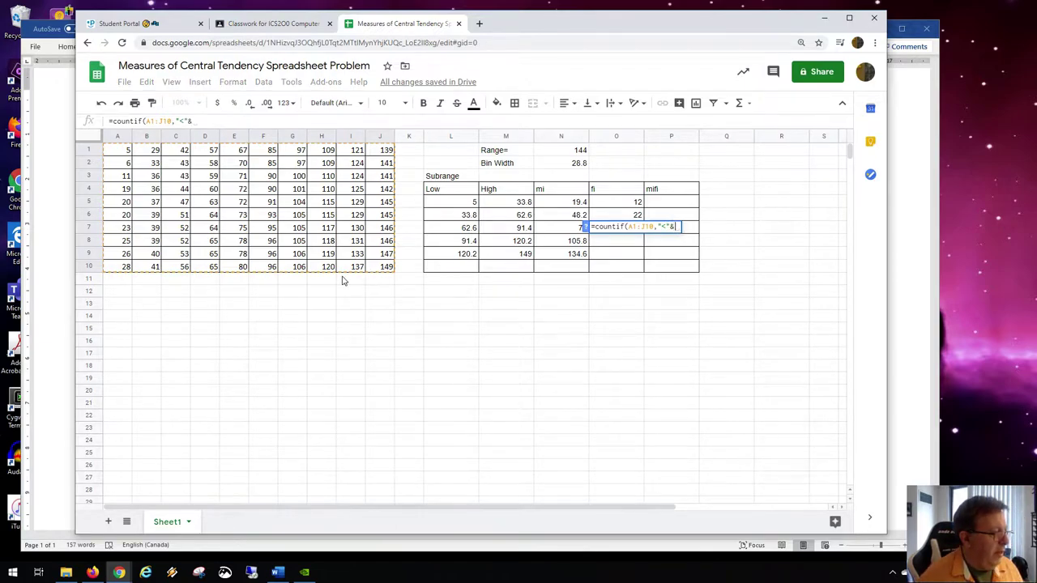
left_click(516, 231)
type(")-")
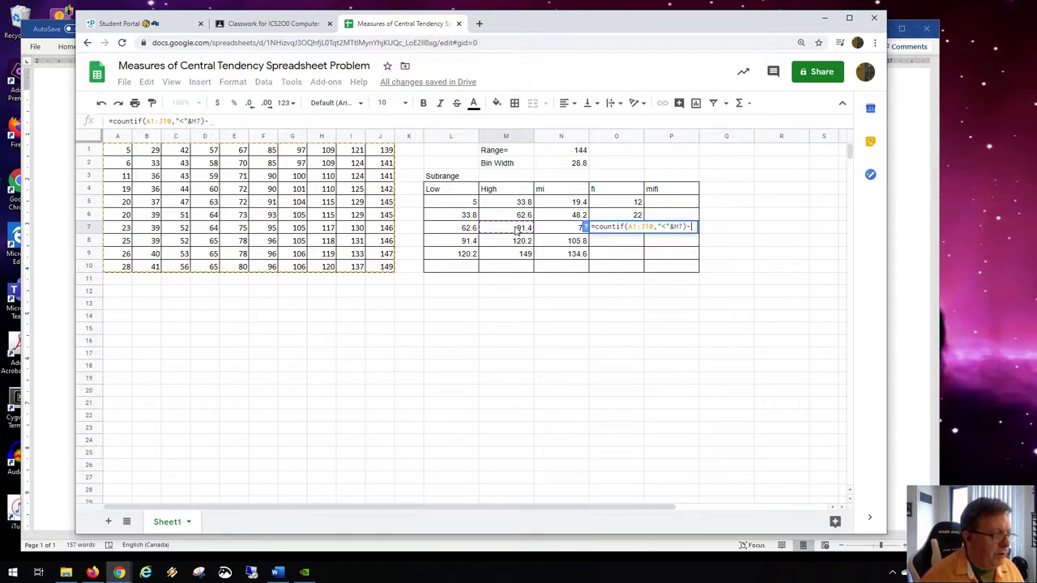
left_click(620, 219)
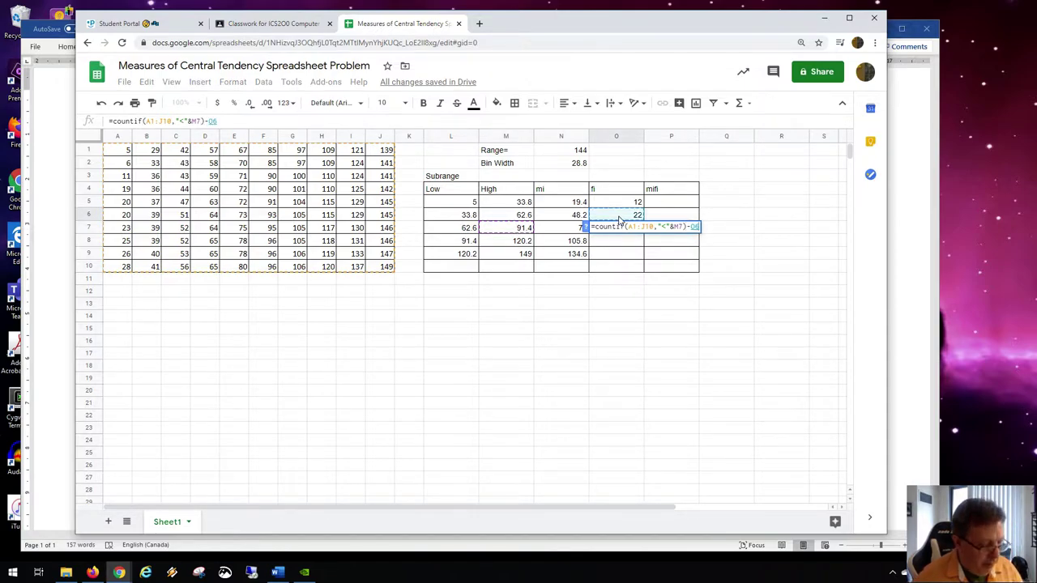
type("-")
left_click(618, 204)
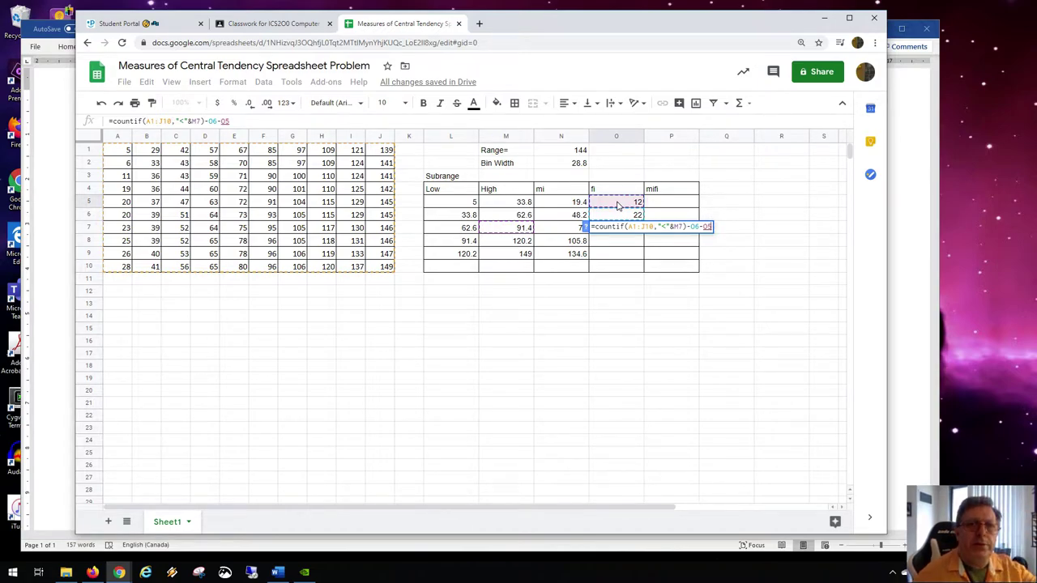
key("Return")
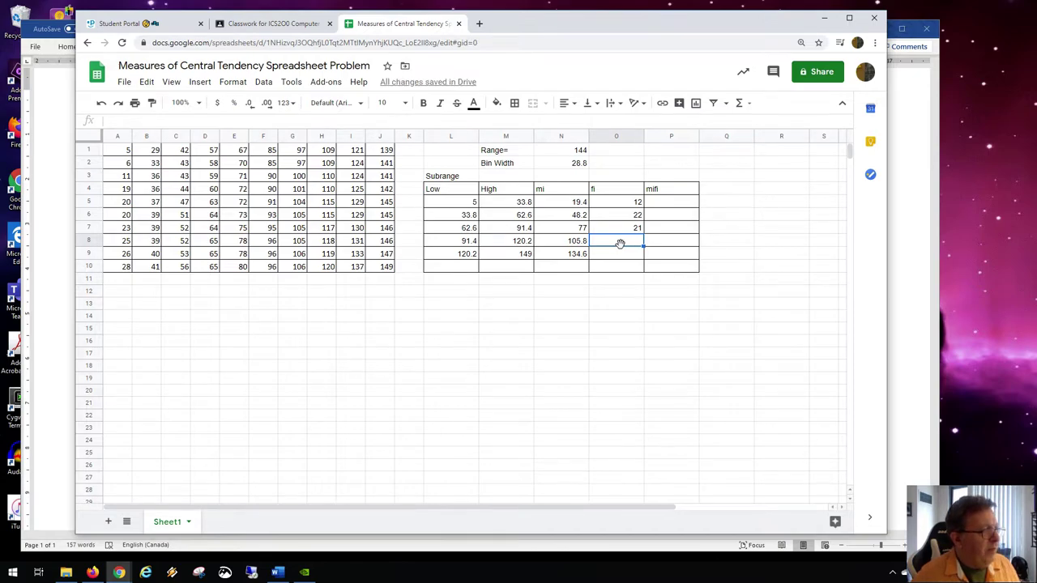
Count all data values below the fourth subrange's upper limit in O8 with =countif(A1:J10,"<"&M8).
type("=countif(")
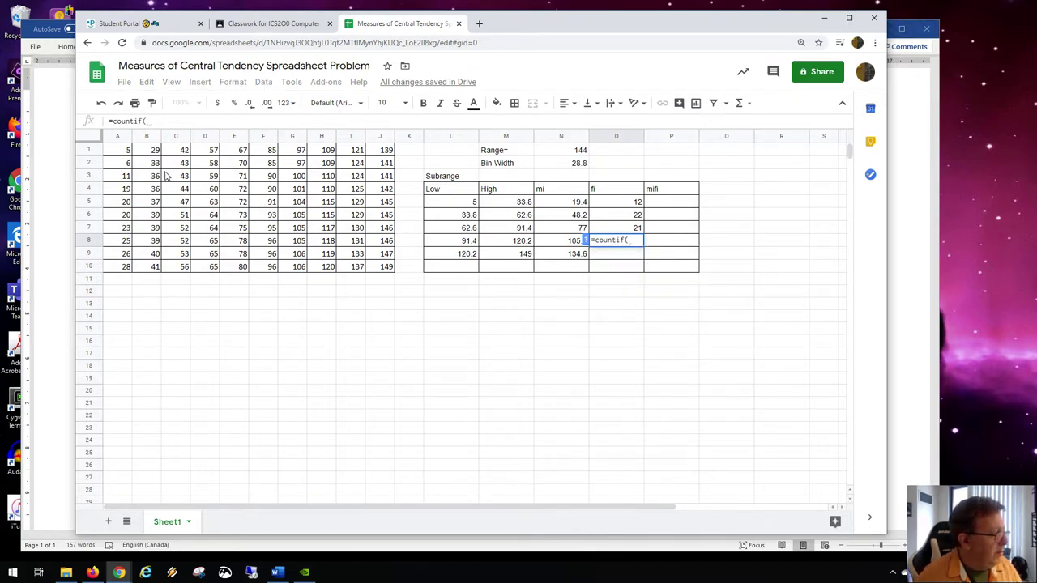
left_click(128, 152)
left_click_drag(149, 166, 378, 268)
type(",")
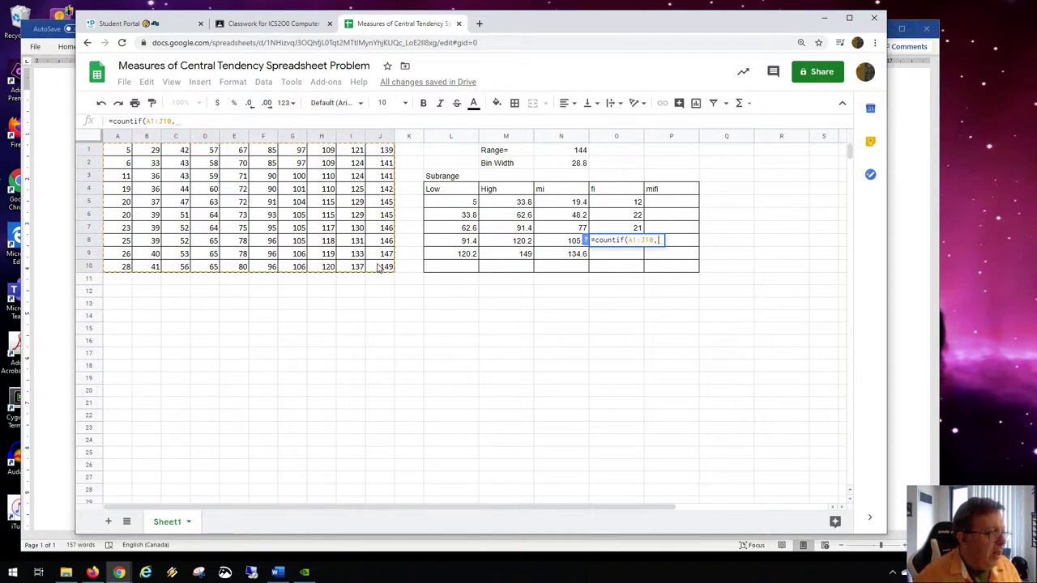
type("\"<\"&")
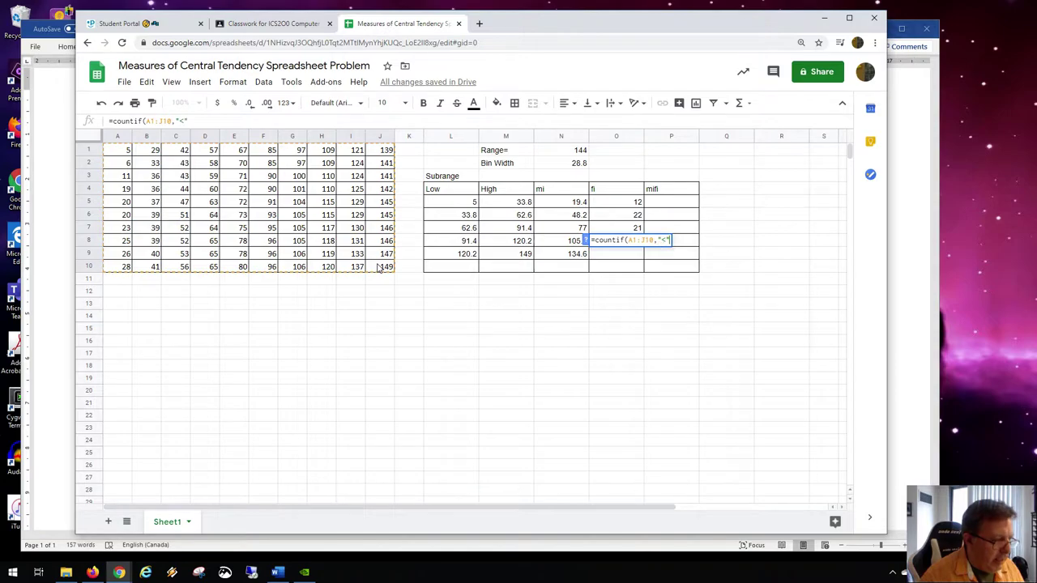
type("m")
key("BackSpace")
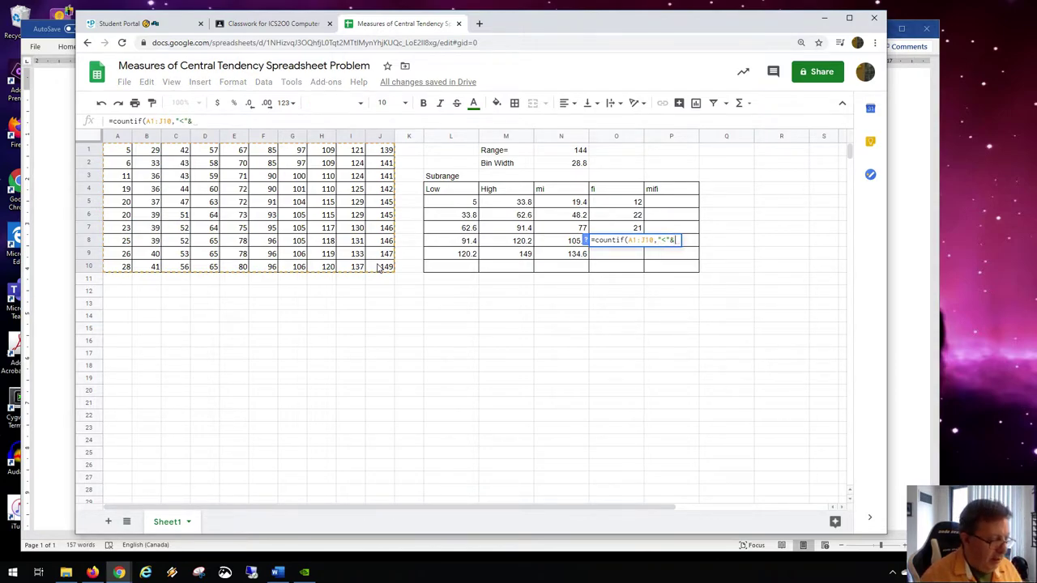
left_click(500, 243)
type(");")
key("BackSpace")
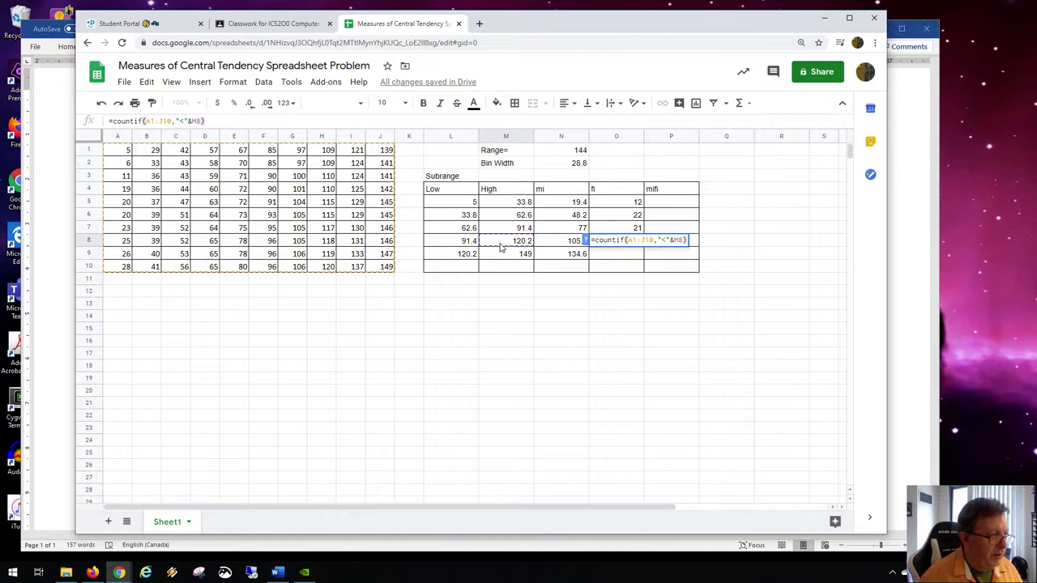
key("Return")
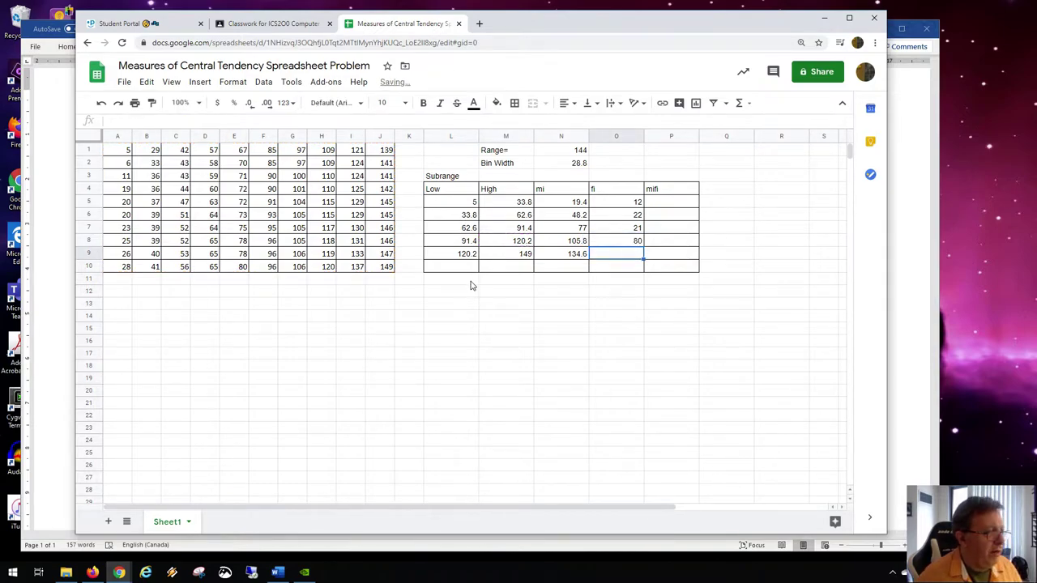
Extend the formula in O8 with -O7-O6-O5 to subtract the three lower subranges' frequencies.
double_click(628, 242)
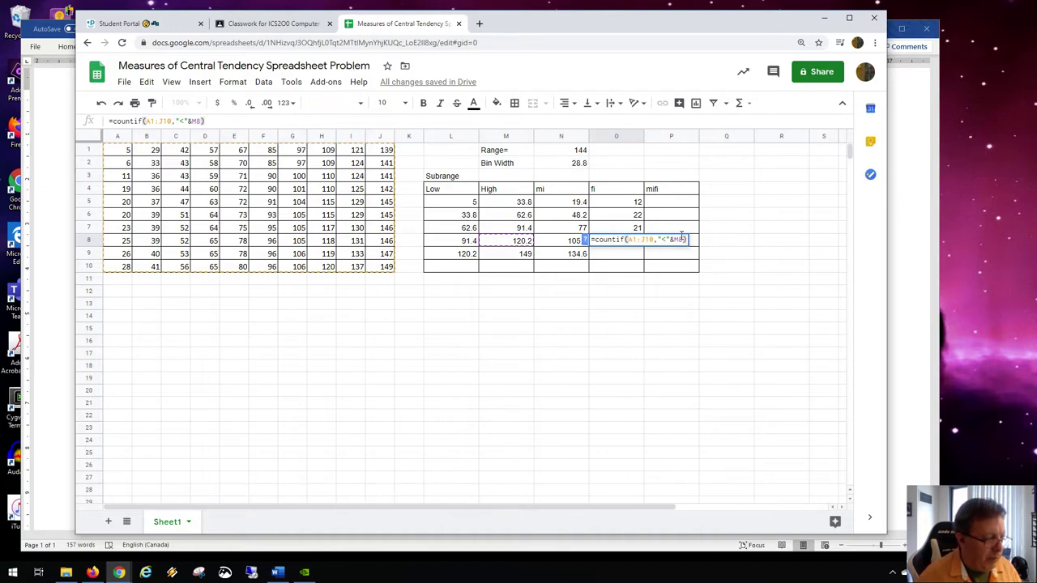
type("-")
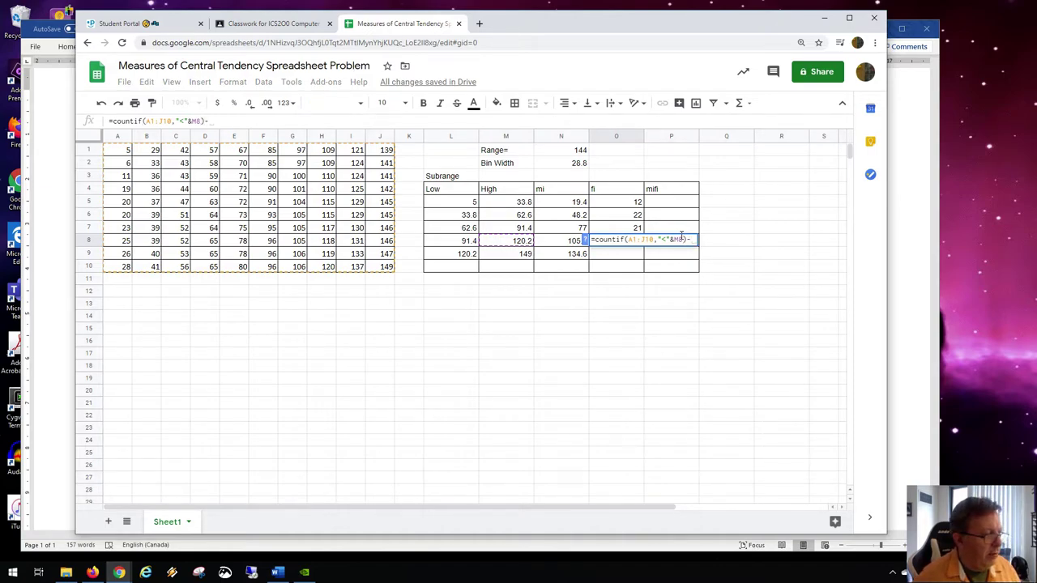
left_click(636, 229)
type("-")
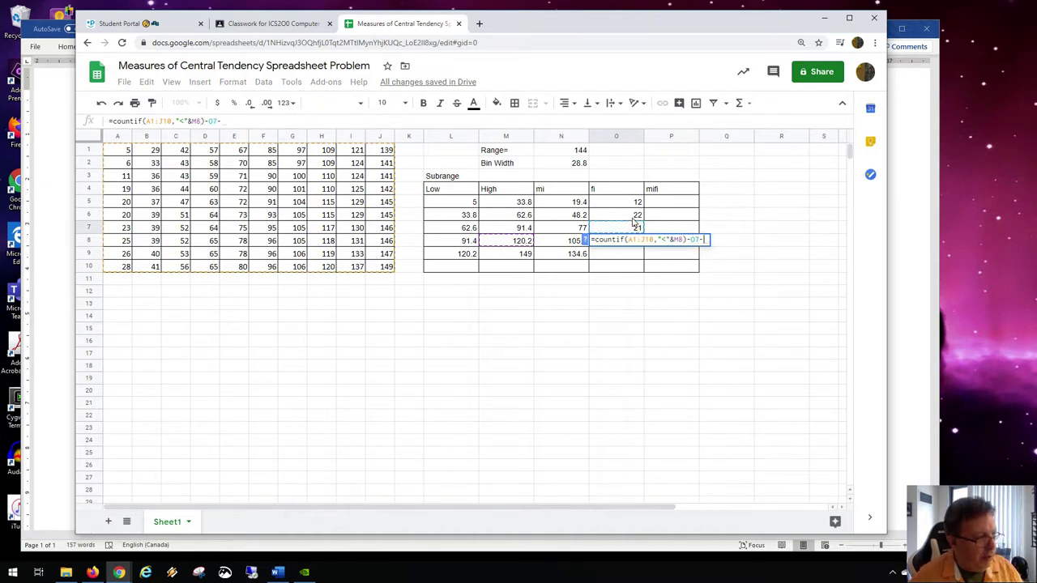
left_click(637, 216)
type("-")
left_click(637, 203)
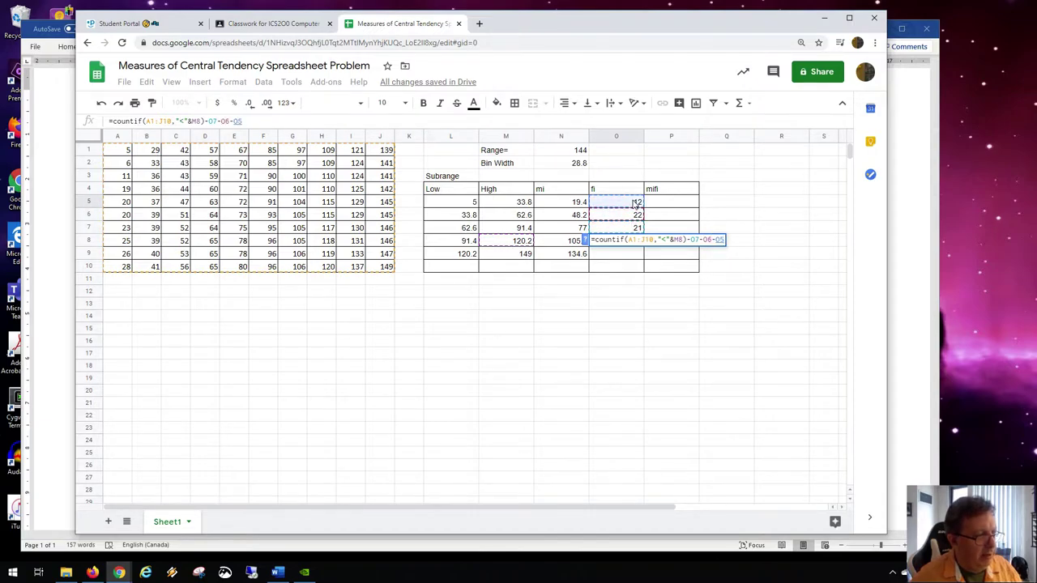
key("Return")
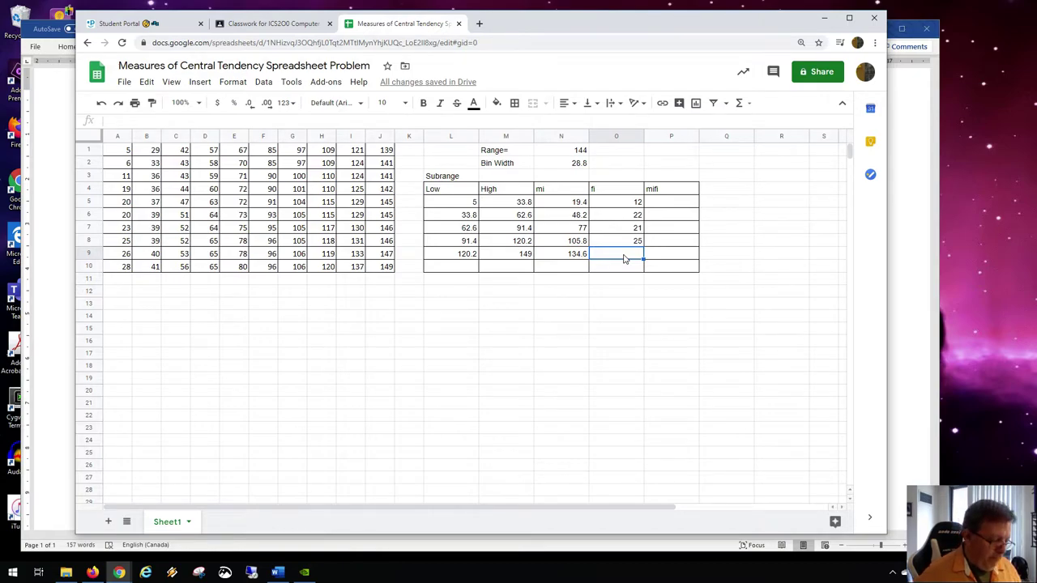
Count the last subrange's frequency in O9 with =countif(A1:J10,"<="&M9)-O8-O7-O6-O5, including the upper limit itself.
type("=cou")
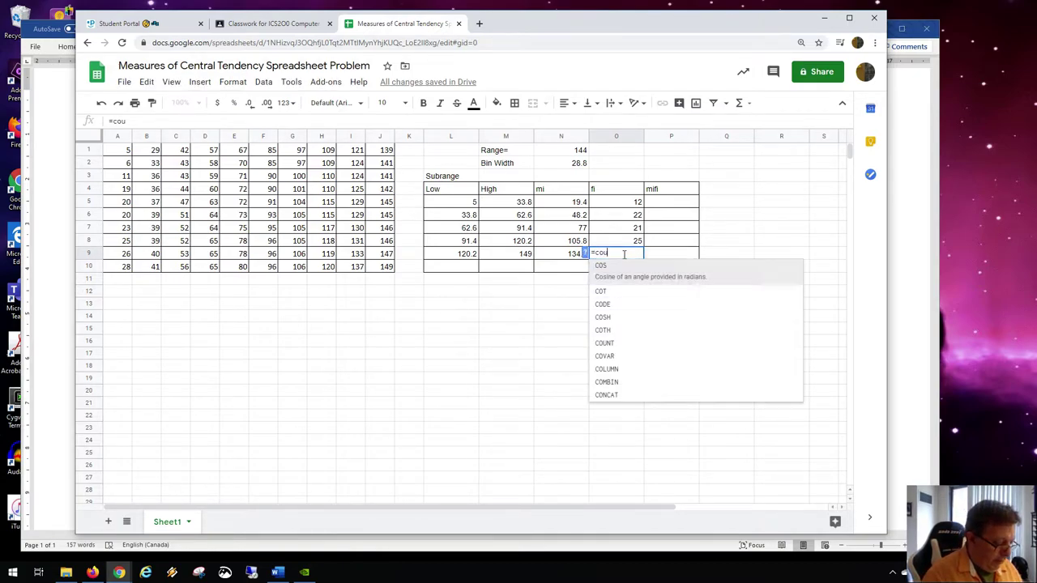
type("ntif(")
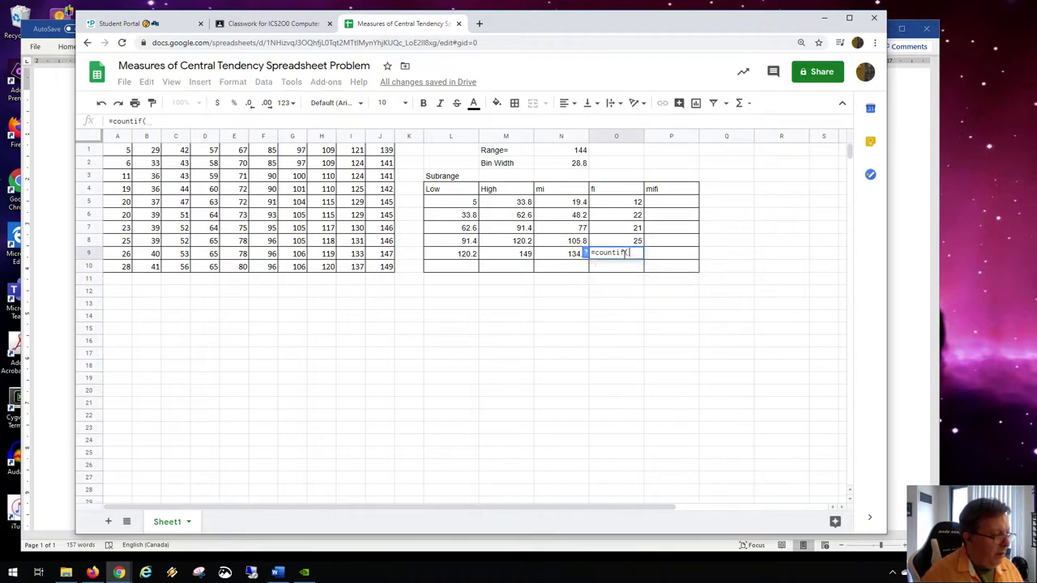
left_click_drag(114, 155, 377, 271)
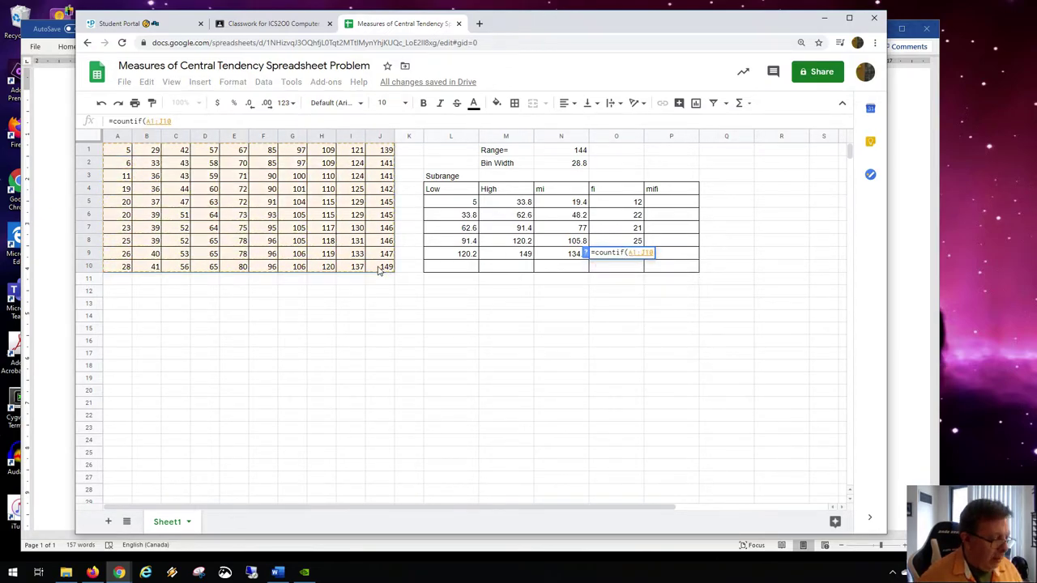
type(",")
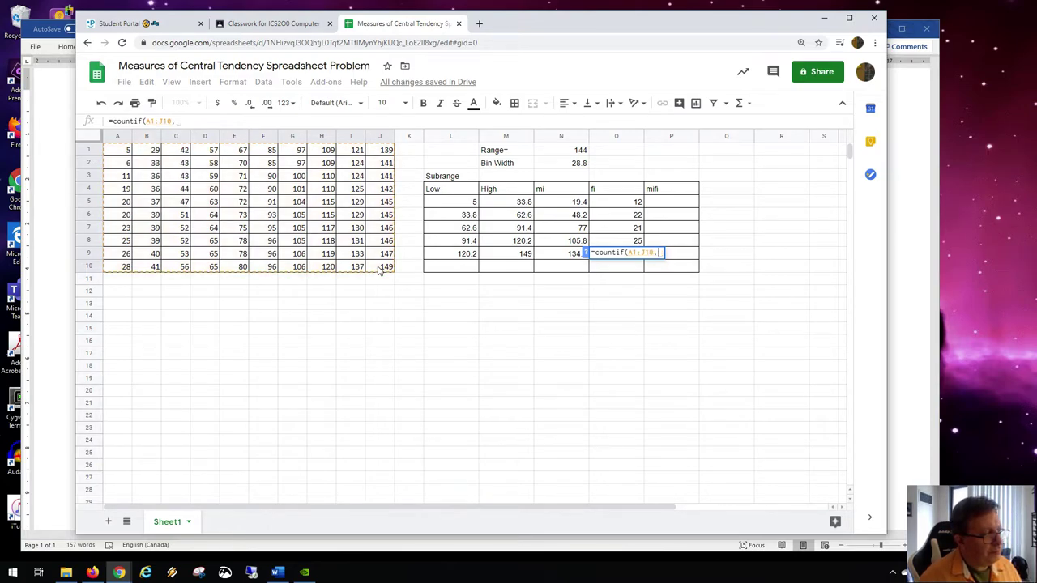
type("\"<=")
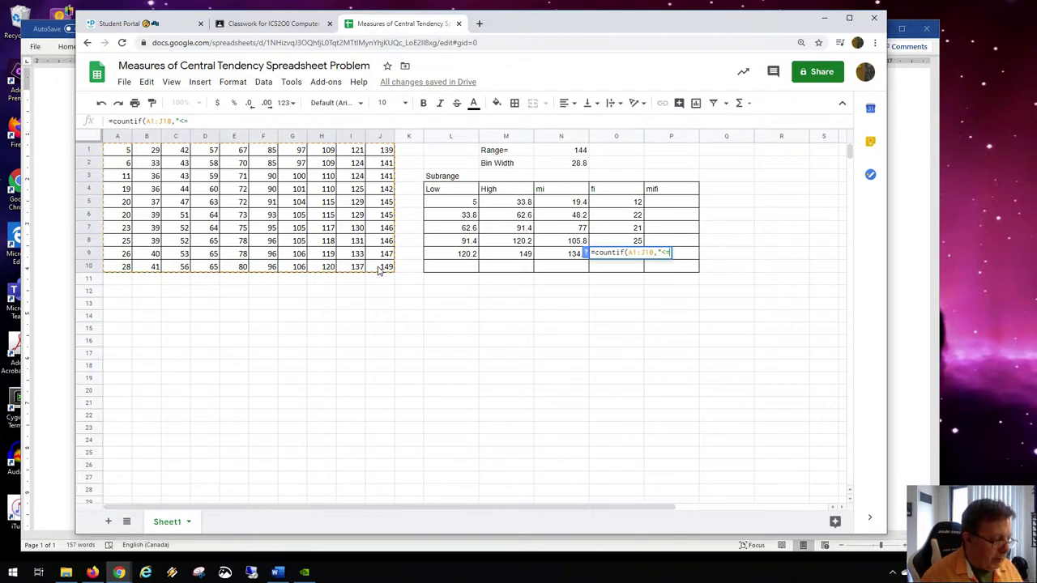
type("\"")
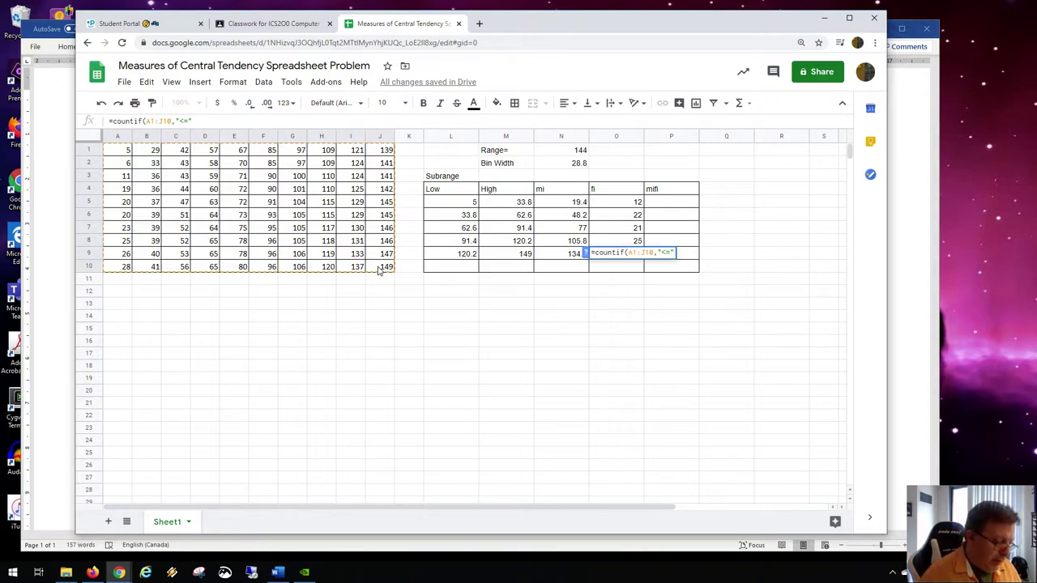
type("&")
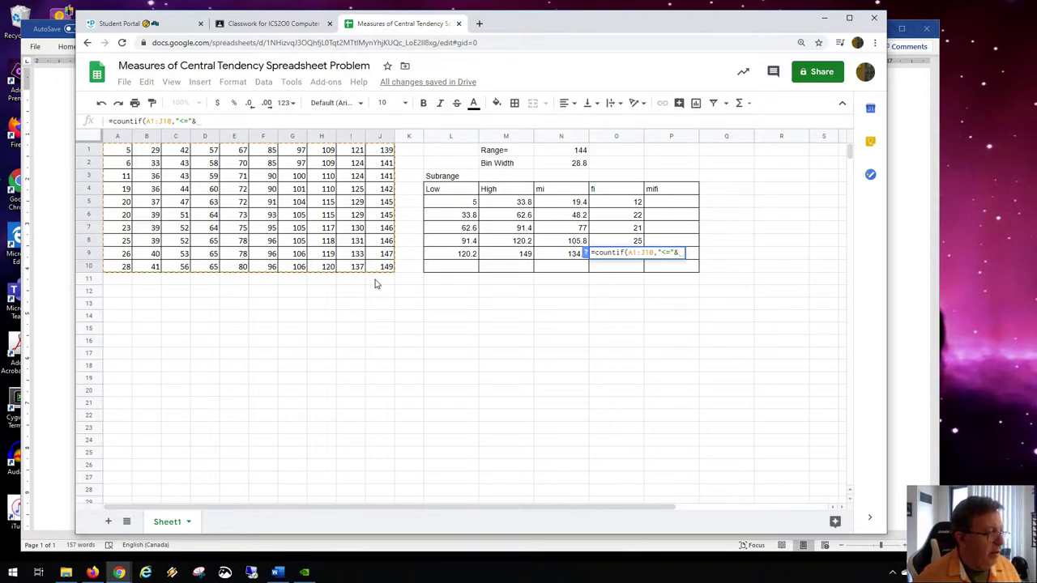
left_click(499, 257)
type(")-")
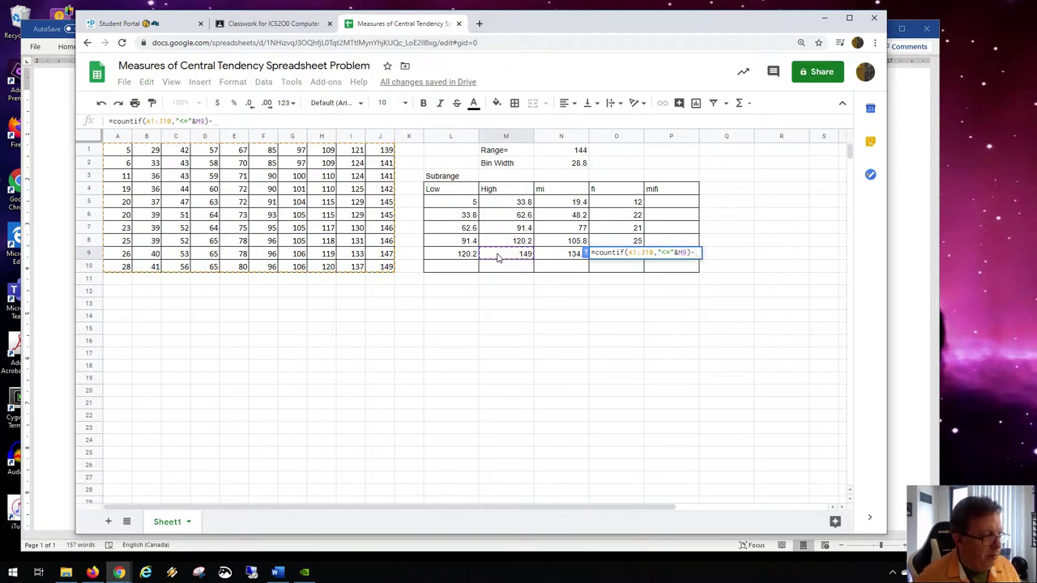
left_click(620, 241)
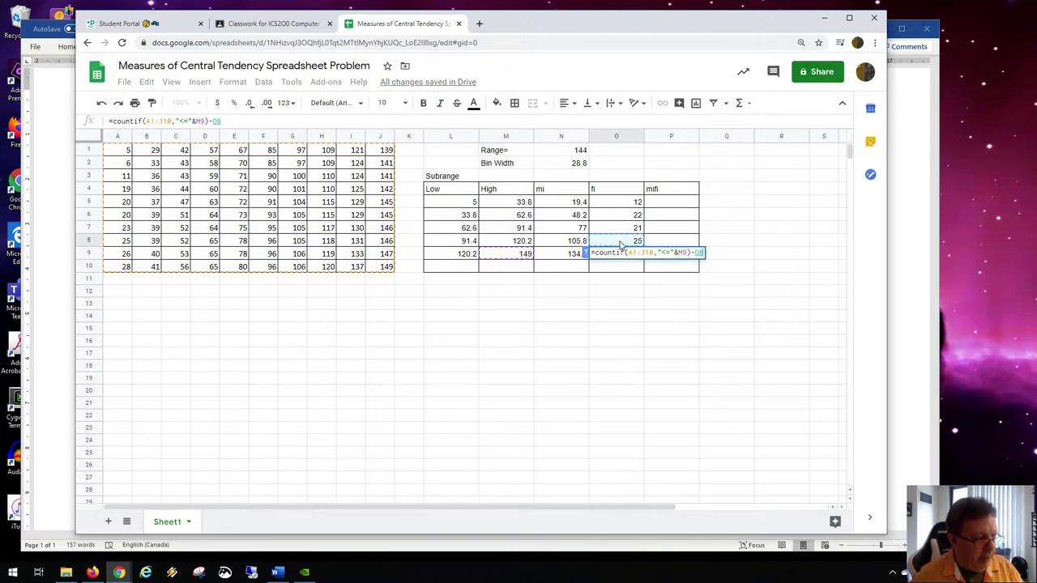
type("-")
left_click(625, 228)
type("-")
left_click(625, 215)
type("-")
left_click(625, 204)
key("Return")
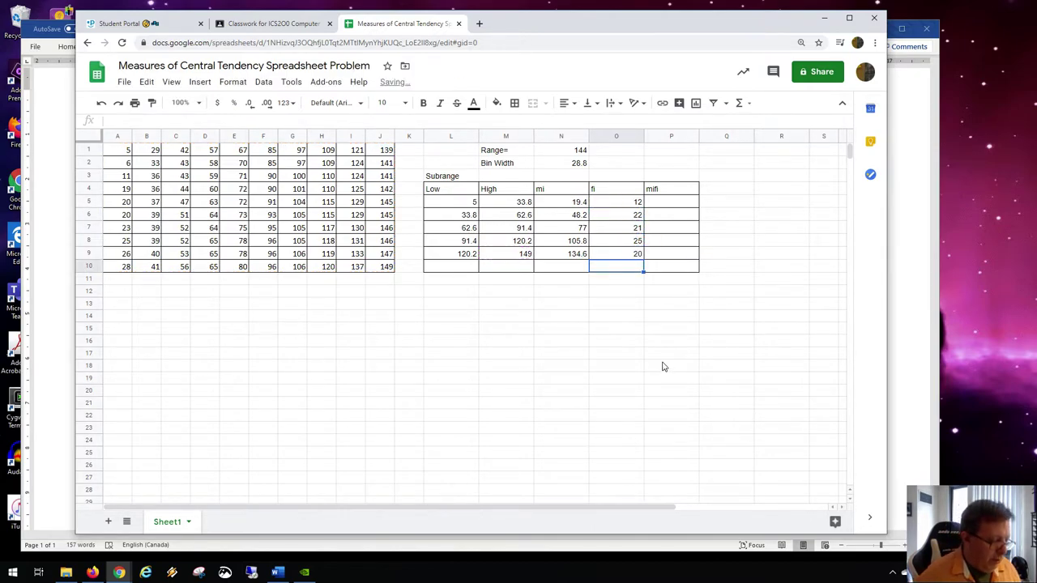
Label the table's total row with a bold "SUM:" in N10.
key("Left")
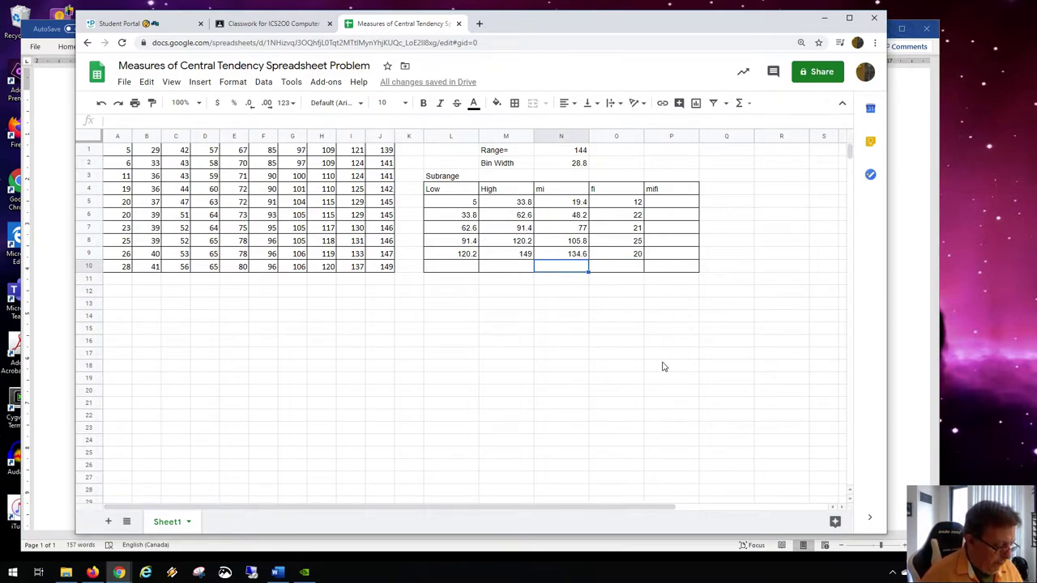
key("ctrl+b")
type("SUM")
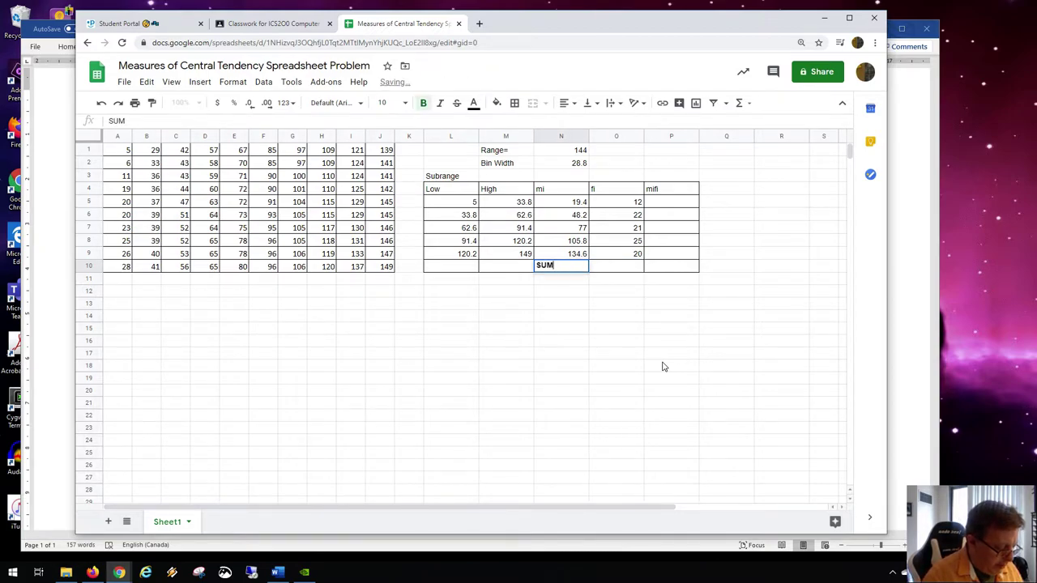
type(":")
key("Tab")
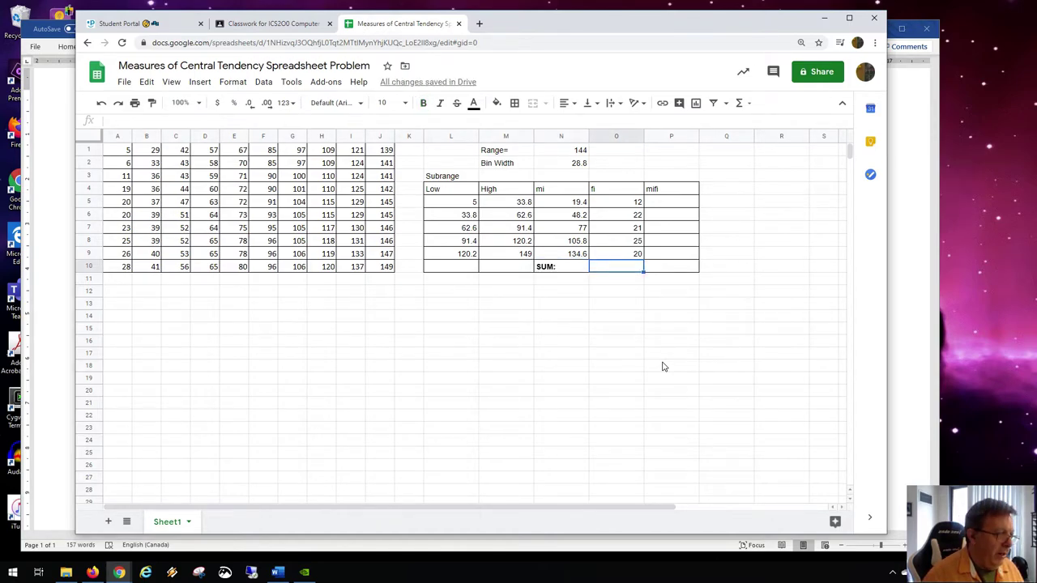
Total the fi frequencies in O10 with =sum(O5:O9) and make the total bold.
type("=sum(")
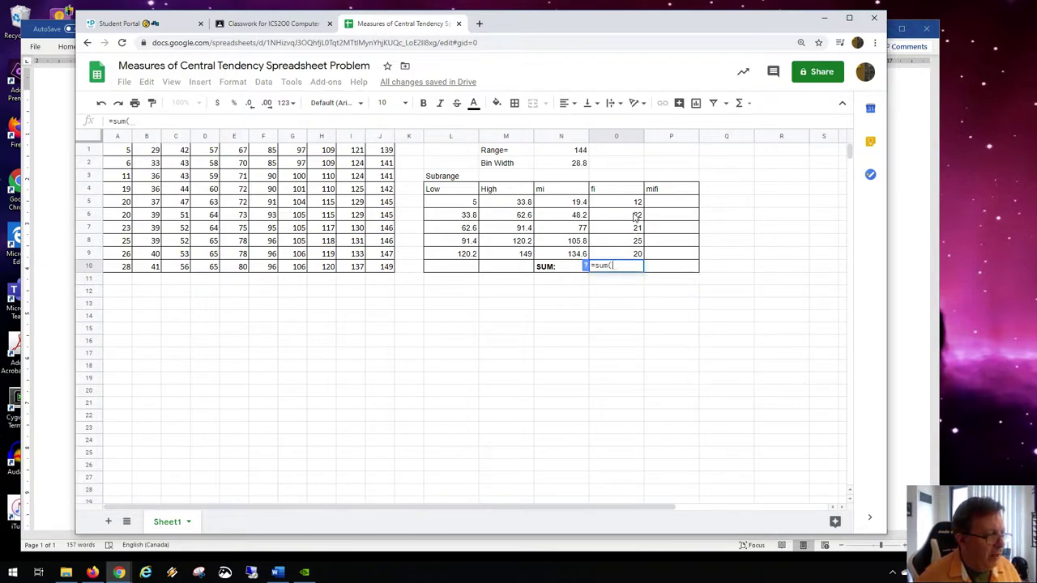
left_click_drag(636, 204, 630, 252)
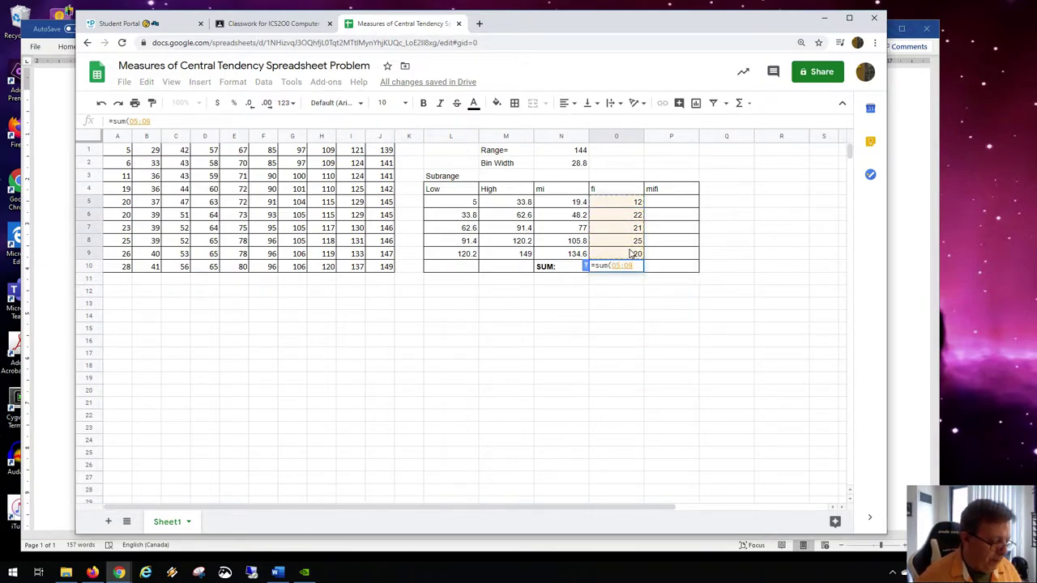
key("Return")
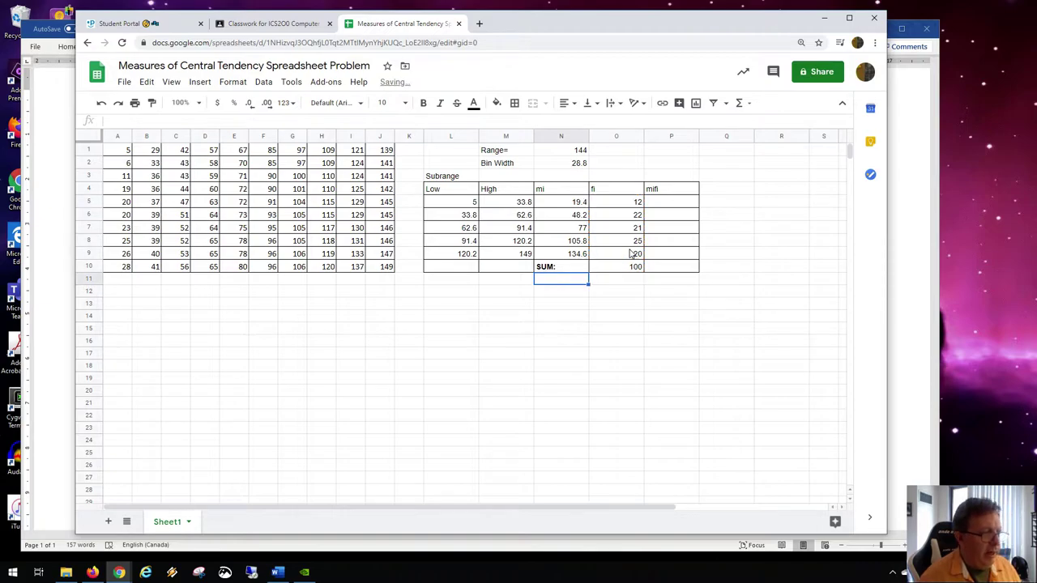
left_click(632, 269)
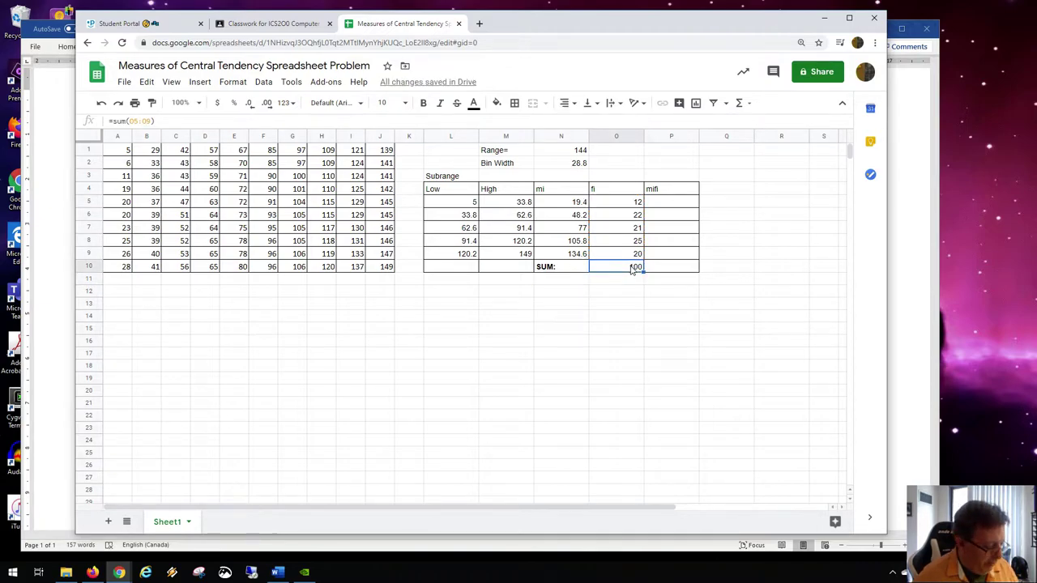
key("ctrl+b")
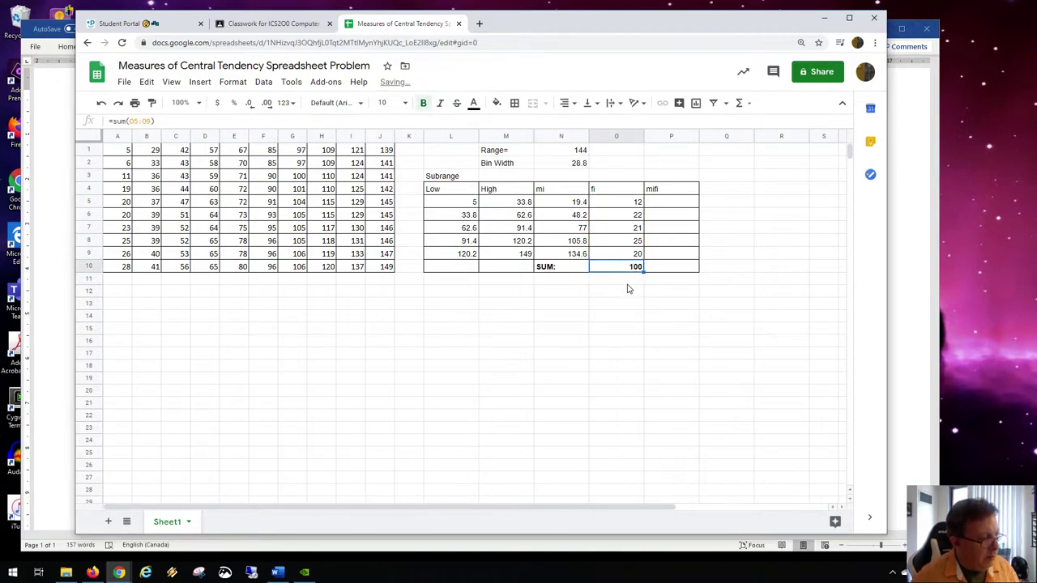
left_click(621, 305)
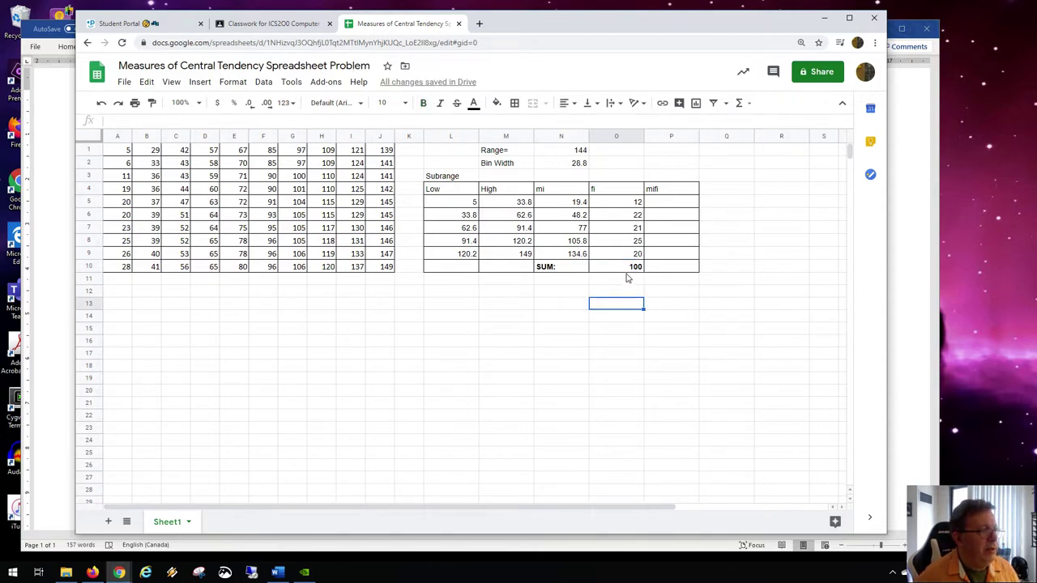
Compare the frequency total with the number of purchases stated in the Word problem document, and return to the spreadsheet.
left_click(568, 265)
double_click(568, 265)
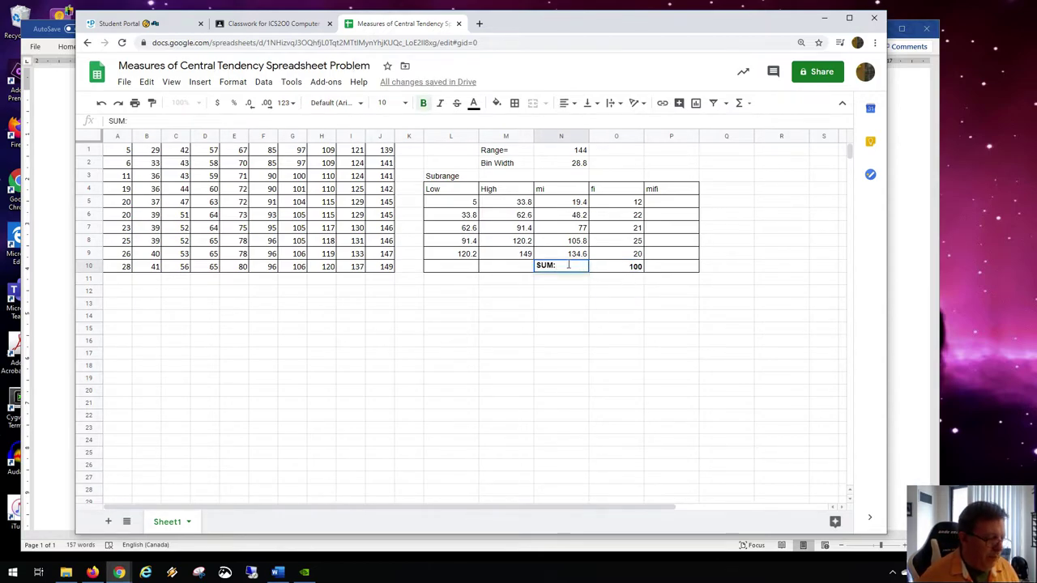
key("Return")
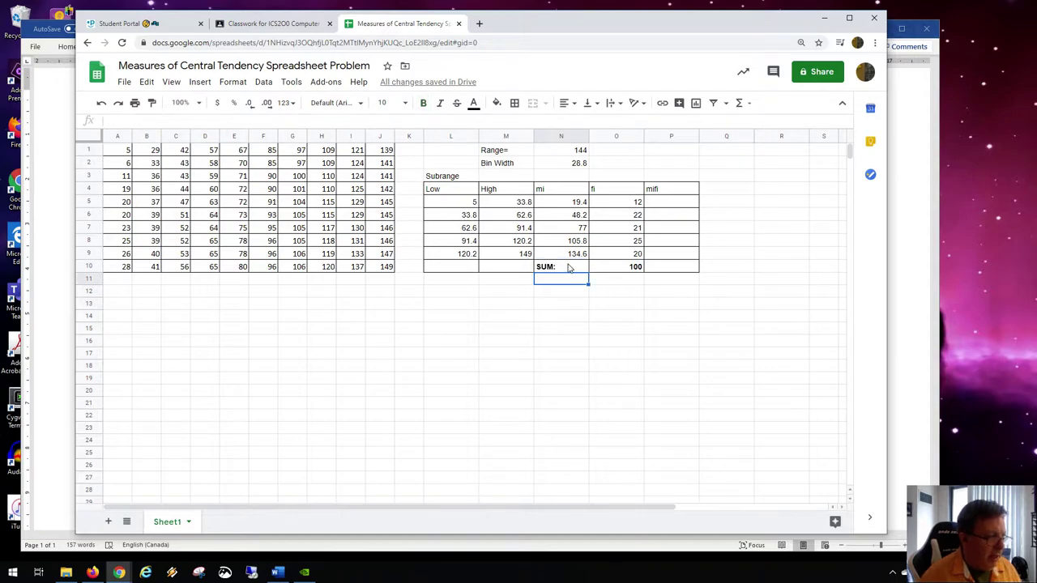
left_click(606, 269)
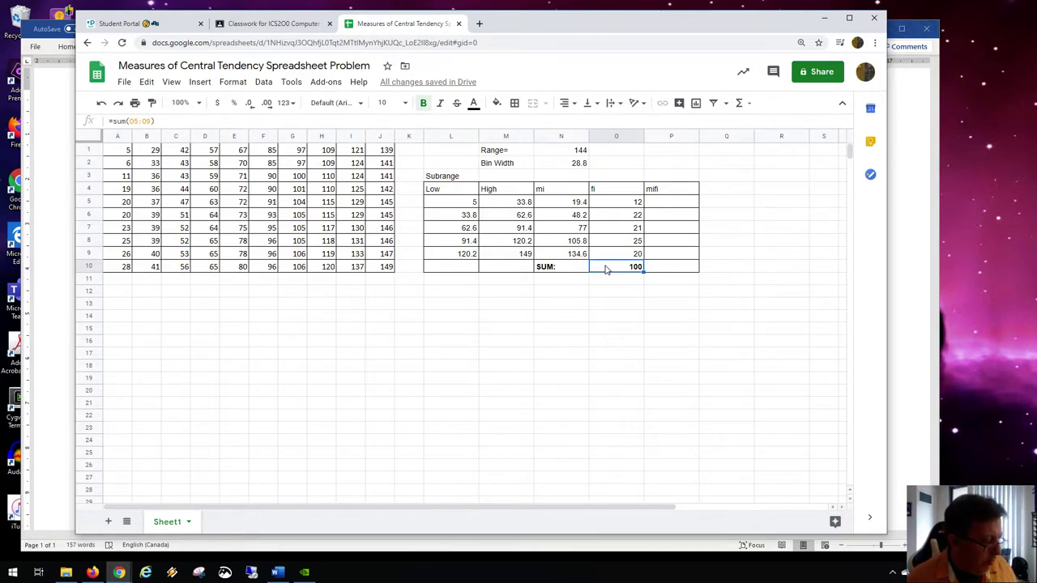
key("alt+Tab")
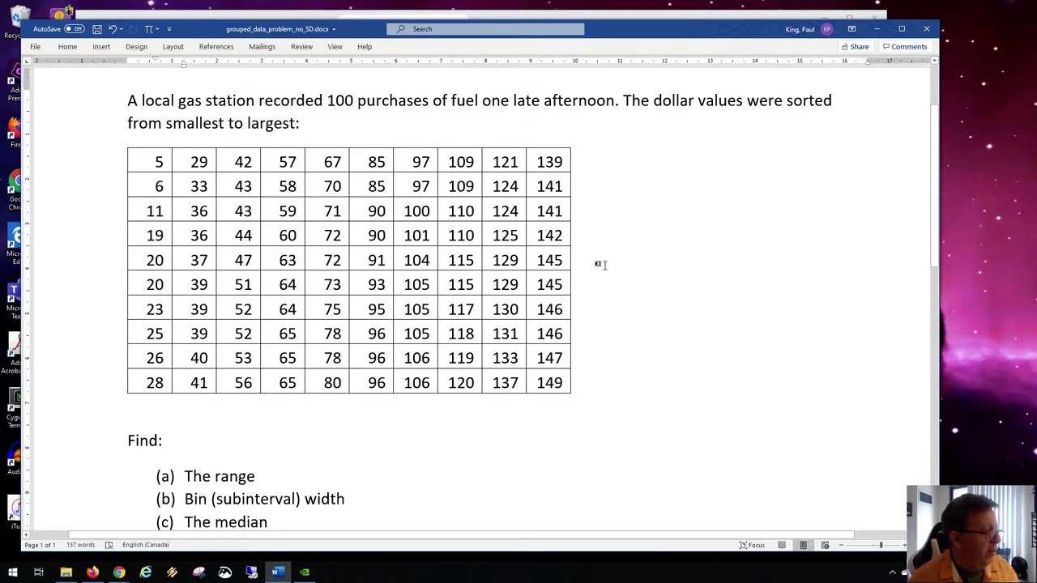
left_click(303, 95)
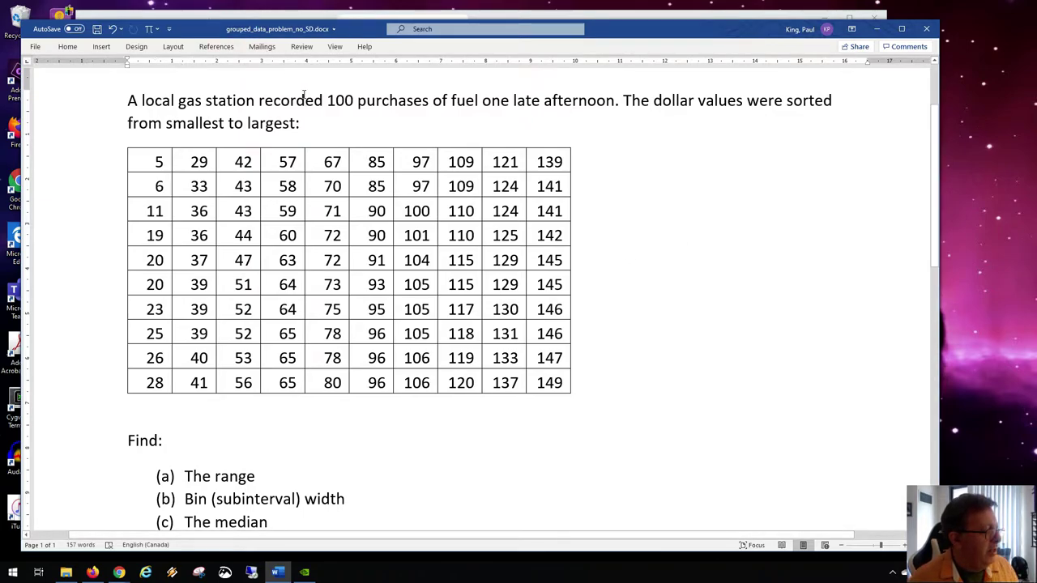
left_click_drag(207, 100, 340, 109)
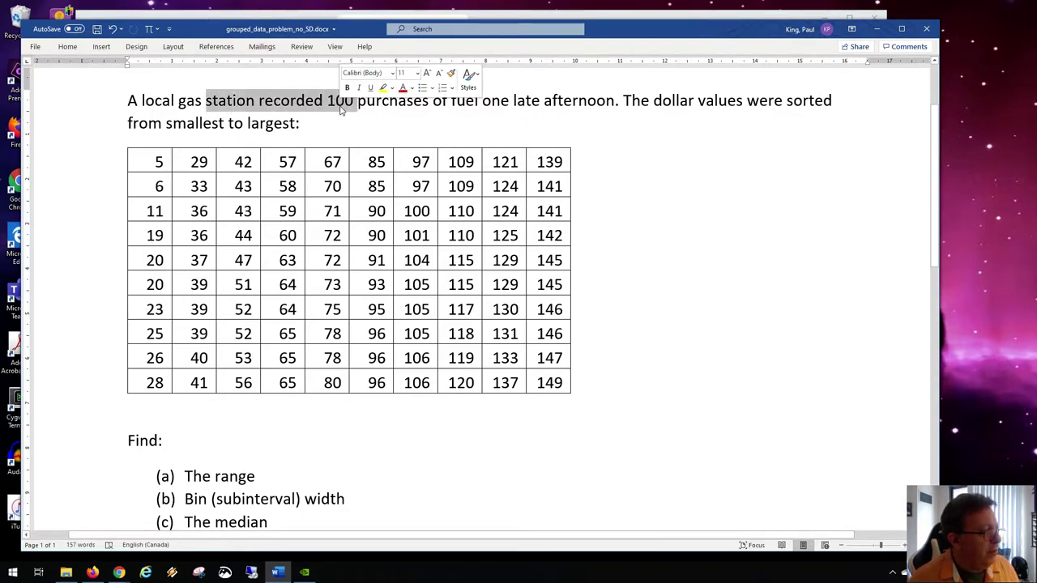
left_click(340, 111)
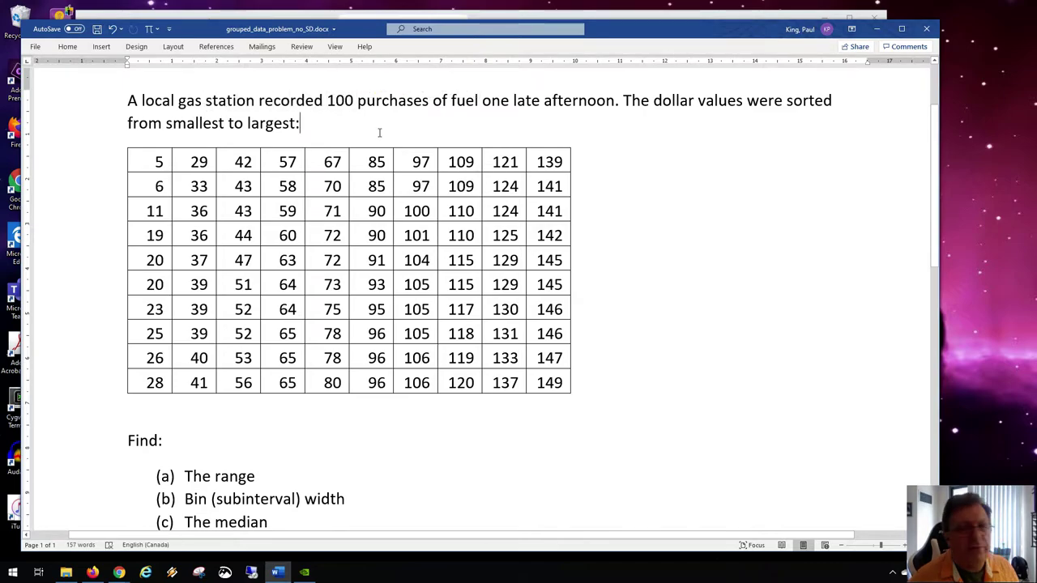
key("alt+Tab")
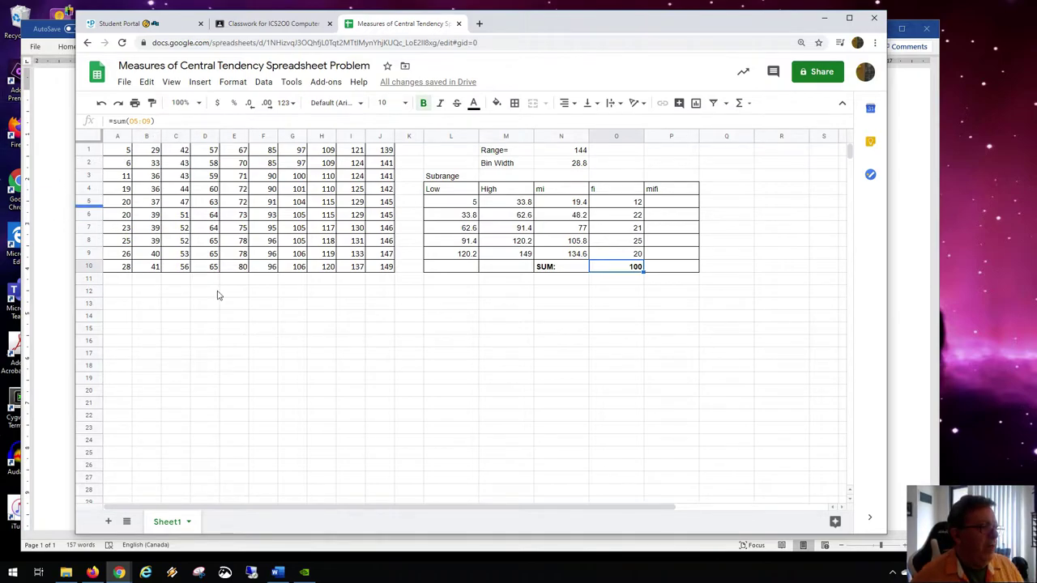
Review the mi midpoints and fi frequencies that feed the mifi column and its sum cell.
left_click(669, 204)
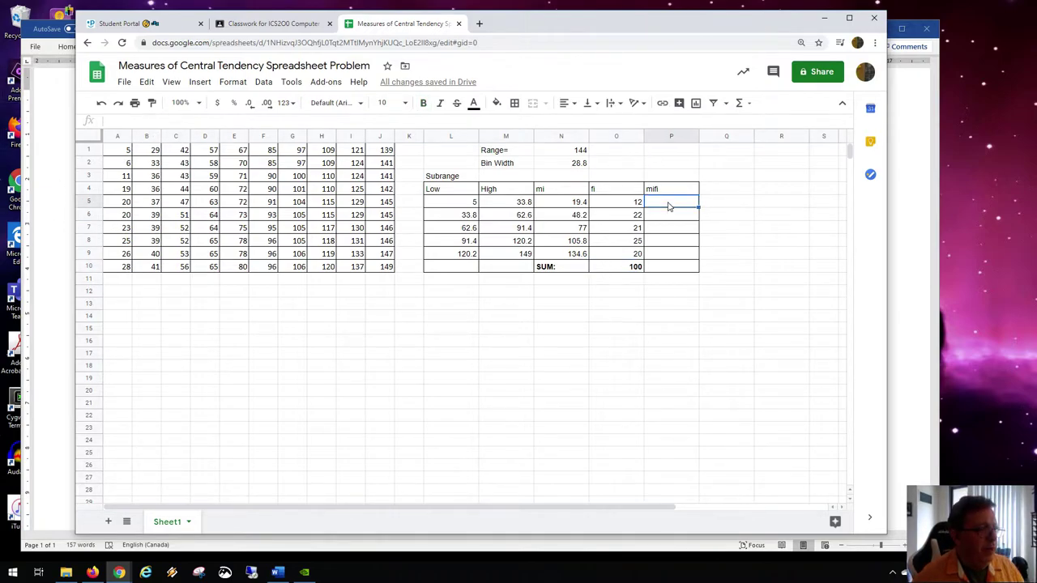
left_click(666, 270)
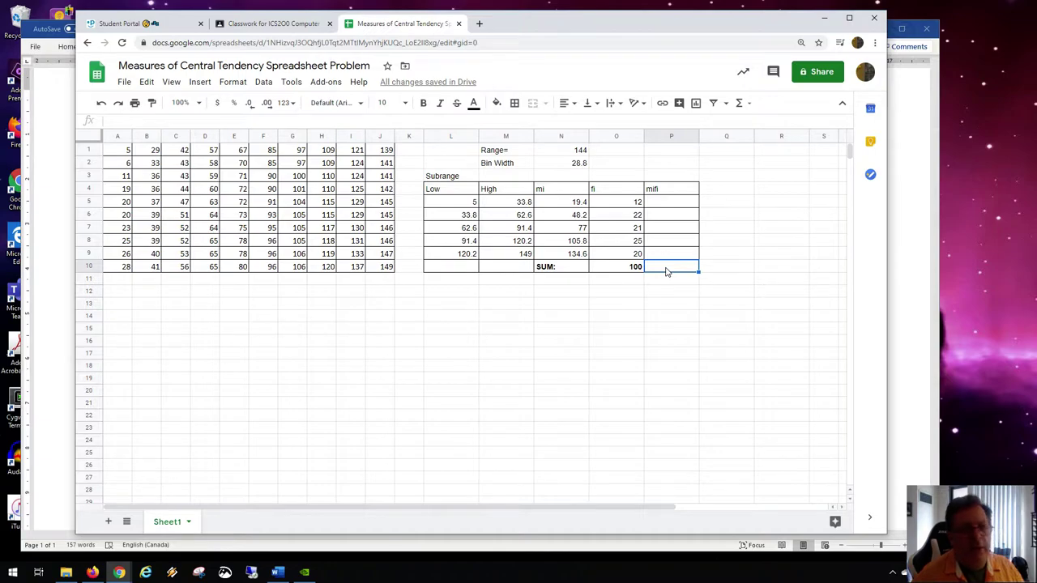
left_click_drag(675, 201, 669, 257)
left_click(672, 270)
left_click(677, 204)
left_click(580, 194)
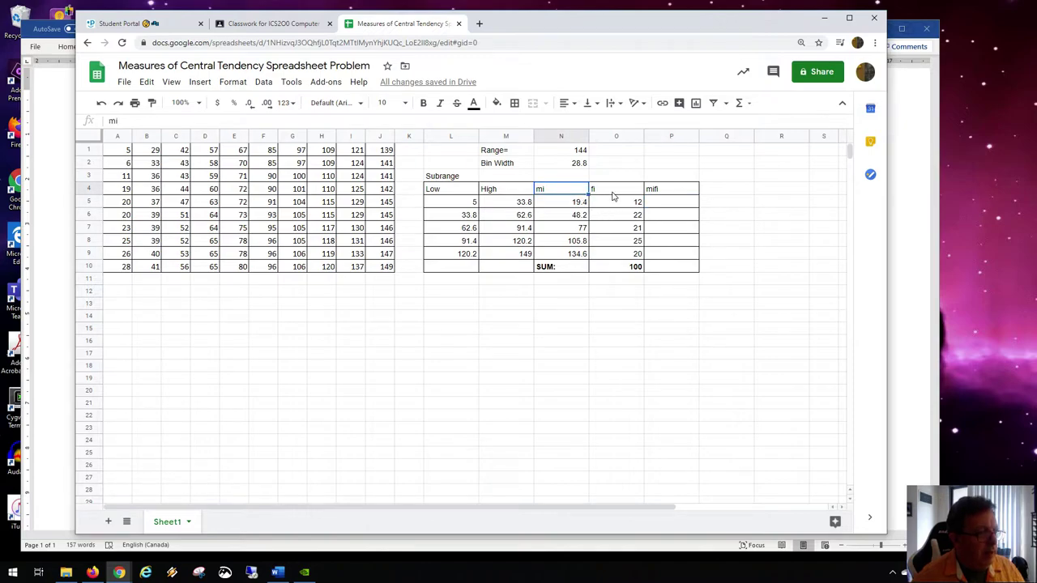
left_click(612, 194)
left_click(587, 206)
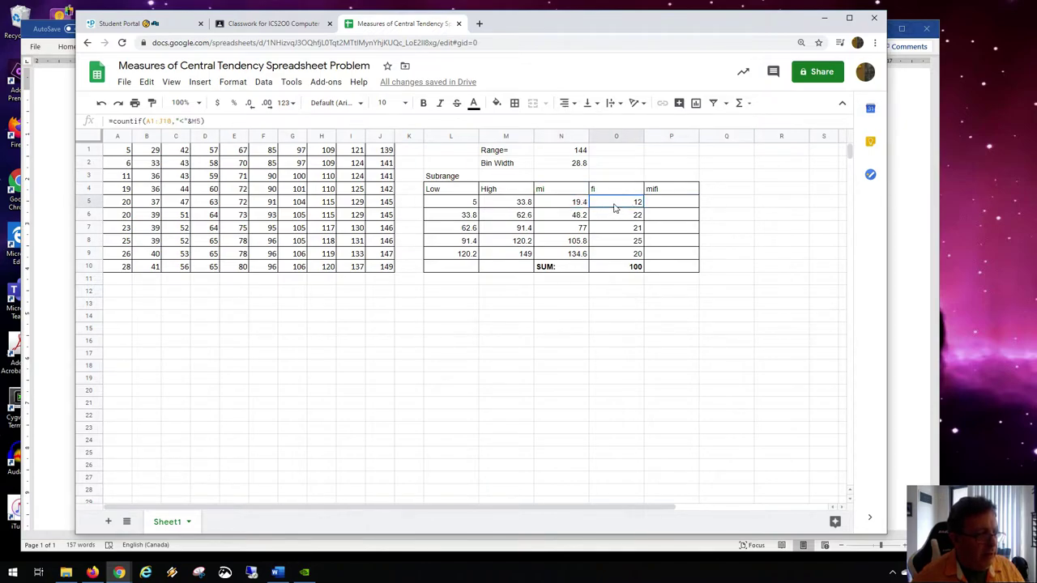
left_click_drag(572, 209, 569, 252)
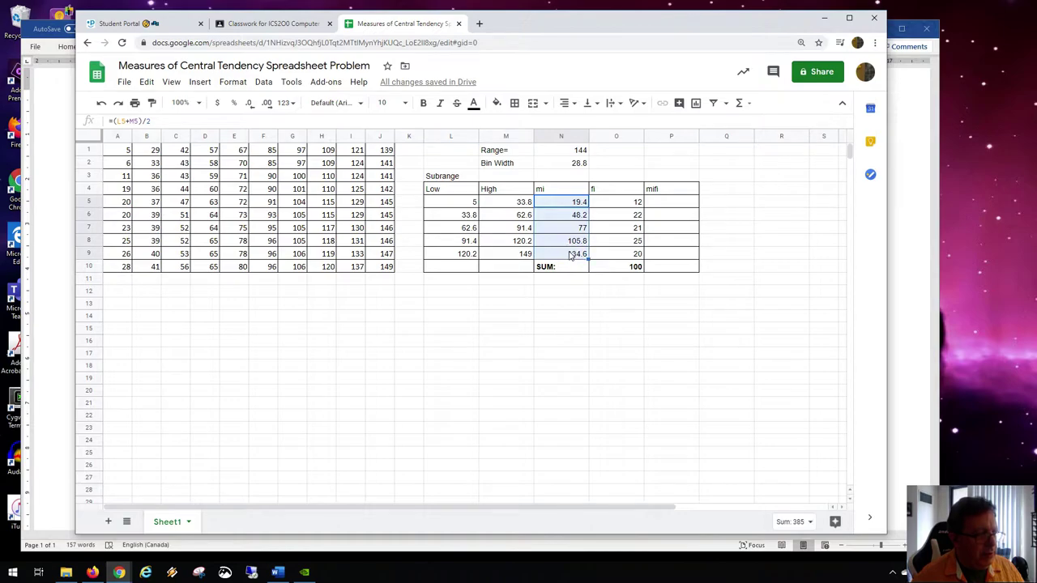
left_click_drag(611, 209, 609, 258)
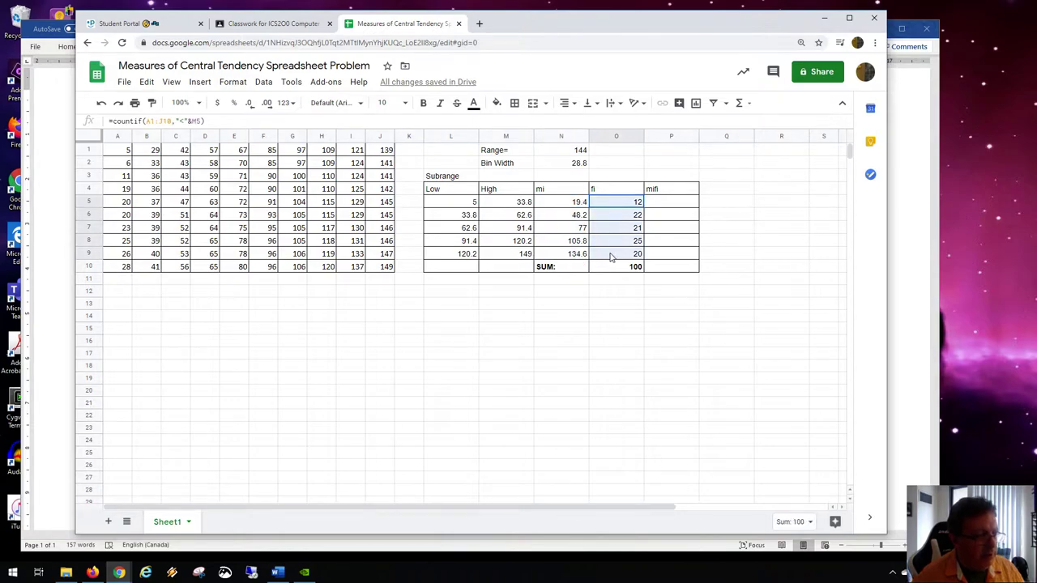
Multiply the first subrange's midpoint by its frequency in P5 with =N5*O5.
left_click(661, 206)
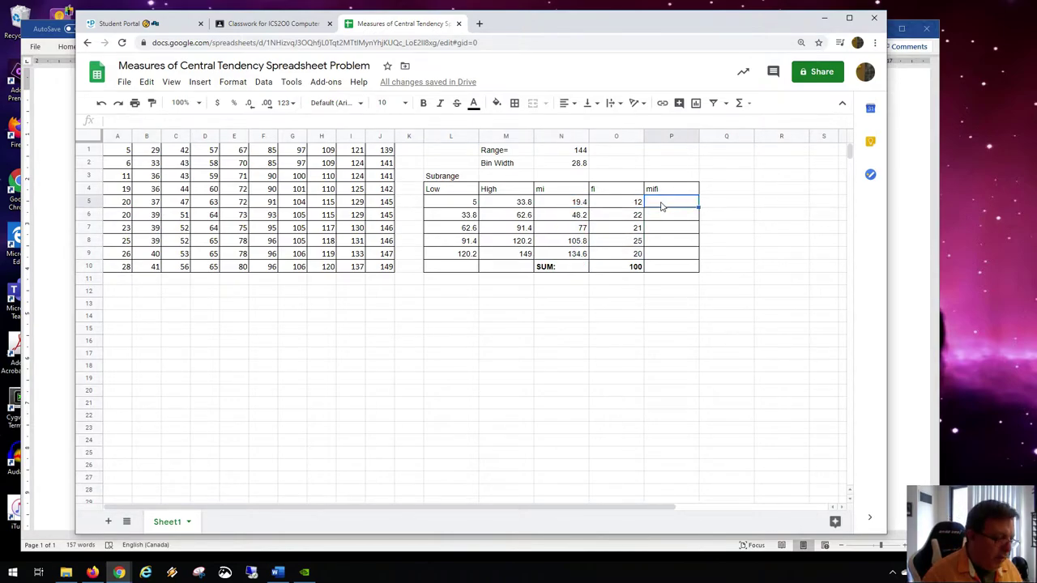
type("=")
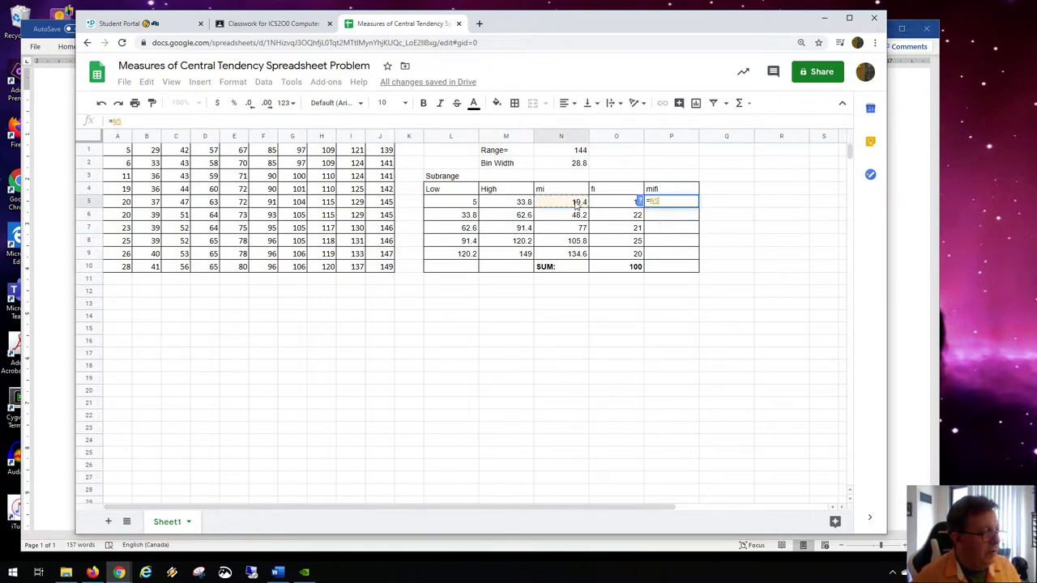
left_click(576, 205)
type("*")
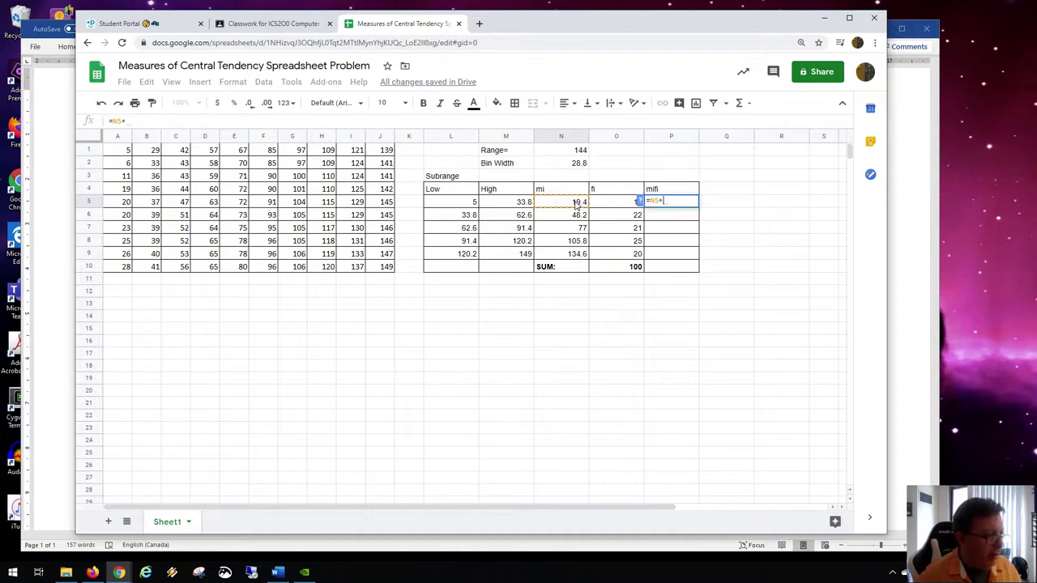
left_click(599, 208)
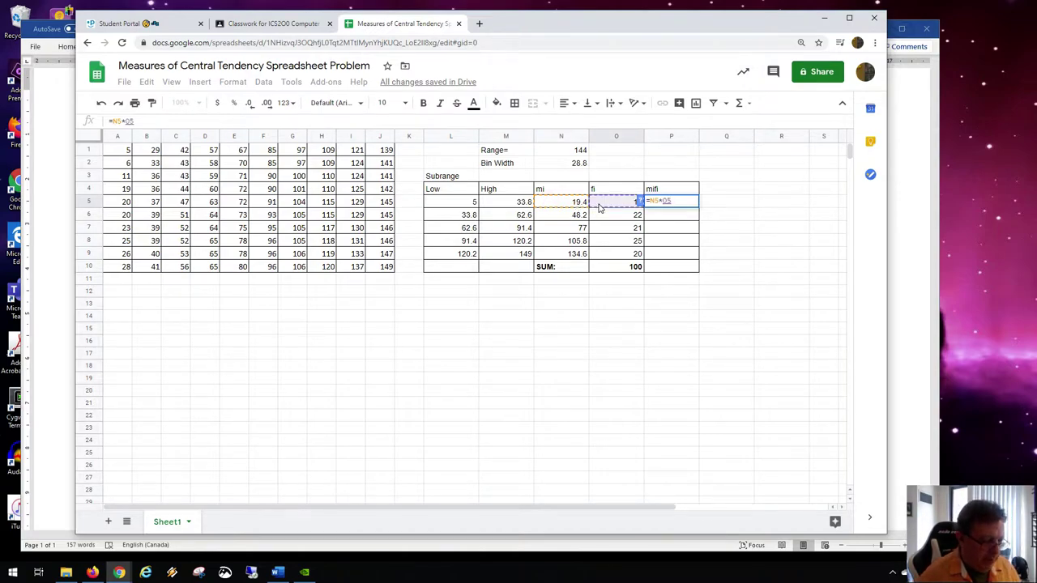
key("Return")
left_click(672, 202)
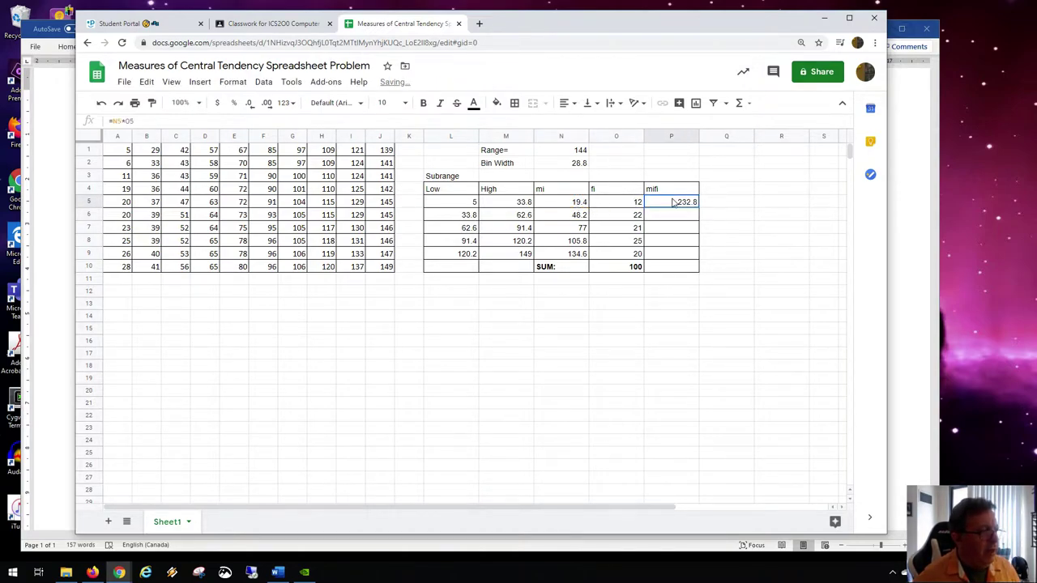
Fill the P5 product formula down the mifi column and clear the extra copy in the sum row's P10.
left_click_drag(698, 208, 699, 267)
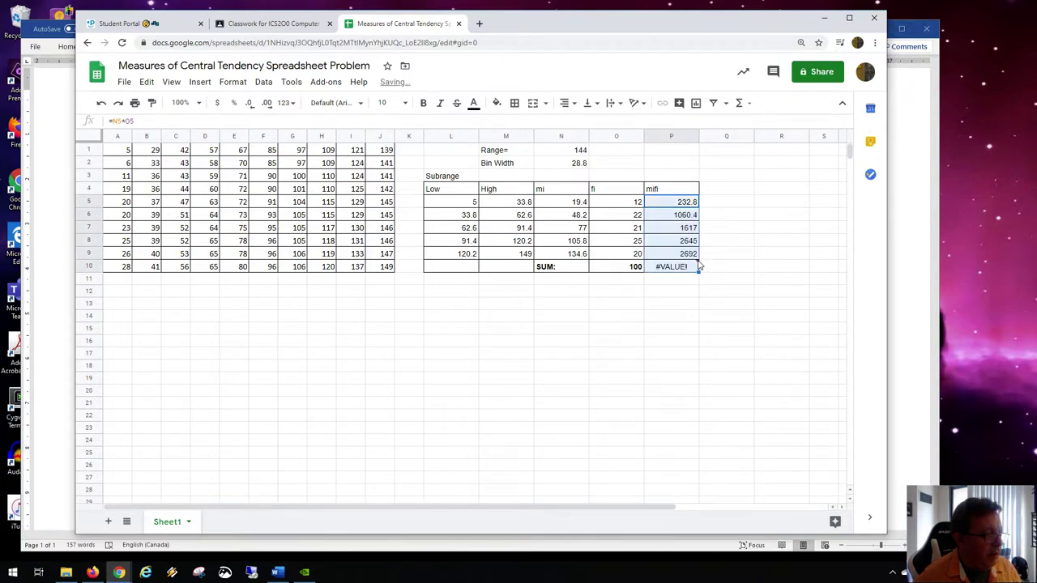
left_click(685, 270)
key("Delete")
left_click(679, 293)
Total the mifi products in P10 with =sum(P5:P9).
left_click(685, 273)
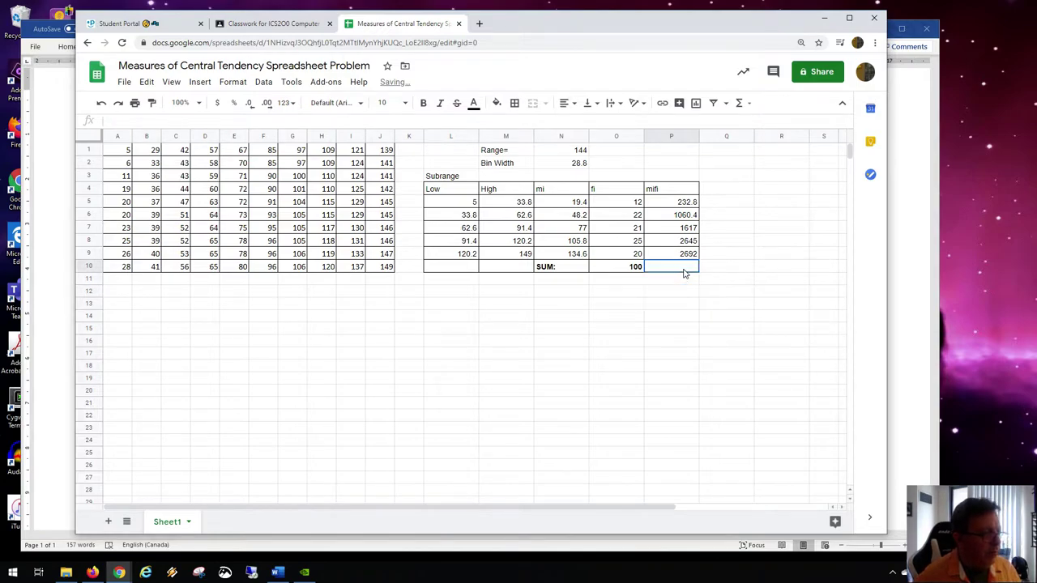
left_click(686, 256)
left_click_drag(687, 202, 687, 256)
left_click(682, 265)
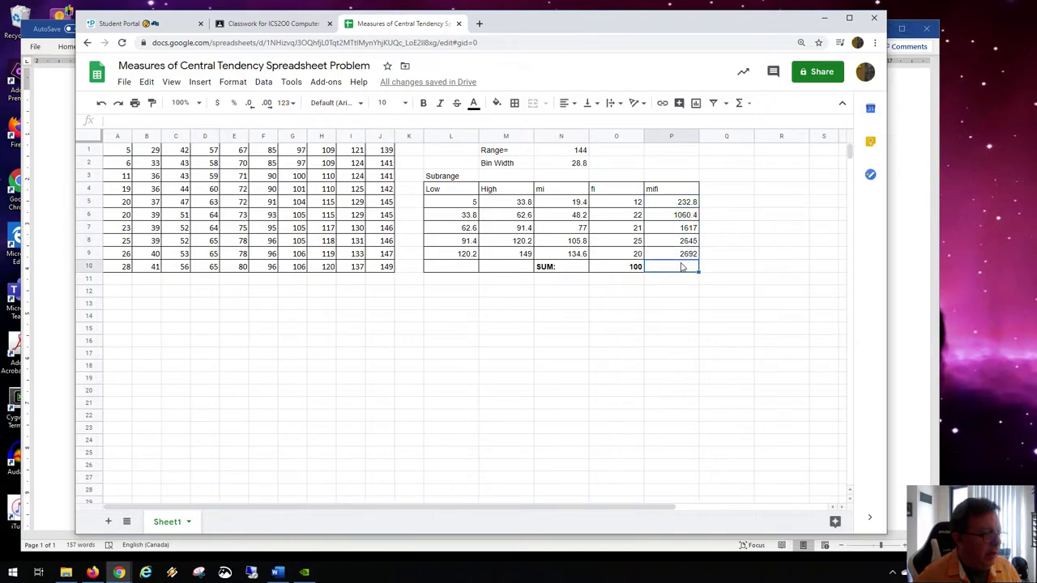
type("=sum(")
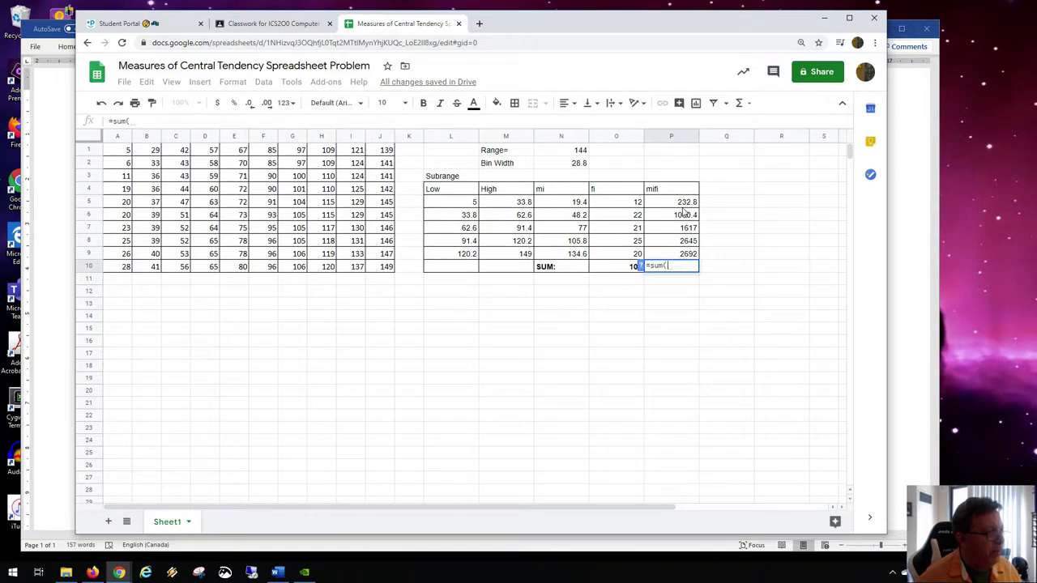
left_click_drag(682, 204, 683, 258)
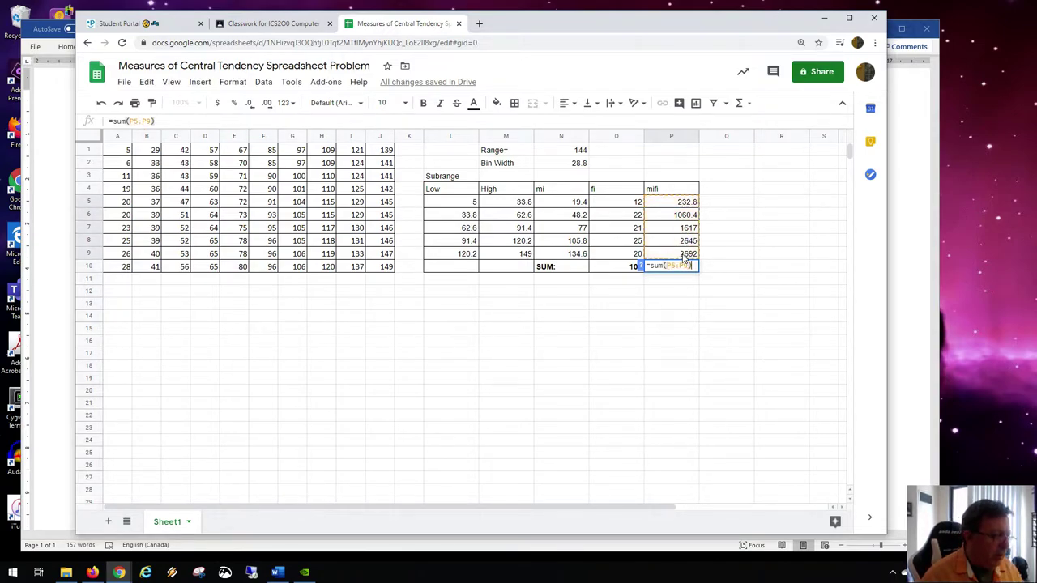
key("Return")
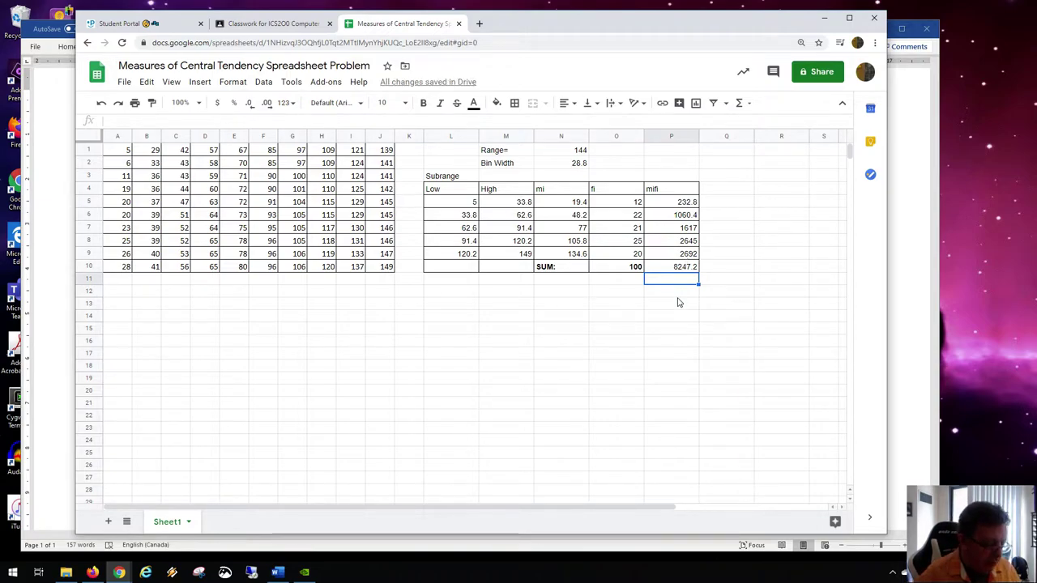
key("Right")
type("AVERAGE")
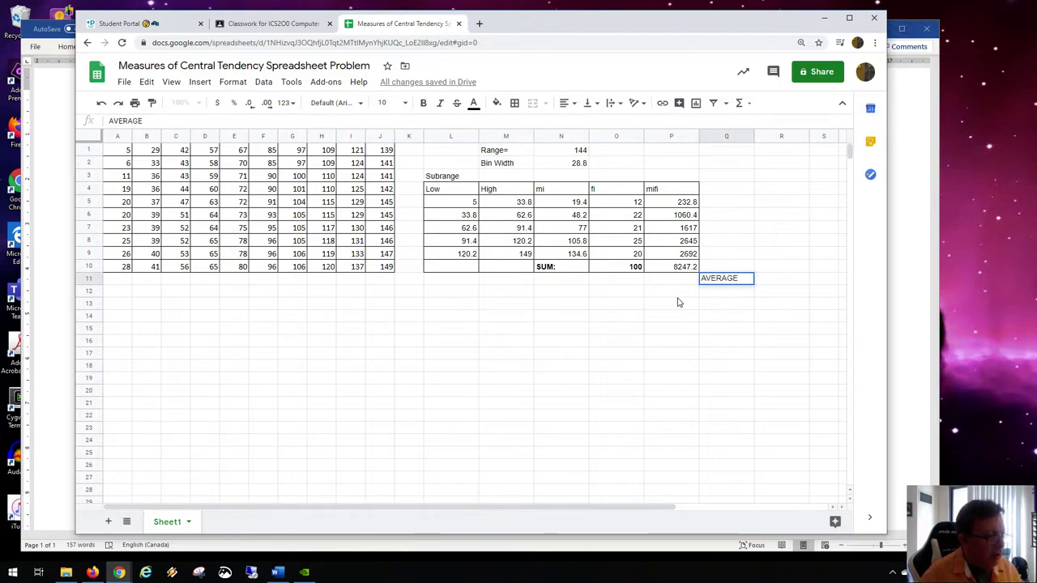
key("Return")
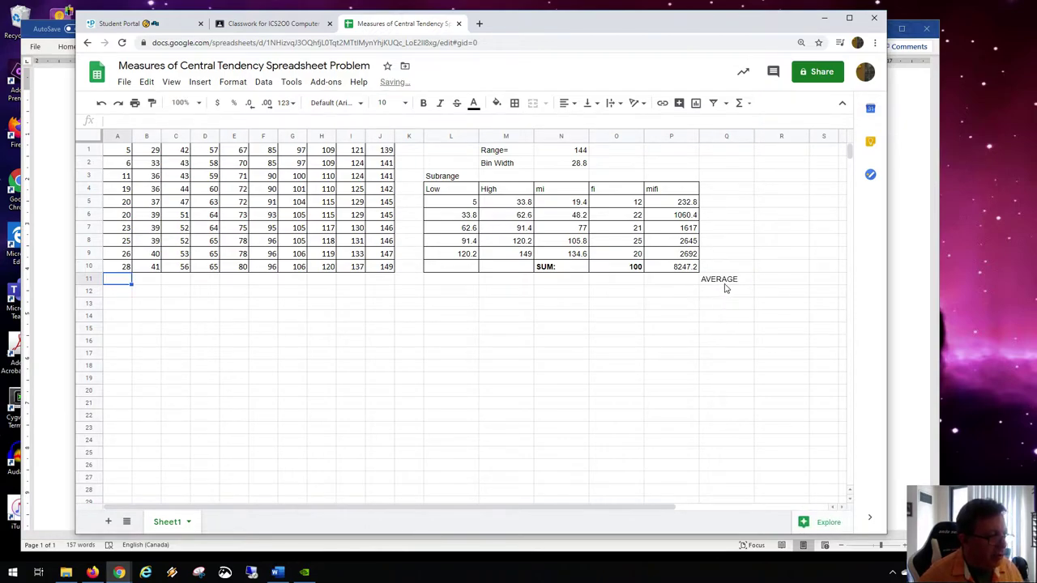
Enter the label "GROUPED MEAN" in Q11, replacing the cell's existing text.
left_click(723, 280)
type("GROU")
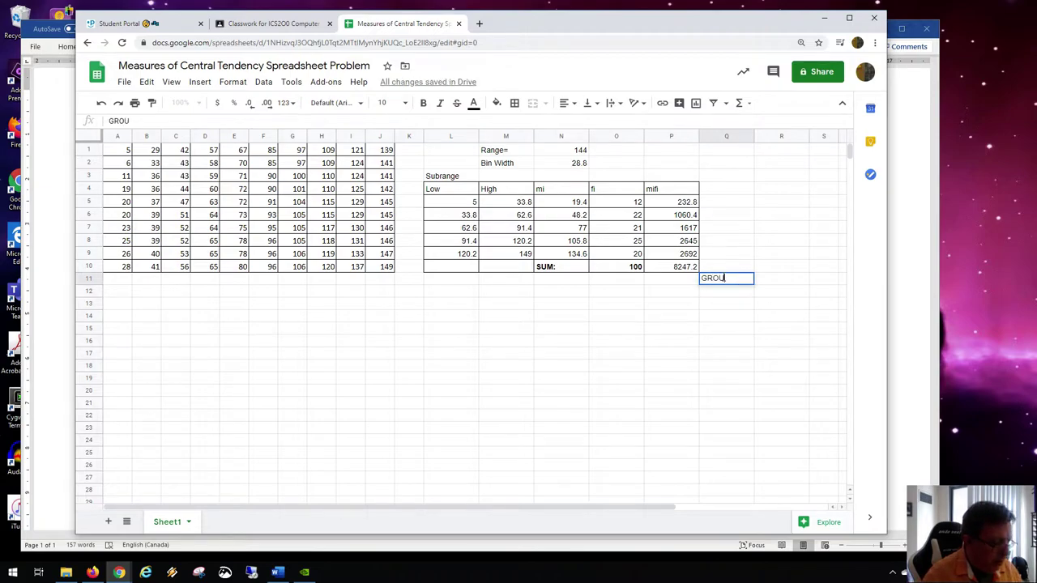
type("PED MGROUPED MEAN")
key("Return")
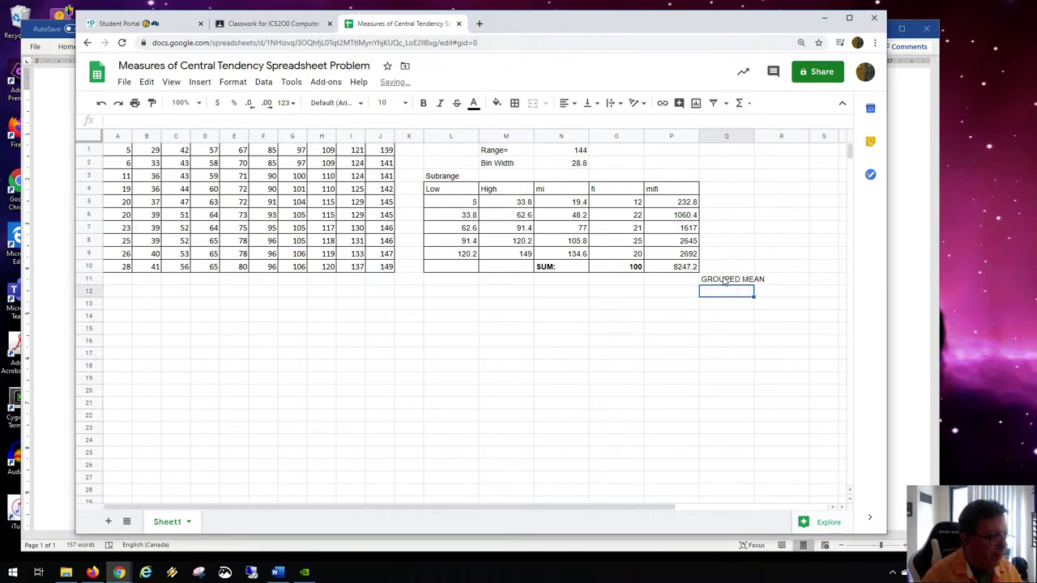
Compute the grouped mean in P11 by dividing the mifi total by the frequency total with =P10/O10.
left_click(683, 281)
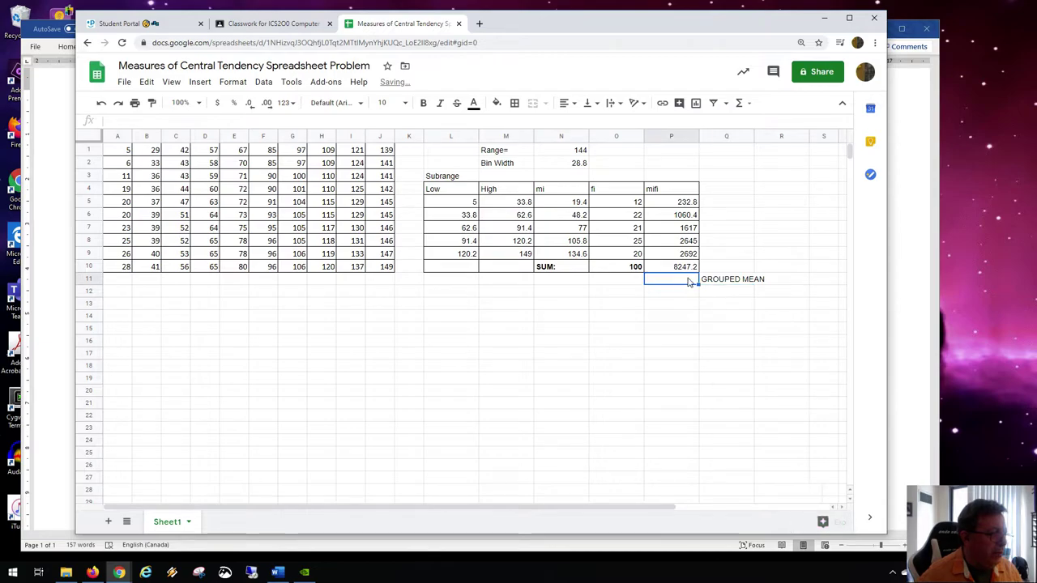
left_click(635, 271)
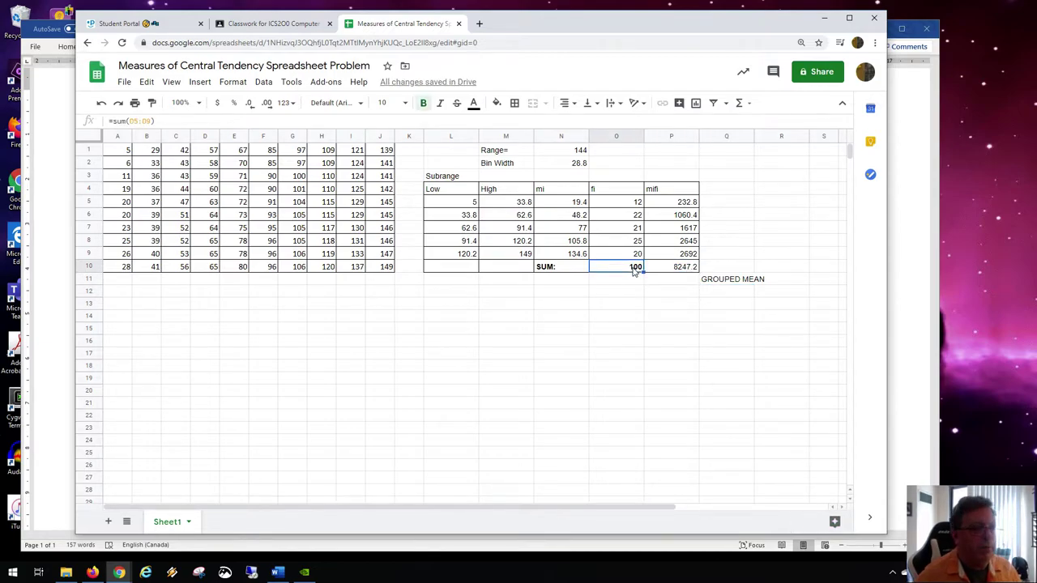
left_click(683, 269)
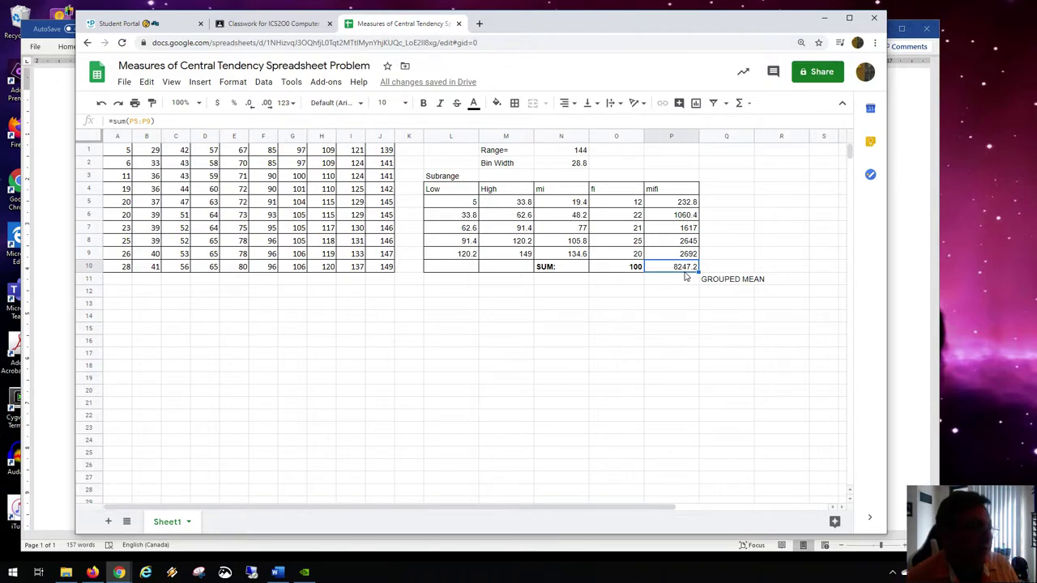
left_click_drag(214, 176, 286, 215)
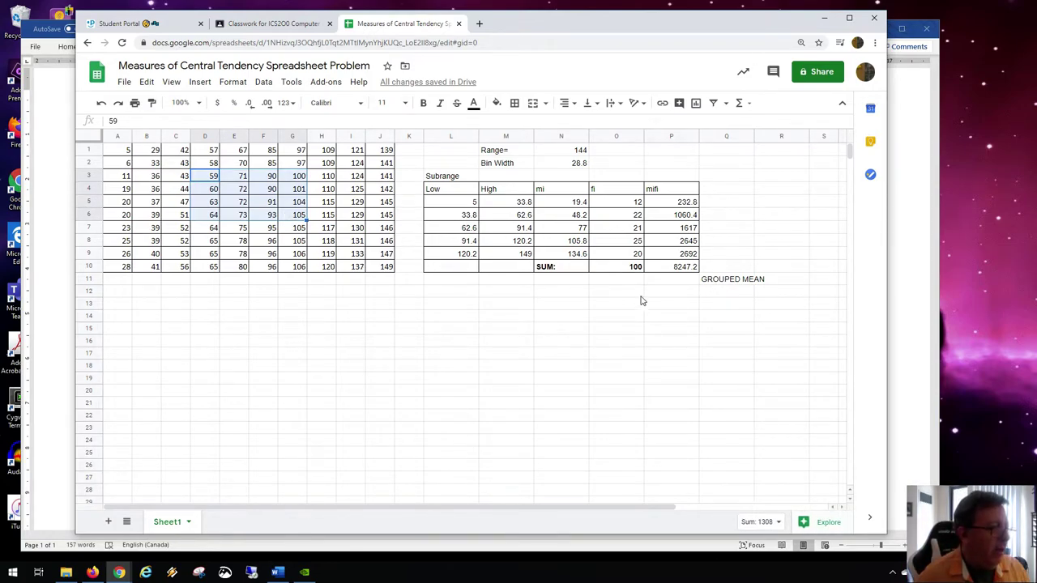
left_click(671, 280)
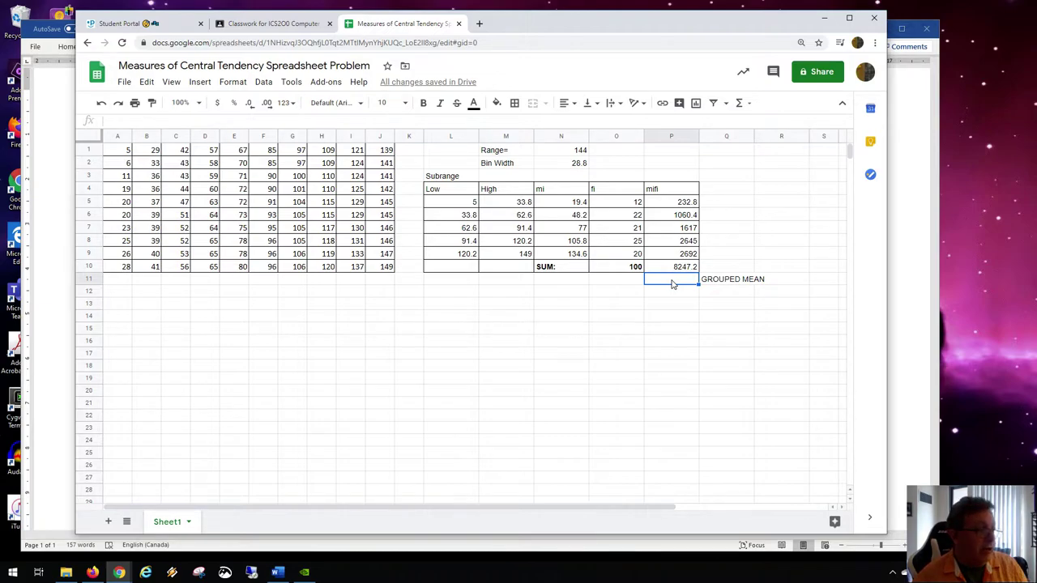
type("=")
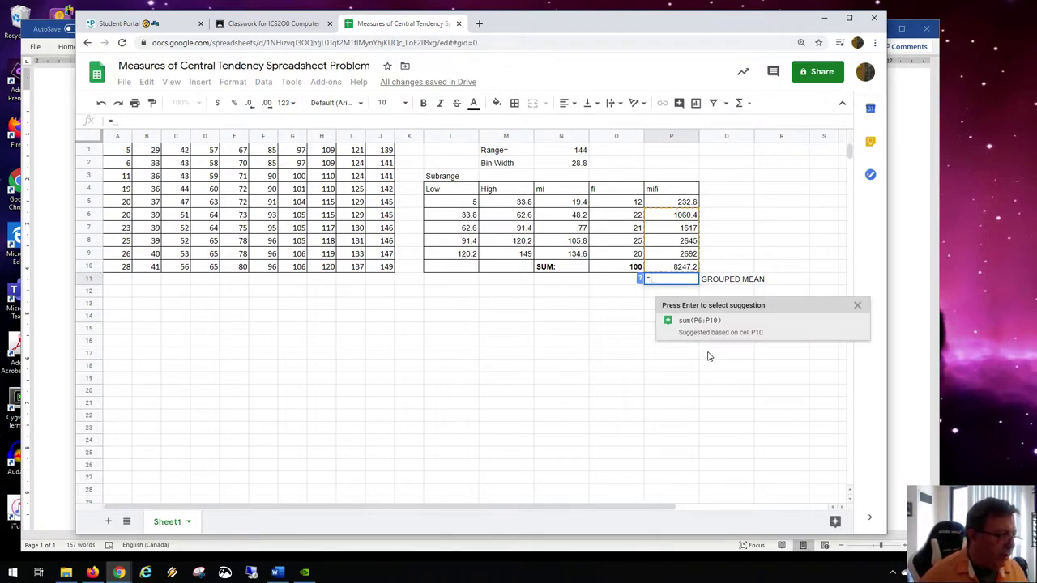
left_click(686, 271)
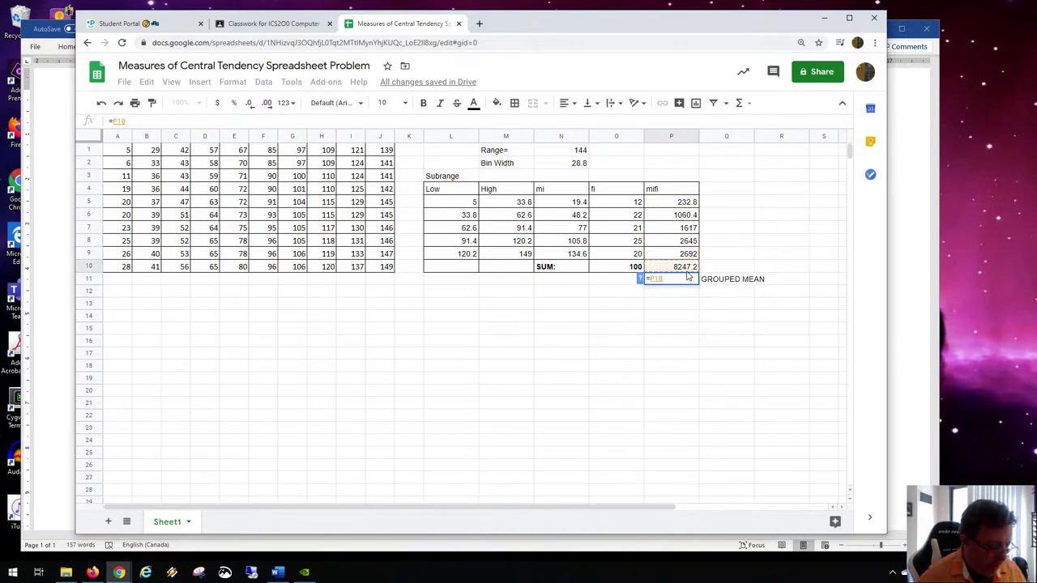
type("/")
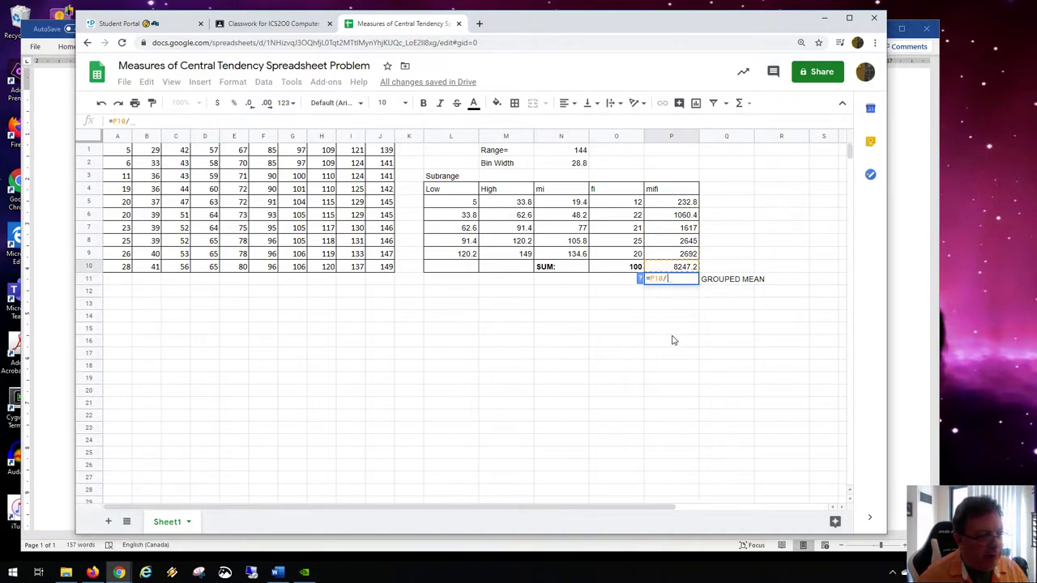
left_click(635, 269)
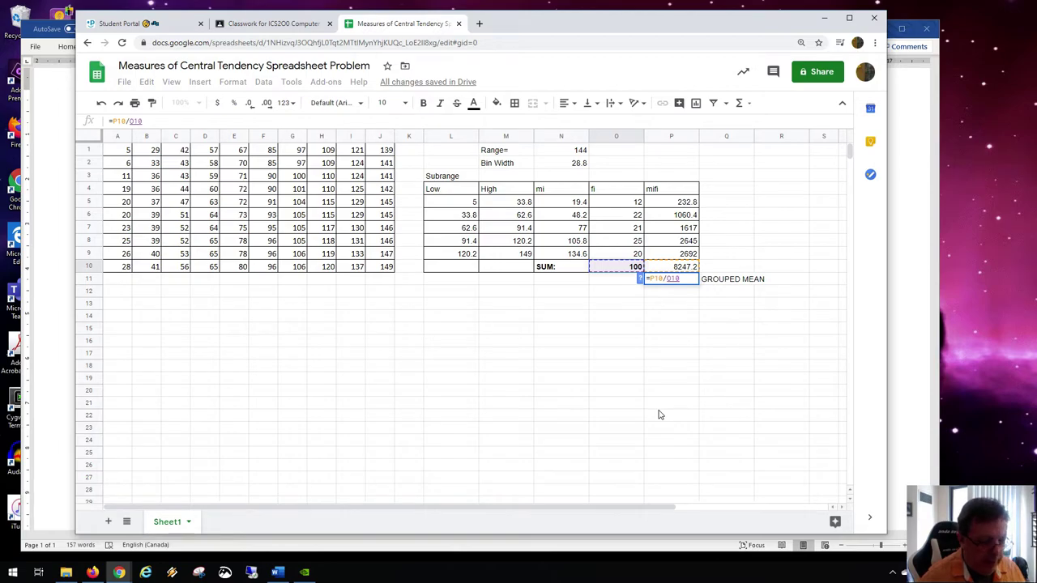
key("Return")
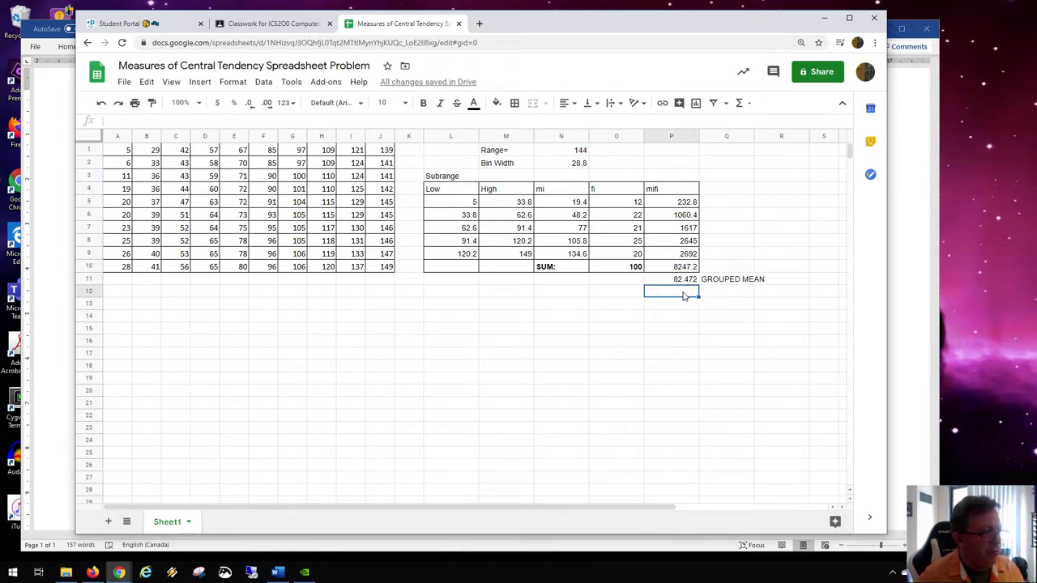
Format the grouped mean value in P11 as bold red text.
left_click(687, 282)
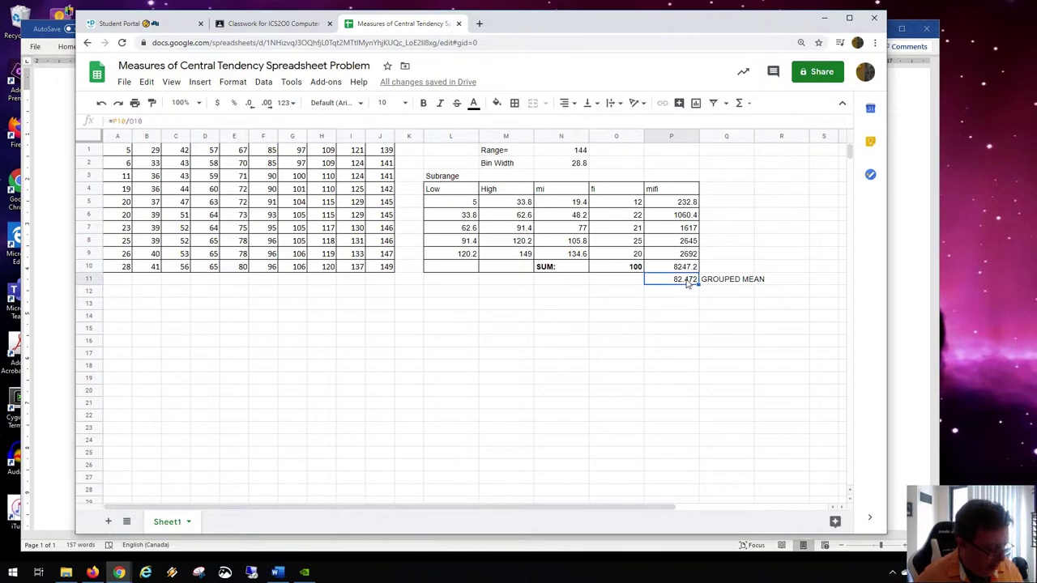
key("ctrl+b")
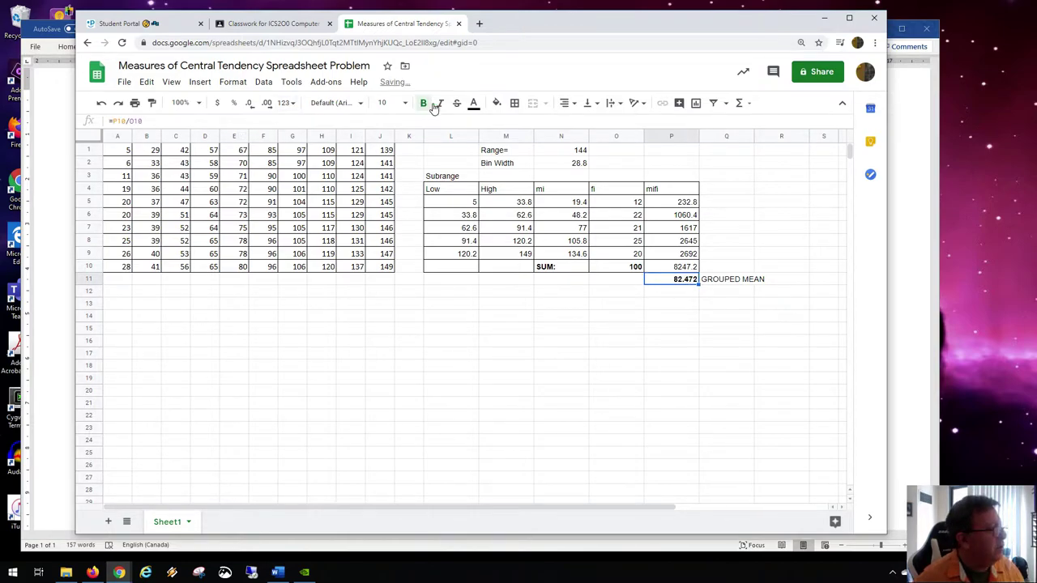
left_click(474, 103)
left_click(489, 158)
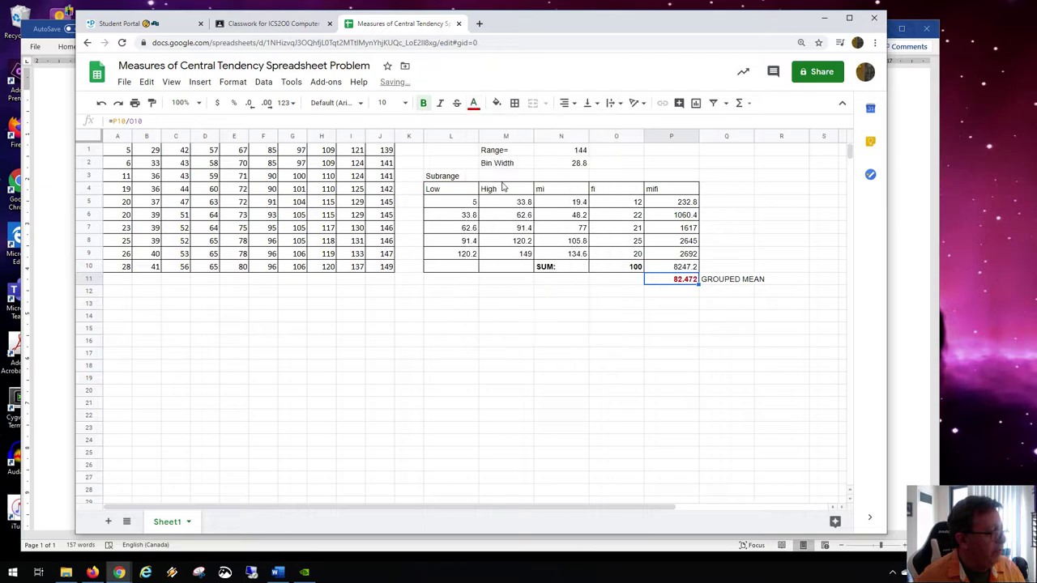
left_click(602, 306)
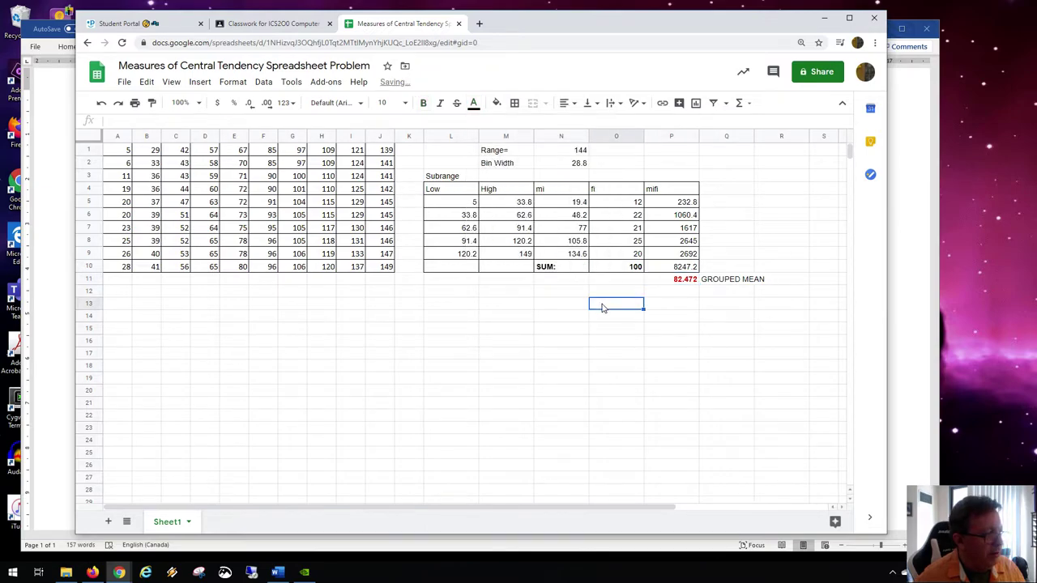
Enter the label "ARITHMETIC MEAN" in Q12, below the grouped mean label.
left_click(683, 295)
key("Right")
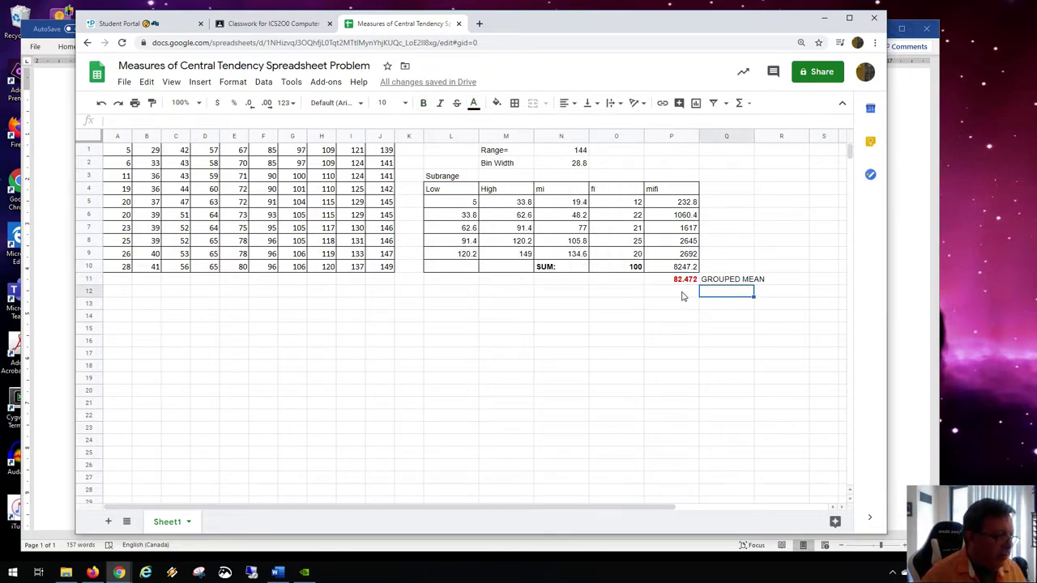
type("A")
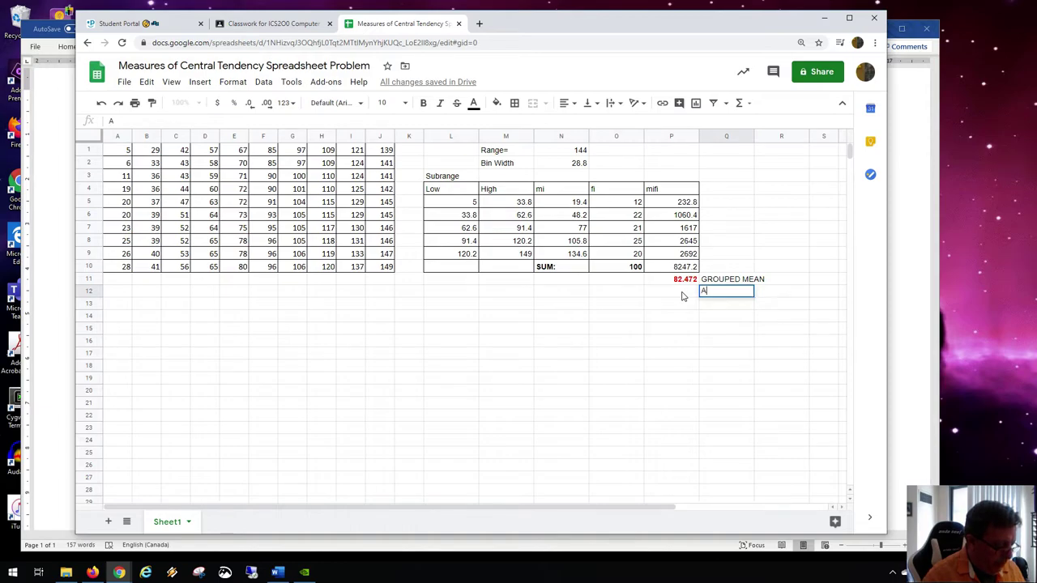
type("RITH")
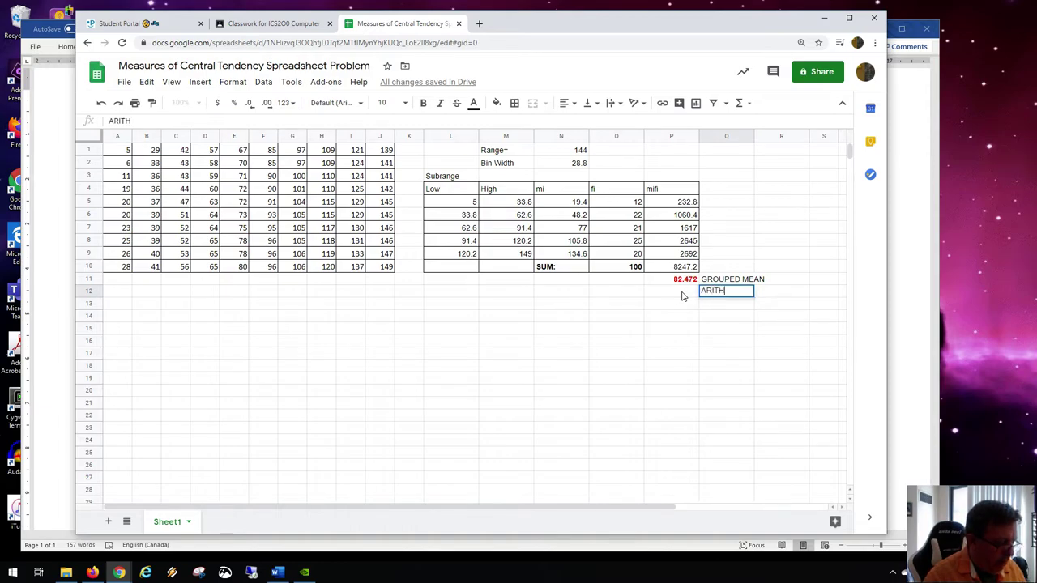
type("METIC MEAN")
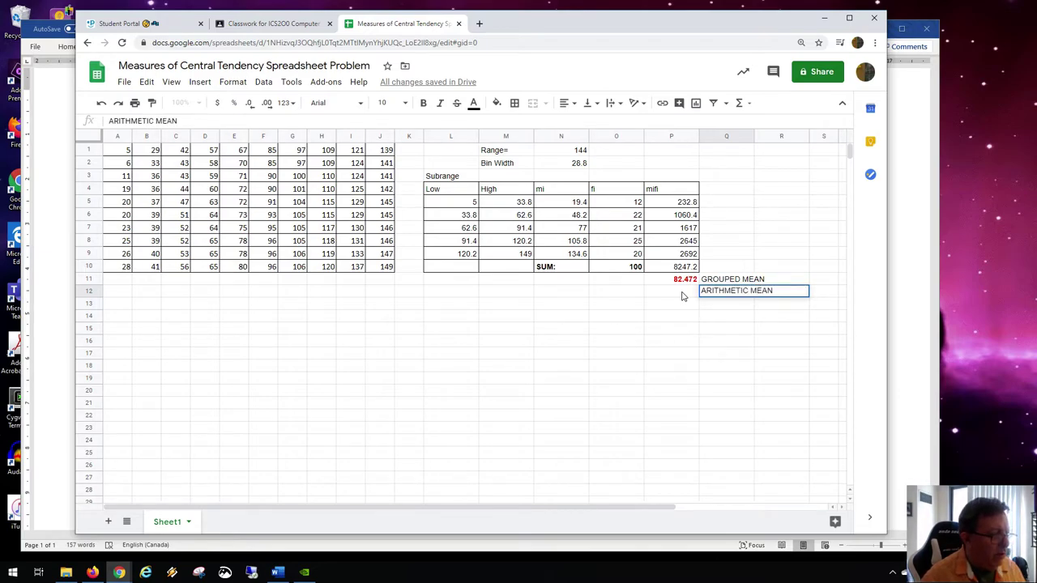
key("Return")
Begin a formula in P12, beside the arithmetic mean label, with an equals sign.
left_click(682, 293)
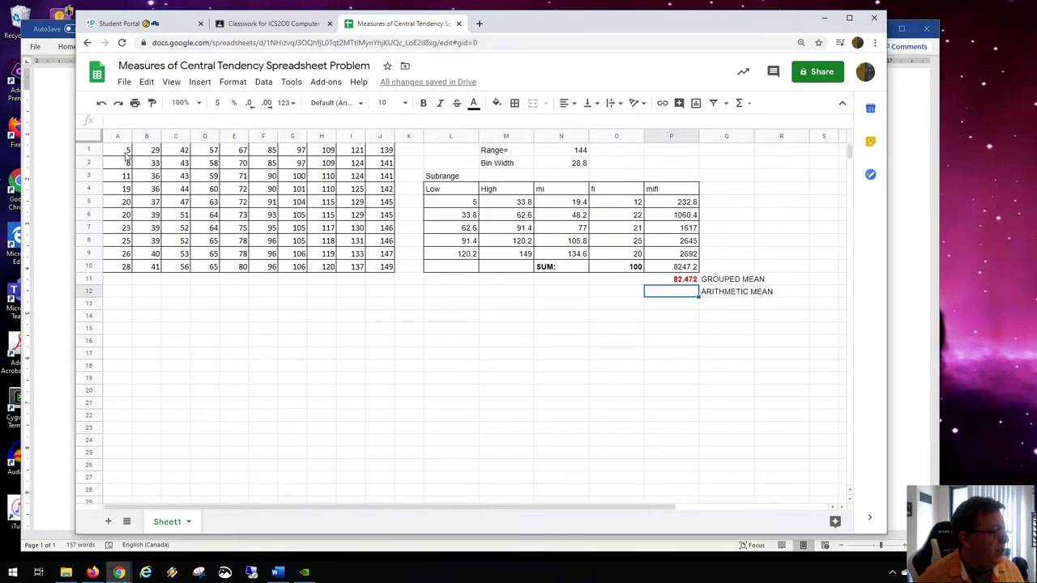
left_click_drag(125, 152, 374, 267)
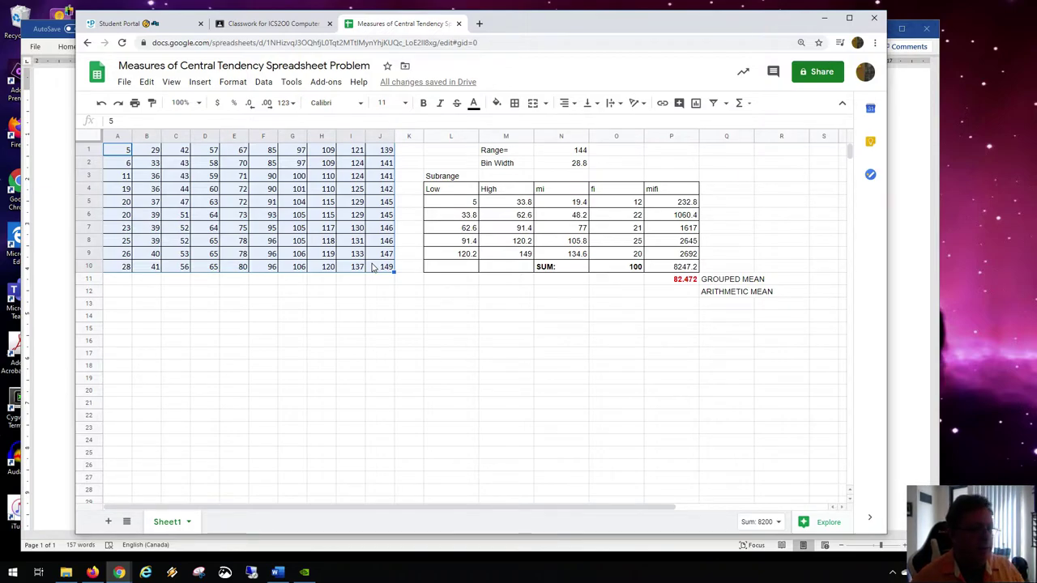
left_click(685, 294)
type("=")
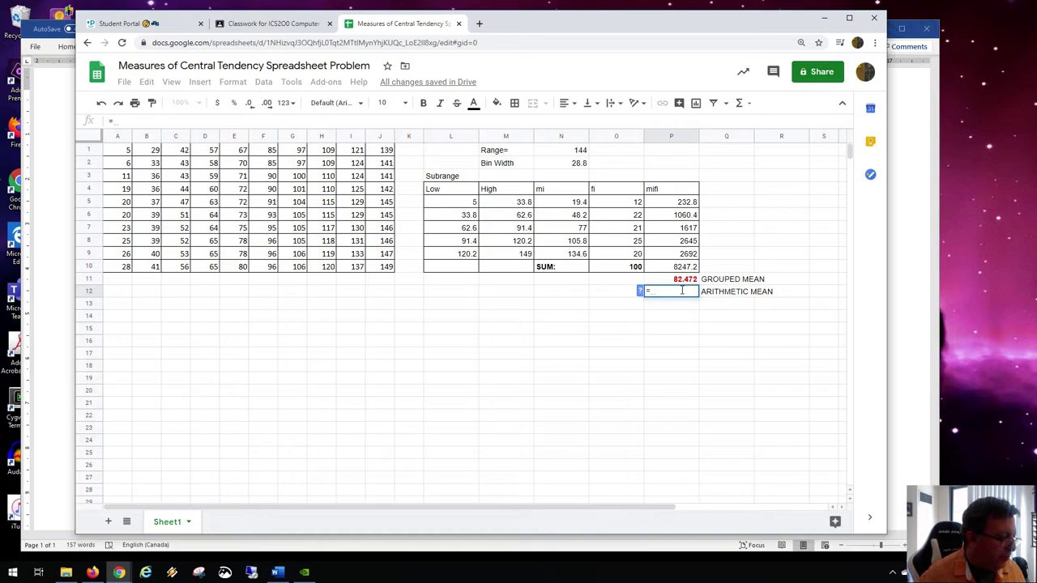
type("sum(")
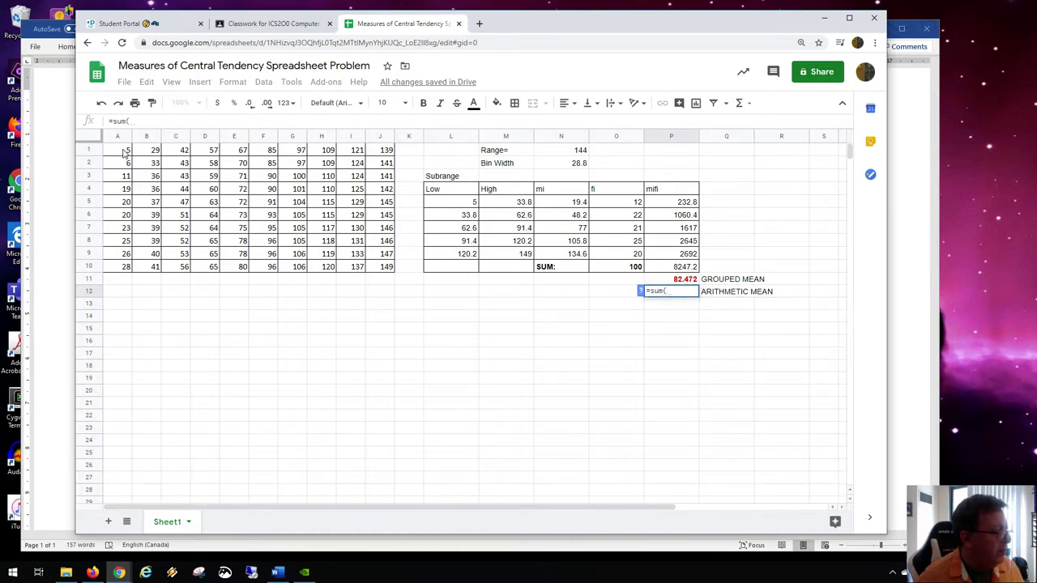
left_click_drag(126, 154, 380, 269)
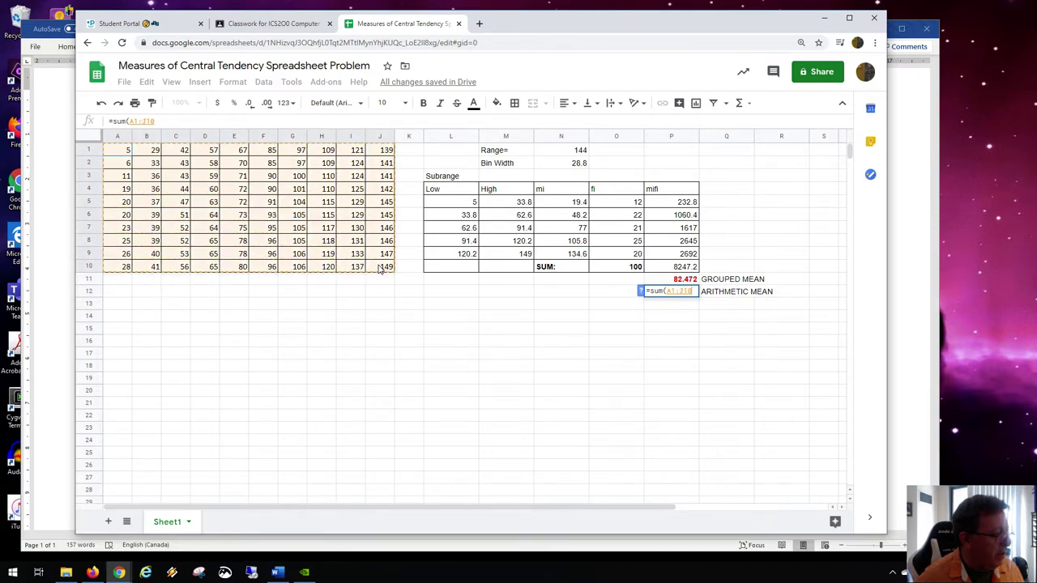
key("BackSpace")
key("BackSpace")
key("BackSpace")
key("BackSpace")
key("BackSpace")
key("BackSpace")
key("BackSpace")
key("BackSpace")
key("BackSpace")
key("BackSpace")
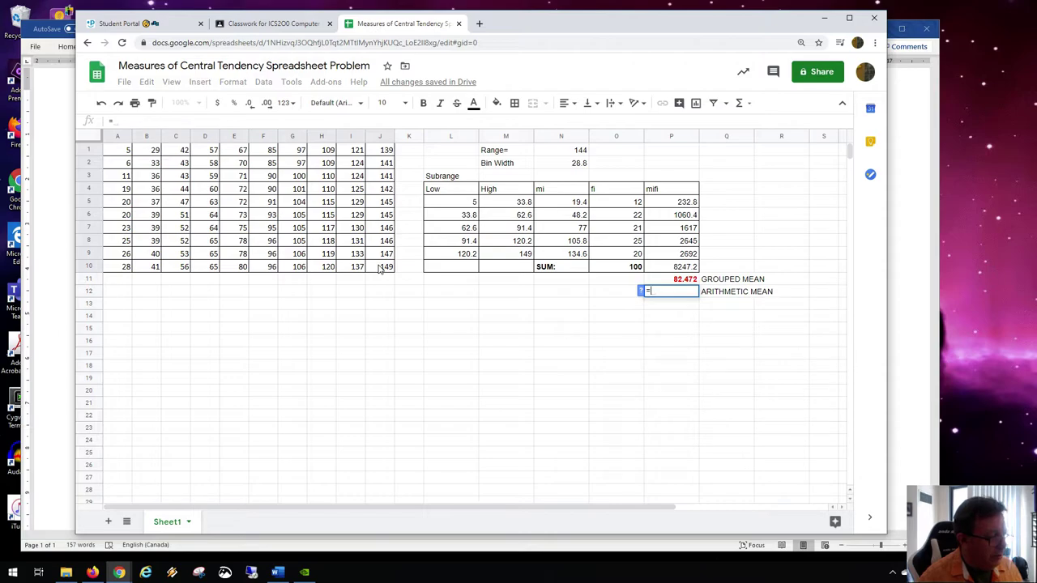
Complete the P12 formula as =average(A1:J10) to get the arithmetic mean of all the fuel purchases.
type("av")
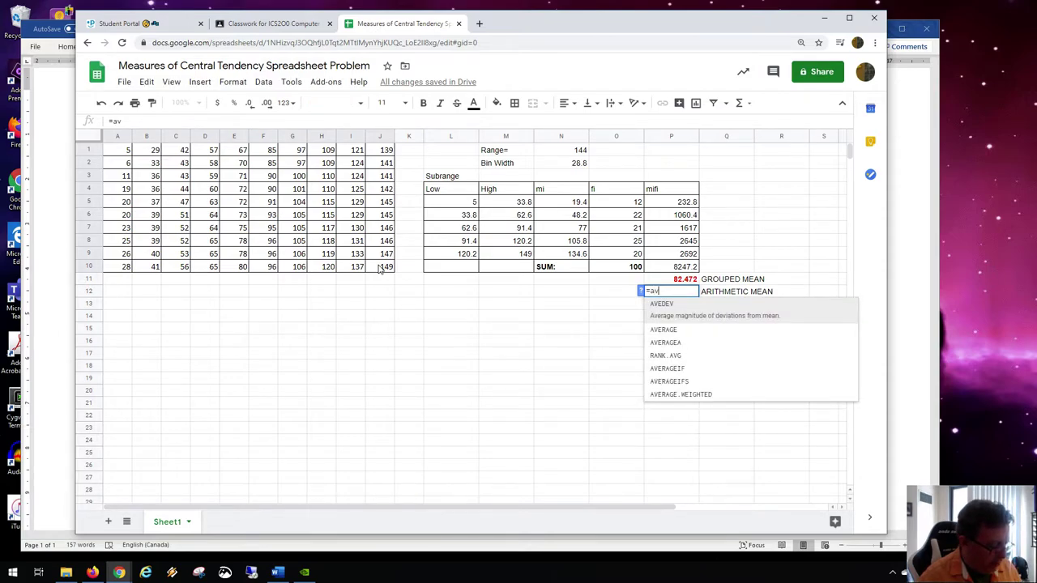
type("erage(")
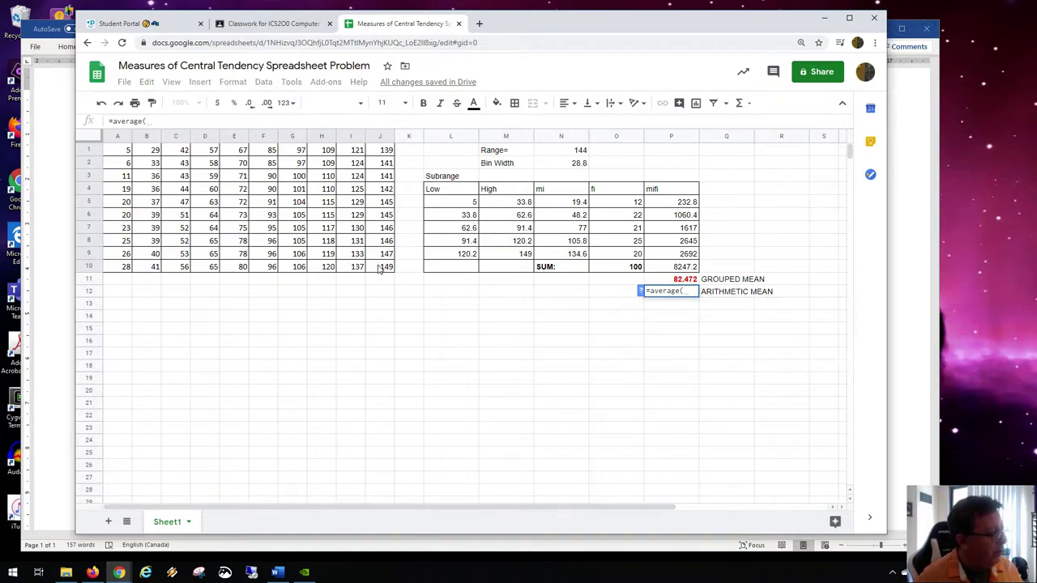
left_click_drag(111, 151, 377, 268)
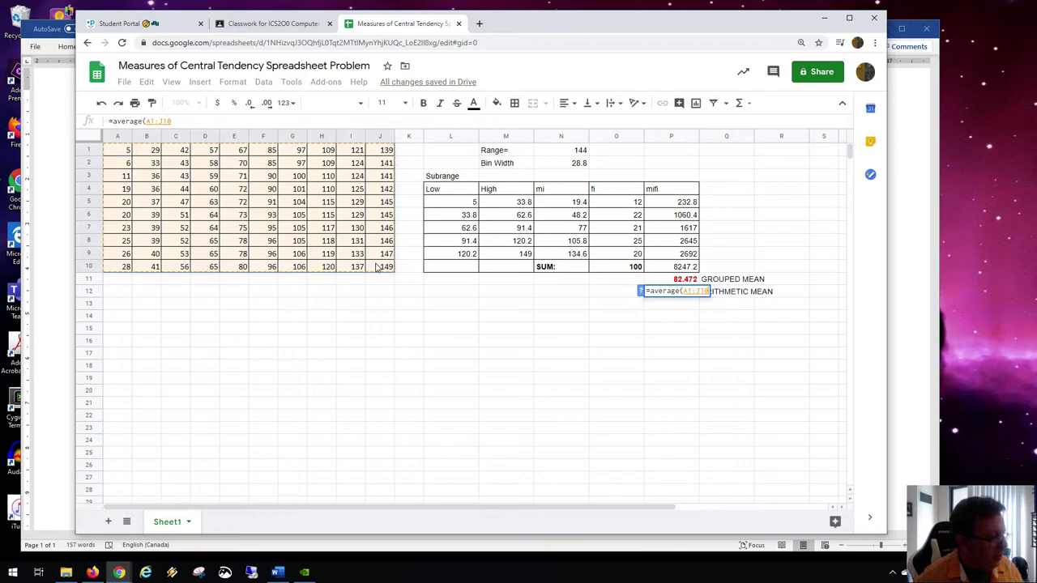
type(")")
key("Return")
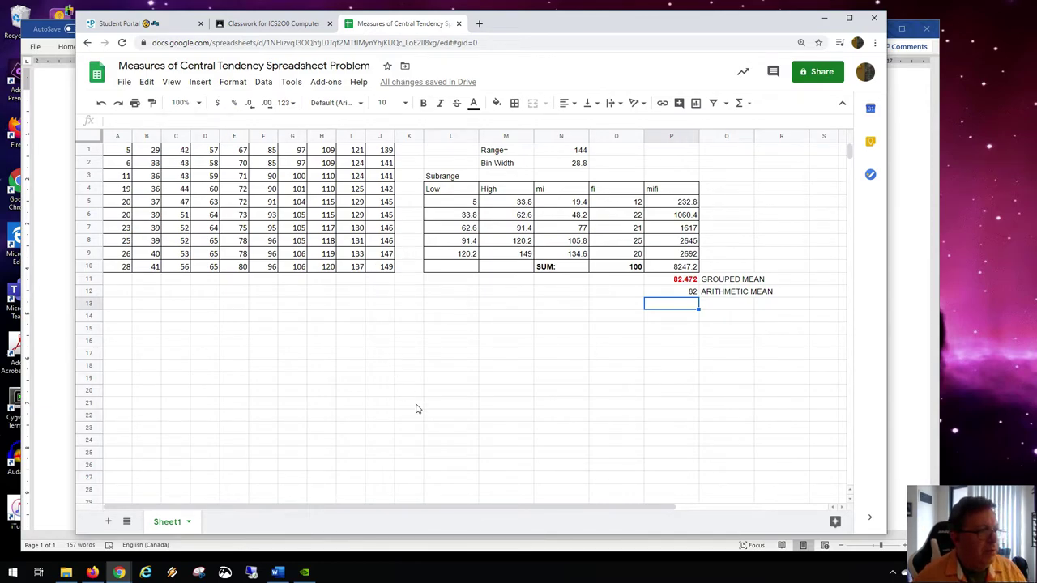
Compare the grouped and arithmetic means in P11:P12, checking the midpoints and frequencies against the raw data.
left_click_drag(688, 284, 691, 293)
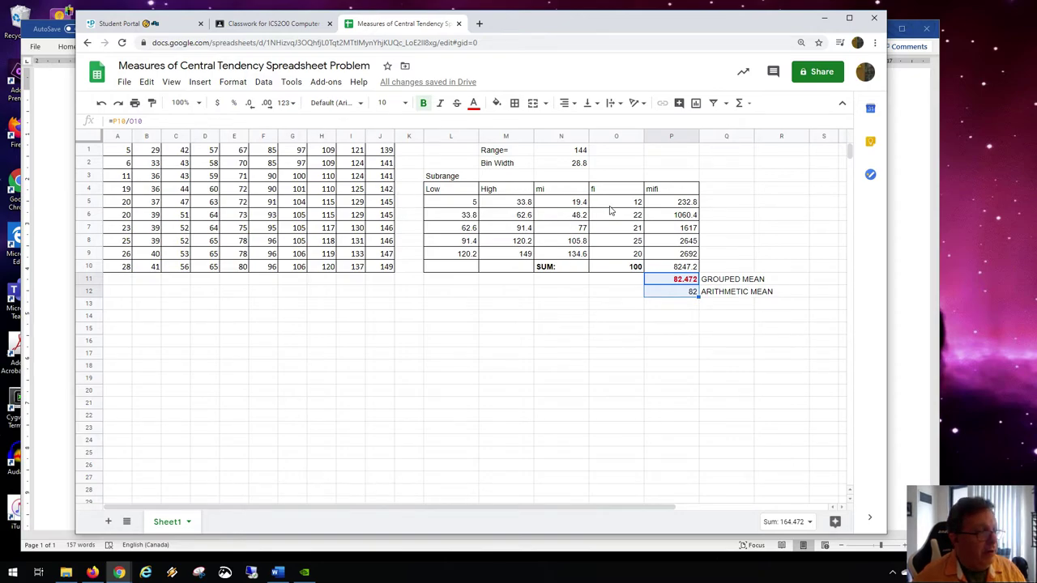
left_click_drag(572, 202, 567, 253)
left_click(563, 202)
left_click(562, 215)
left_click(561, 231)
left_click_drag(614, 204, 616, 258)
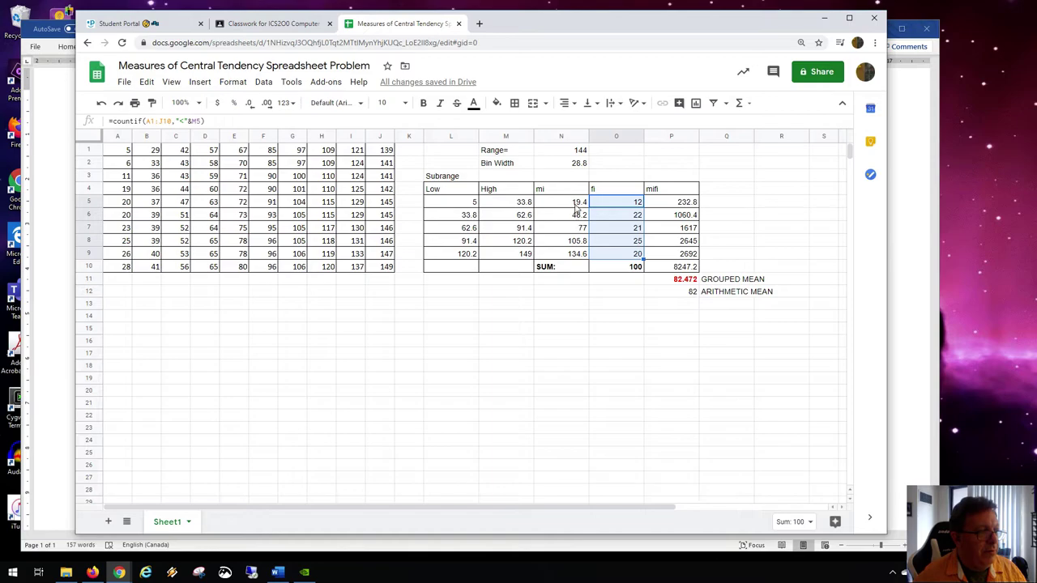
left_click_drag(353, 177, 174, 247)
left_click(359, 228)
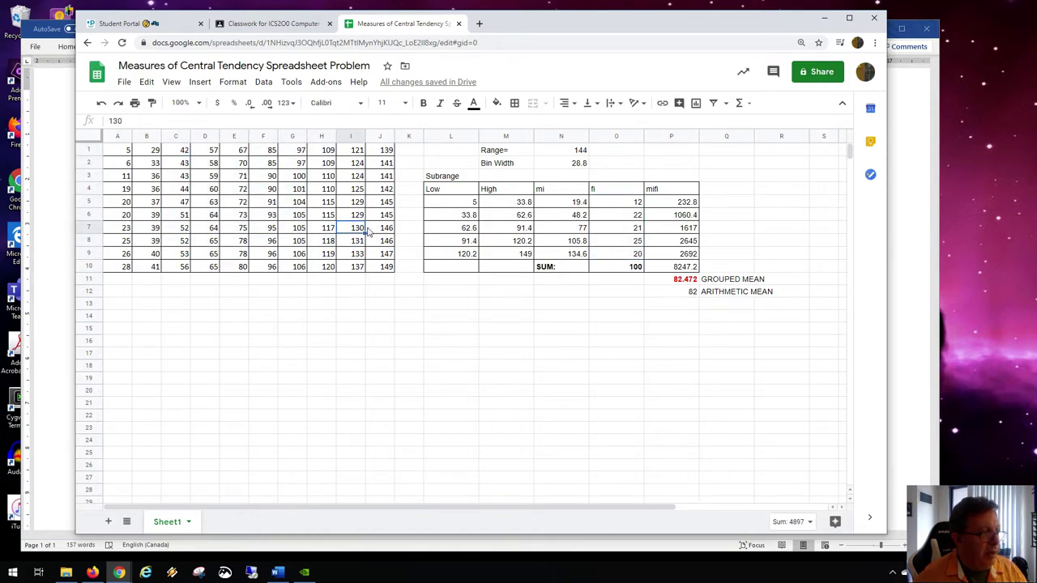
Review the midpoint and mifi columns and examine the frequency formulas in O5 to O8.
left_click_drag(551, 207, 559, 254)
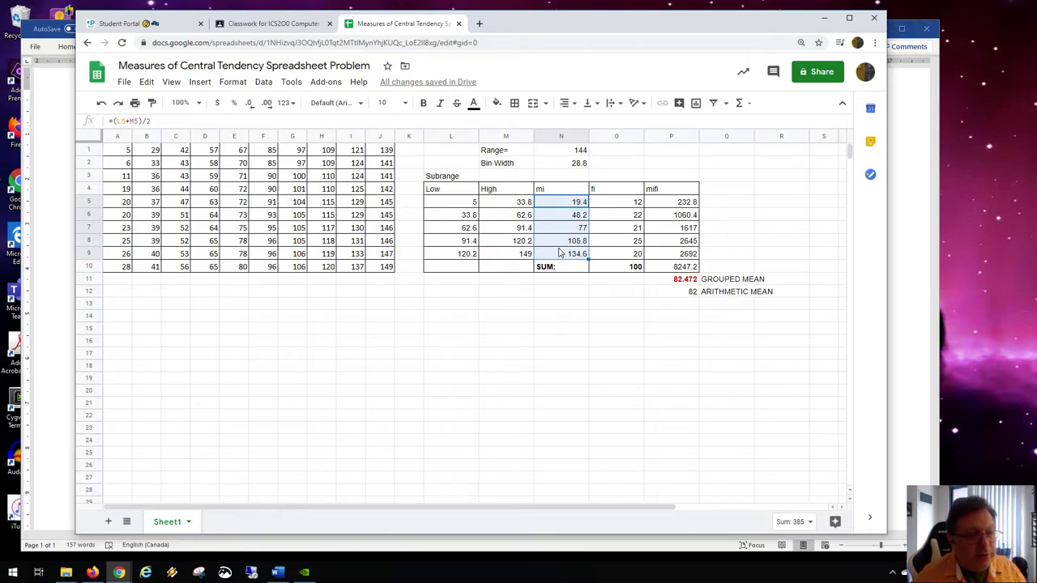
left_click_drag(670, 204, 672, 253)
left_click_drag(575, 203, 576, 252)
left_click(615, 204)
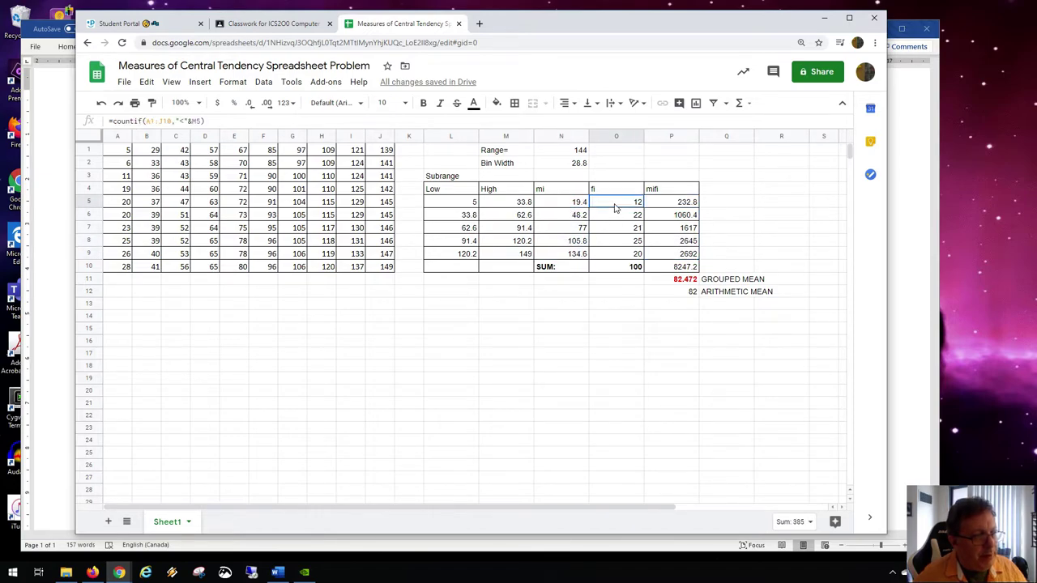
left_click(615, 217)
left_click(615, 230)
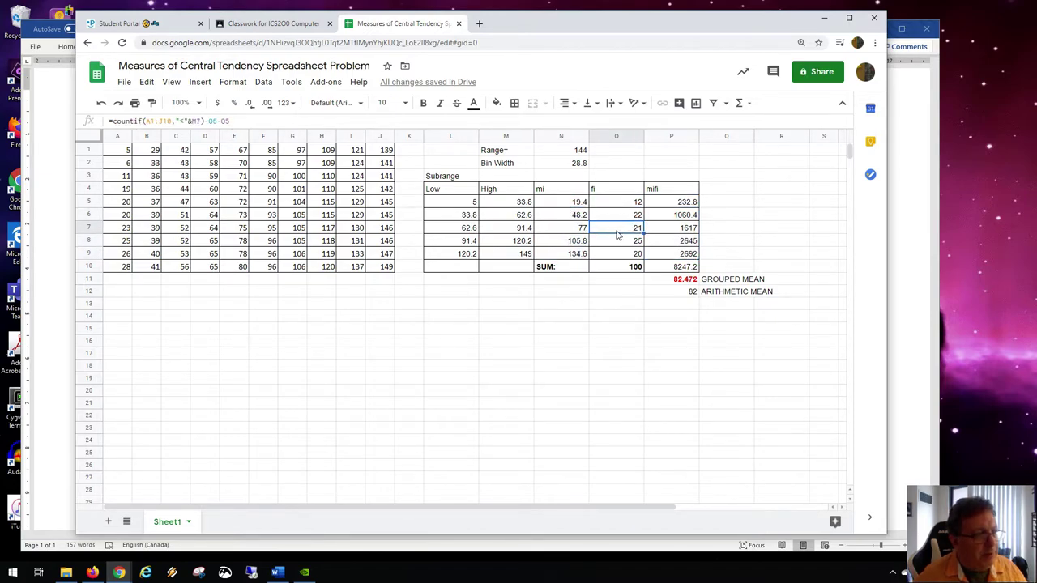
left_click(615, 242)
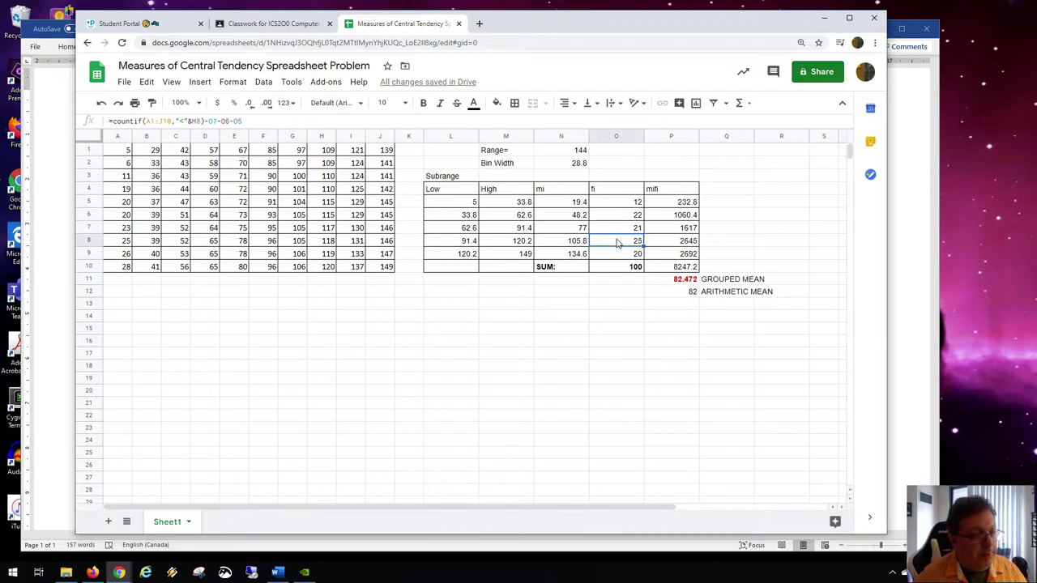
Check the grouped mean formula in P11, switch to the Word problem document and view its blank subrange table.
left_click(688, 281)
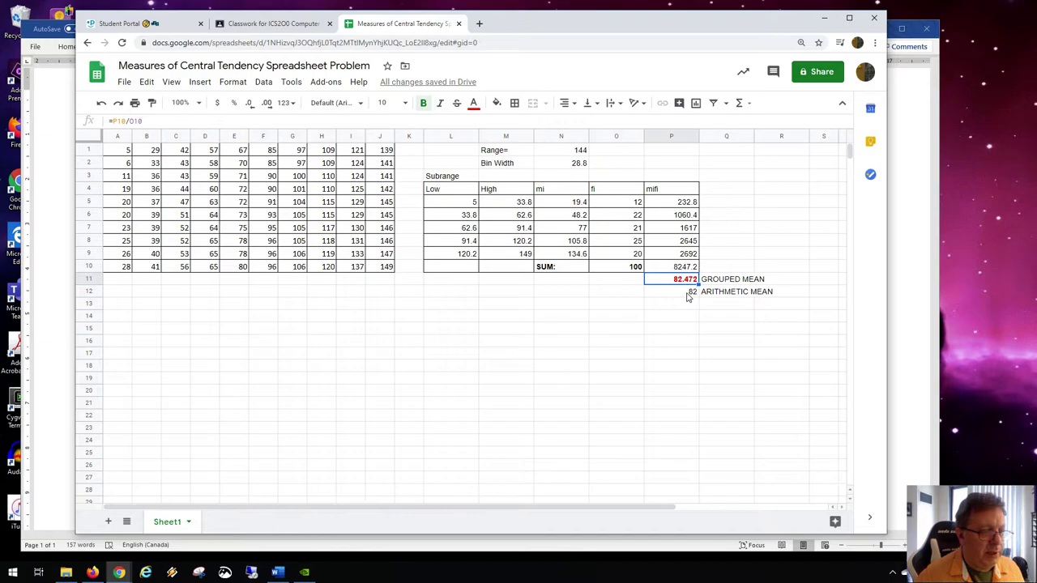
key("alt+Tab")
scroll(684, 304, "up", 3)
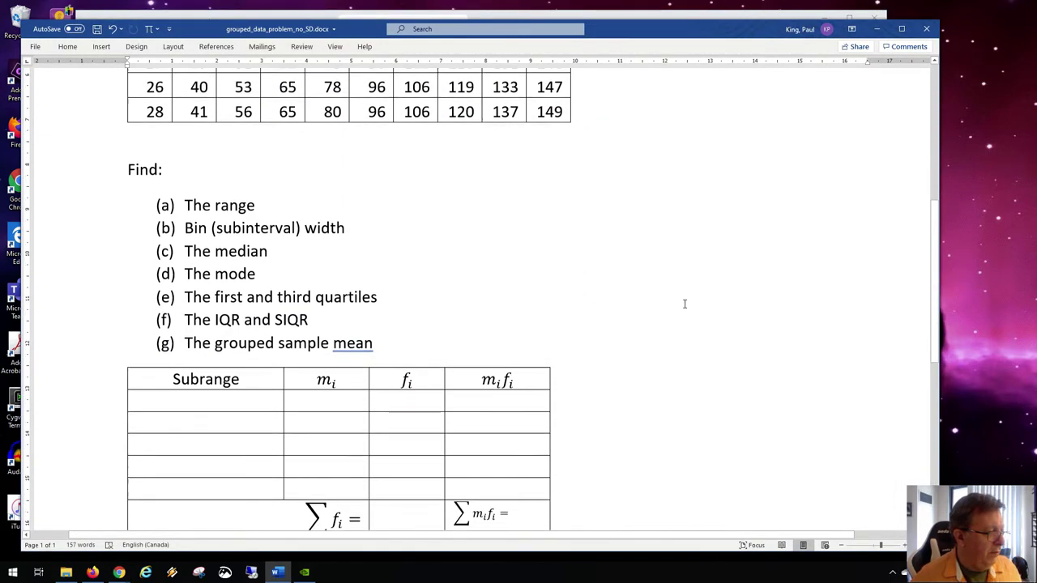
scroll(684, 304, "down", 3)
left_click(612, 292)
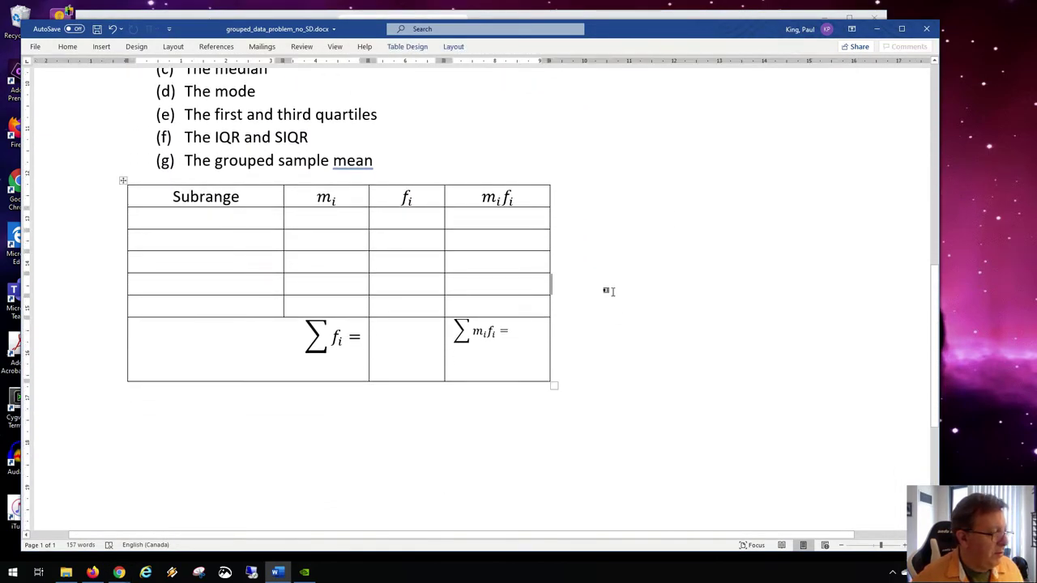
Insert an empty equation on the line below the subrange table and show the equation tools.
left_click(449, 427)
key("Return")
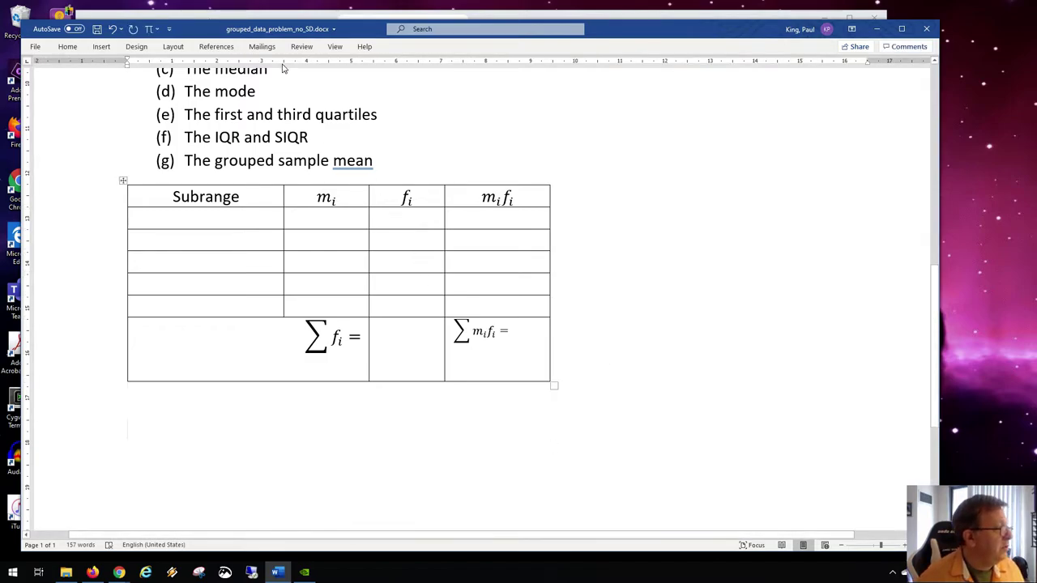
left_click(149, 28)
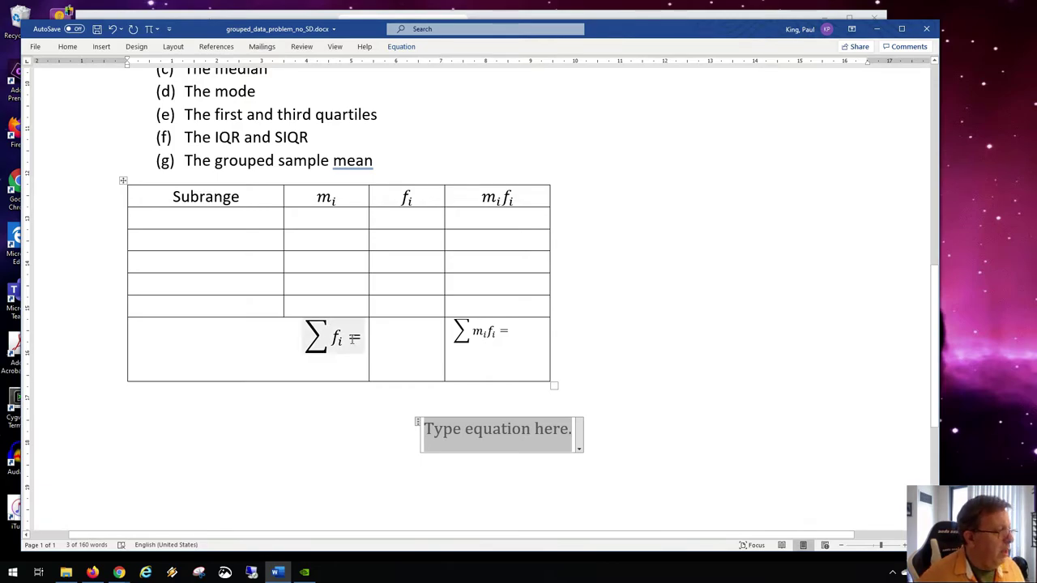
left_click(401, 48)
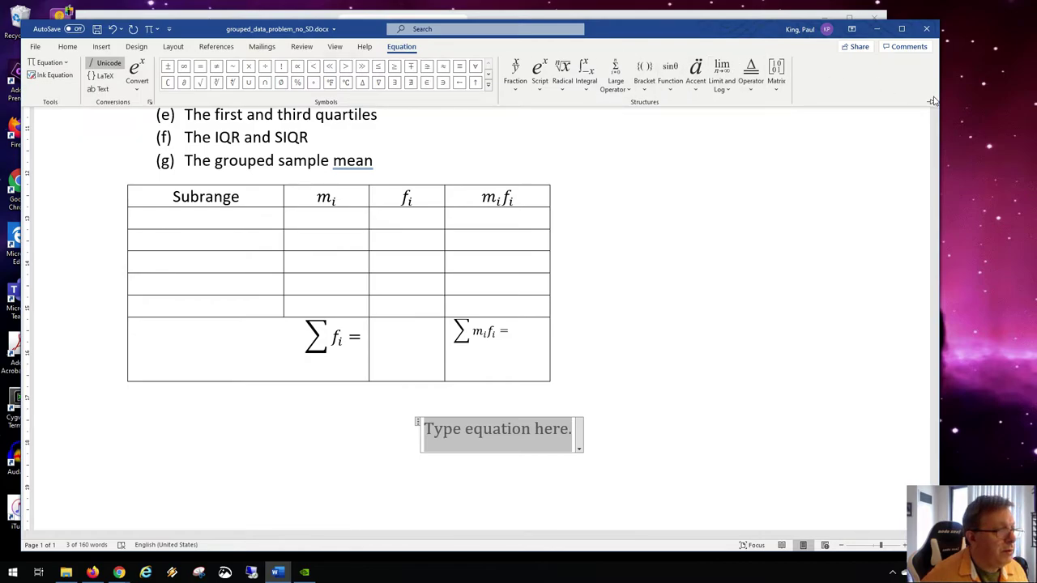
scroll(687, 139, "up", 1)
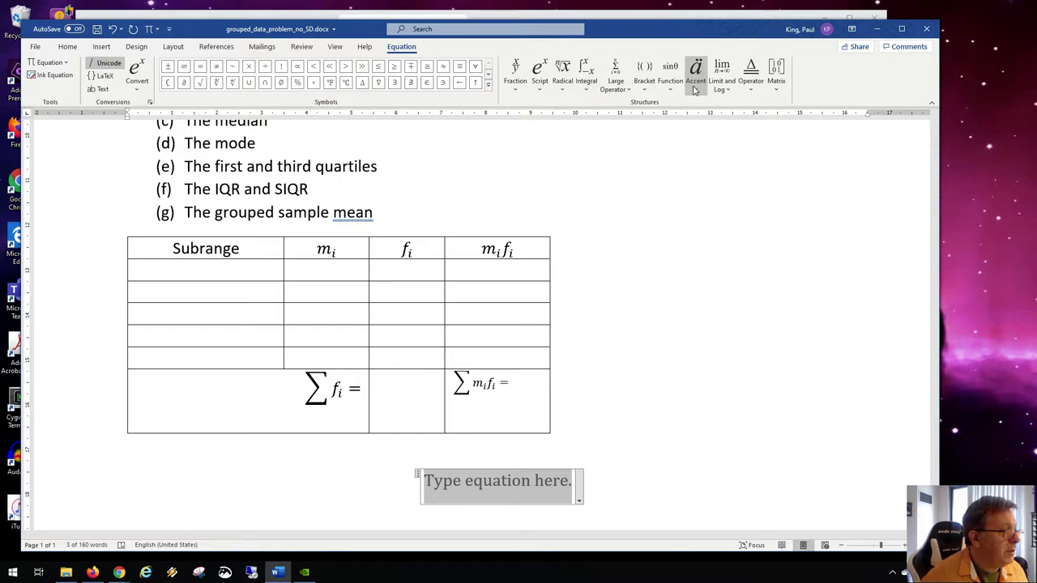
Enter X with a bar accent in the new equation, followed by an equals sign outside the accent.
type("X")
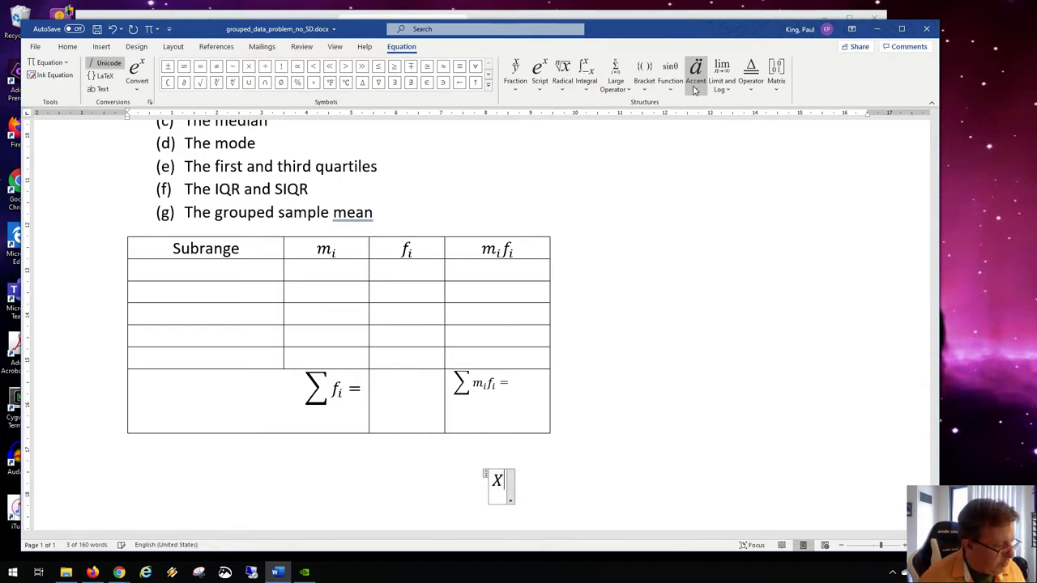
key("shift+Left")
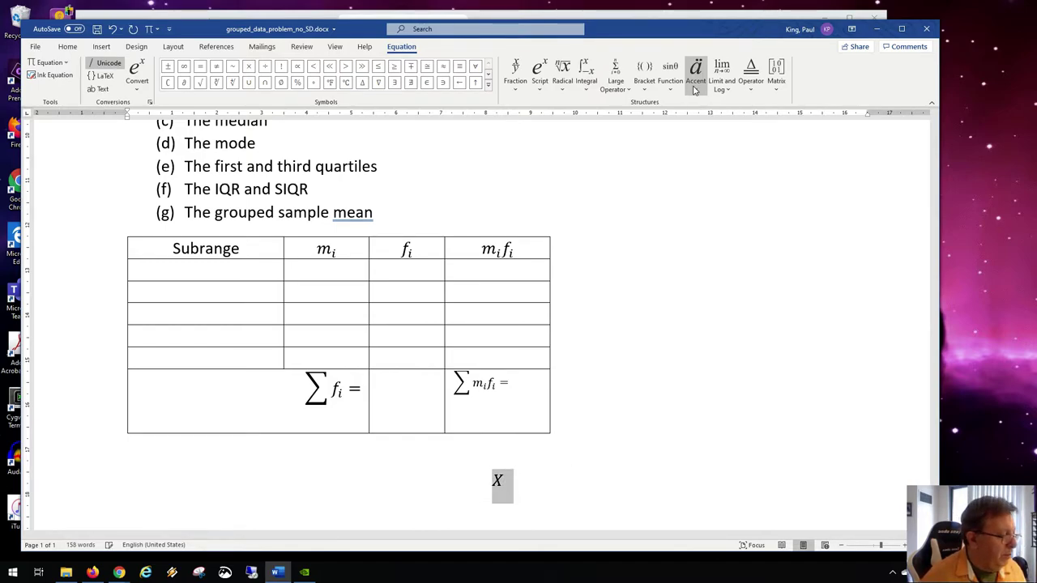
left_click(695, 81)
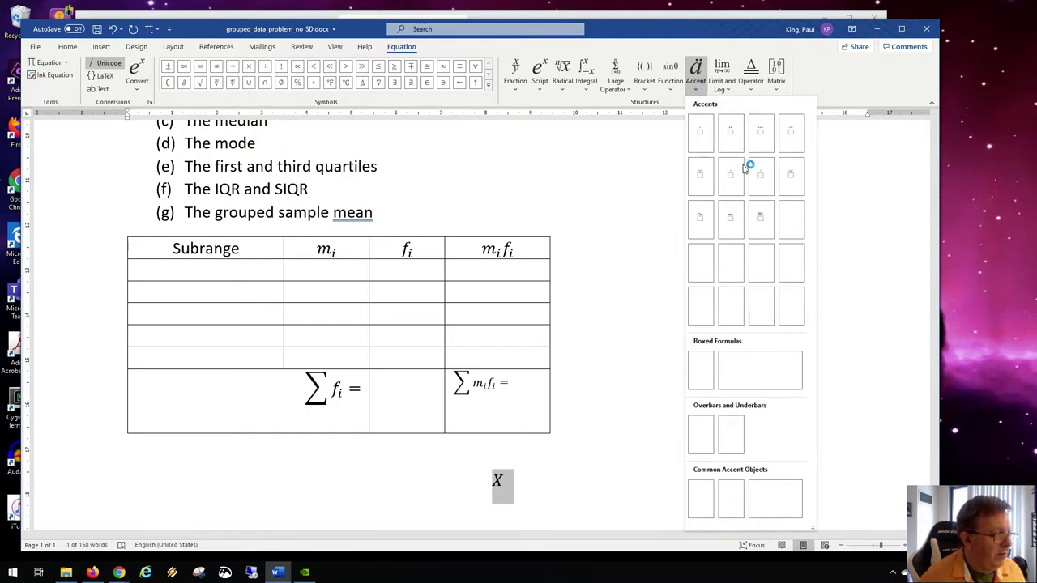
left_click(728, 219)
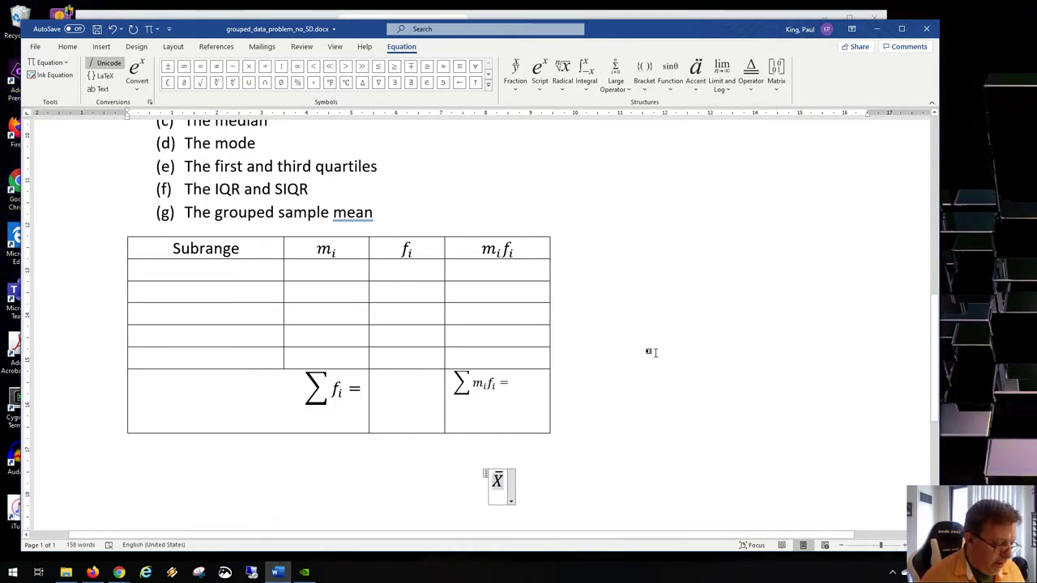
type("=")
key("BackSpace")
key("Right")
type("=")
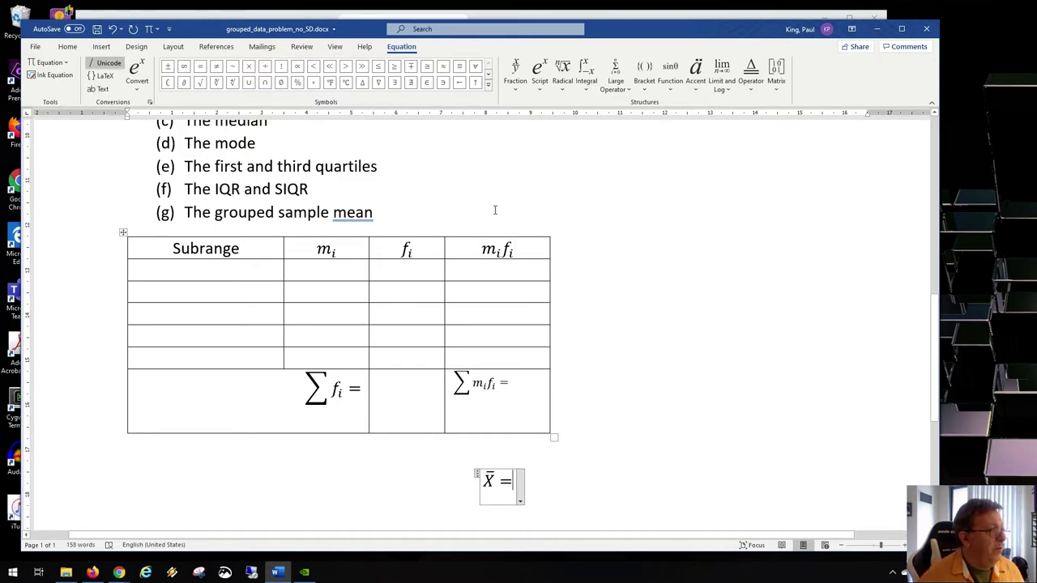
Add a stacked fraction after the equals sign with the plain summation ∑ m_i f_i as its numerator.
left_click(514, 81)
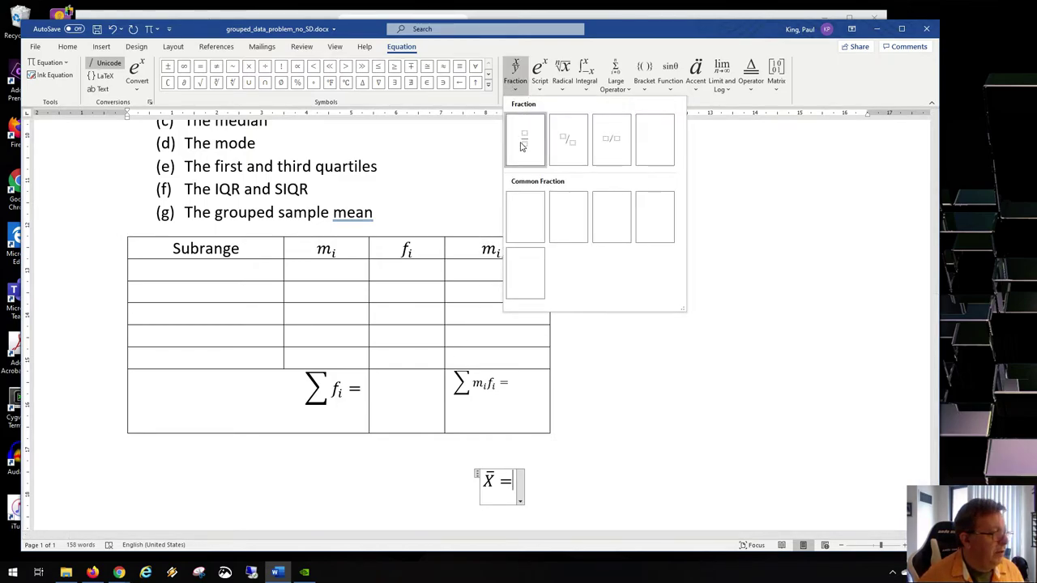
left_click(525, 144)
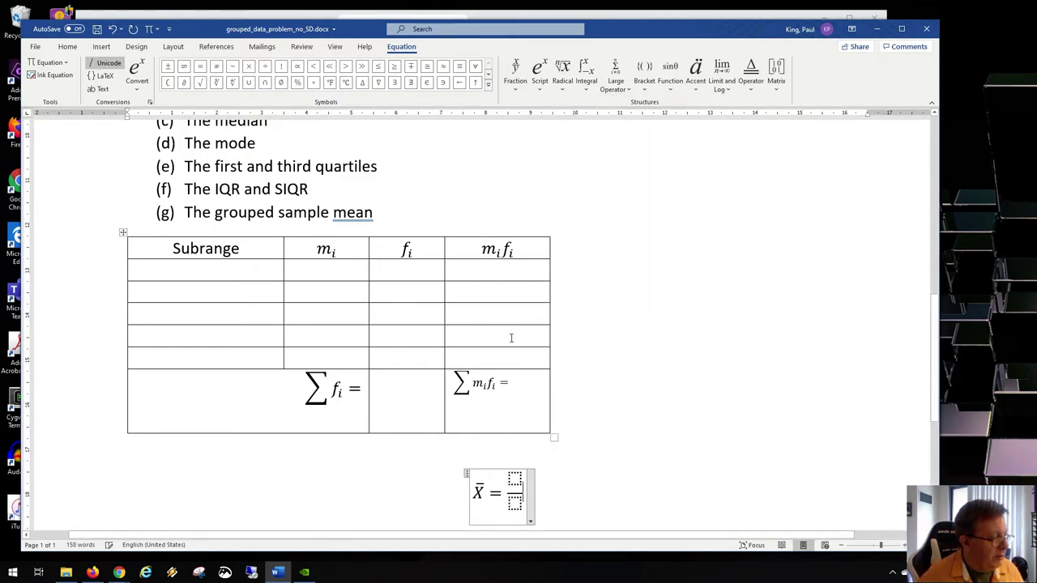
left_click(515, 479)
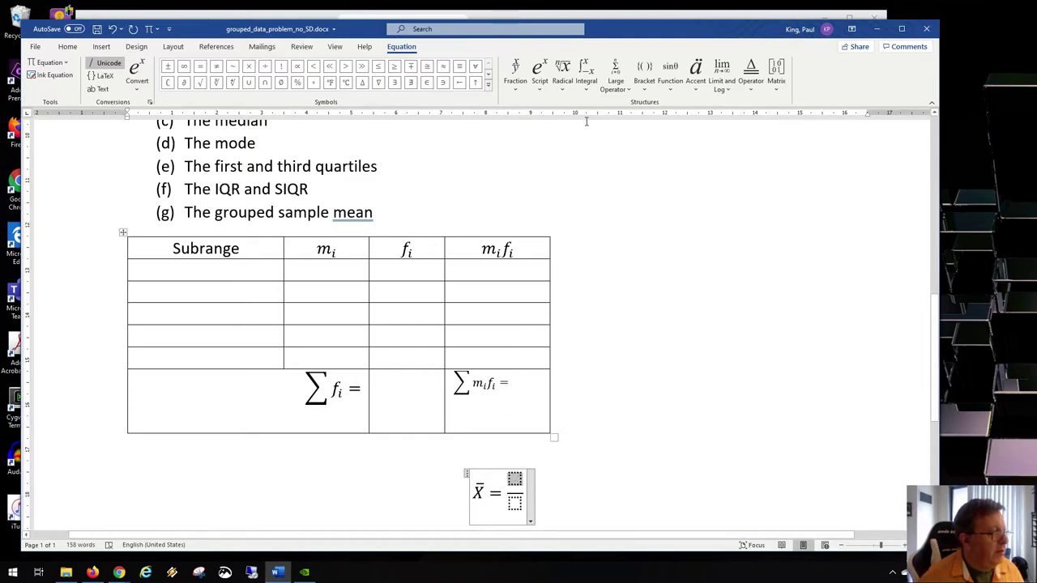
left_click(613, 88)
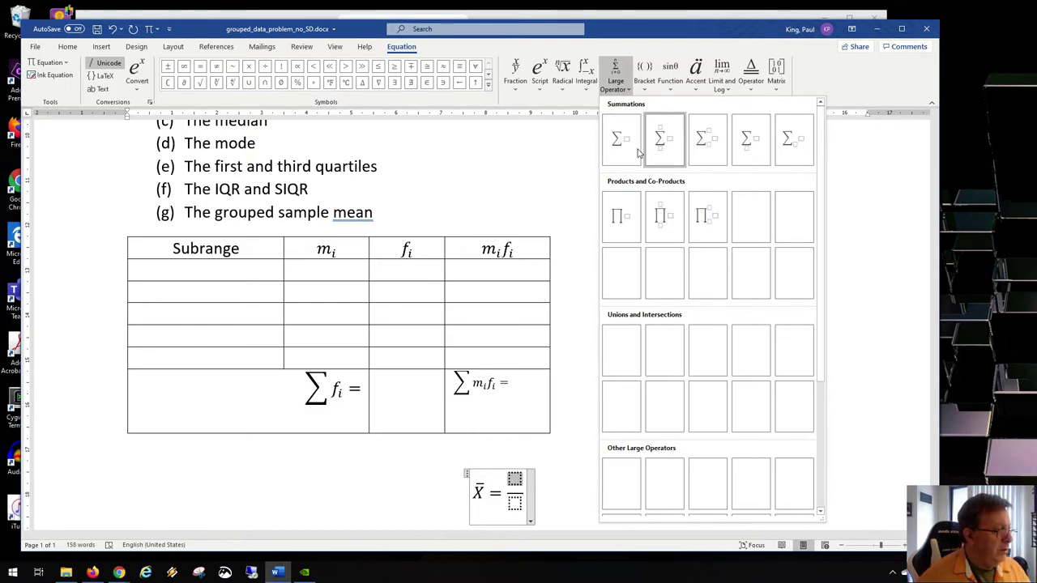
left_click(621, 146)
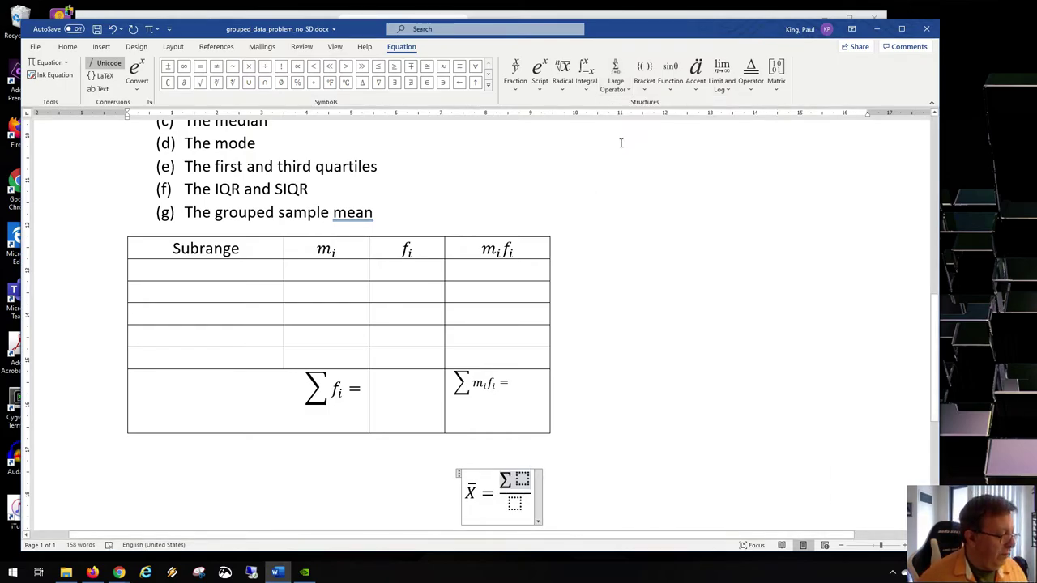
type("m+i")
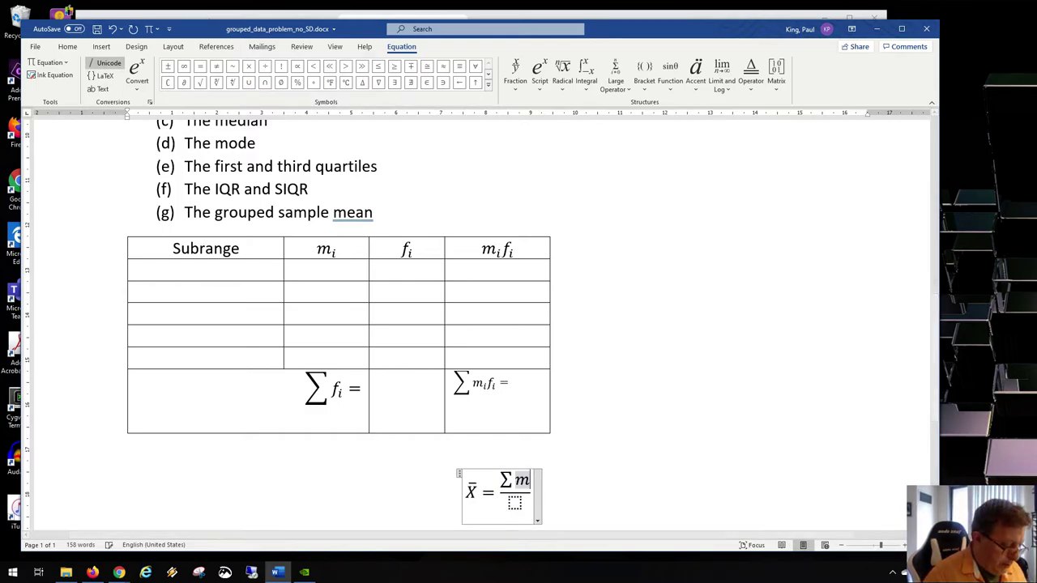
key("BackSpace")
key("BackSpace")
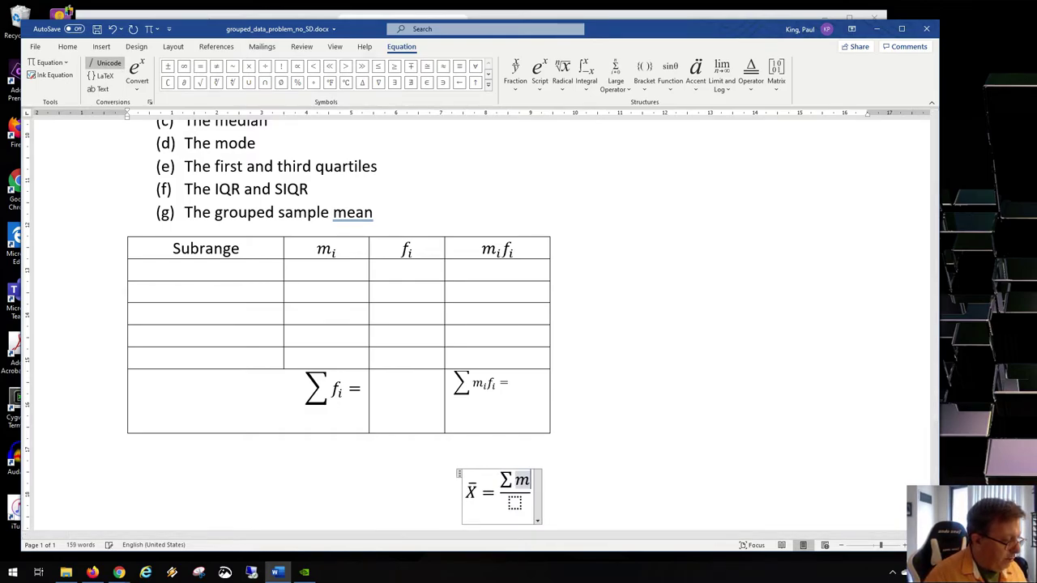
type("_i f")
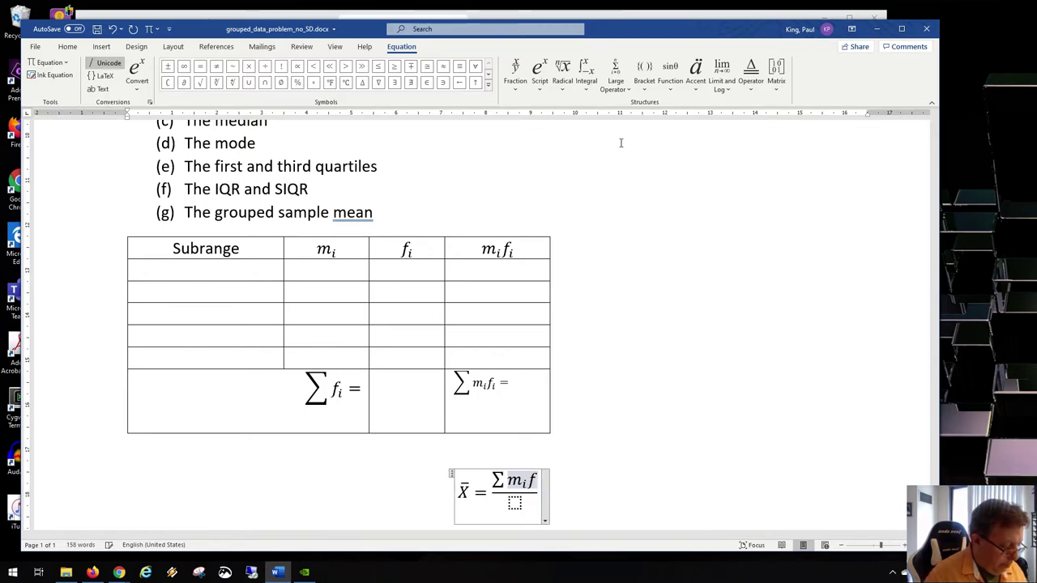
type("_i")
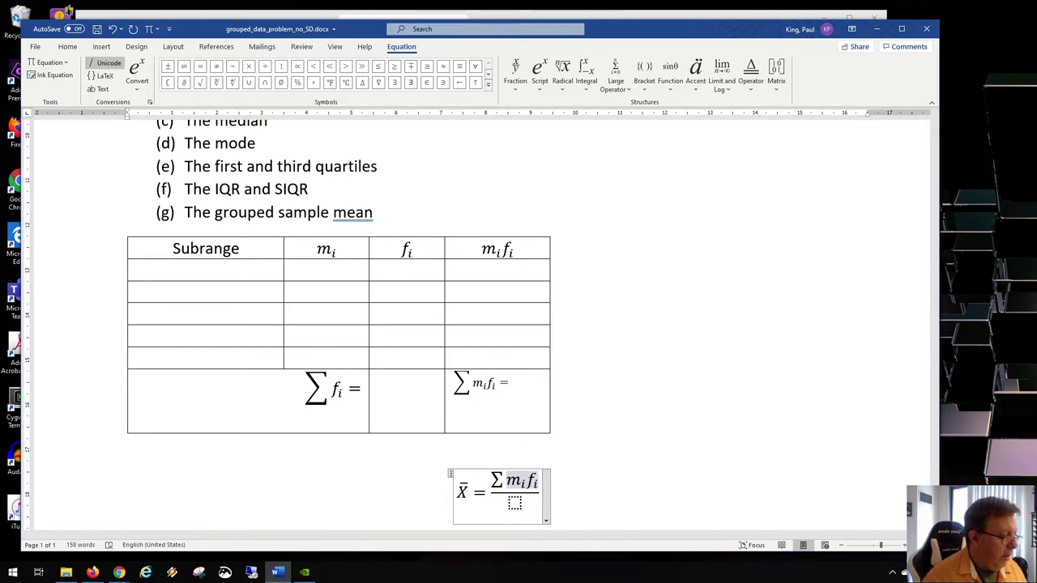
Fill the fraction's denominator with the plain summation ∑ f_i and leave the equation.
left_click(514, 503)
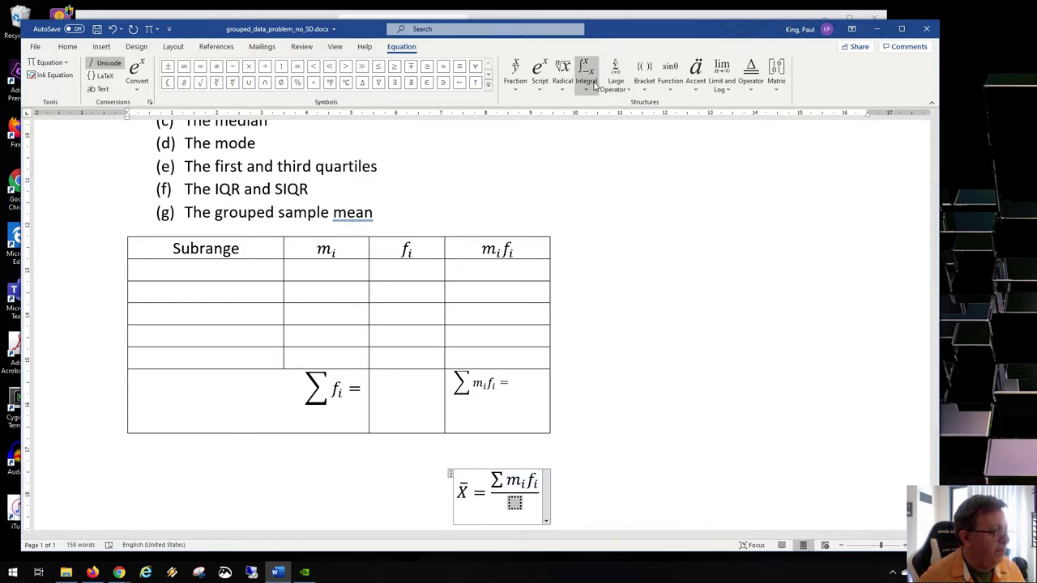
left_click(617, 77)
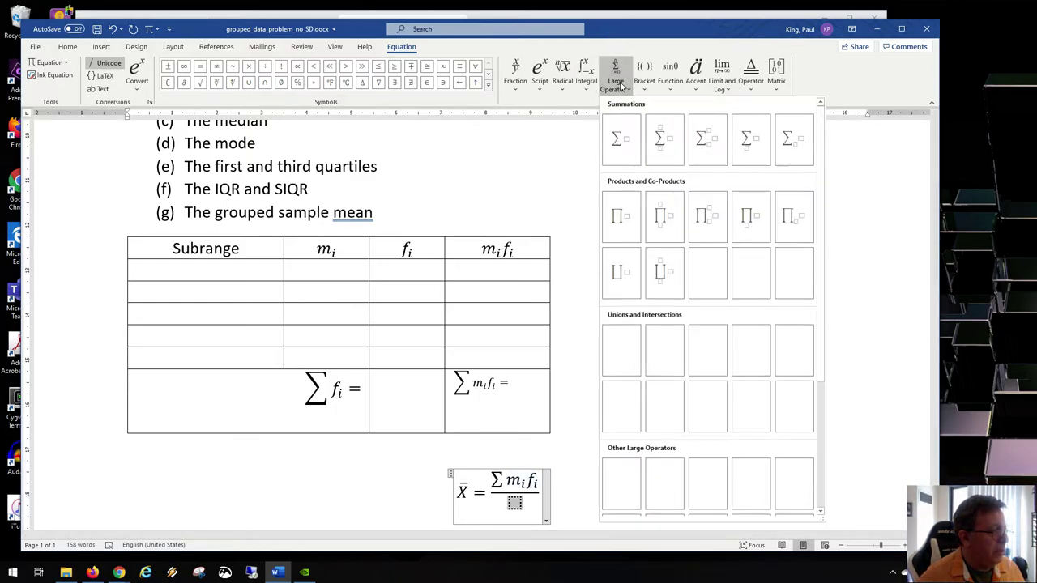
left_click(621, 139)
left_click(521, 504)
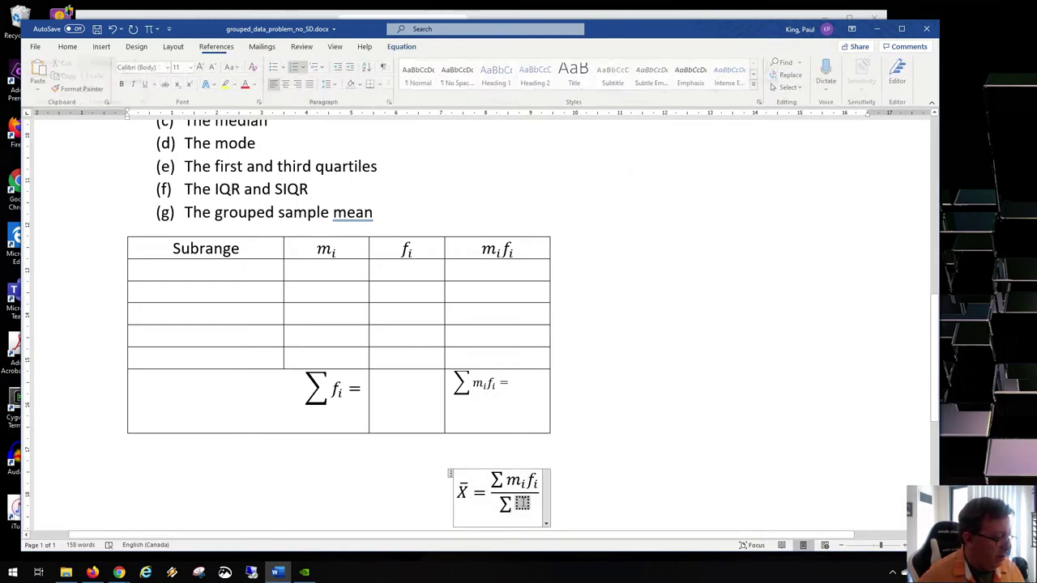
type("f")
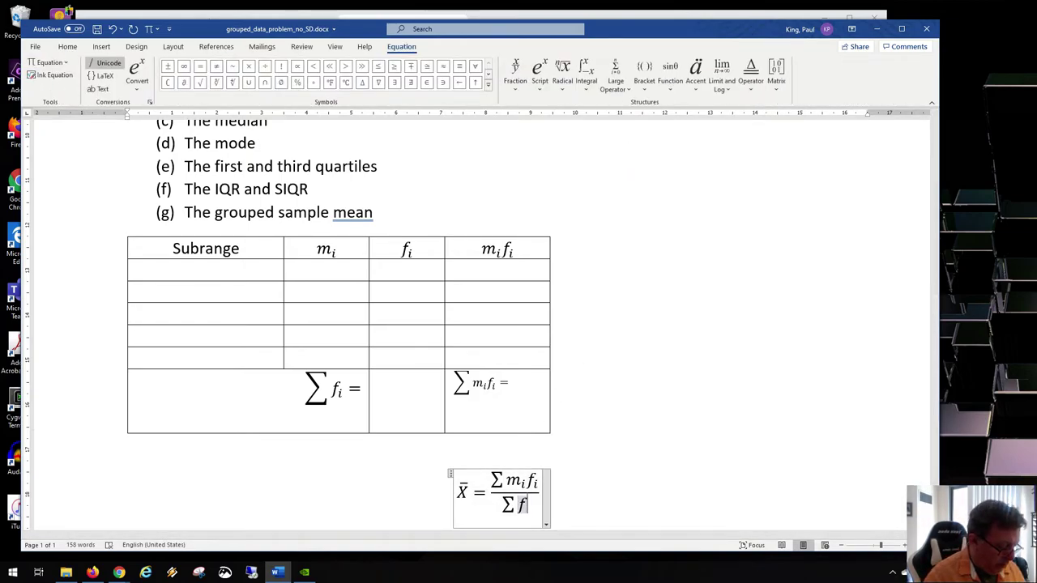
type("_i")
key("space")
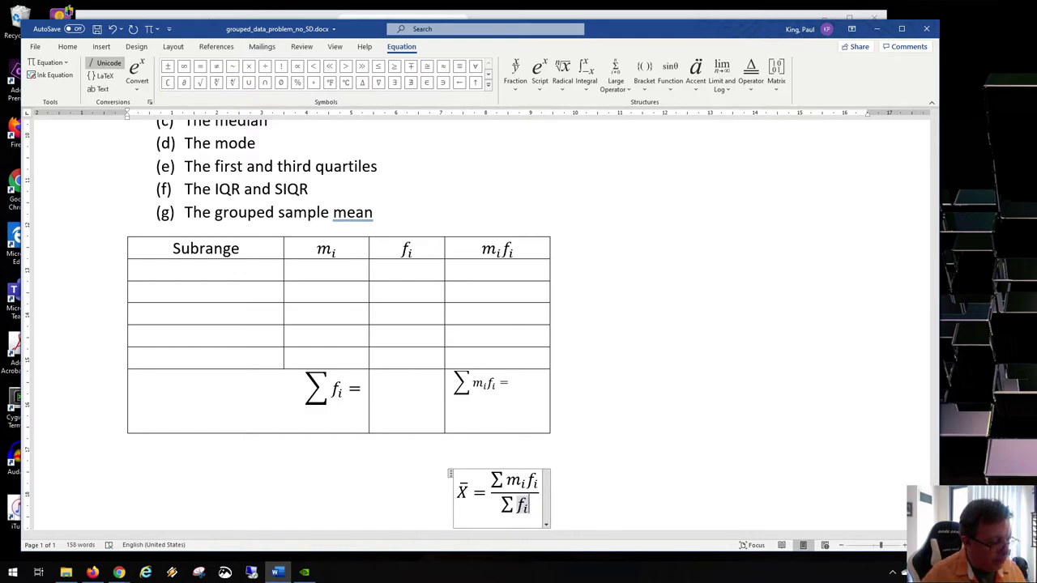
left_click(352, 486)
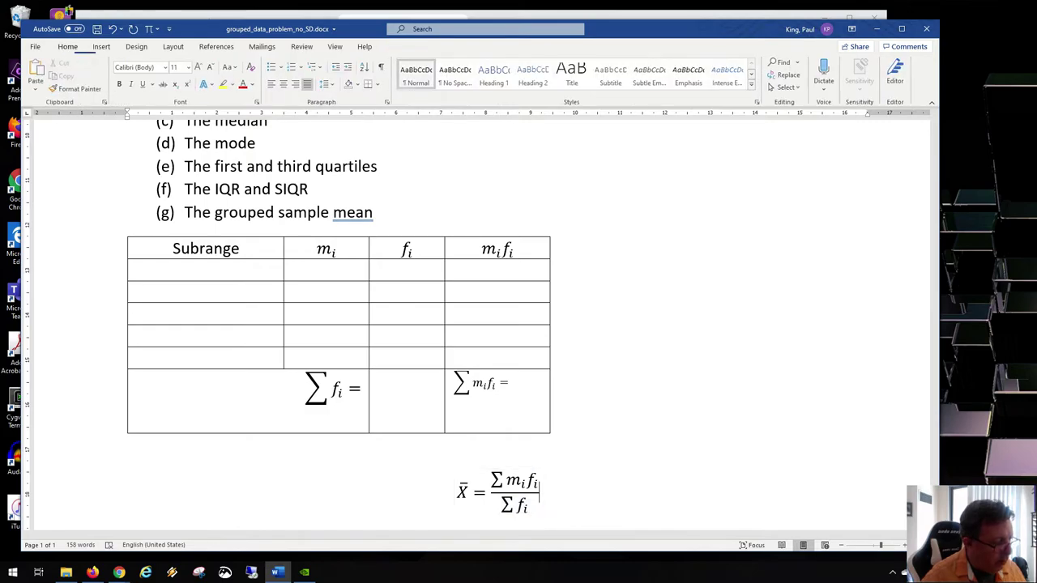
Append ", where" and the inline equation ∑ f_i = N after the mean formula, and start a new line.
type(", where")
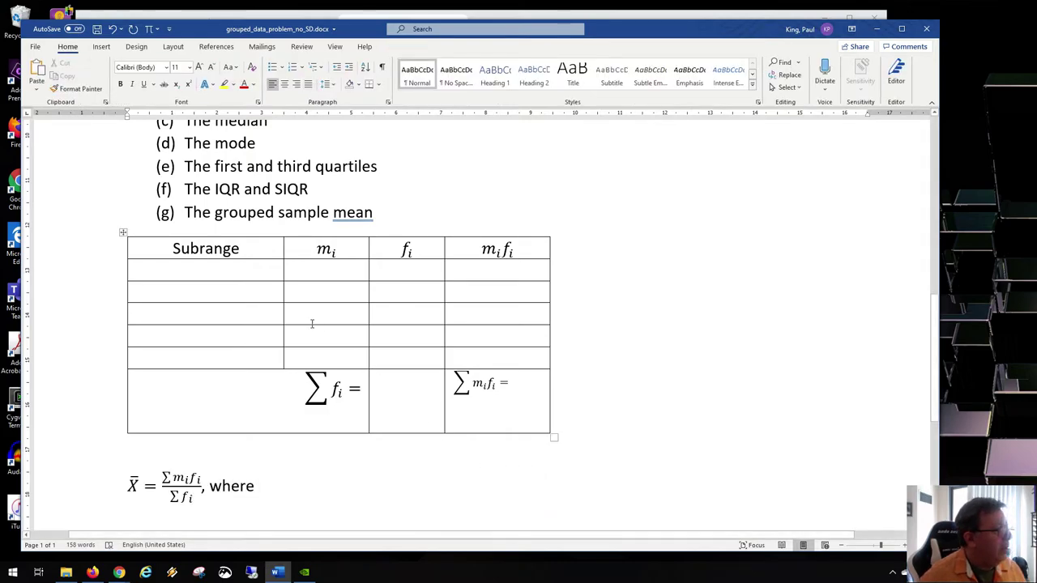
left_click(150, 31)
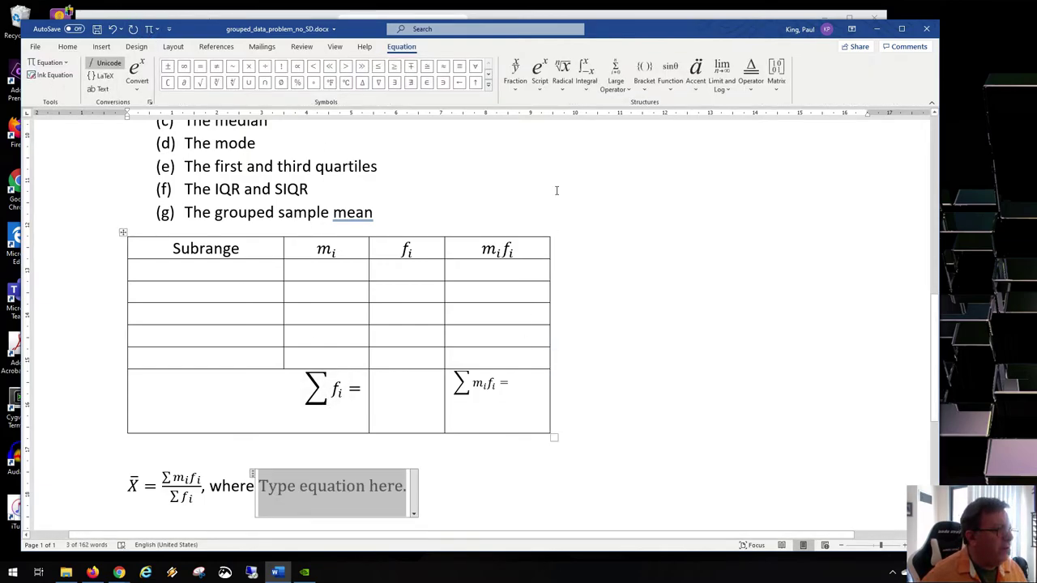
left_click(615, 75)
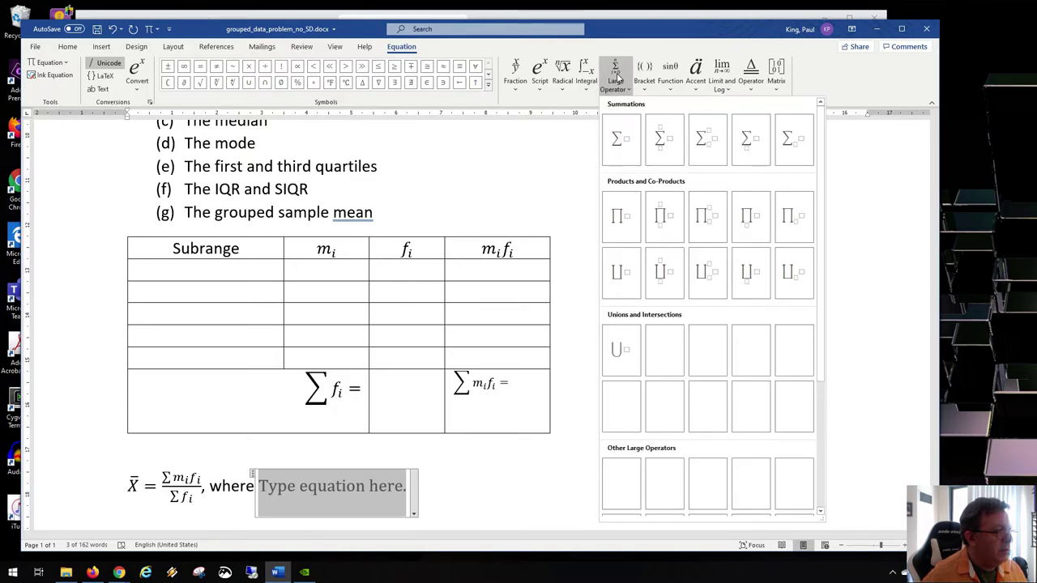
left_click(622, 144)
left_click(280, 484)
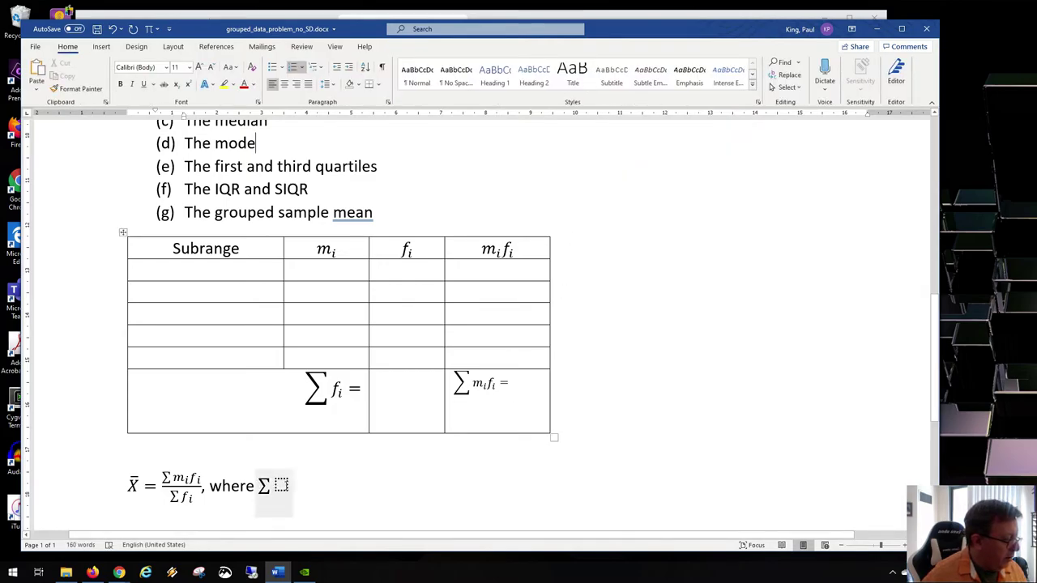
type("f_i")
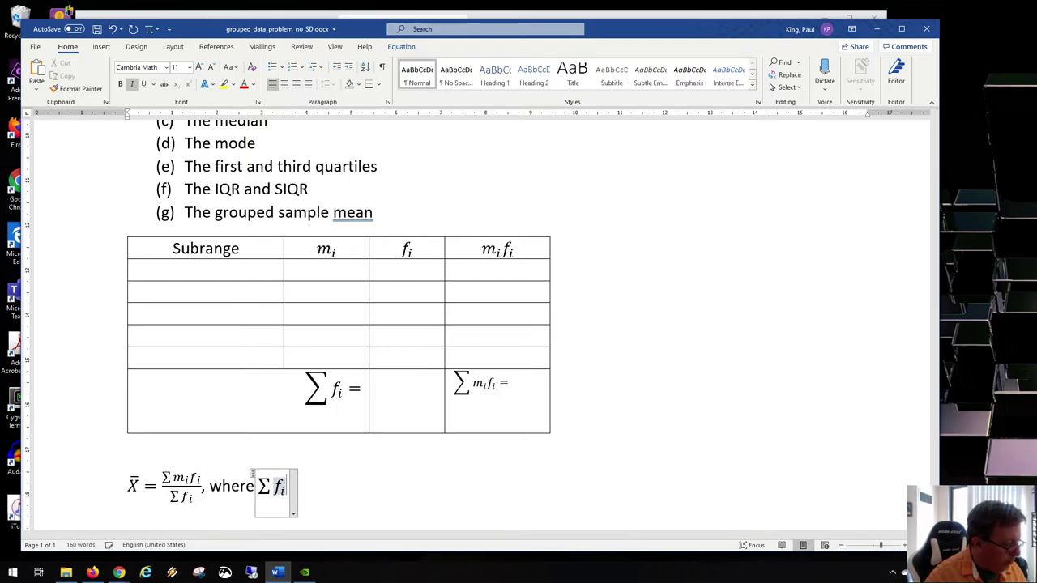
key("Right")
type("= N")
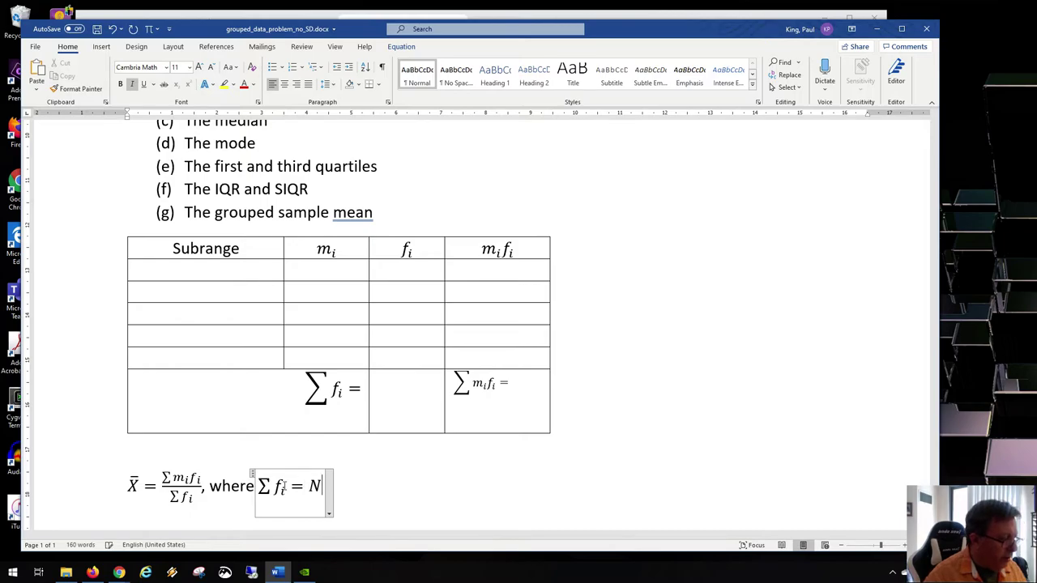
key("Right")
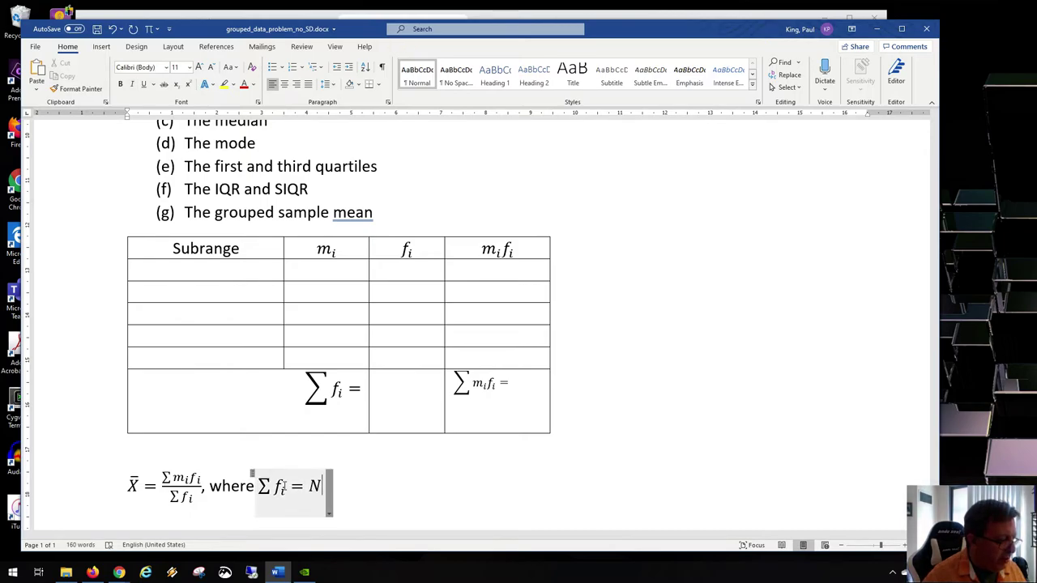
key("Return")
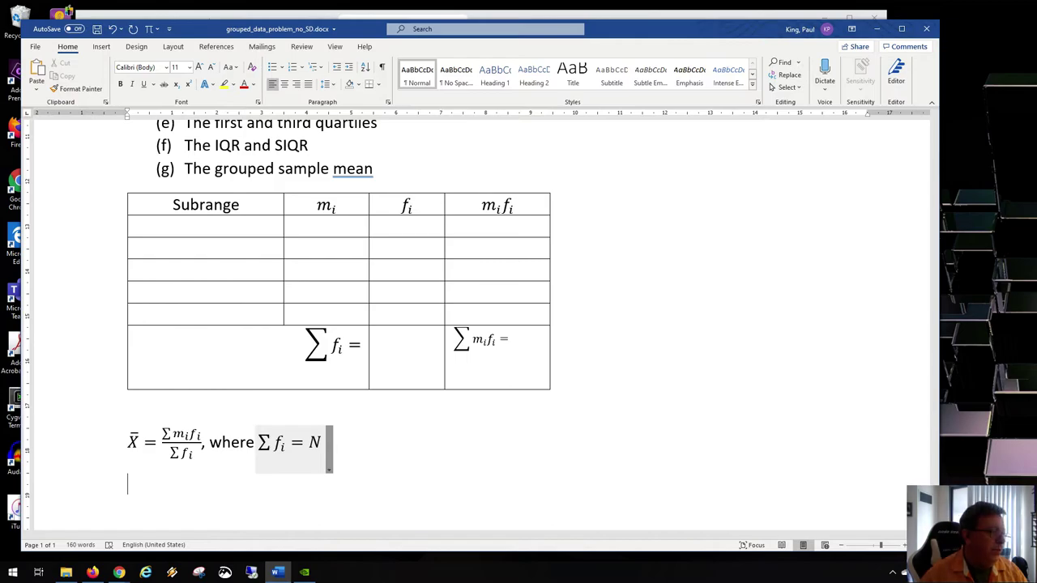
Review the median item in the Word document's Find list, and label cell M14 "Median" in the Google Sheets spreadsheet.
key("alt+Tab")
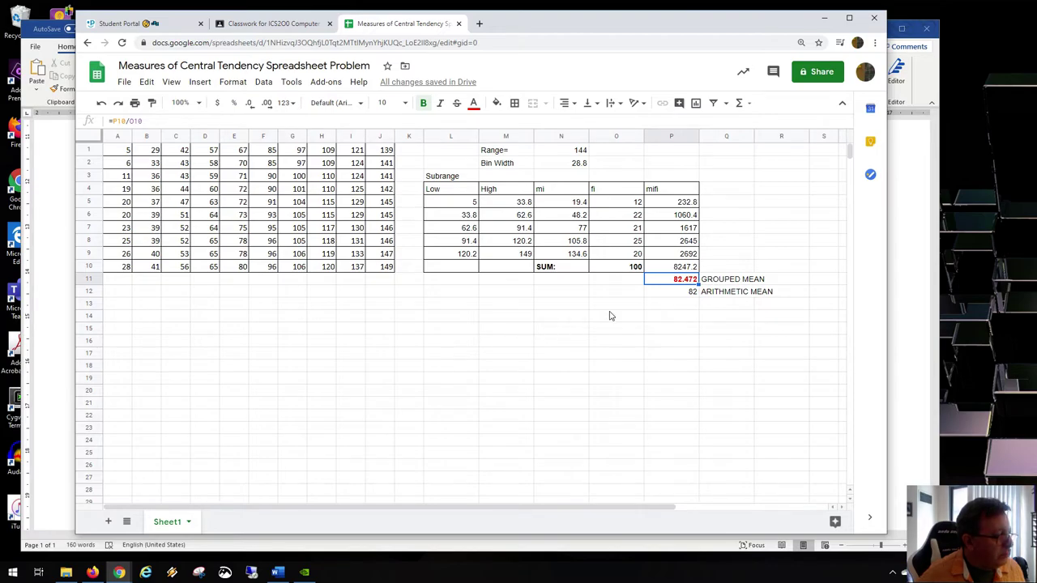
left_click(463, 321)
key("alt+Tab")
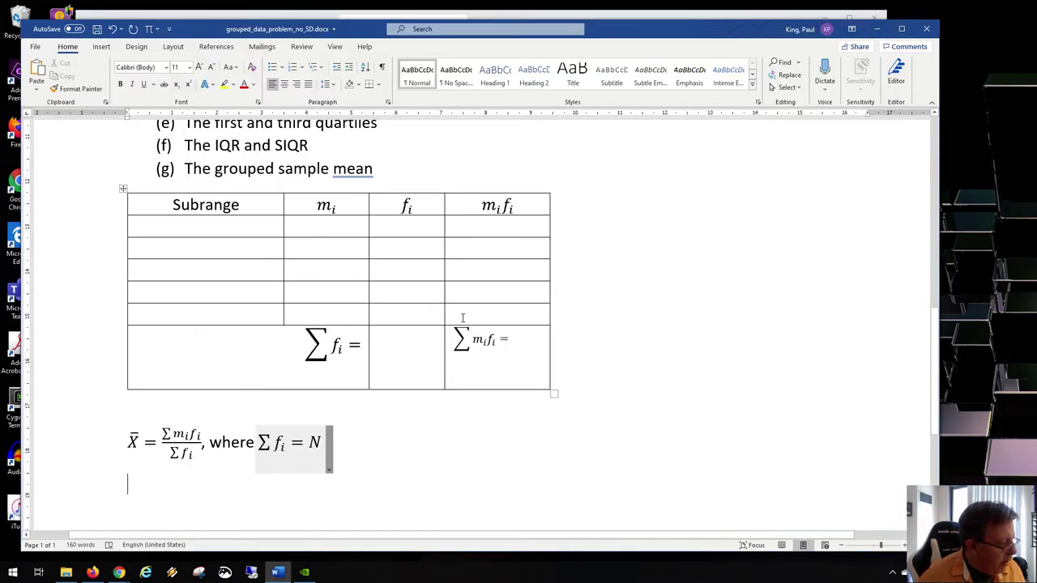
scroll(463, 318, "up", 3)
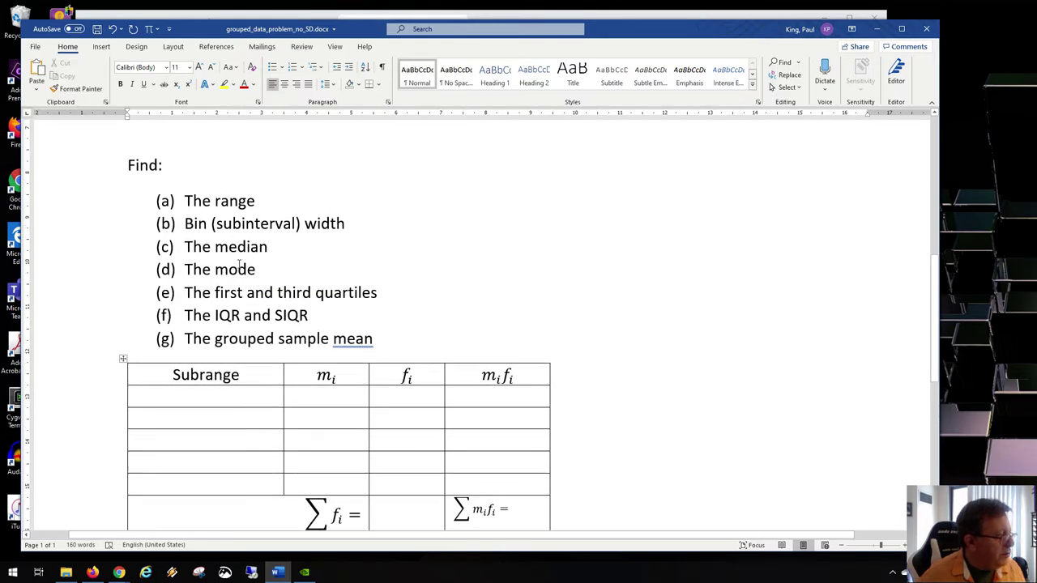
left_click_drag(188, 245, 269, 247)
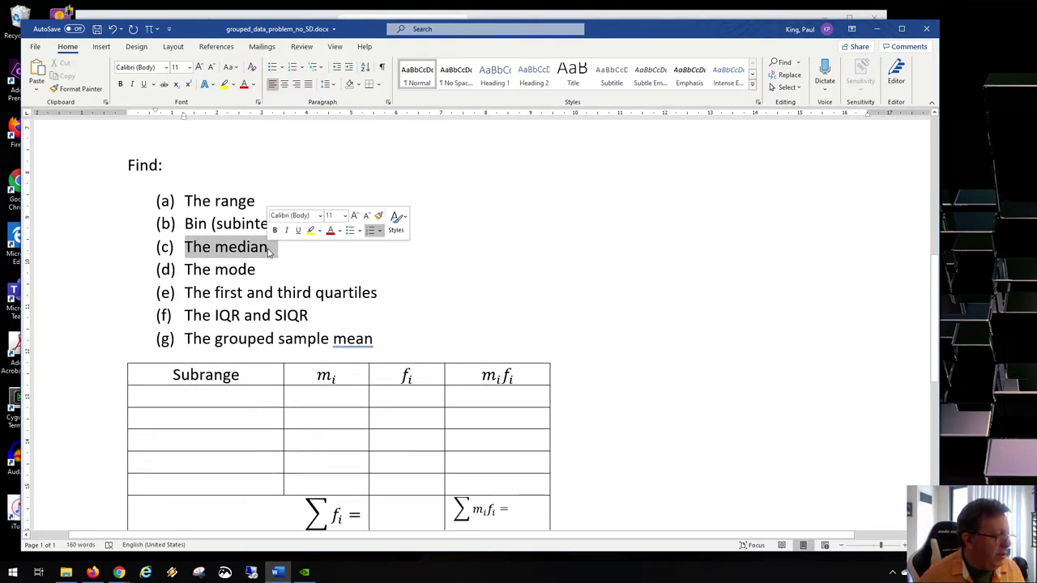
key("alt+Tab")
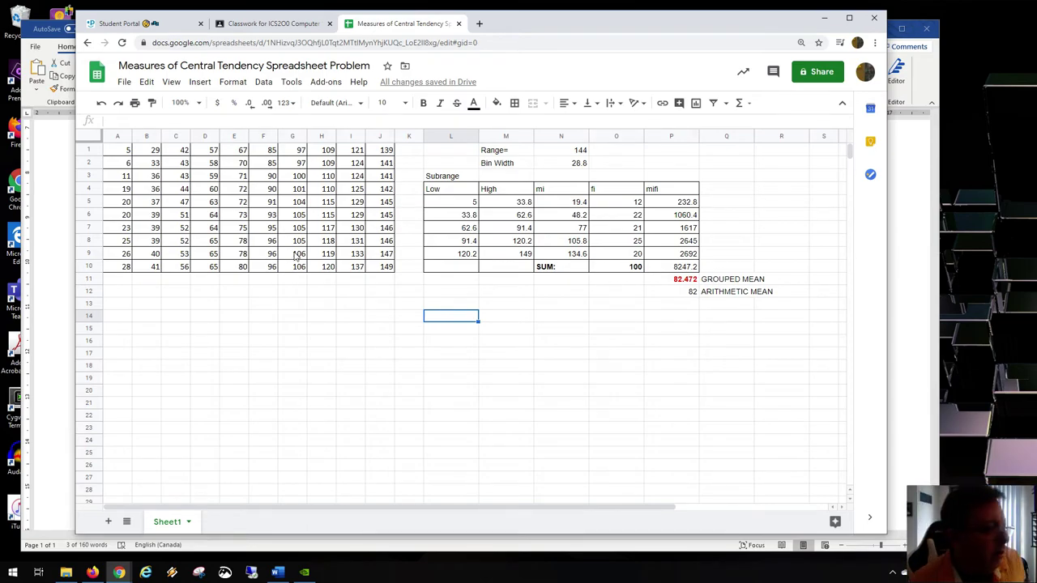
left_click(490, 318)
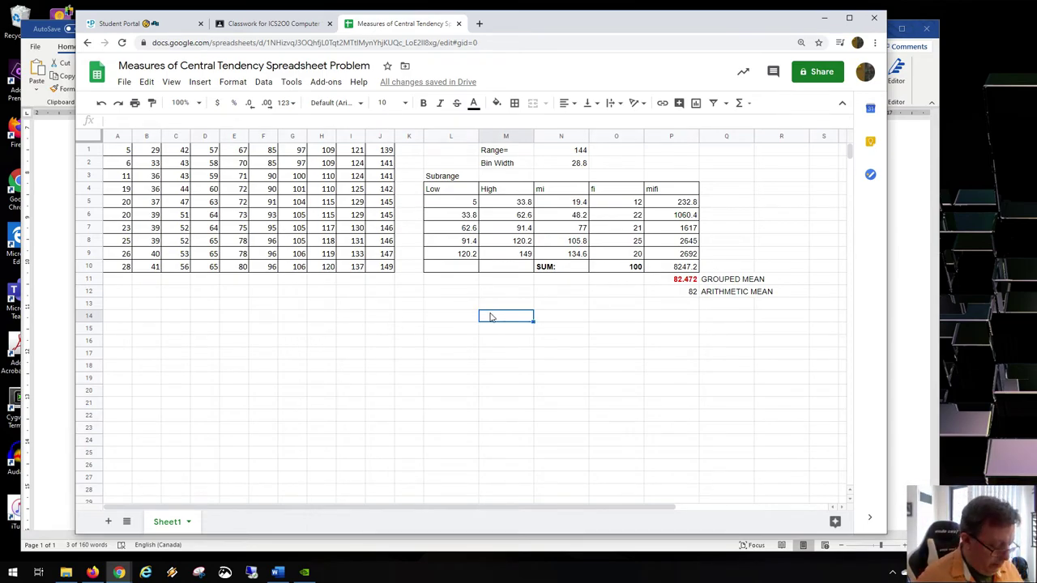
type("Median")
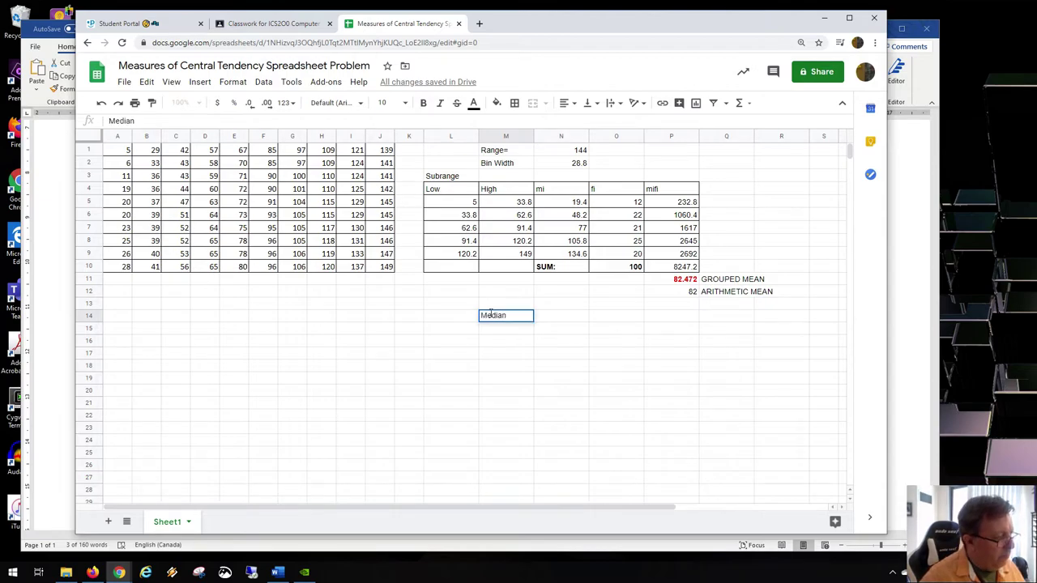
key("Left")
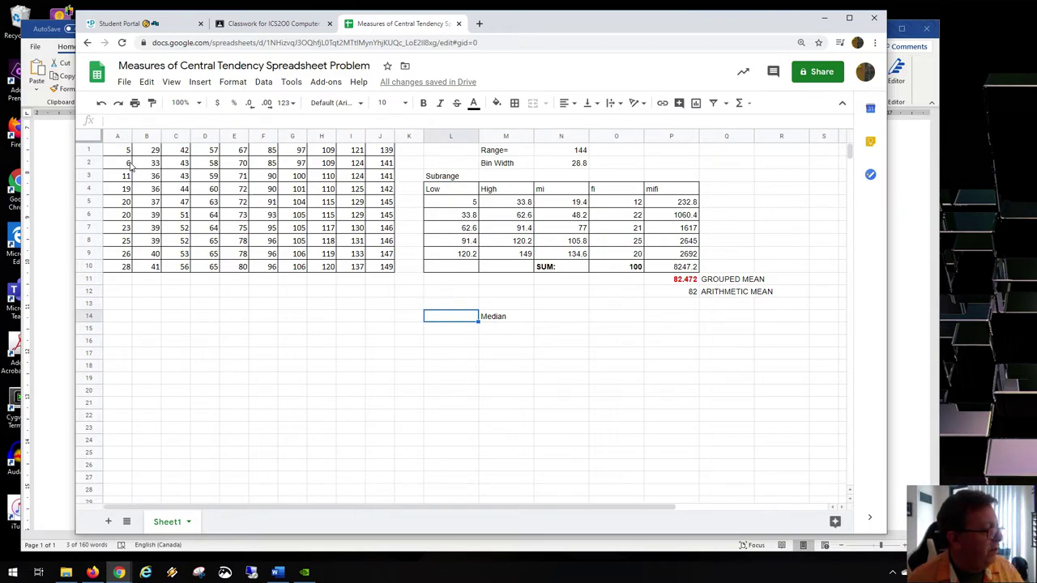
Count the sorted data in A1:J10 column by column from both ends to locate the two middle values.
left_click_drag(126, 155, 122, 258)
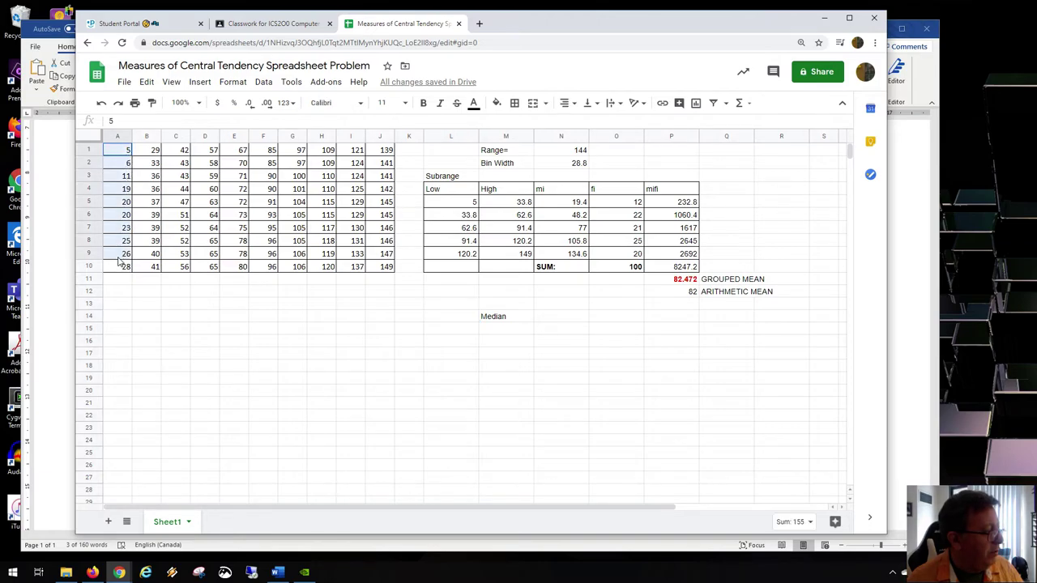
left_click(146, 153)
left_click_drag(147, 153, 146, 267)
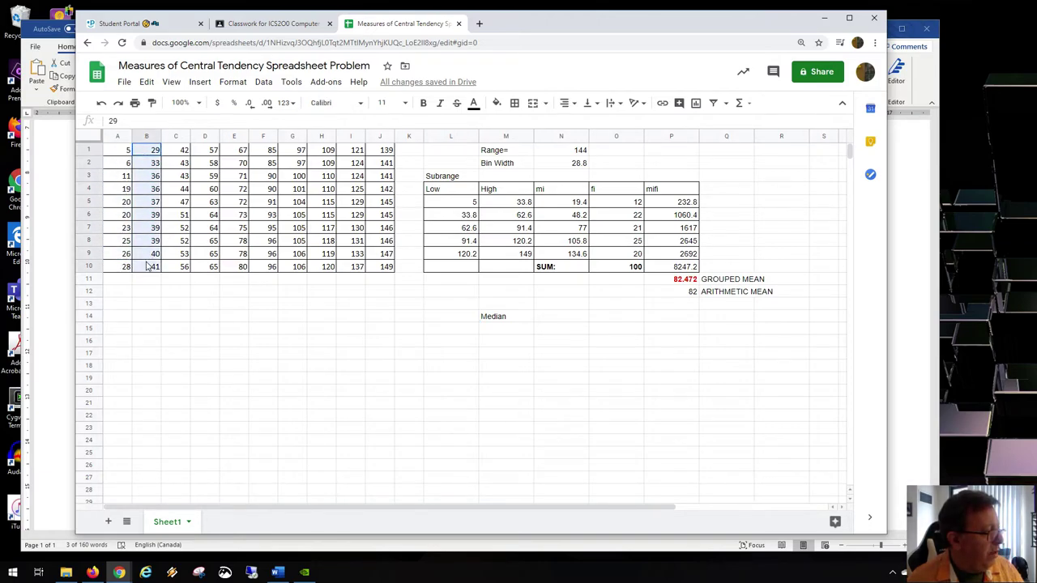
left_click_drag(174, 154, 179, 255)
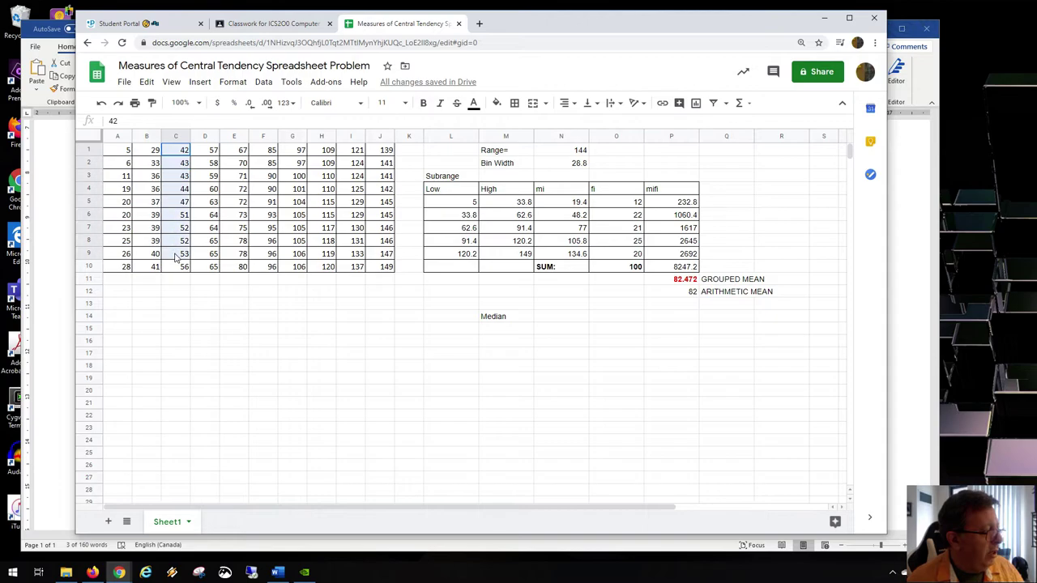
left_click_drag(233, 153, 230, 265)
left_click(232, 267)
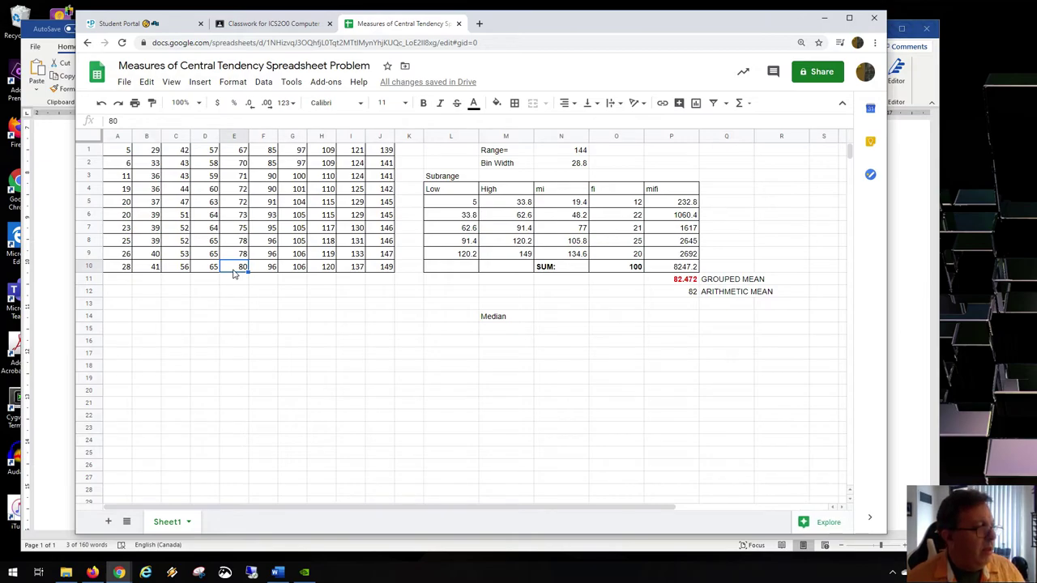
left_click_drag(381, 268, 387, 151)
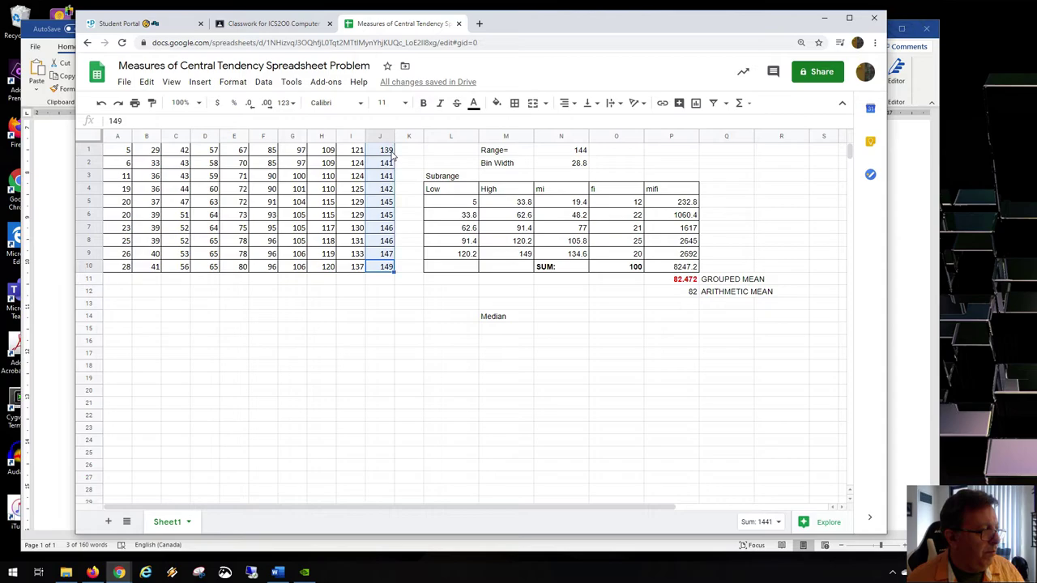
left_click(356, 267)
left_click_drag(356, 270, 357, 150)
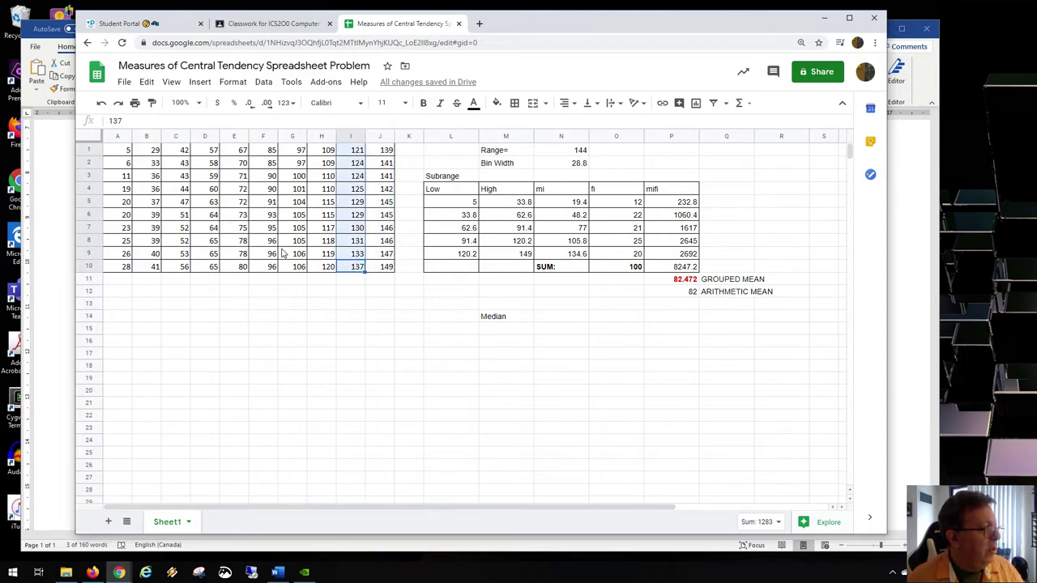
left_click_drag(267, 273, 272, 152)
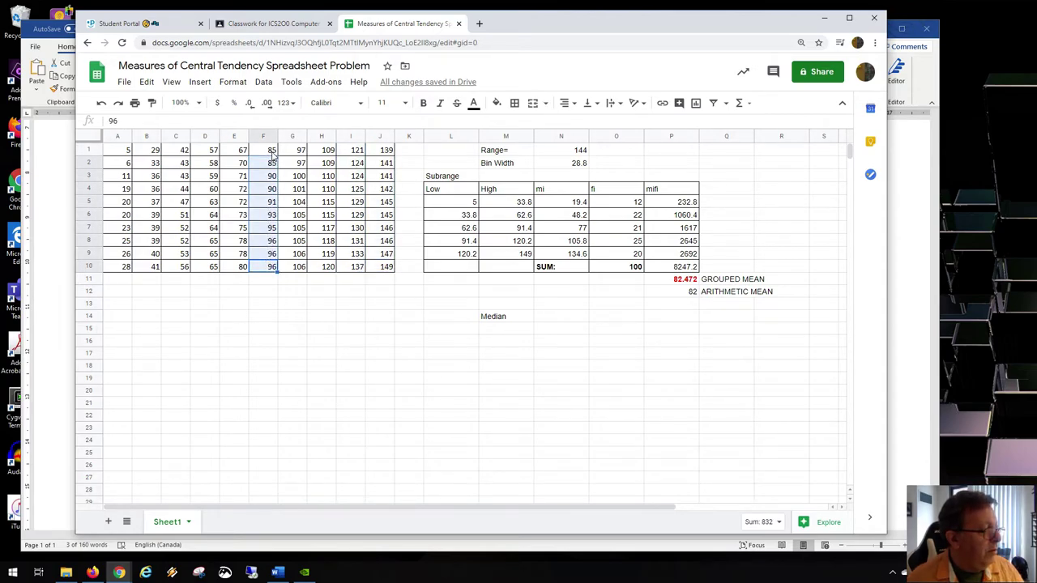
left_click(273, 152)
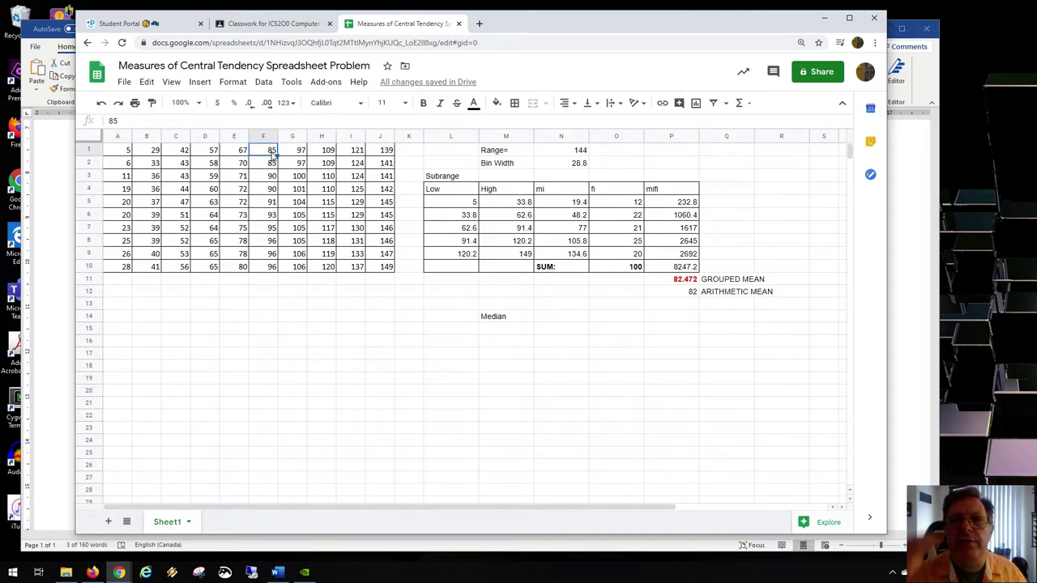
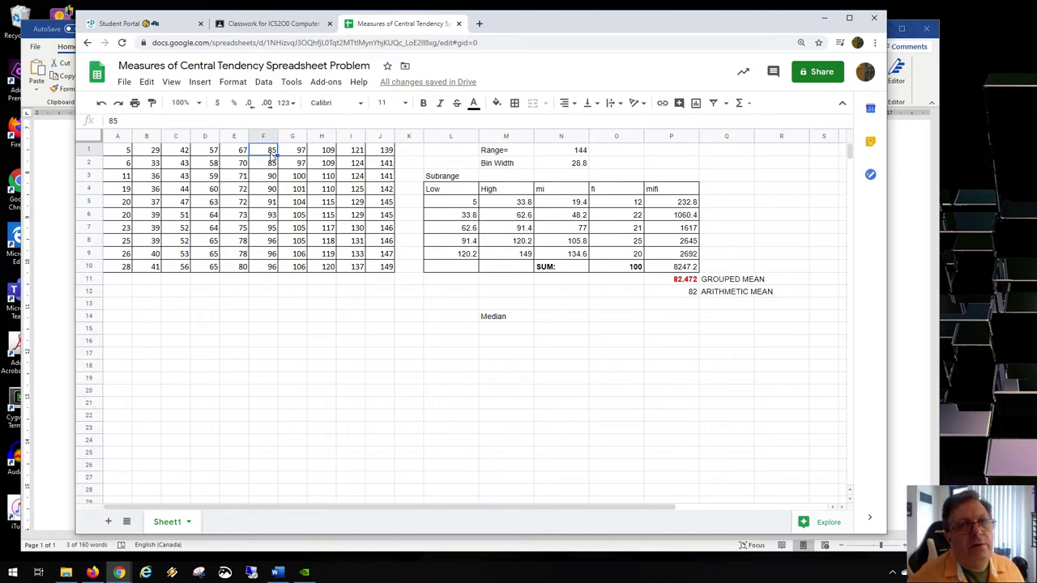
Enter 82.5 as the manually determined median in cell L14, beside the Median label.
left_click(466, 320)
type("82.5")
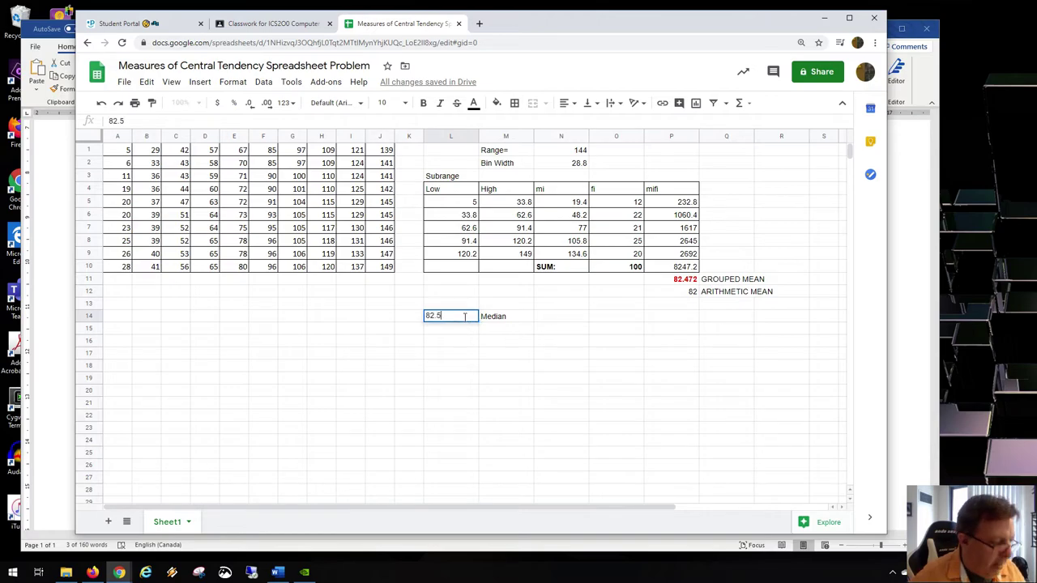
key("Return")
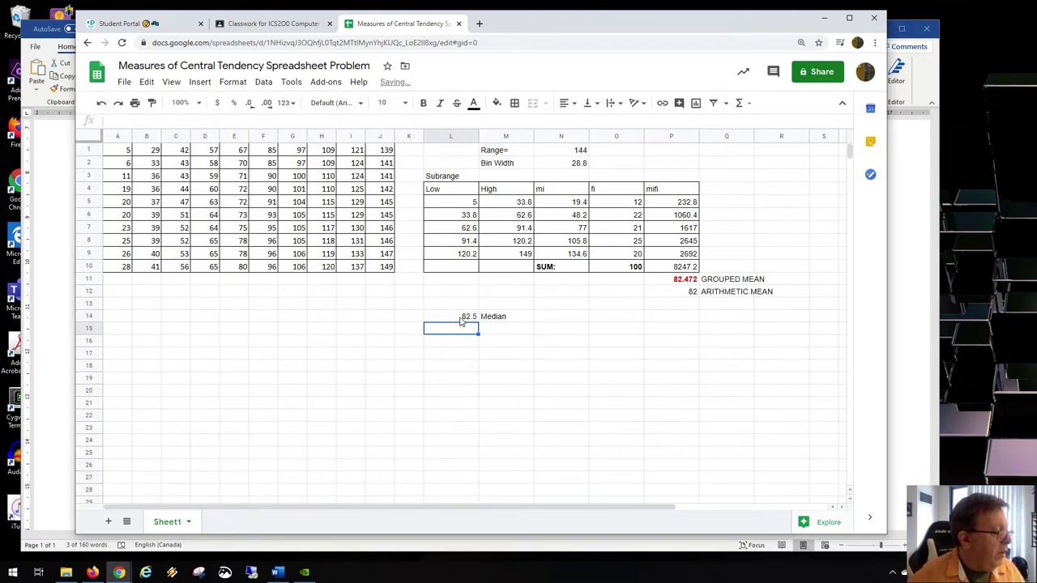
Calculate the median of A1:J10 in cell K14 with the formula =median(A1:J10).
left_click(407, 318)
type("=")
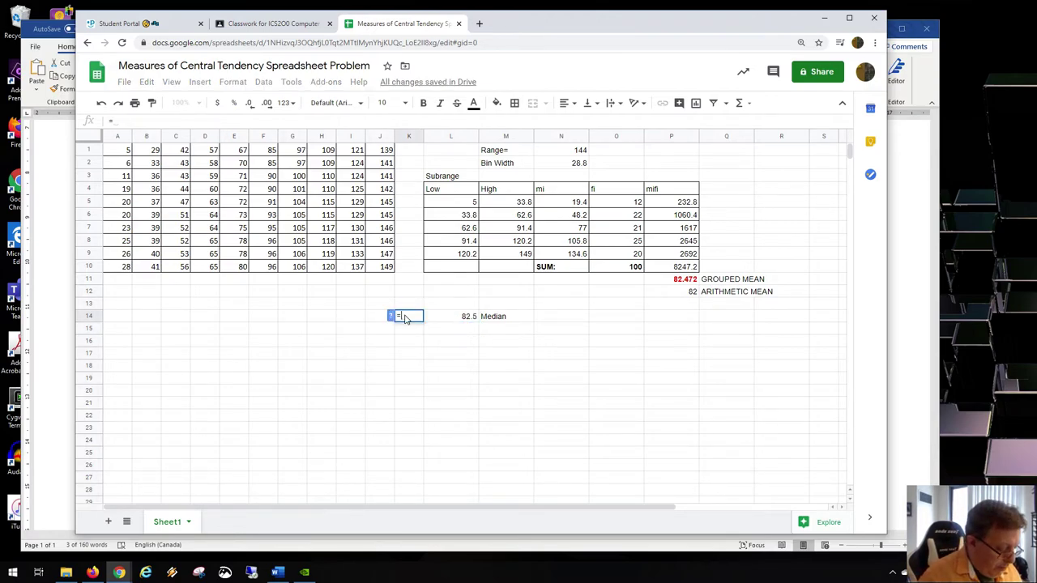
type("median")
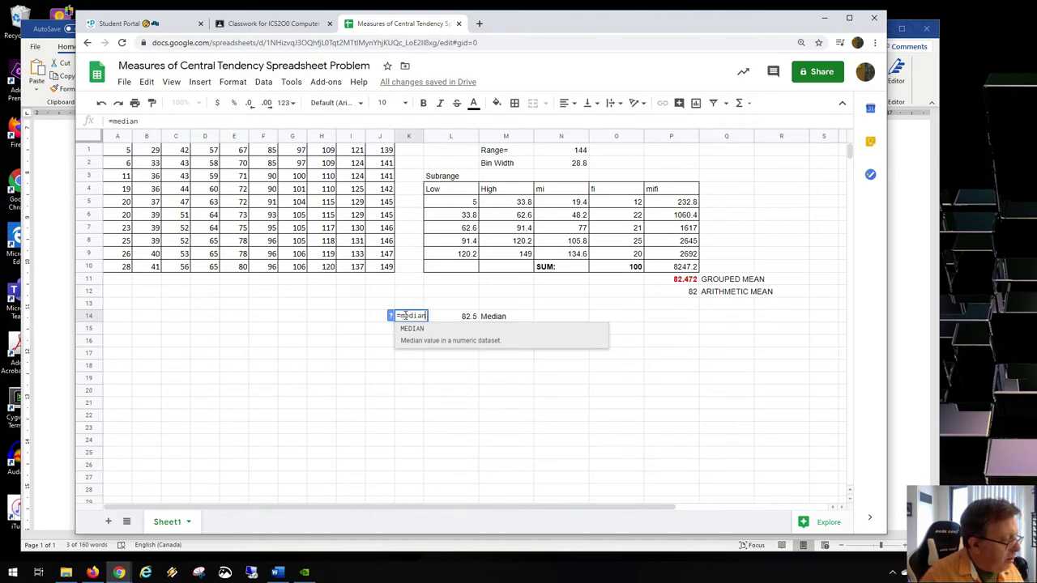
type("(")
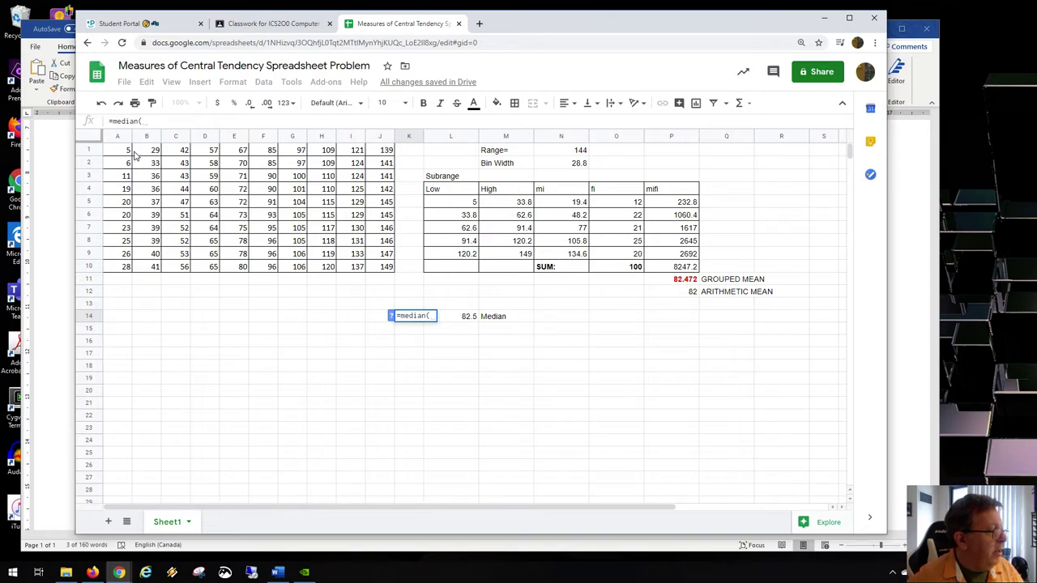
left_click_drag(122, 152, 379, 270)
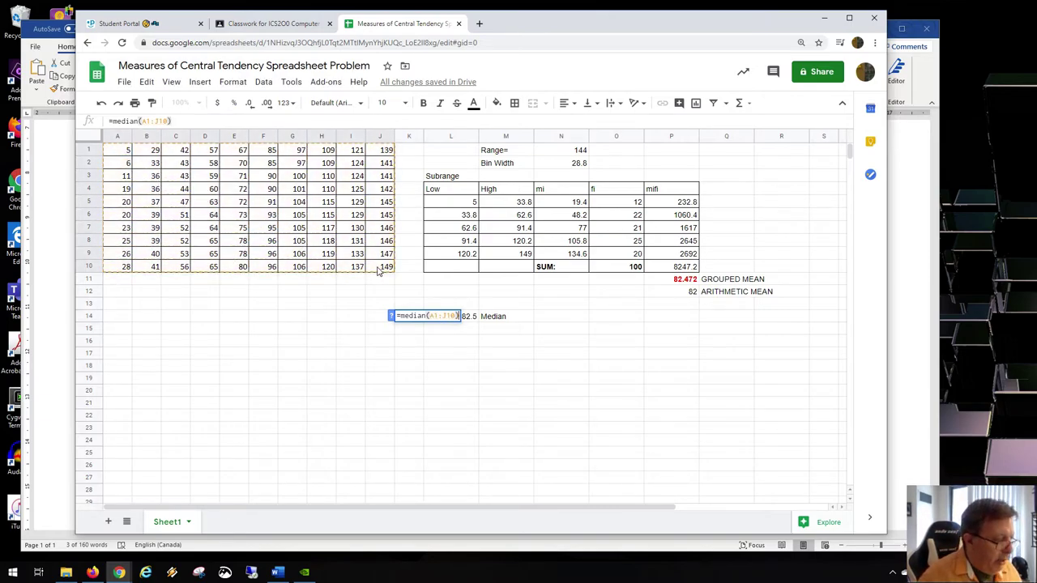
key("Return")
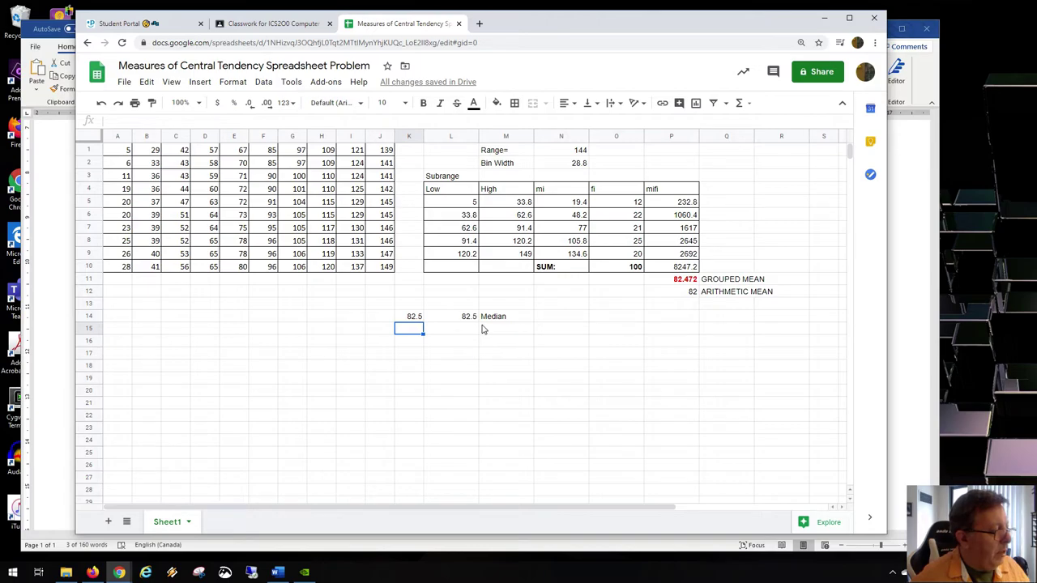
Check the mode item in the Word document's Find list, and label cell M15 "Mode" in the spreadsheet.
key("alt+Tab")
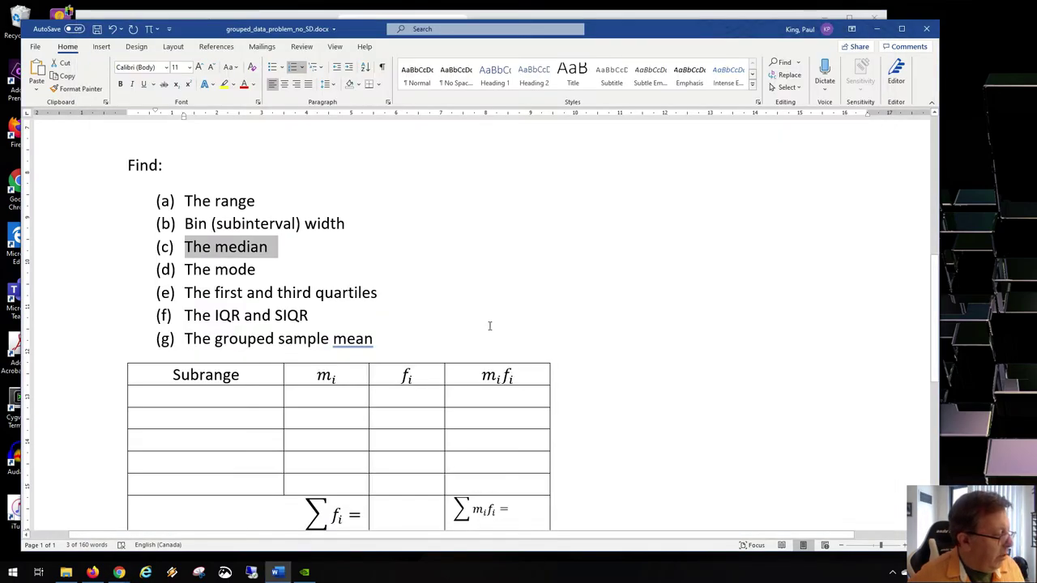
left_click(275, 277)
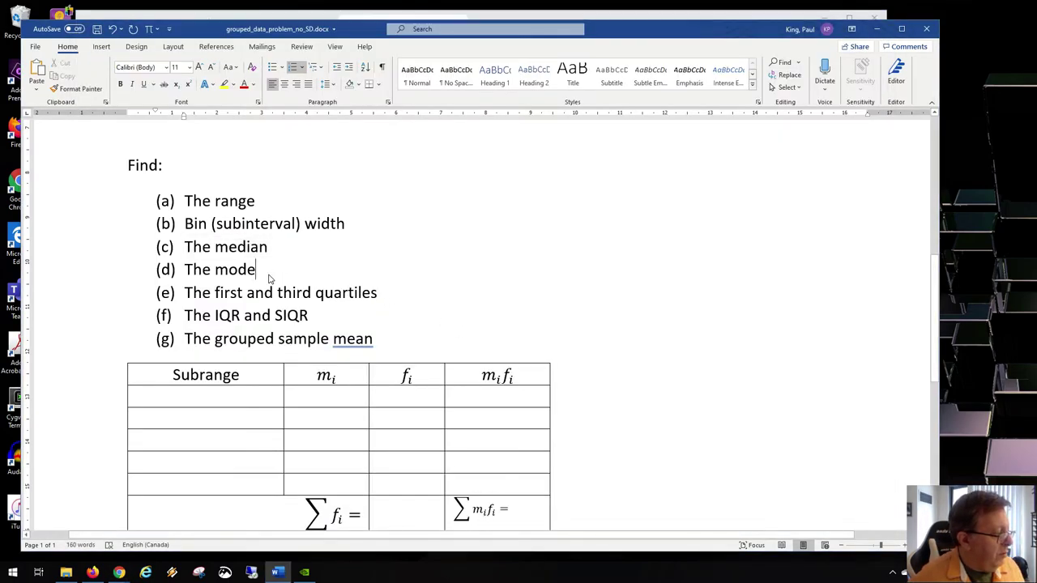
key("alt+Tab")
left_click(489, 333)
type("Mode")
key("Left")
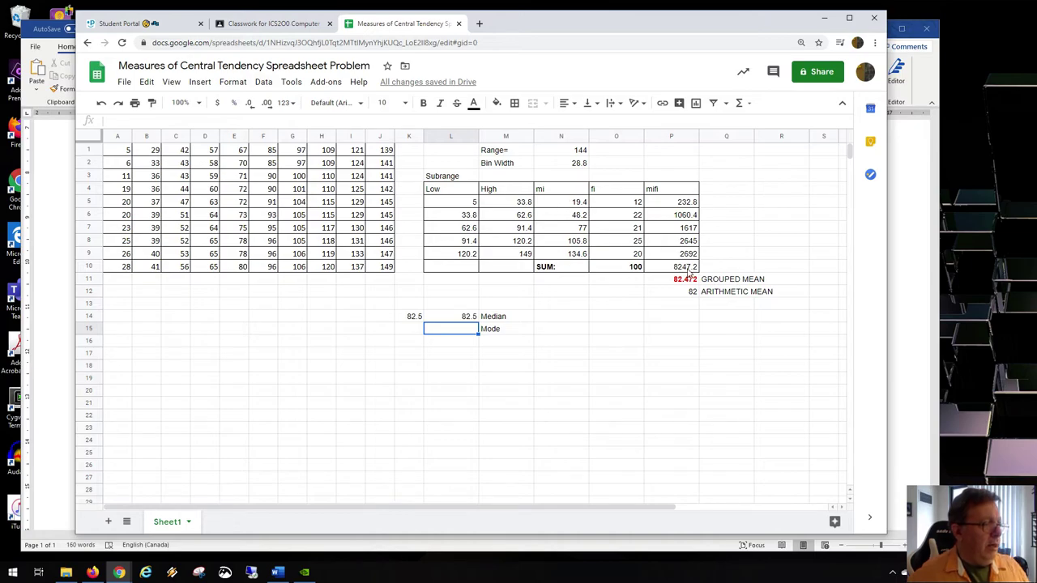
Inspect the frequency and midpoint of the 91.4 to 120.2 class, and calculate the data's mode in L15 with =mode(A1:J10).
left_click(615, 243)
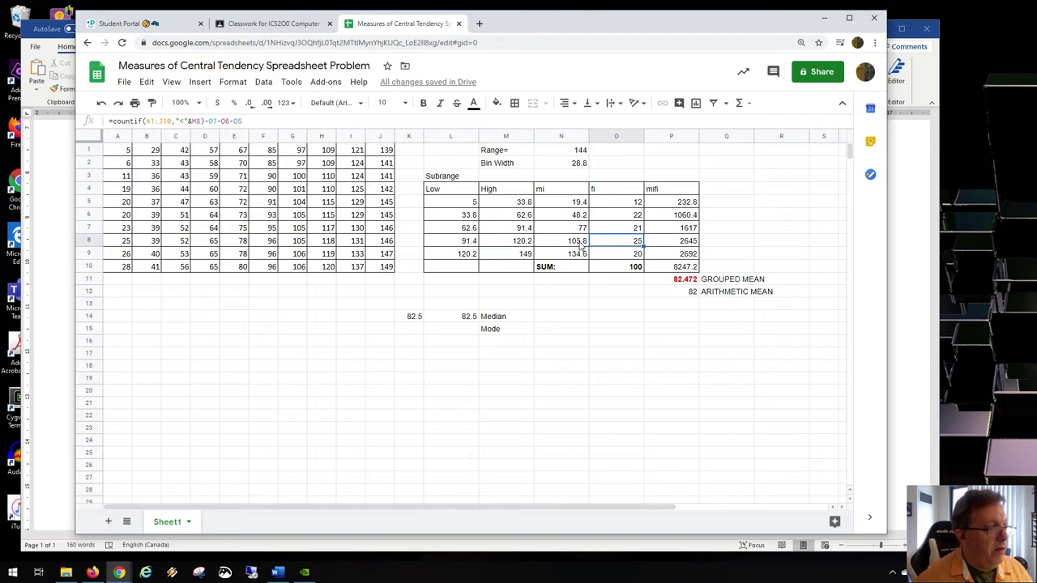
left_click(579, 243)
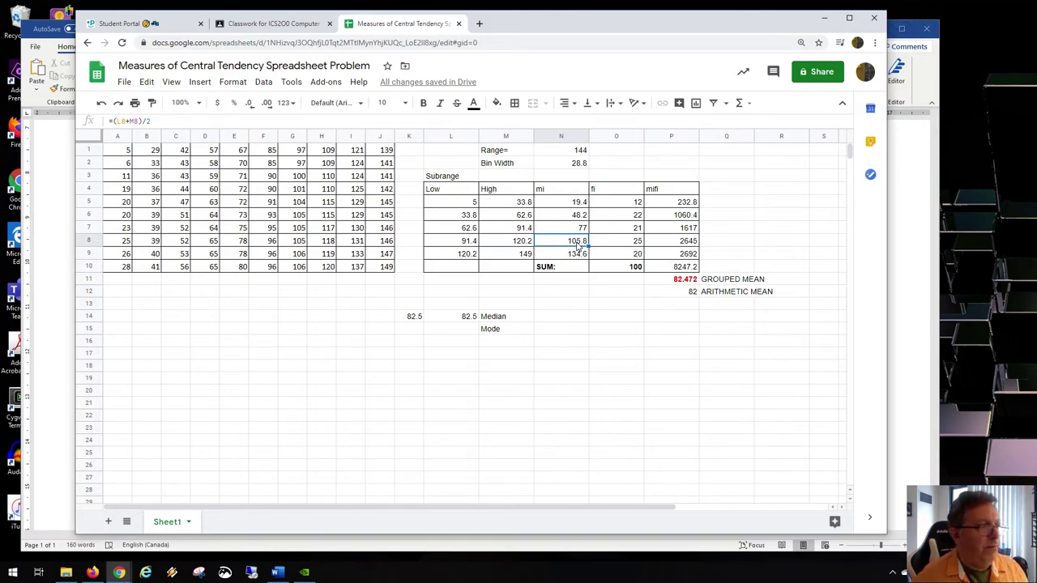
left_click(468, 331)
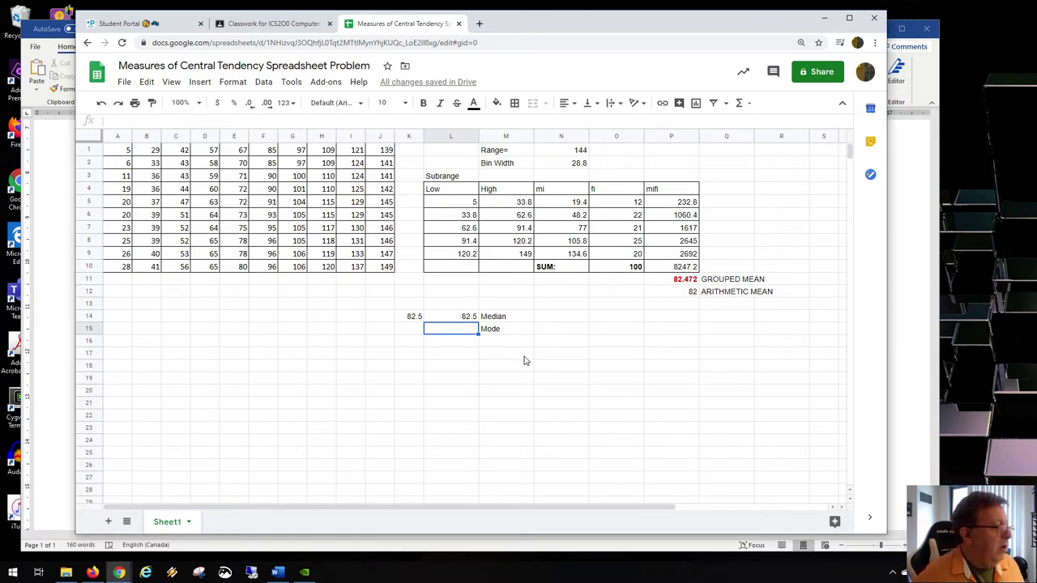
type("=")
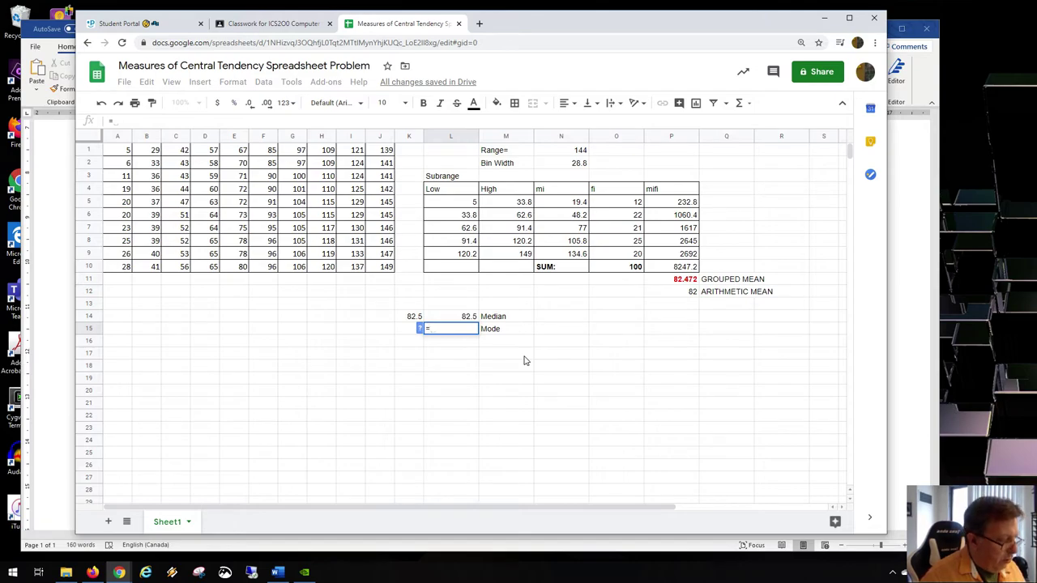
type("mode(")
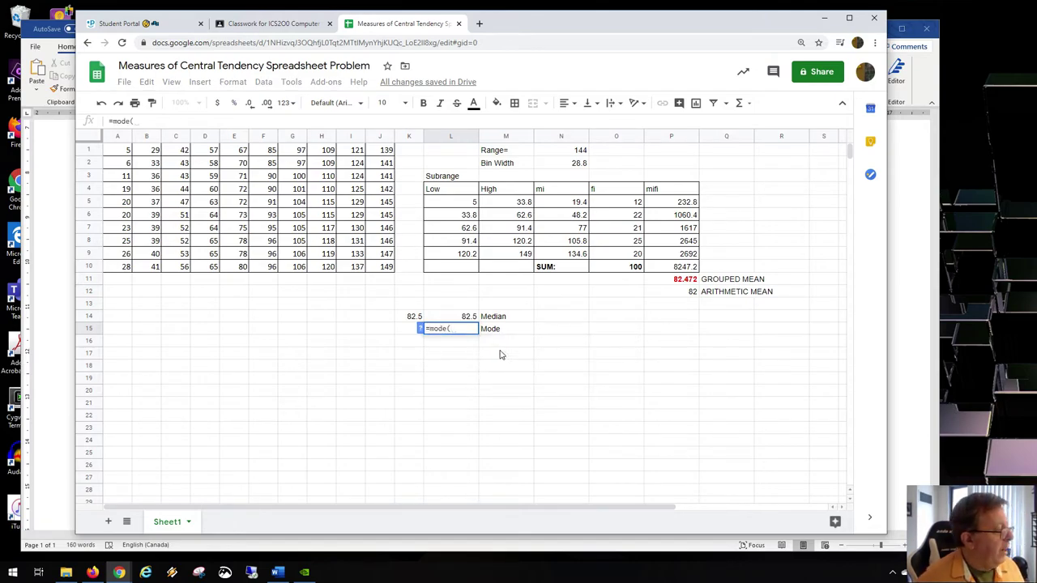
left_click_drag(126, 154, 382, 266)
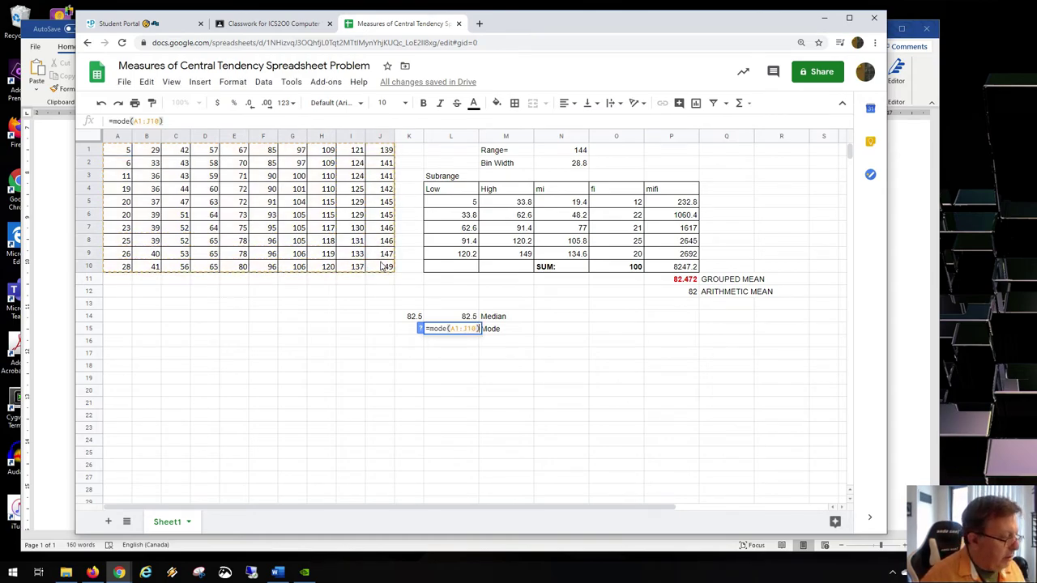
key("Return")
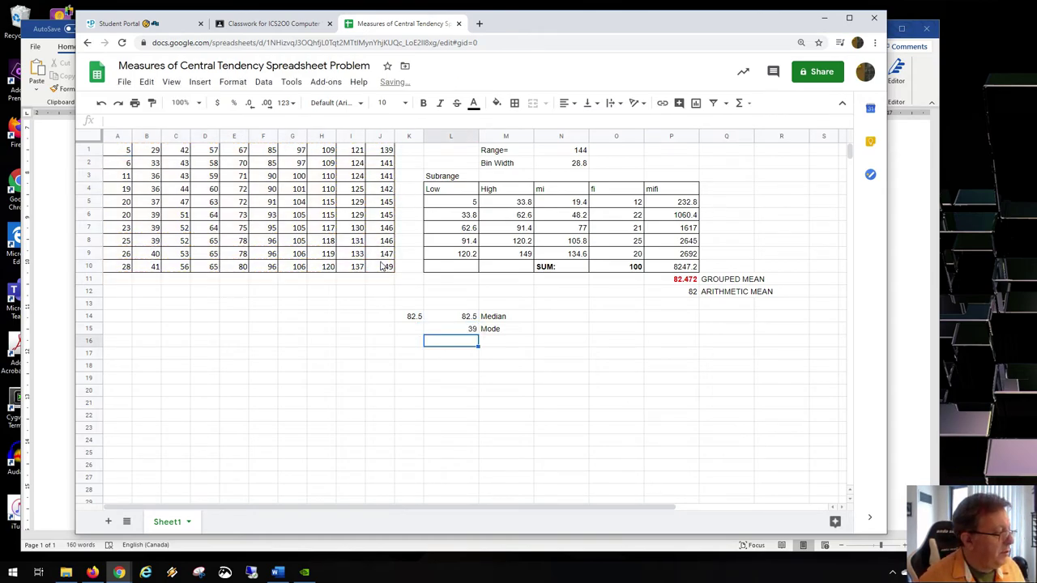
left_click(454, 329)
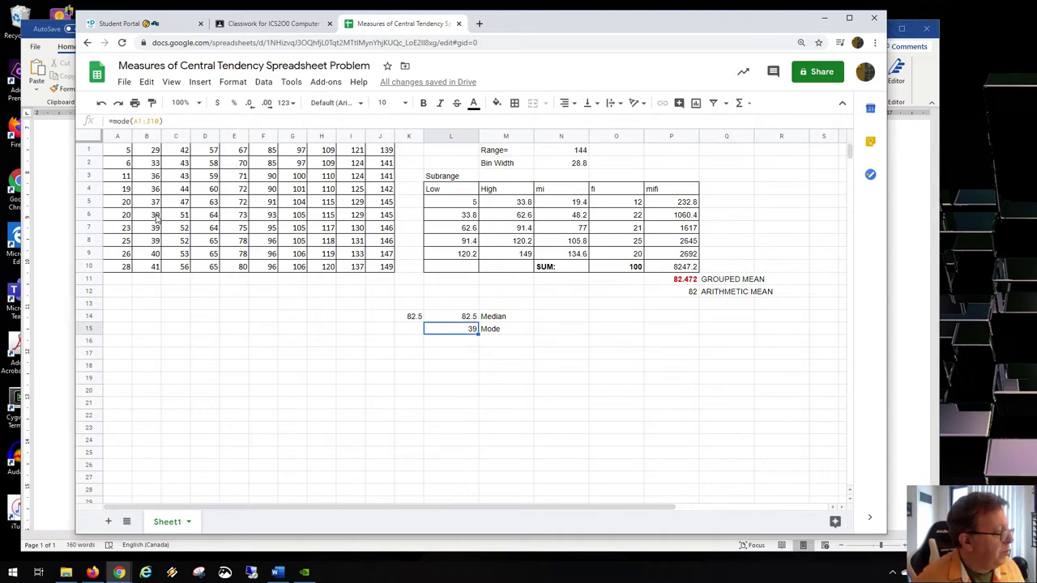
Compare the repeated values in B6:B8 and G6:G8 with the calculated mode, and enter 105 as the other mode in K15.
left_click_drag(156, 215, 153, 244)
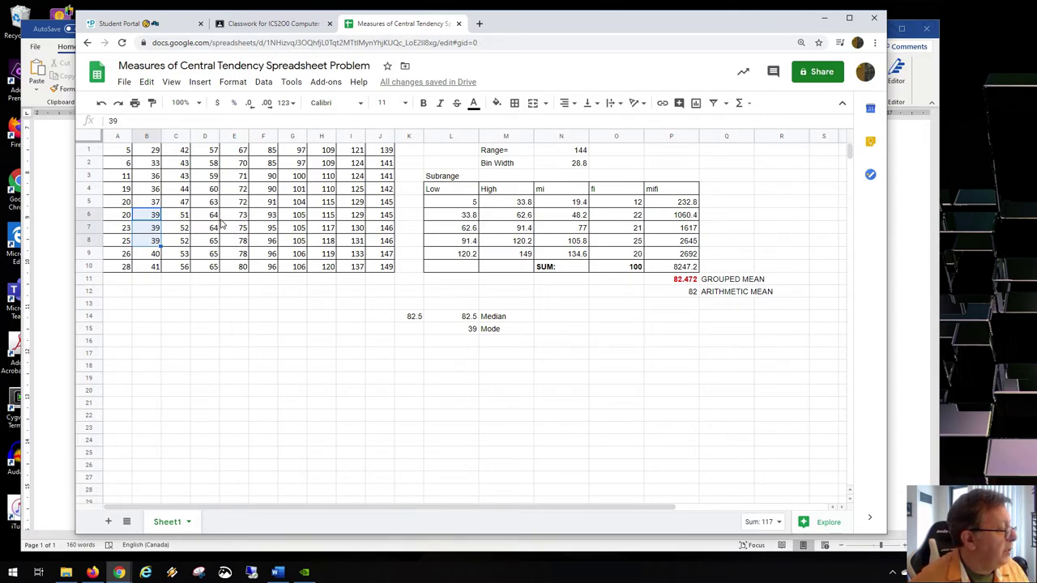
left_click_drag(301, 216, 301, 243)
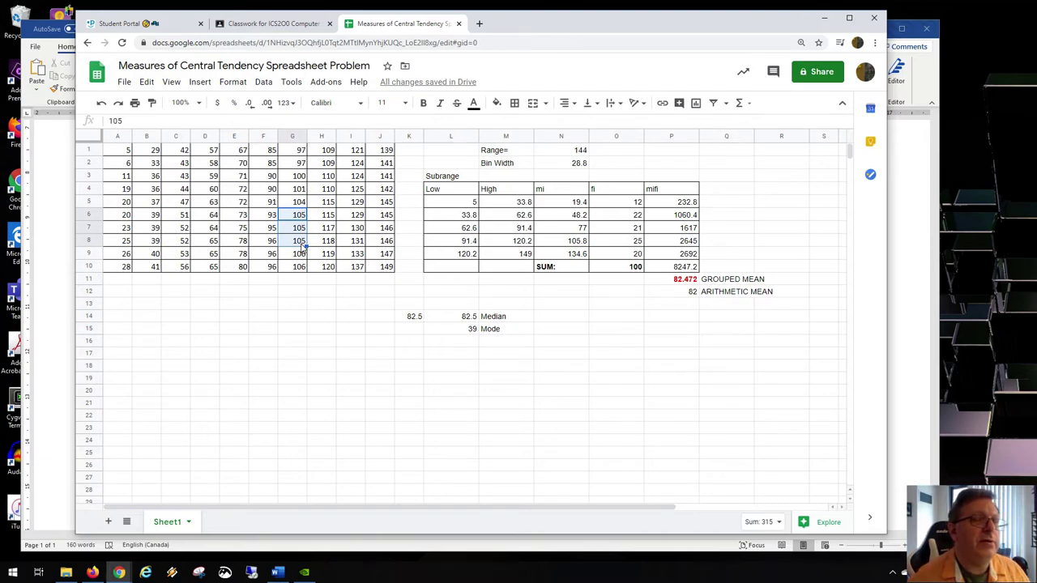
left_click(439, 322)
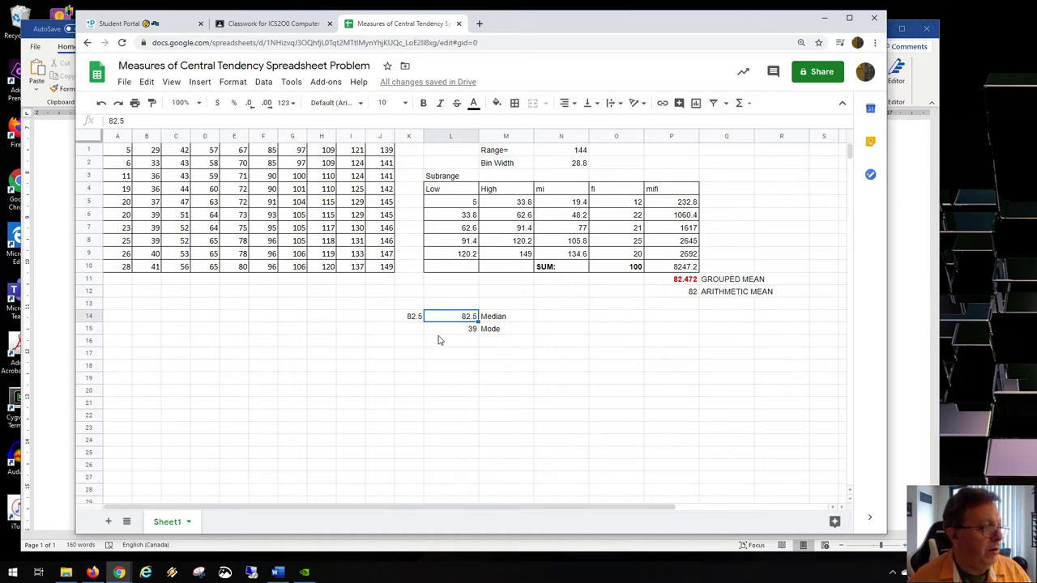
left_click(450, 333)
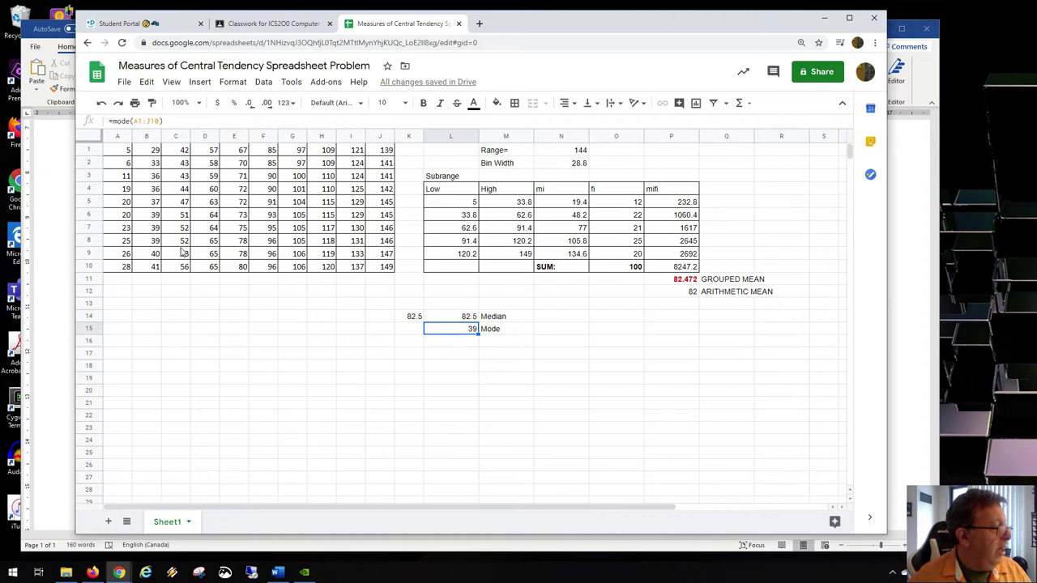
left_click_drag(157, 214, 154, 245)
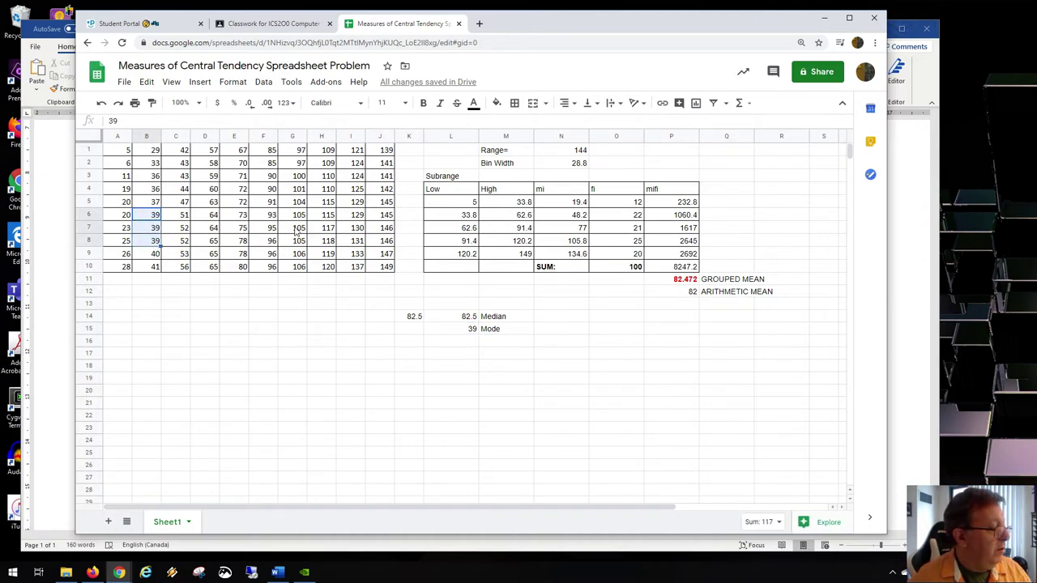
left_click_drag(298, 215, 299, 242)
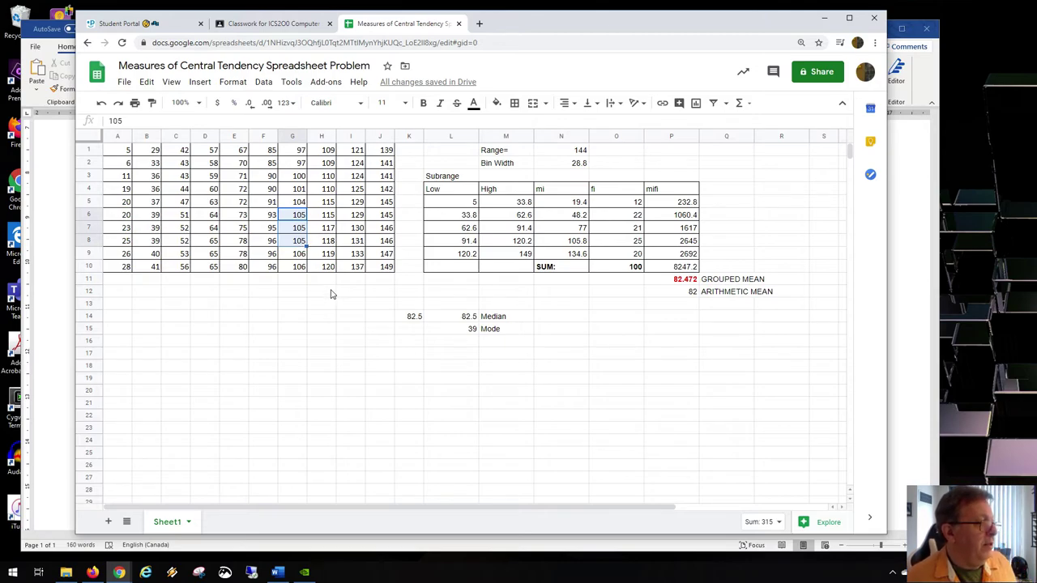
left_click(468, 332)
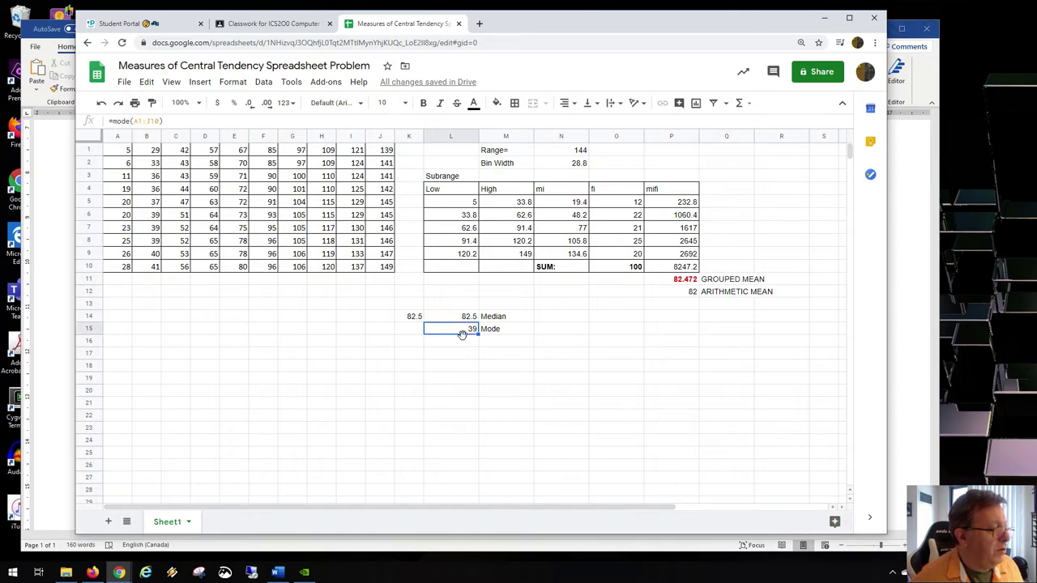
left_click(408, 330)
type("105")
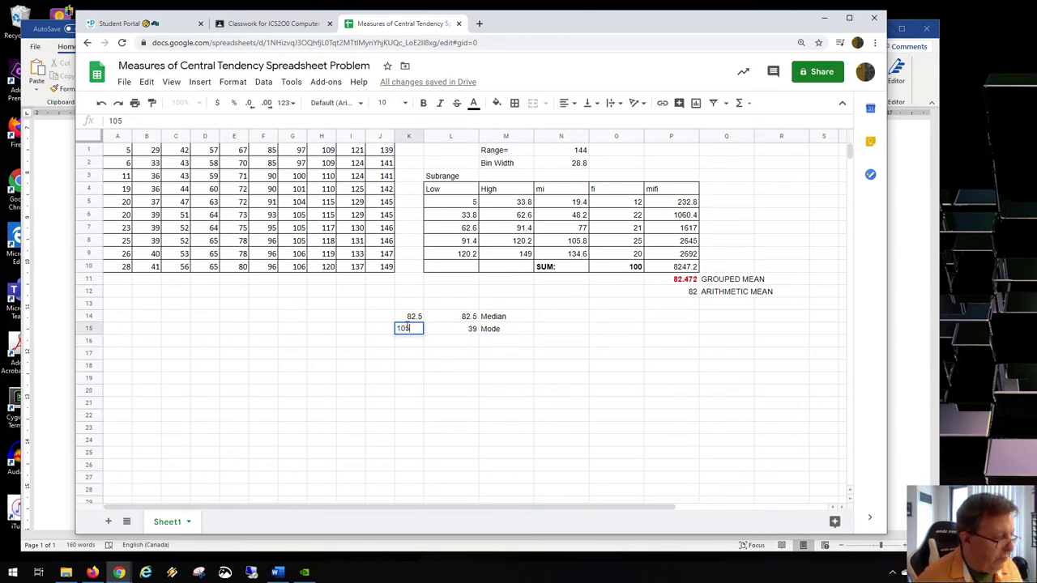
key("Return")
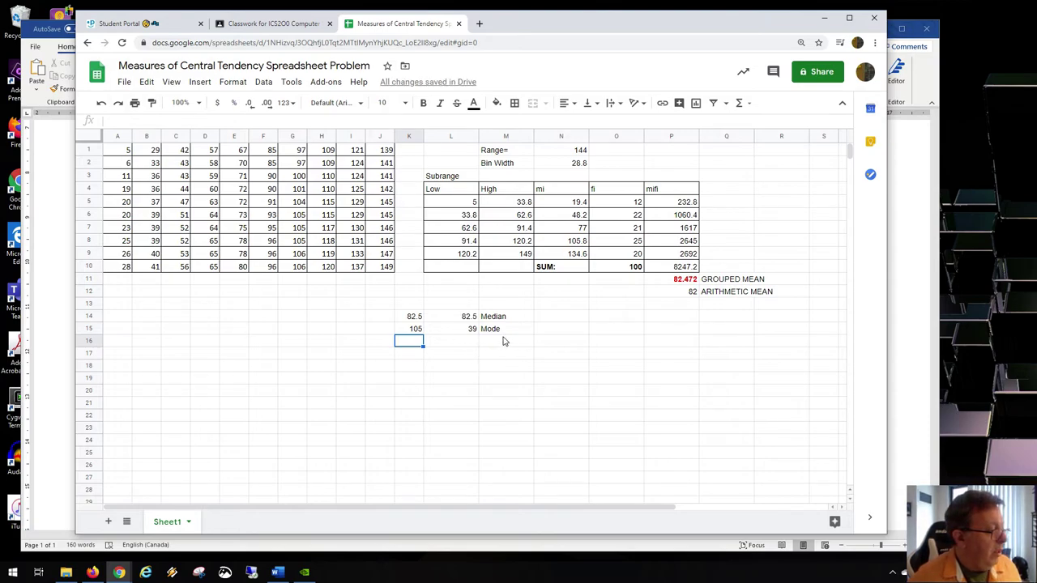
Check the quartiles item in the Word document's Find list, and add the label "Q2" in N14 beside Median in the spreadsheet.
left_click(504, 341)
key("alt+Tab")
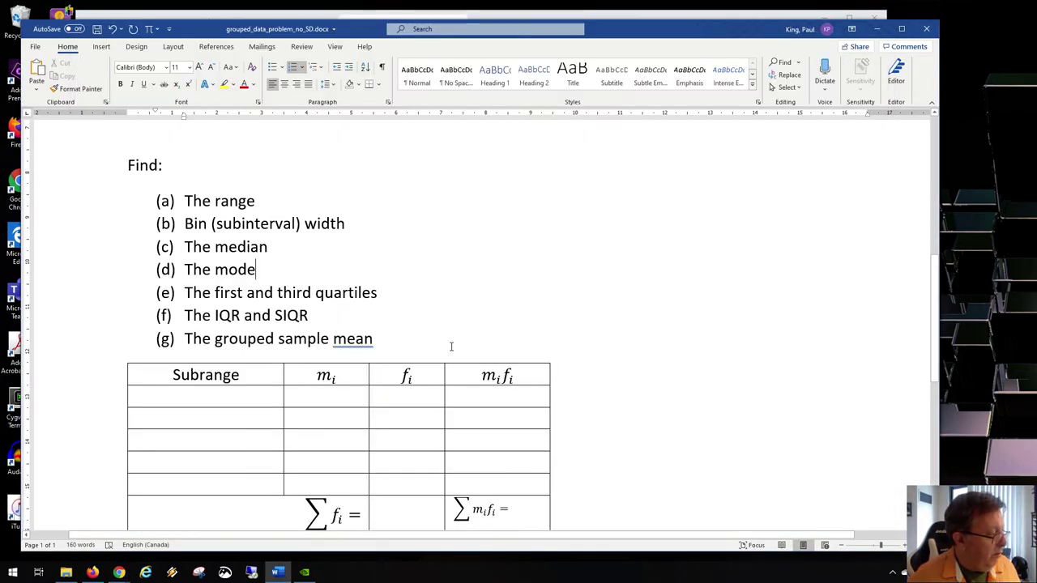
key("alt+Tab")
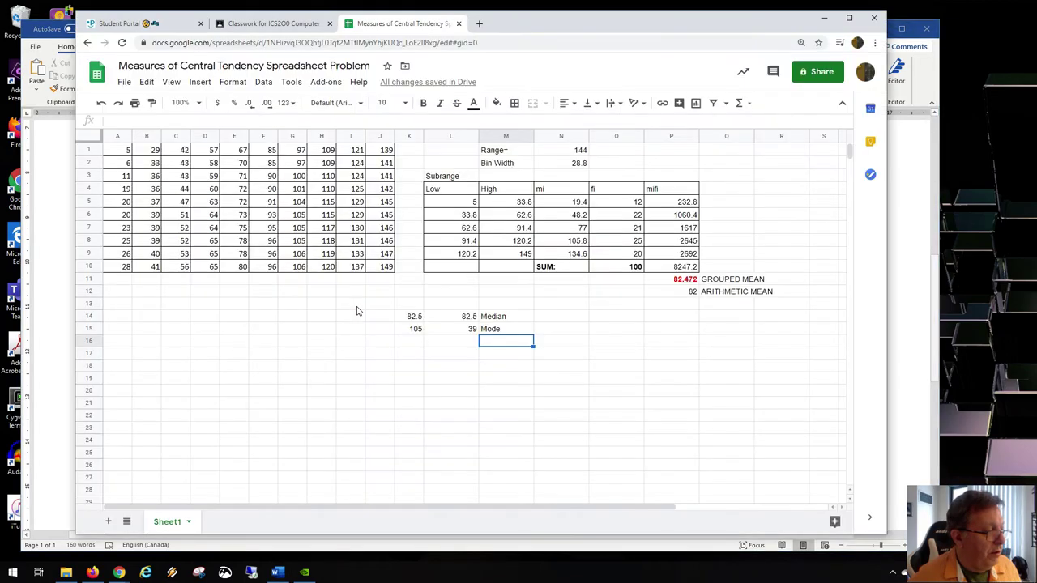
left_click(544, 320)
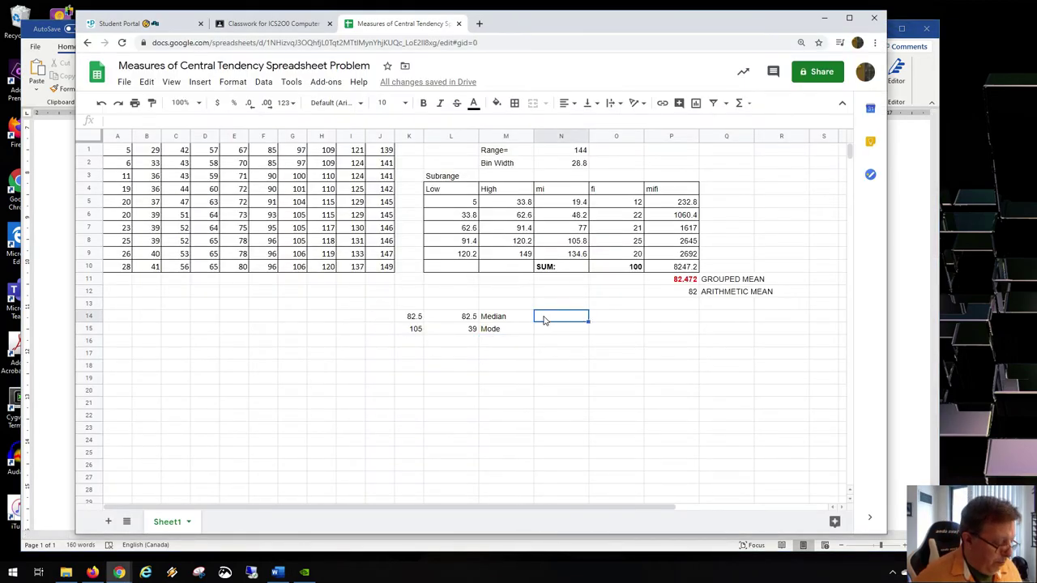
type("=QU")
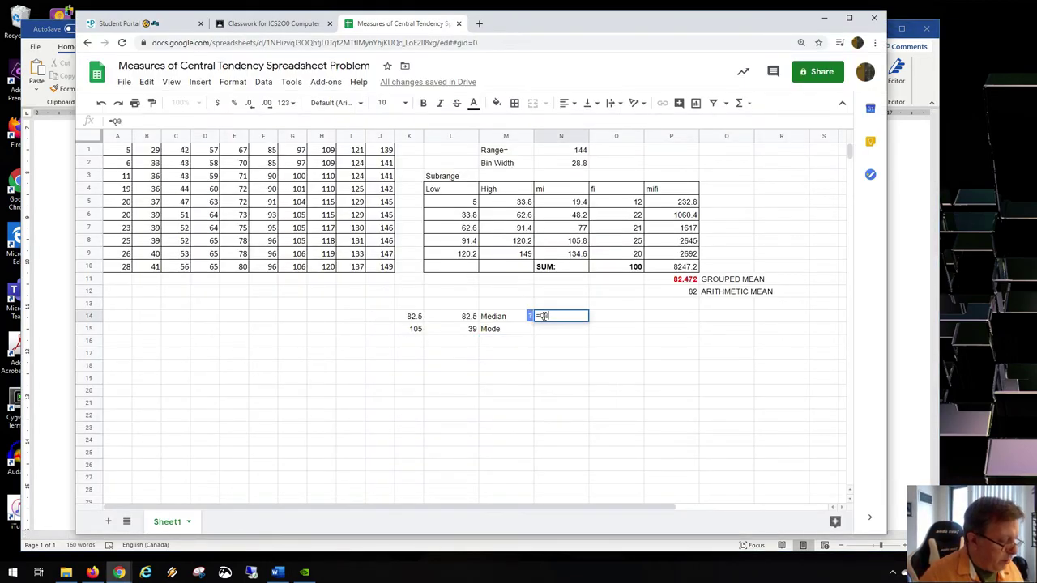
key("BackSpace")
key("BackSpace")
key("BackSpace")
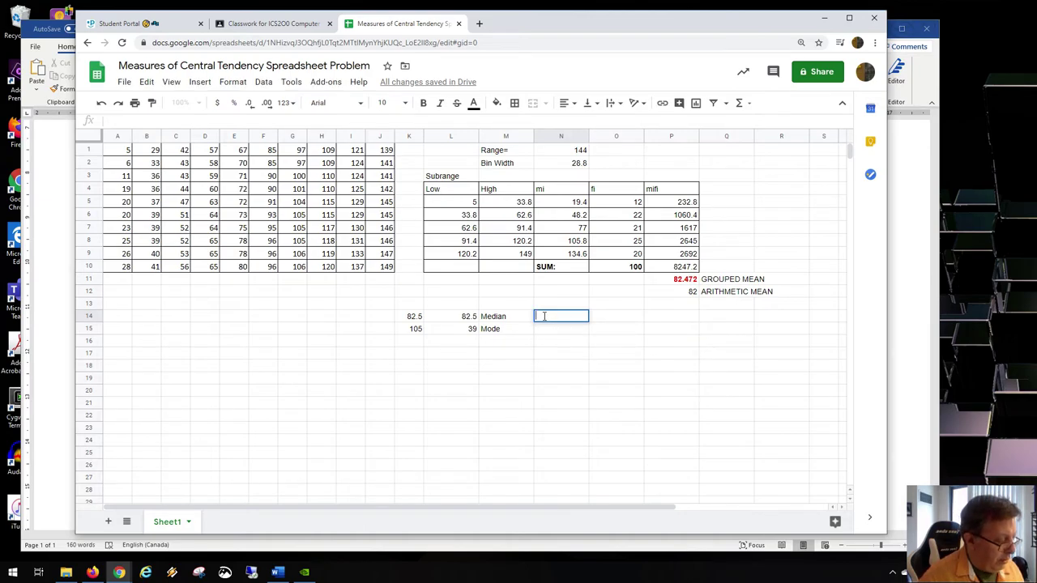
type("Q2")
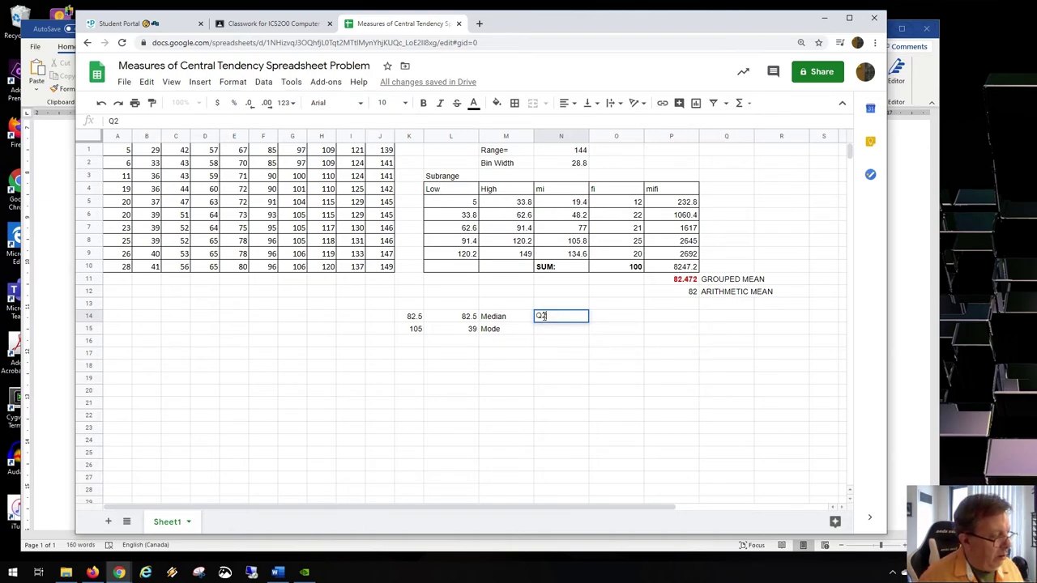
key("Return")
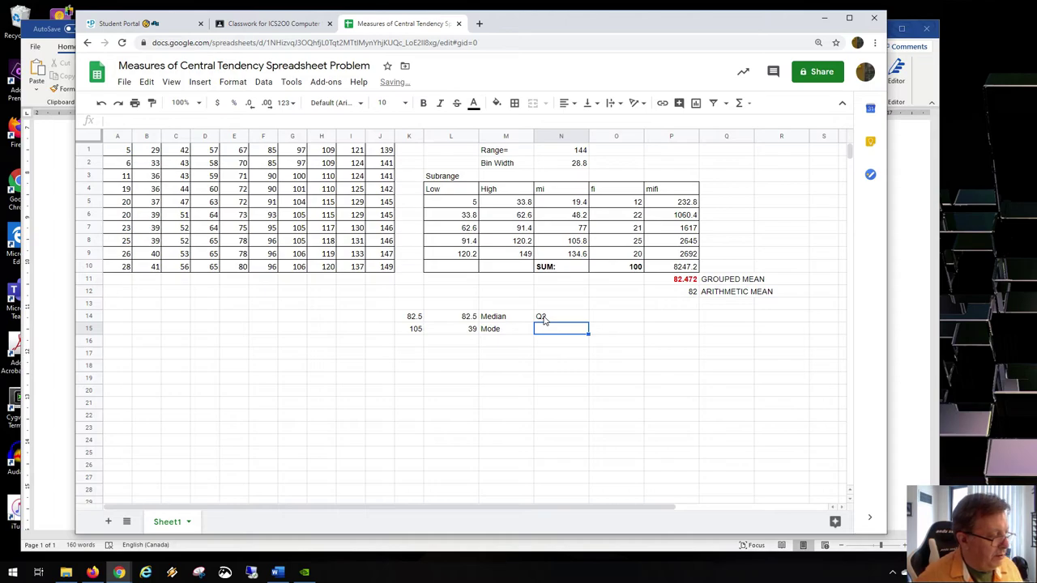
Label cell M16 "Q1" and cell M17 "Q3" below the Mode label.
left_click(496, 343)
type("Q1")
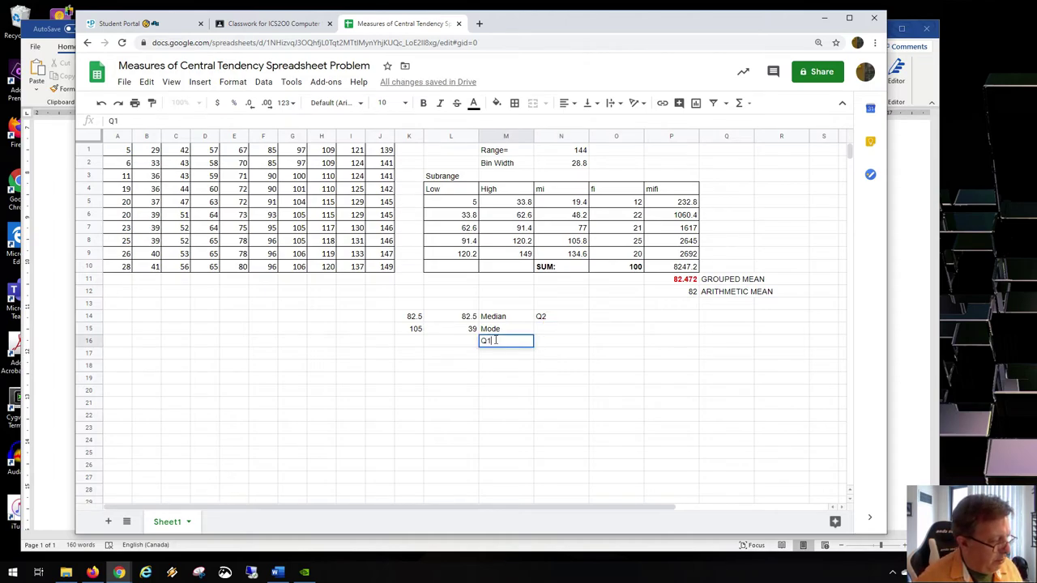
key("Return")
type("Q3")
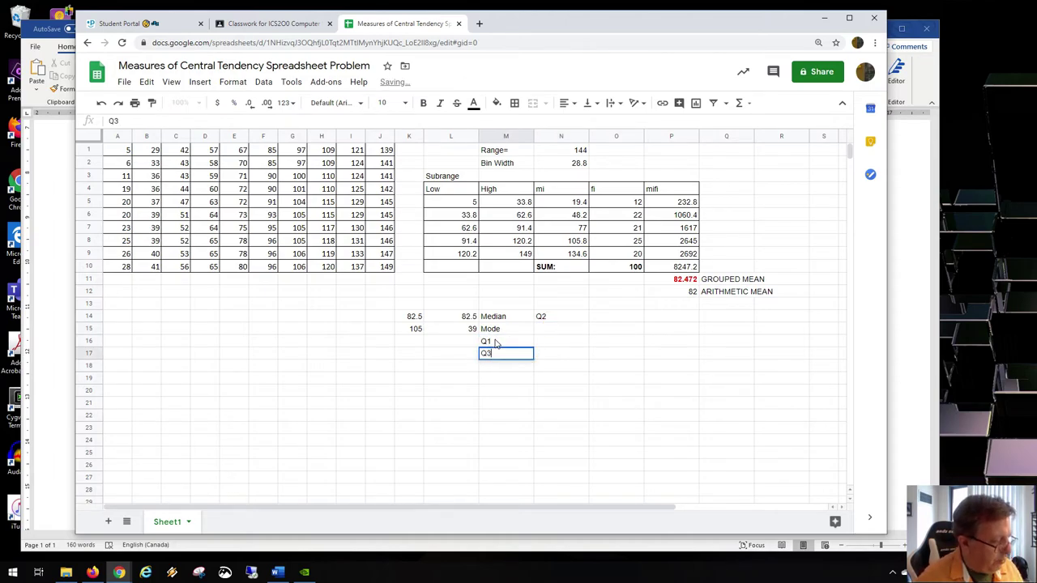
key("Left")
key("Up")
type("=")
key("BackSpace")
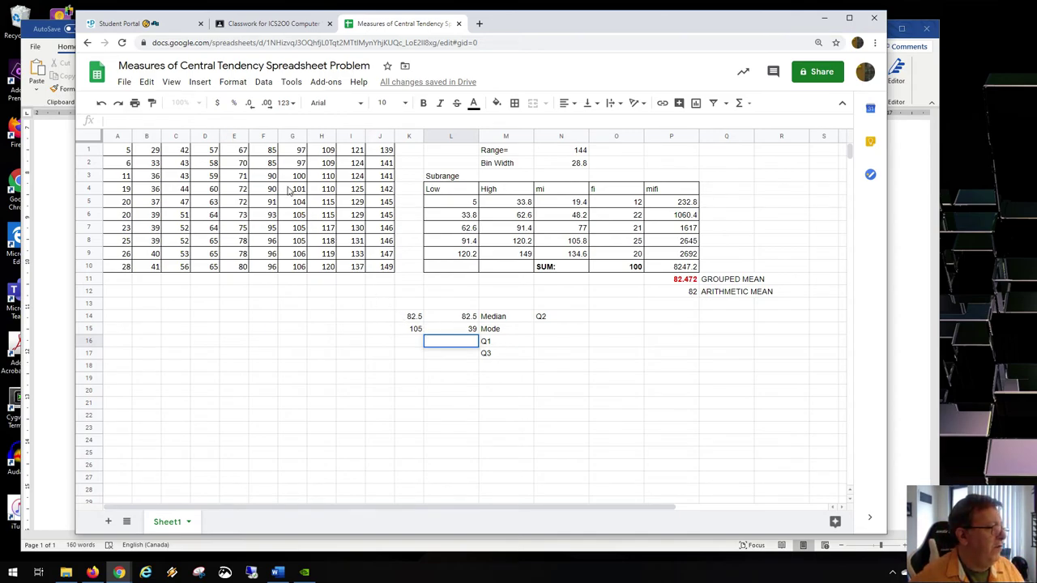
Examine the lower half of the data, A1:E10, counting inward from both ends to locate its two middle values.
left_click_drag(126, 152, 231, 269)
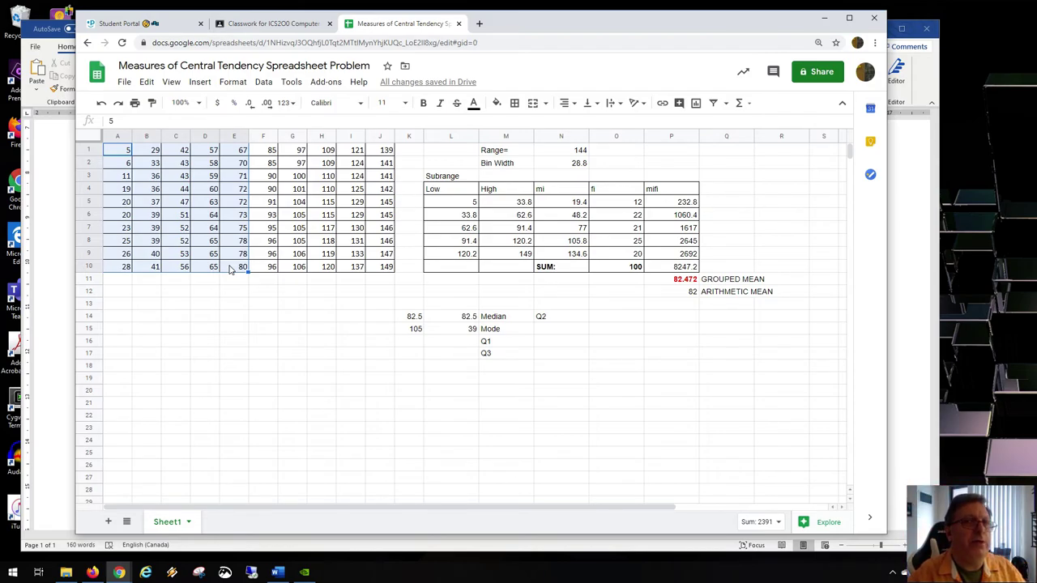
left_click(167, 215)
left_click_drag(122, 153, 121, 268)
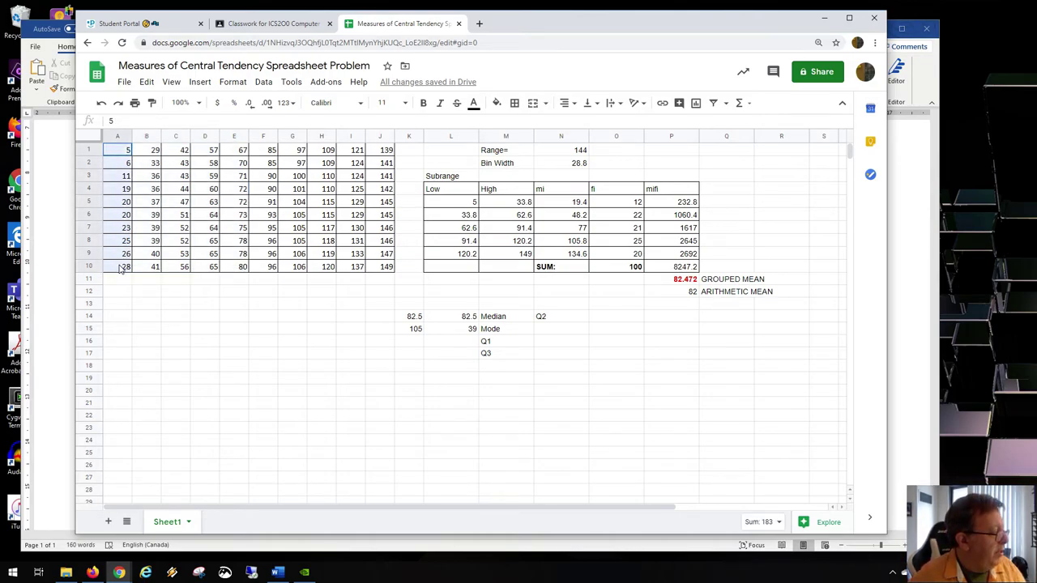
left_click_drag(154, 151, 155, 268)
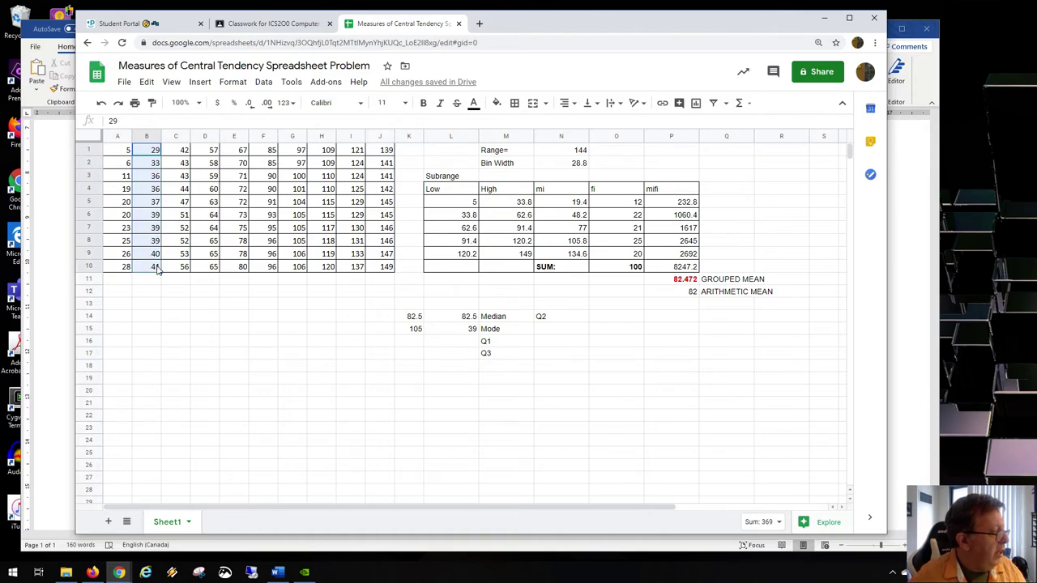
left_click(175, 166)
left_click(176, 179)
left_click(178, 190)
left_click(179, 204)
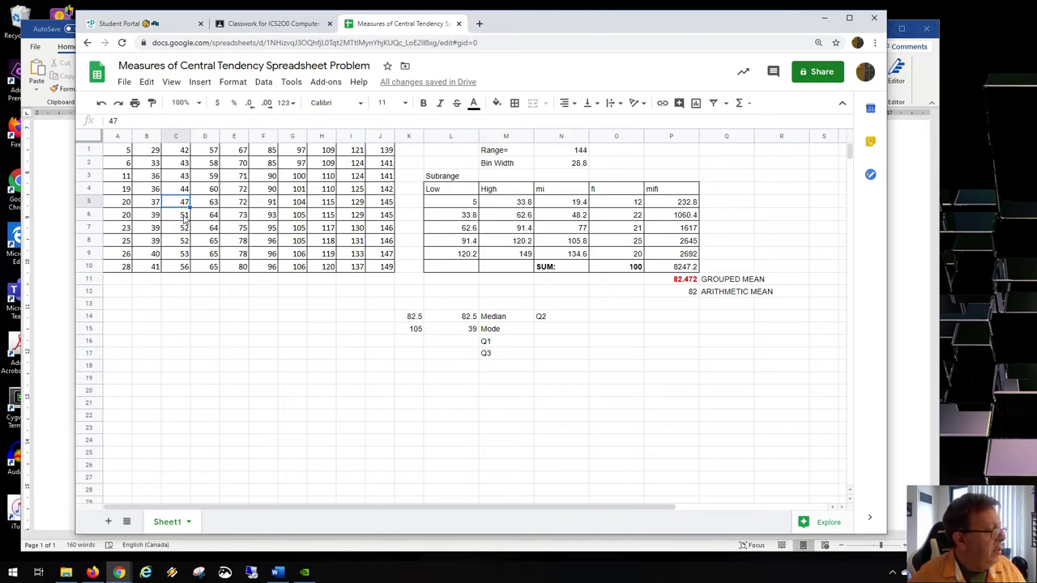
left_click_drag(229, 266, 226, 156)
left_click_drag(209, 266, 209, 158)
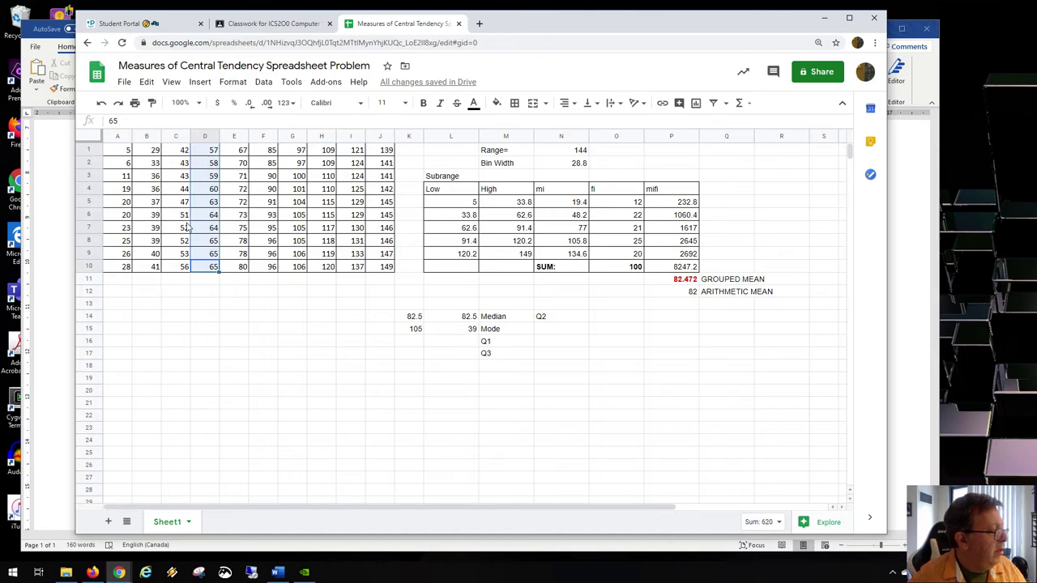
left_click(184, 270)
left_click(181, 253)
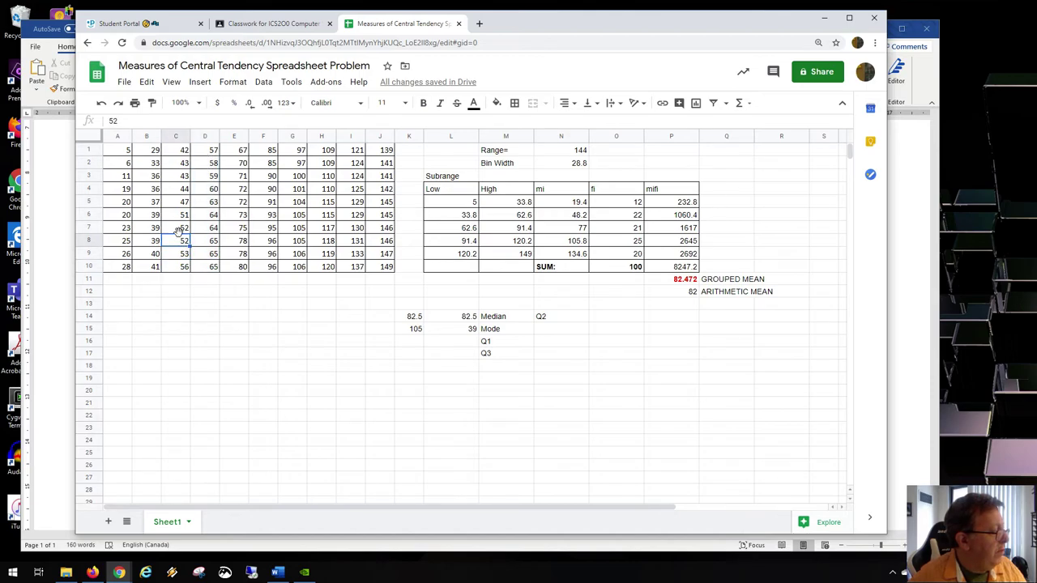
left_click(182, 217)
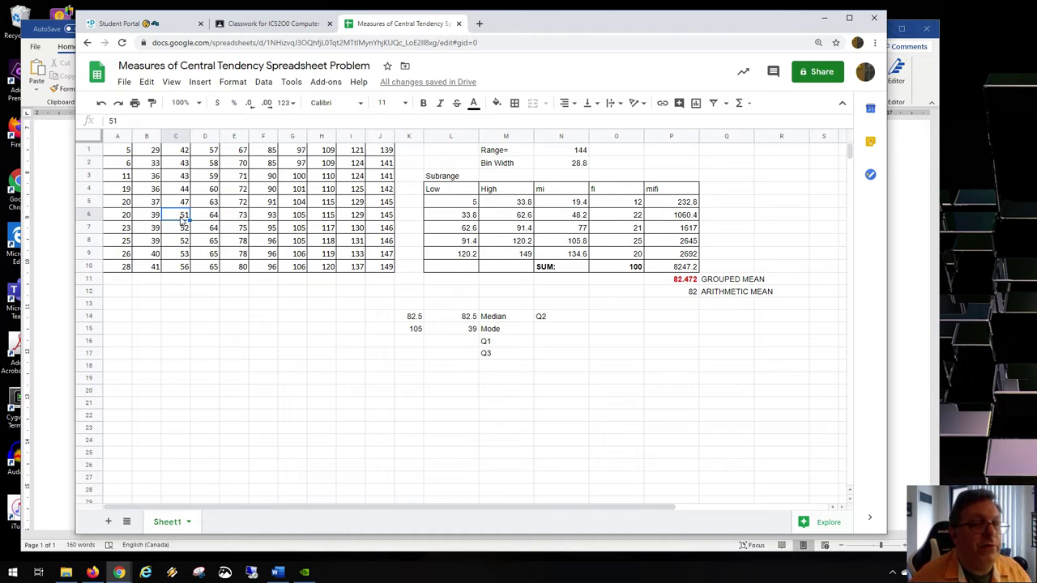
Calculate the first quartile manually in L16 with the formula =(47+51)/2.
left_click(443, 343)
type("(=(")
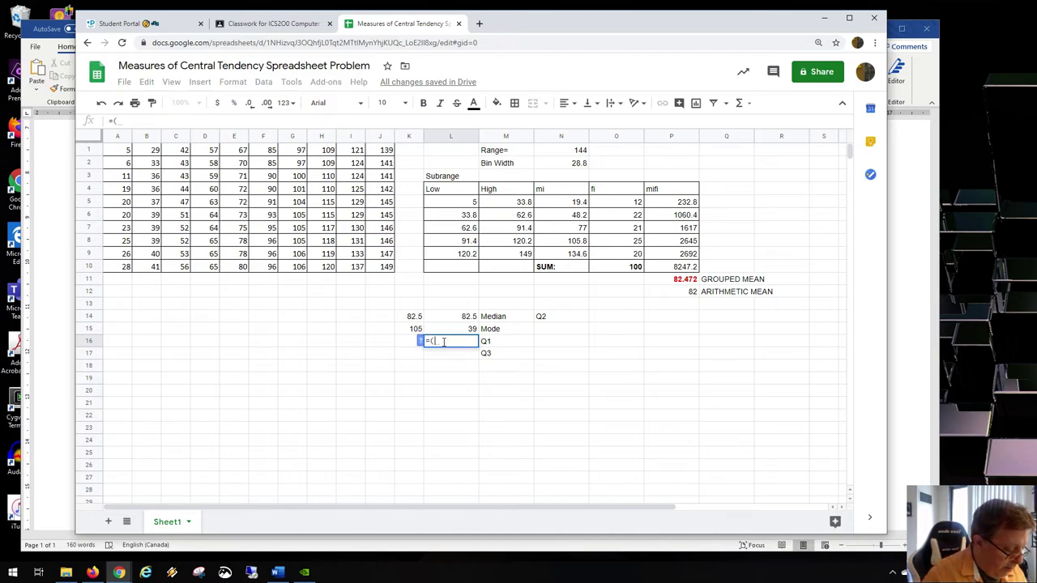
type("4747+")
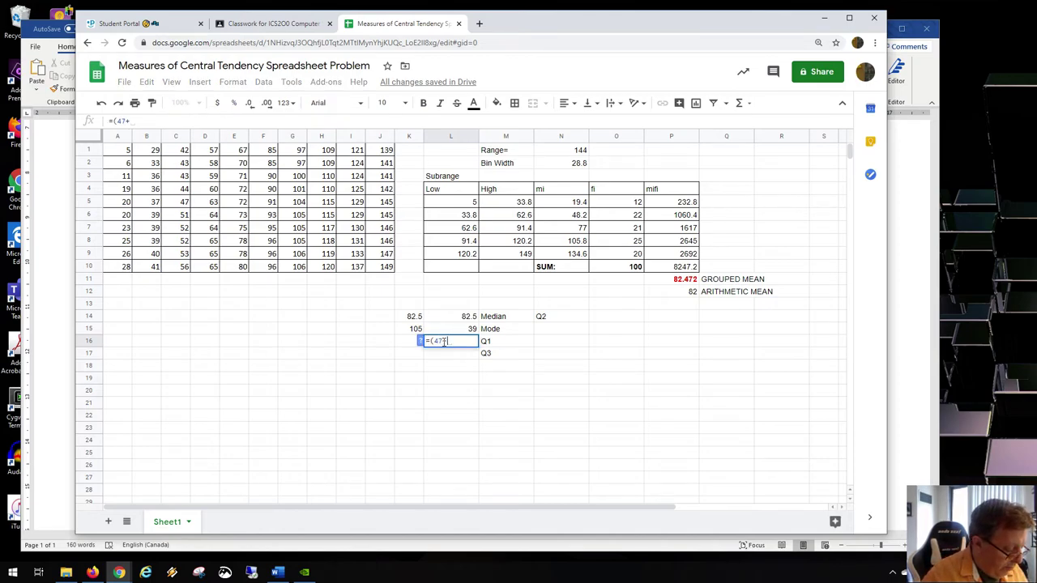
type("51)/2")
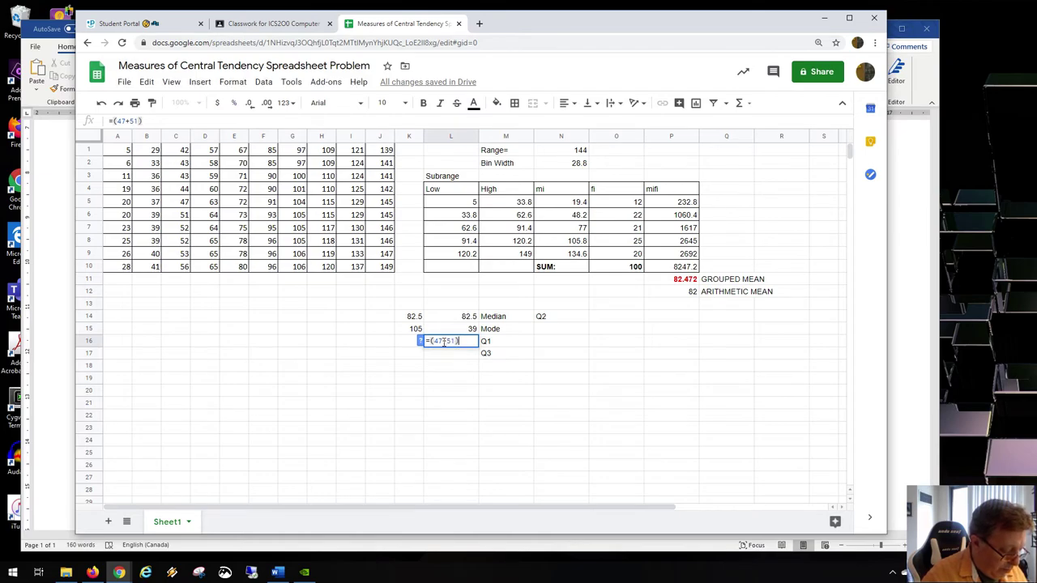
key("Return")
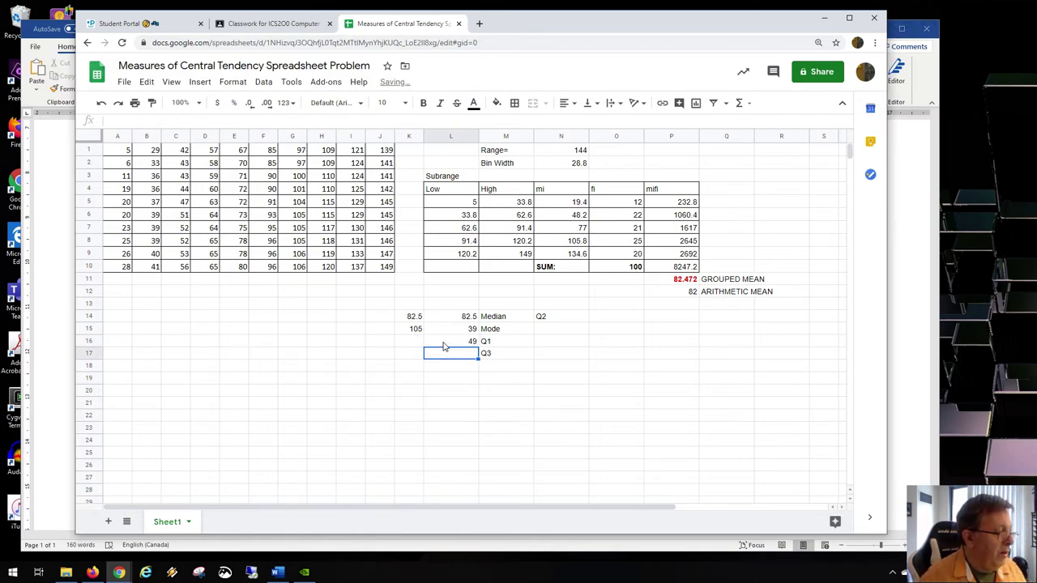
Calculate the first quartile of the whole data set in K16 with the formula =quartile(A1:J10,1).
key("Up")
key("Left")
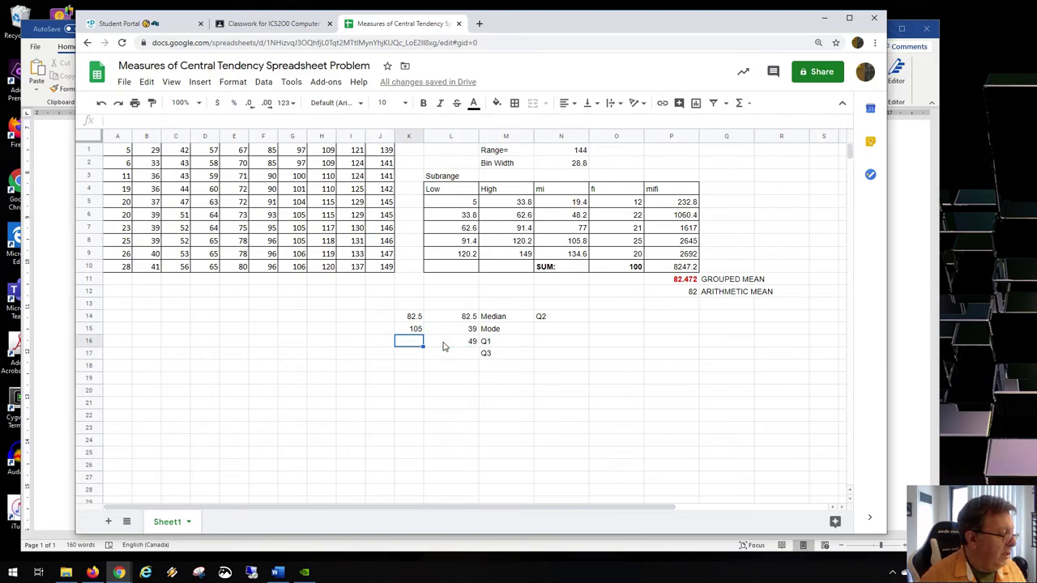
type("=")
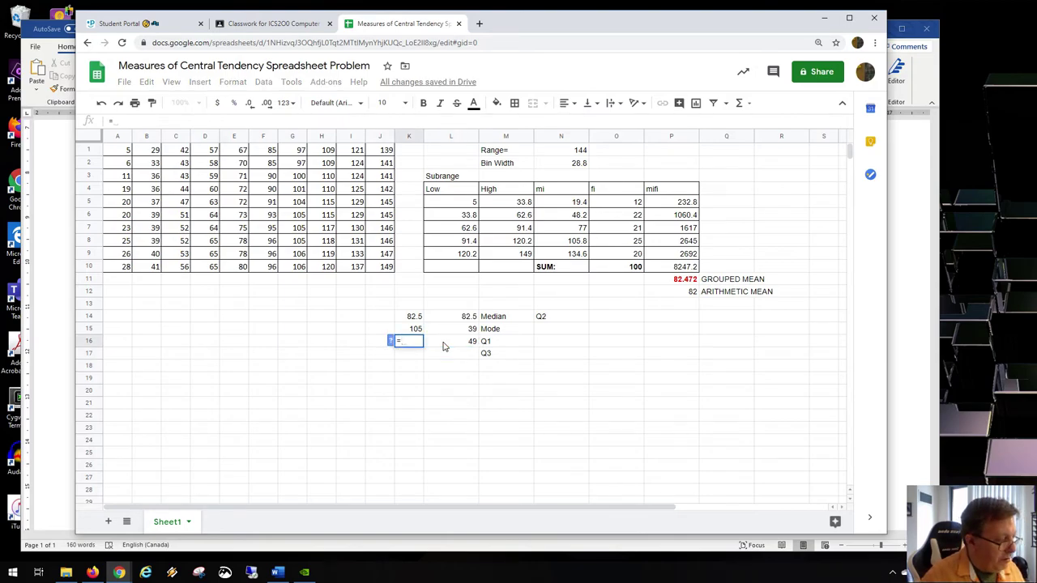
type("quar")
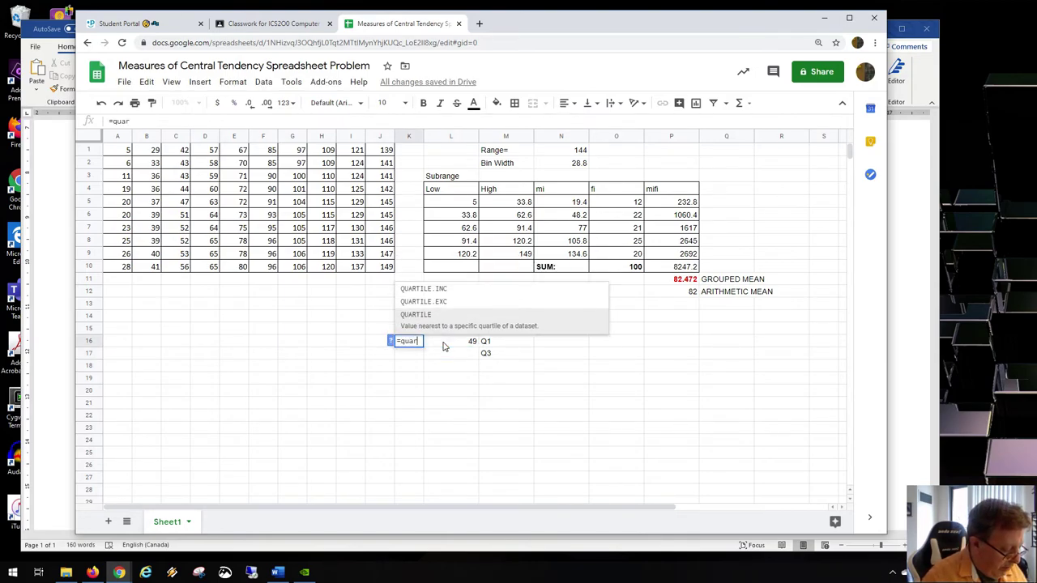
type("tile(")
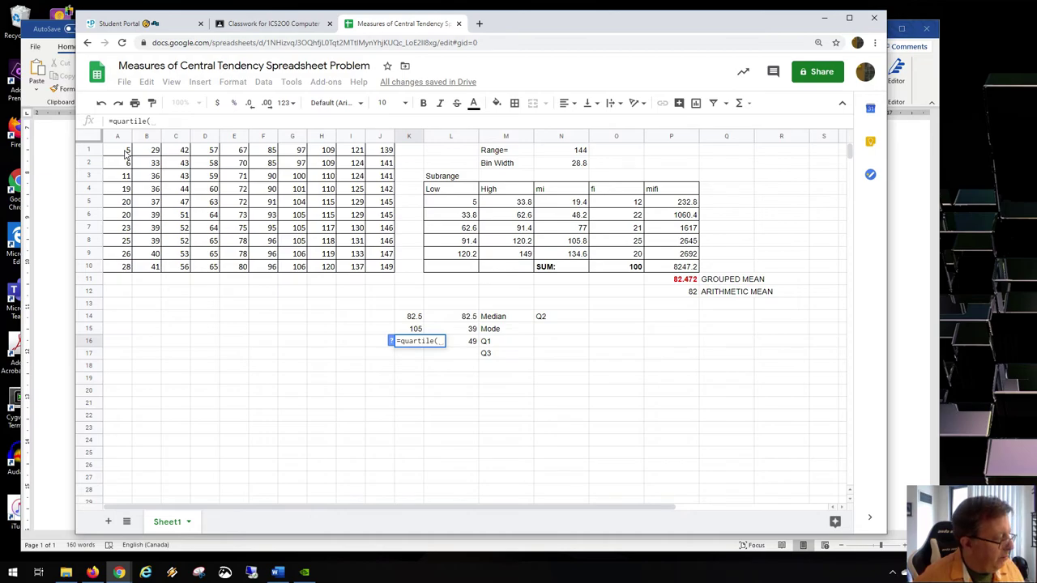
left_click_drag(126, 152, 377, 267)
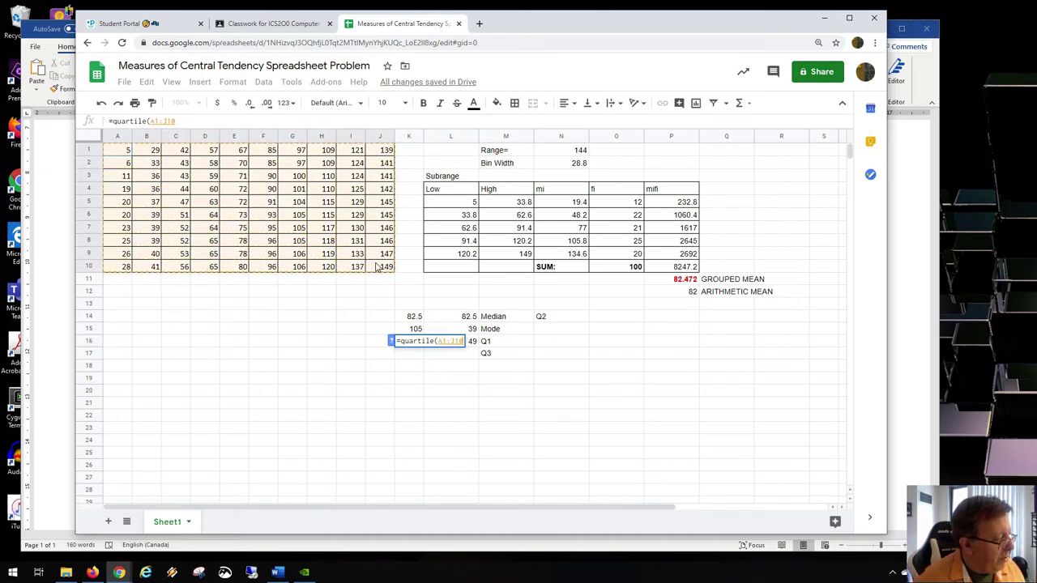
type(",")
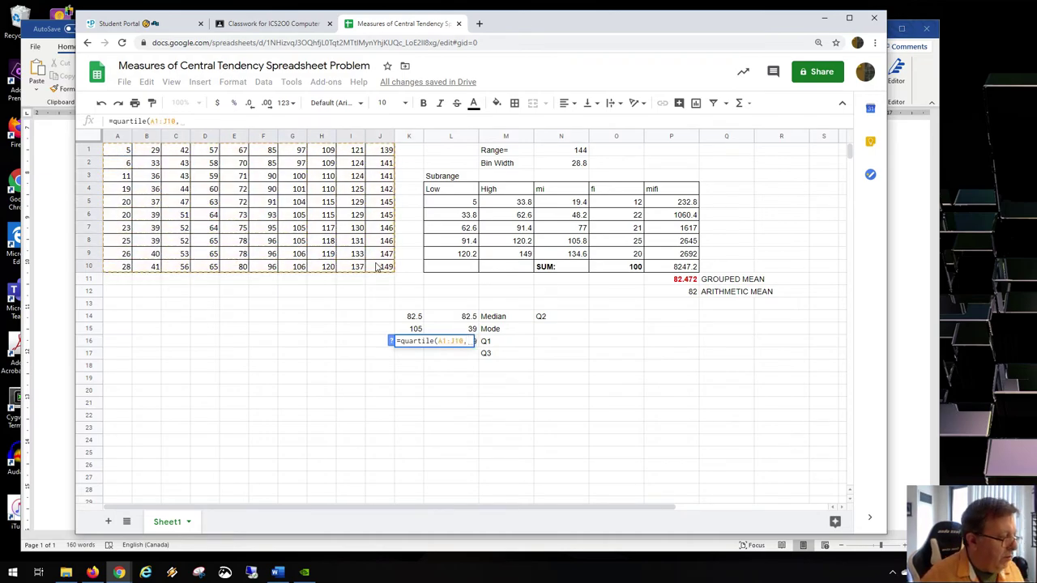
type("1)")
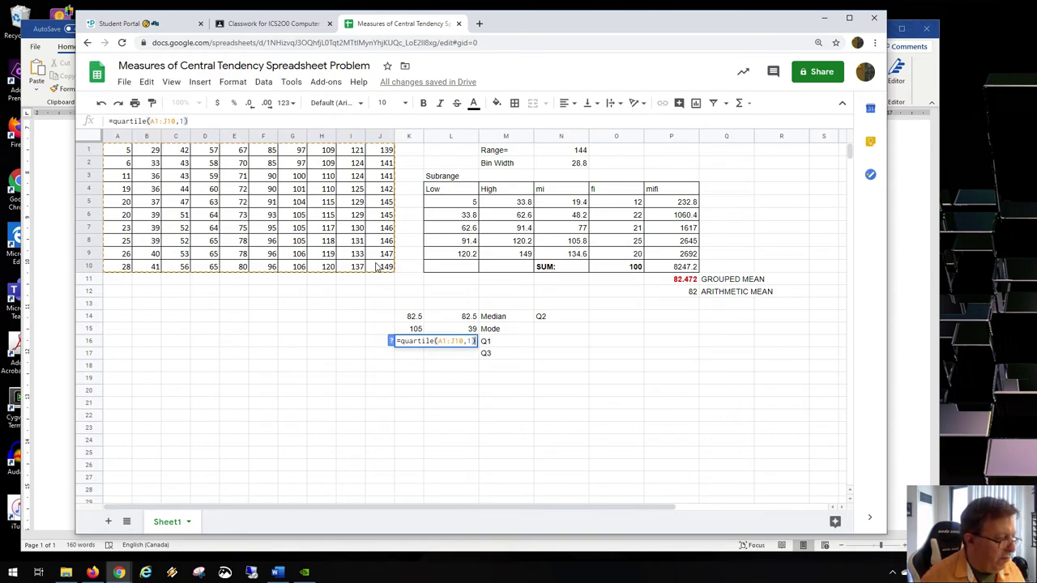
key("Return")
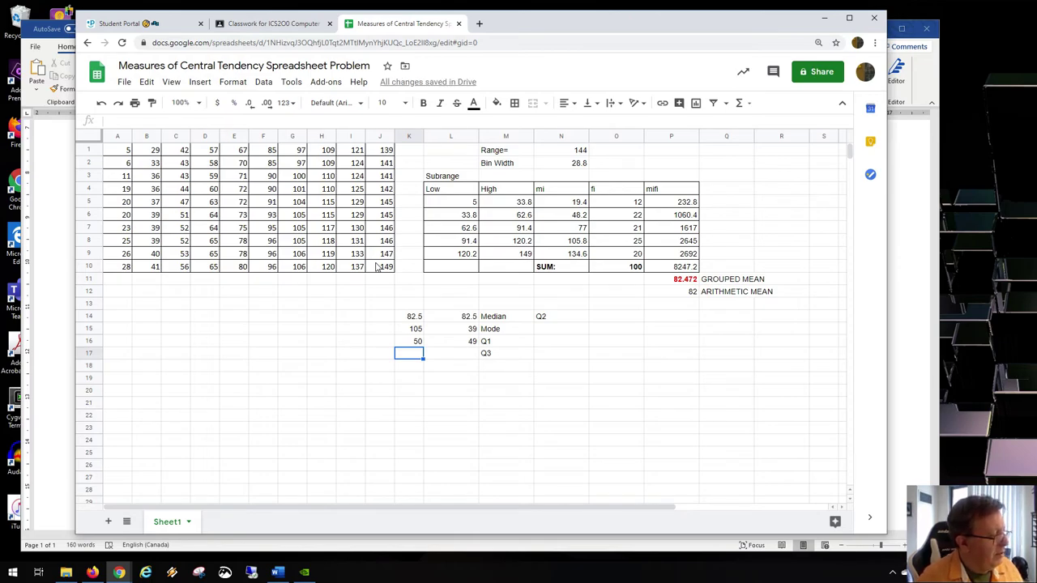
Reopen the K16 formula, strip its arguments, and compare the descriptions of the quartile.inc and quartile.exc variants.
double_click(403, 340)
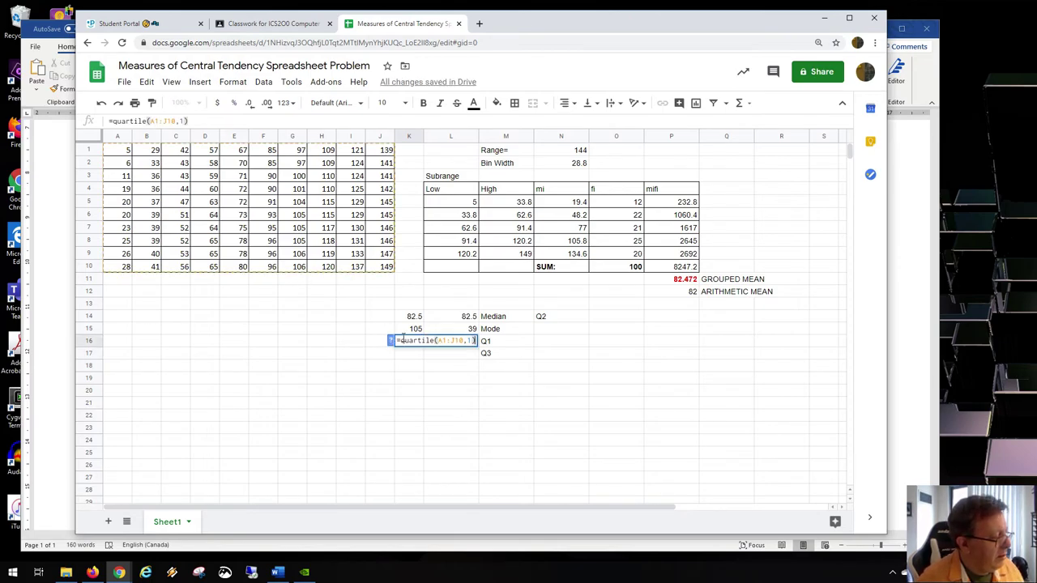
left_click(426, 341)
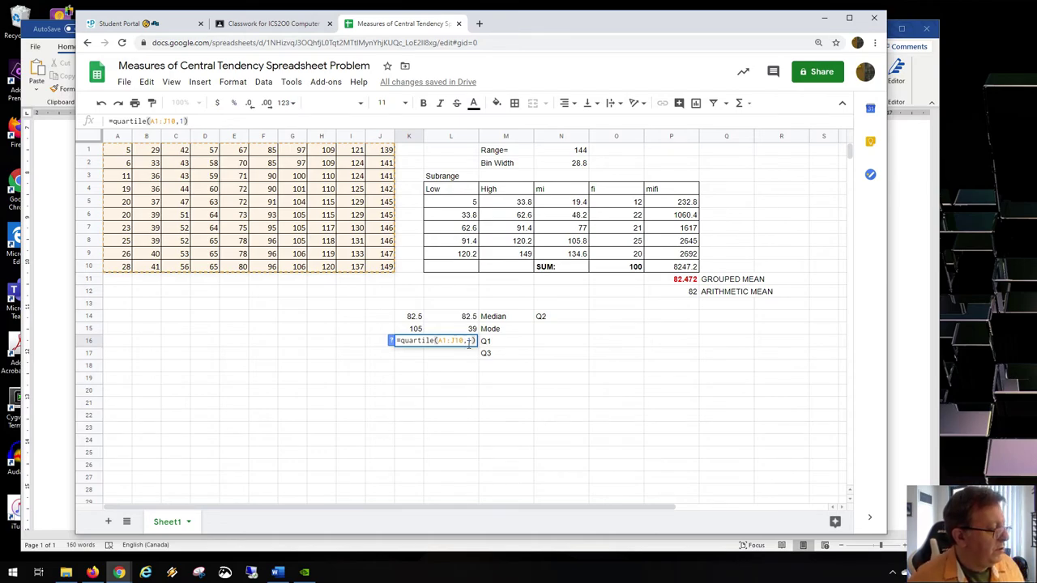
left_click_drag(470, 341, 434, 341)
left_click_drag(448, 341, 484, 349)
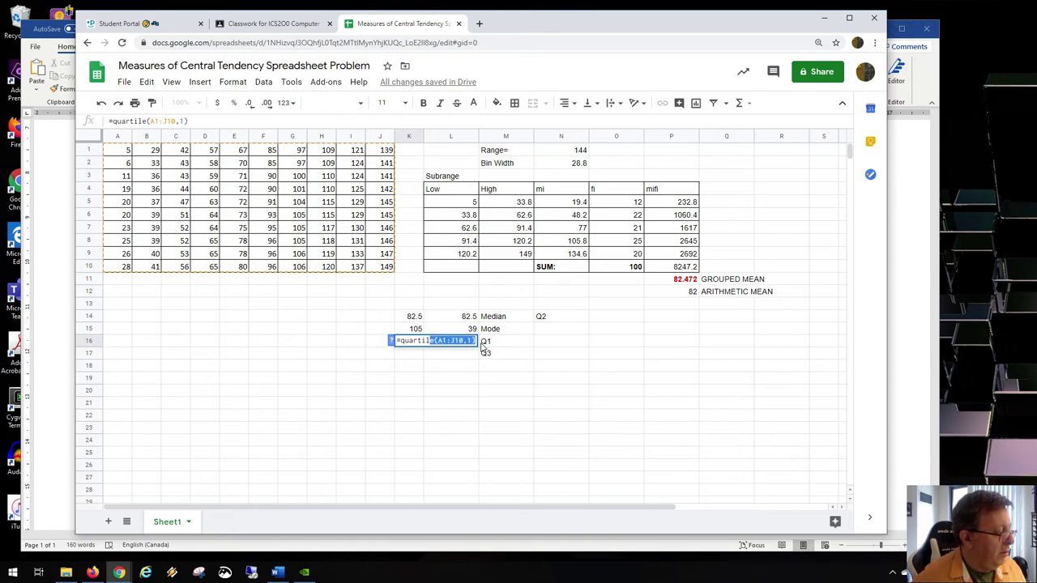
type("e")
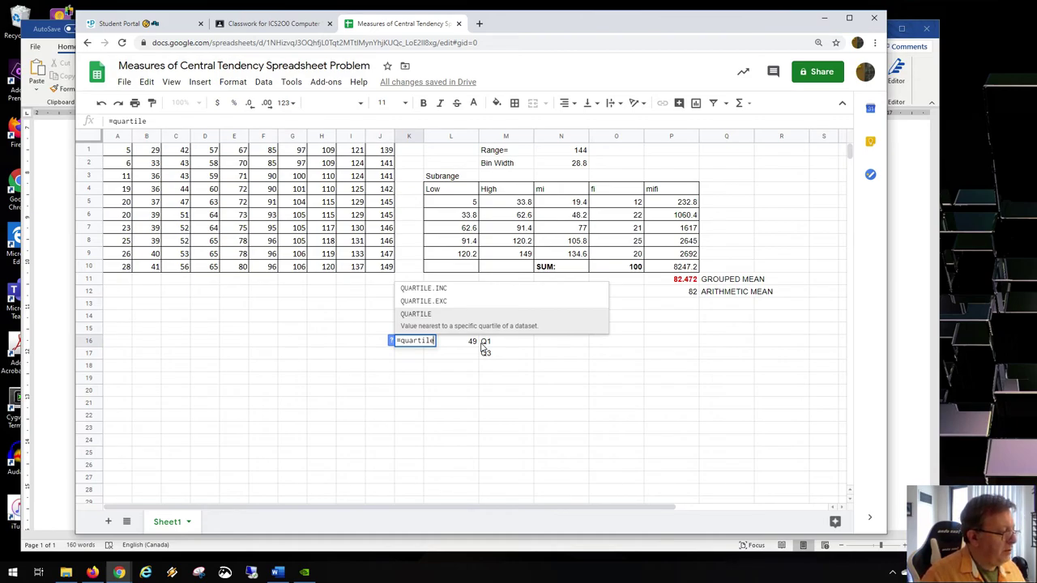
type(".inc")
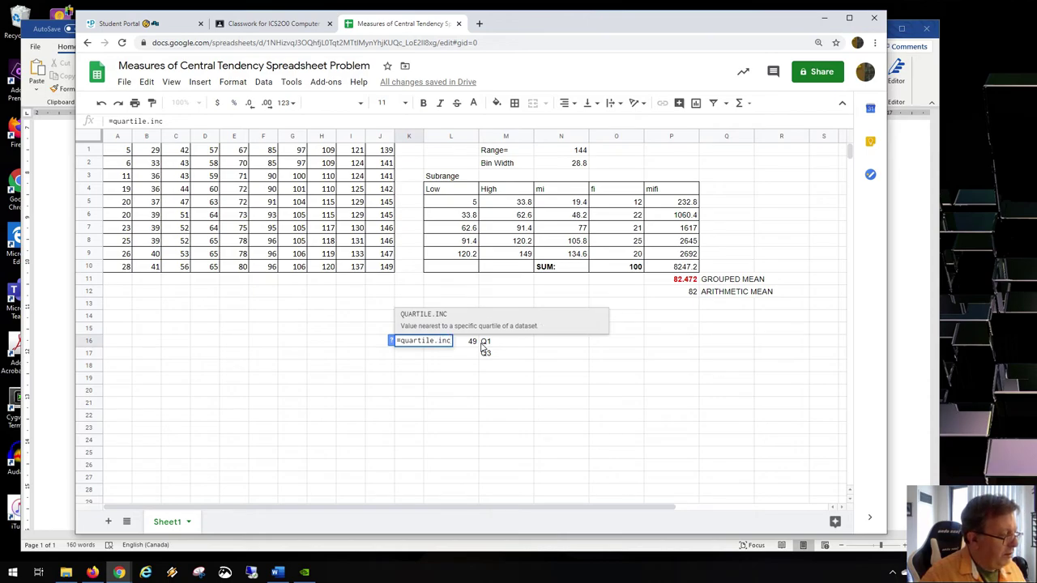
key("BackSpace")
key("BackSpace")
key("BackSpace")
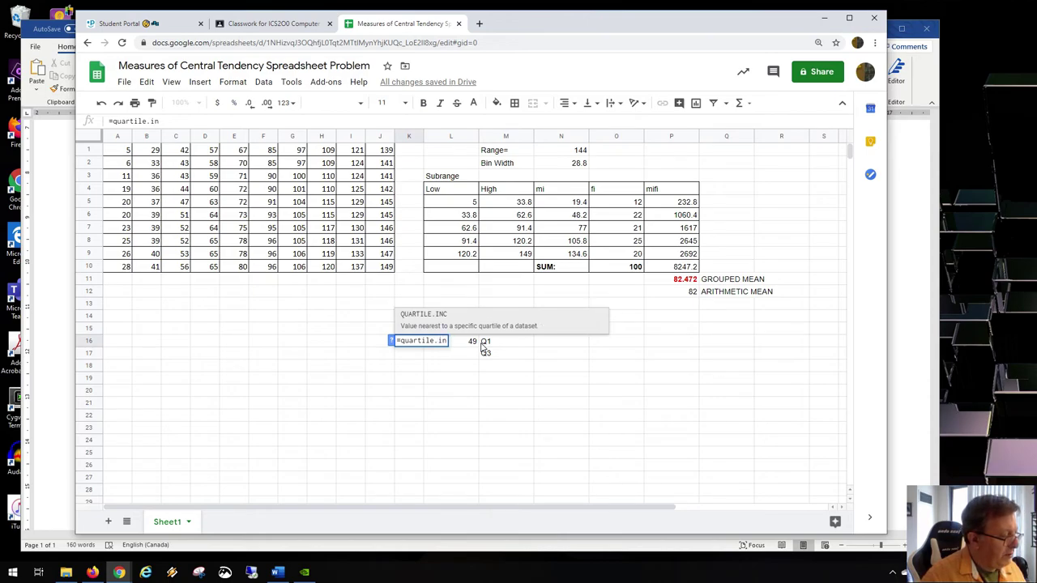
type("exc")
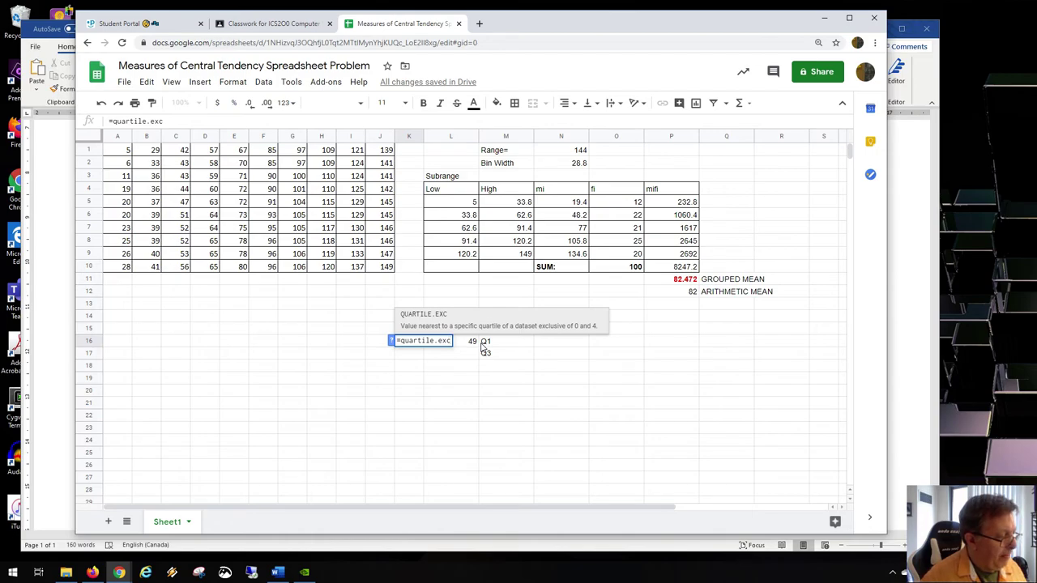
key("BackSpace")
key("BackSpace")
key("BackSpace")
key("BackSpace")
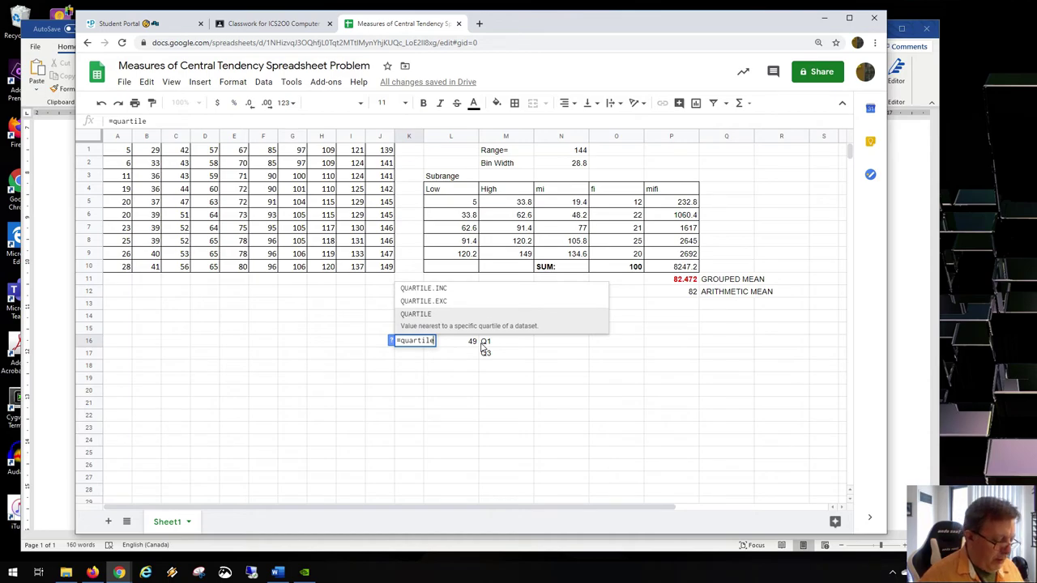
Complete the K16 formula as =quartile.inc(A1:J10,1).
type(".inc(")
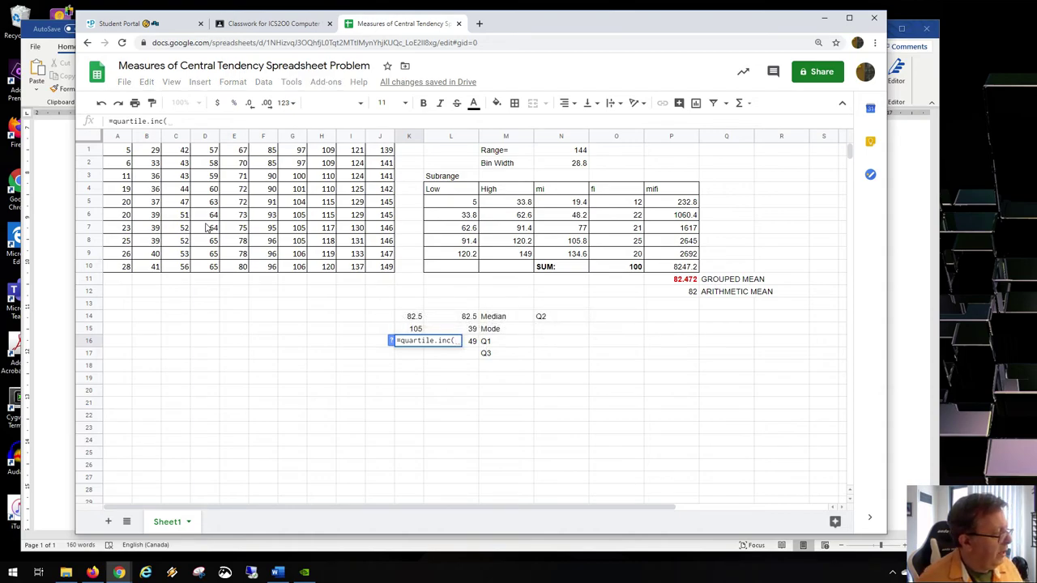
left_click(125, 151)
left_click_drag(124, 151, 377, 269)
type(",1)")
key("Return")
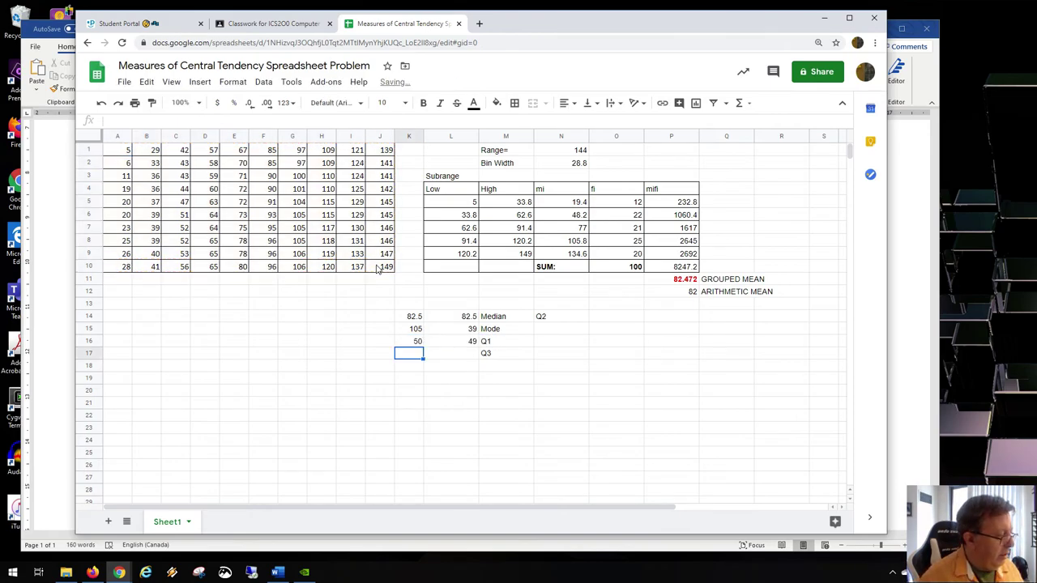
Compare the two Q1 results, clear the manual one in L16, and move the quartile.inc formula from K16 into L16.
key("Up")
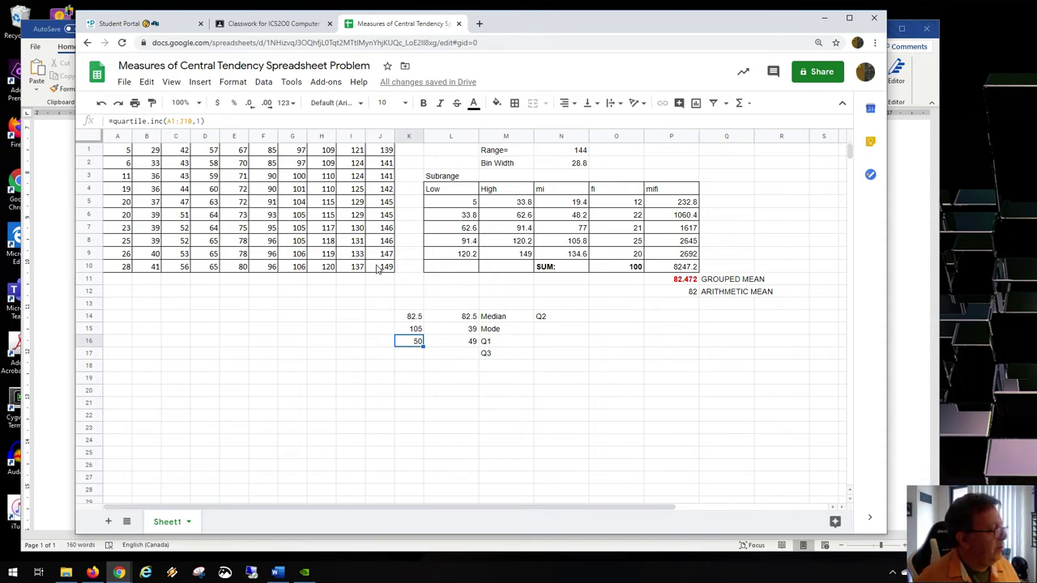
key("Right")
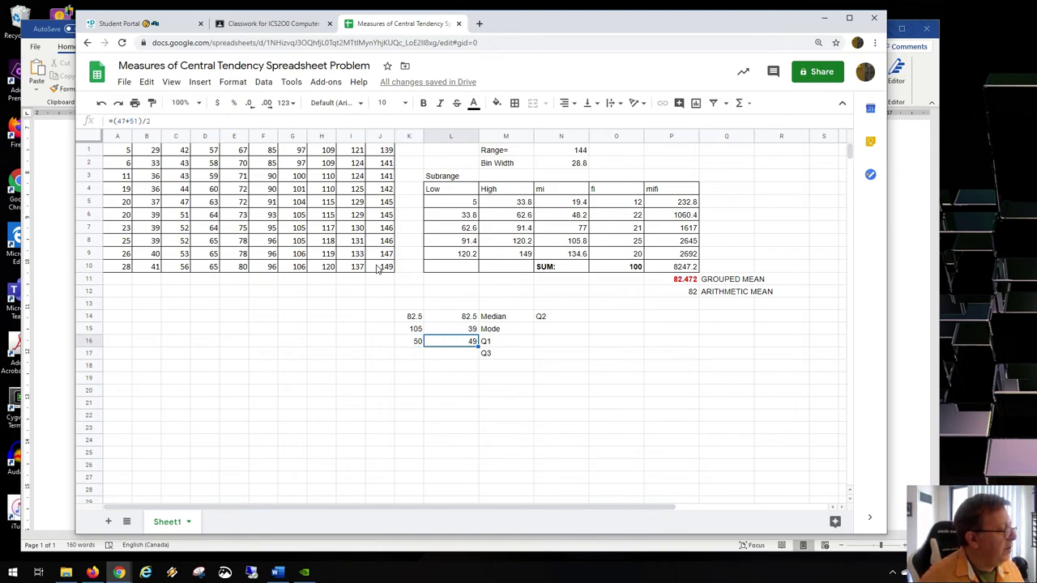
key("Left")
key("Right")
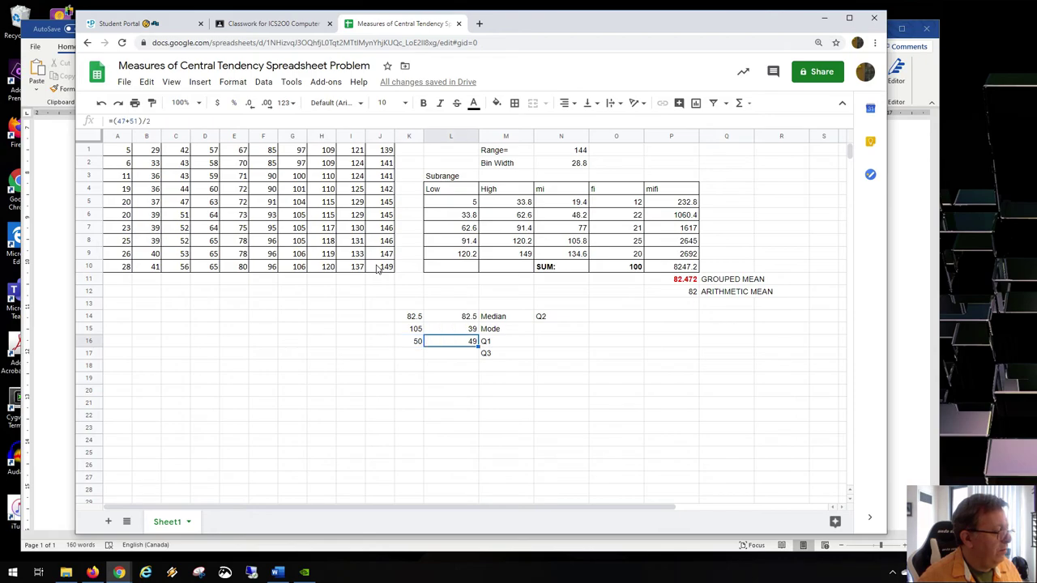
key("Delete")
key("Left")
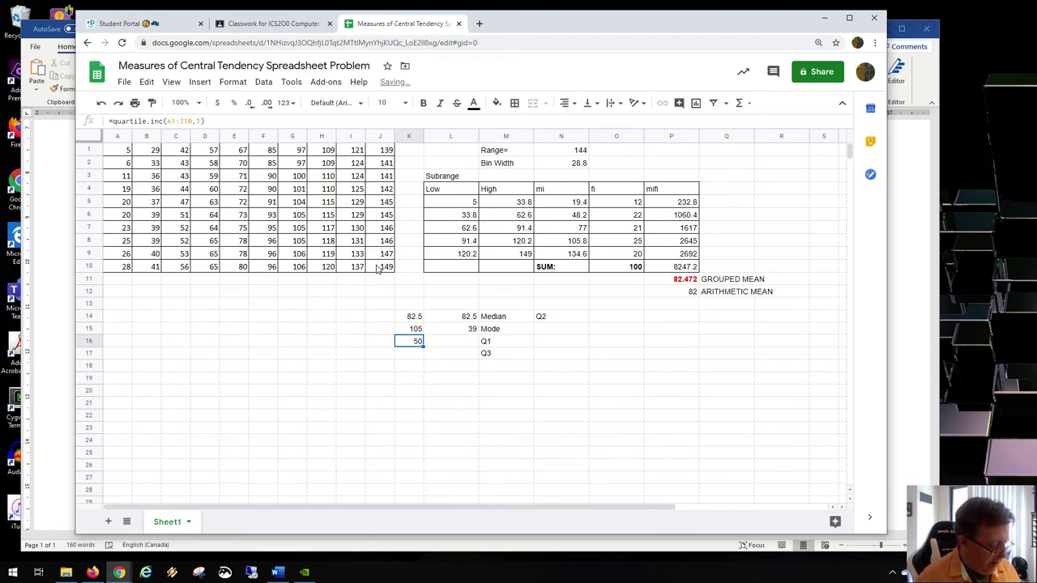
key("ctrl+c")
key("Right")
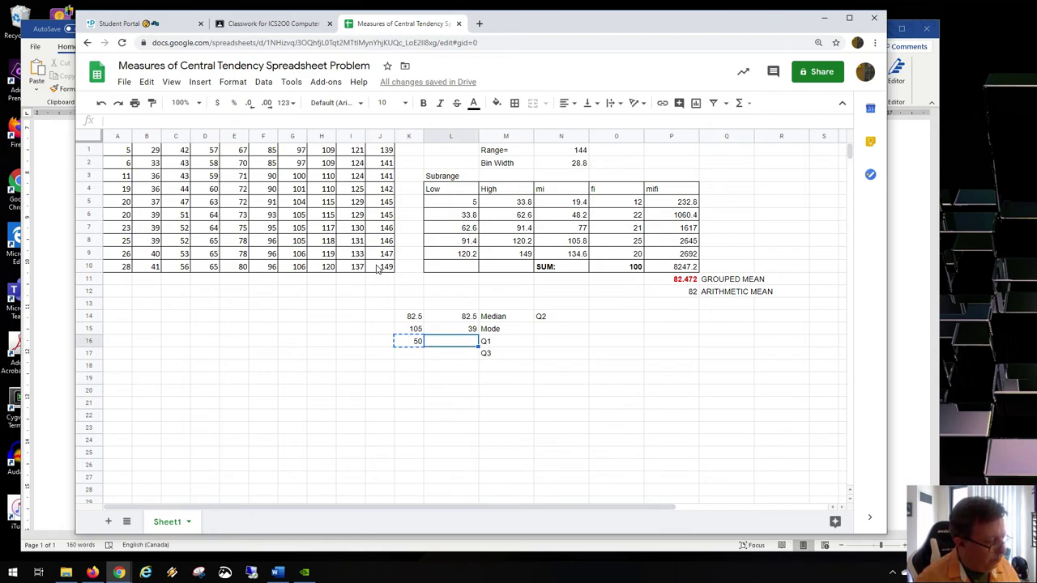
key("ctrl+v")
Calculate the third quartile in L17 with the formula =quartile(A1:J10,3).
key("Down")
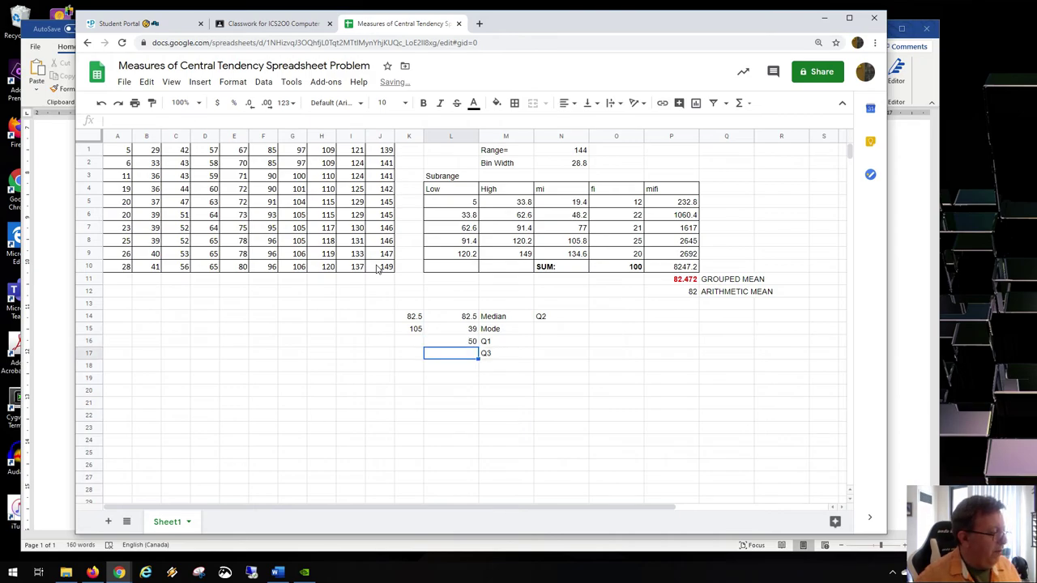
type("=")
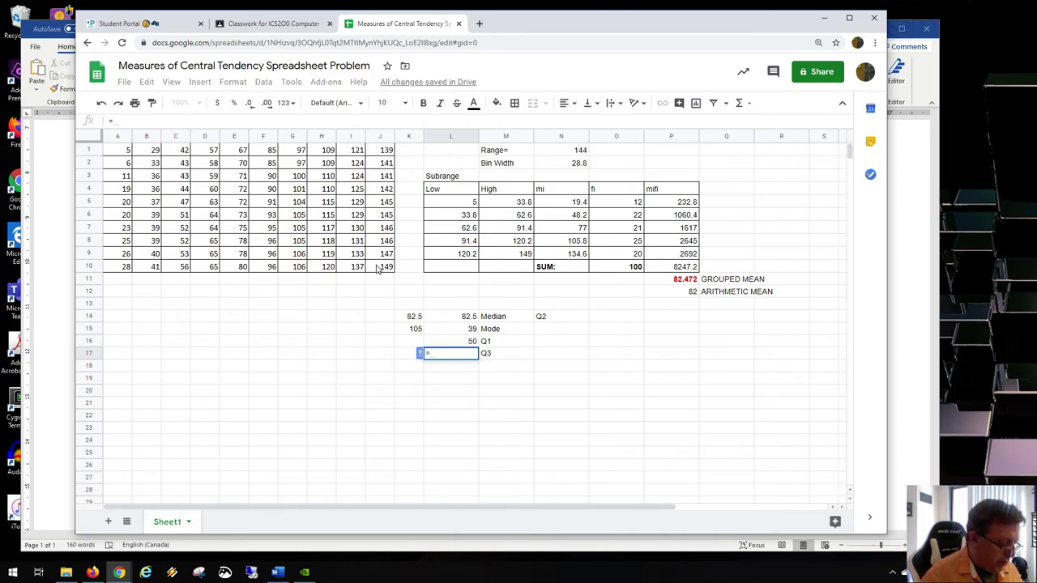
type("quarti")
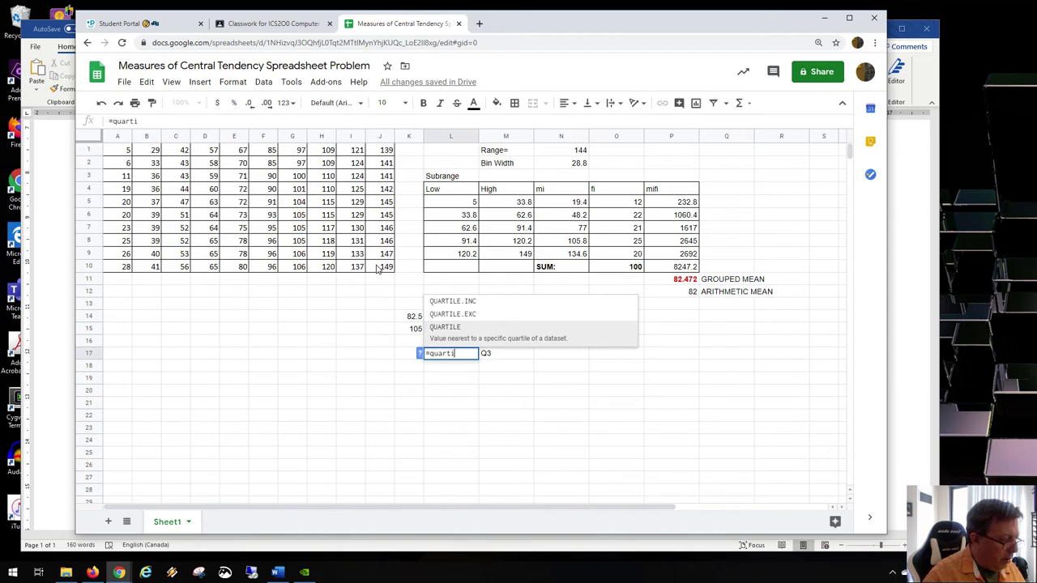
type("le(")
left_click_drag(121, 150, 384, 268)
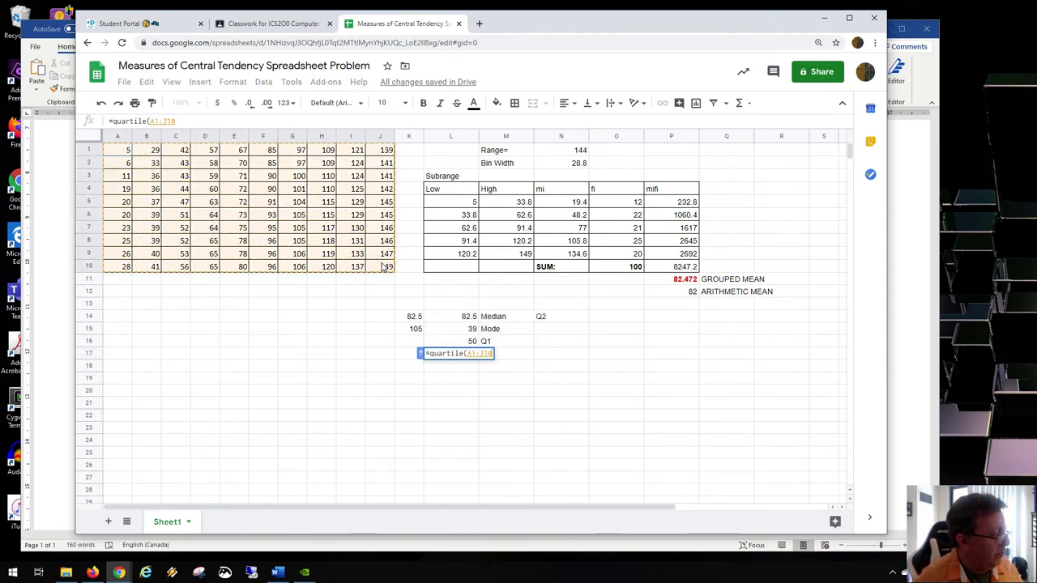
type(",3")
key("Tab")
type("Q3")
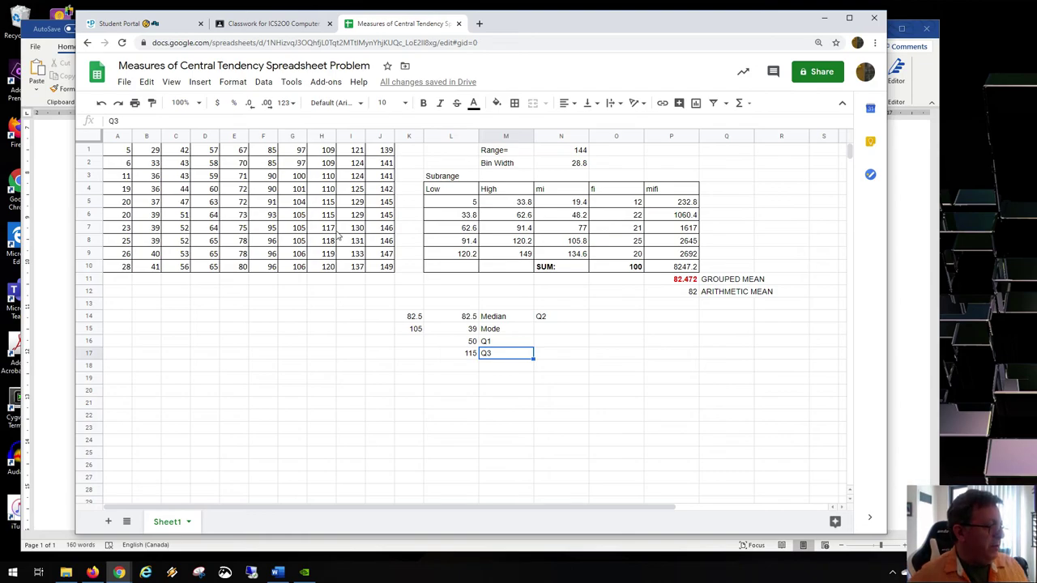
Check the third quartile in L17 against the sorted data values in H5:H6 and further down column H.
left_click_drag(329, 204, 328, 219)
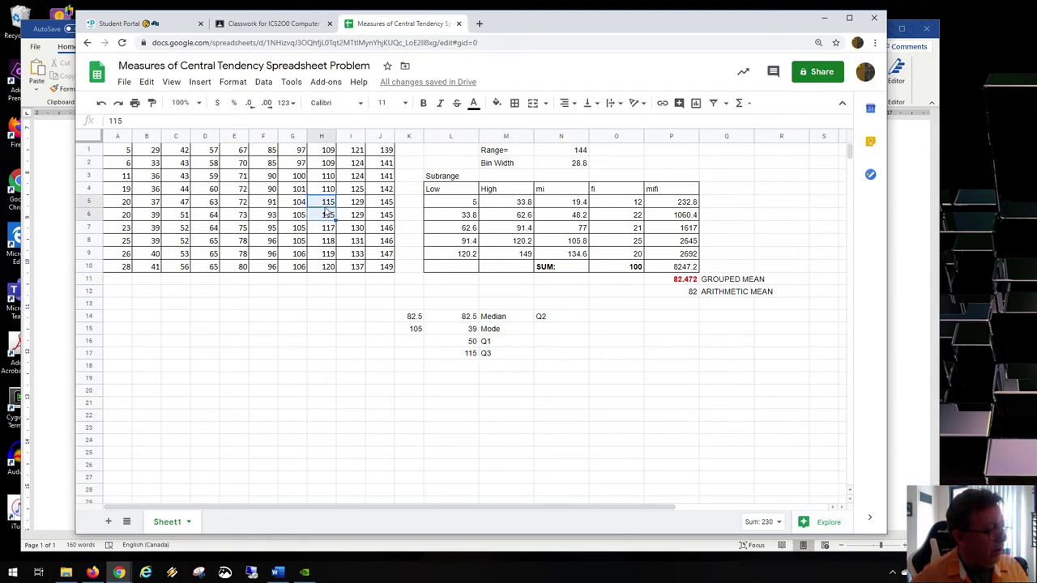
left_click(321, 253)
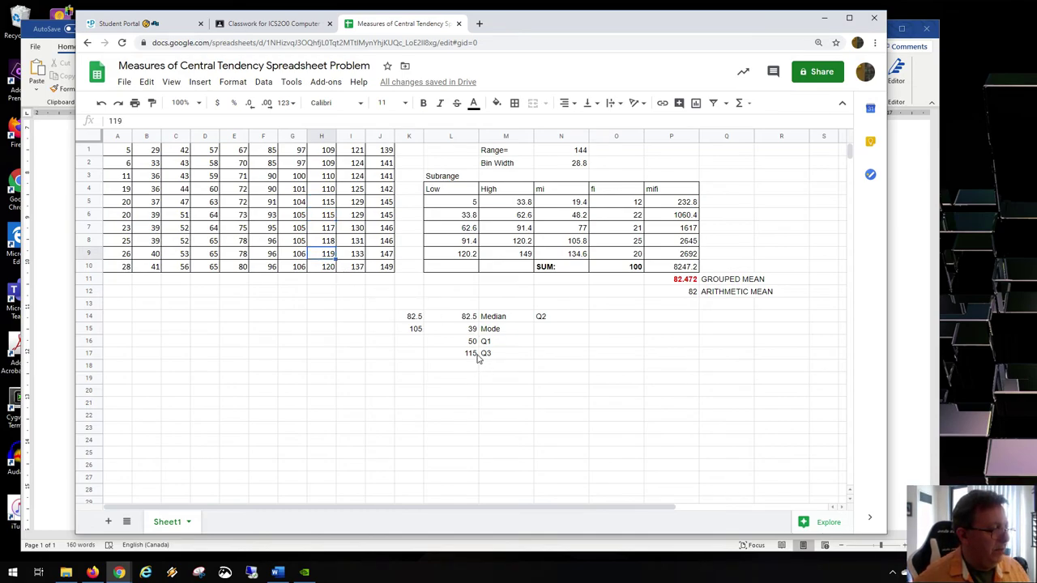
left_click(475, 355)
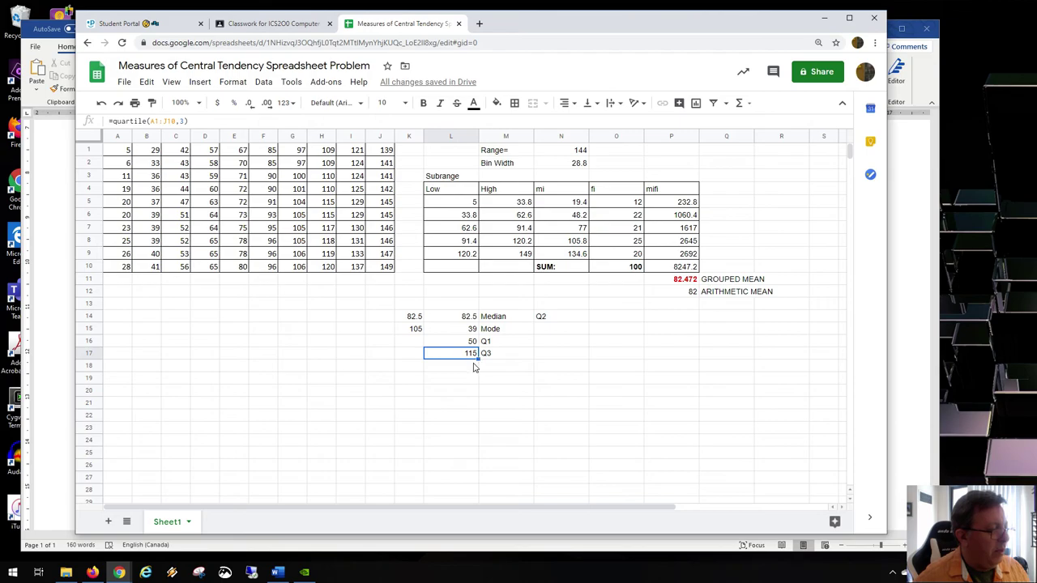
Check the list of required measures in the Word document, and label cell M18 in the spreadsheet as IQR.
key("alt+Tab")
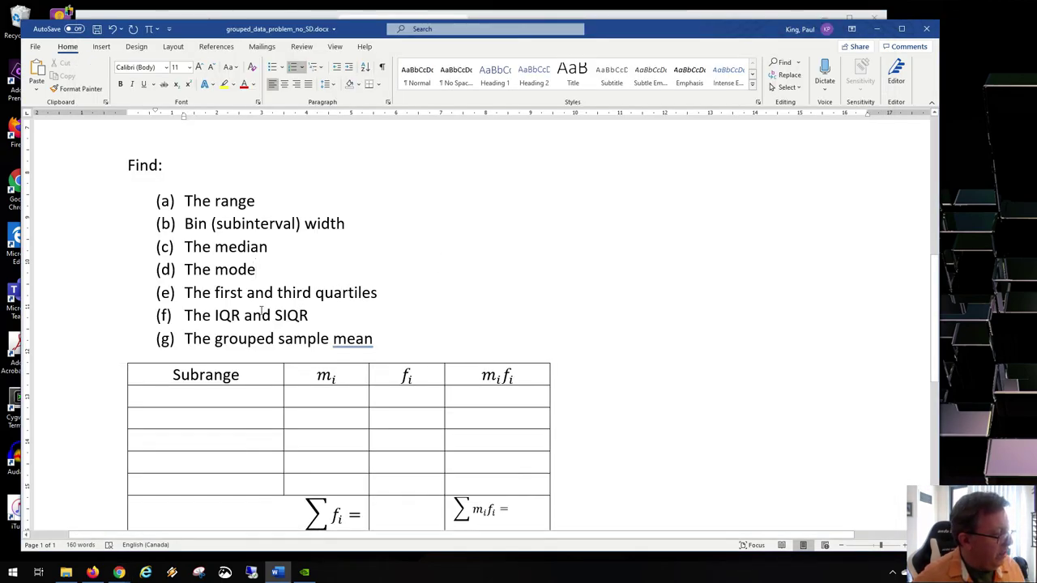
key("alt+Tab")
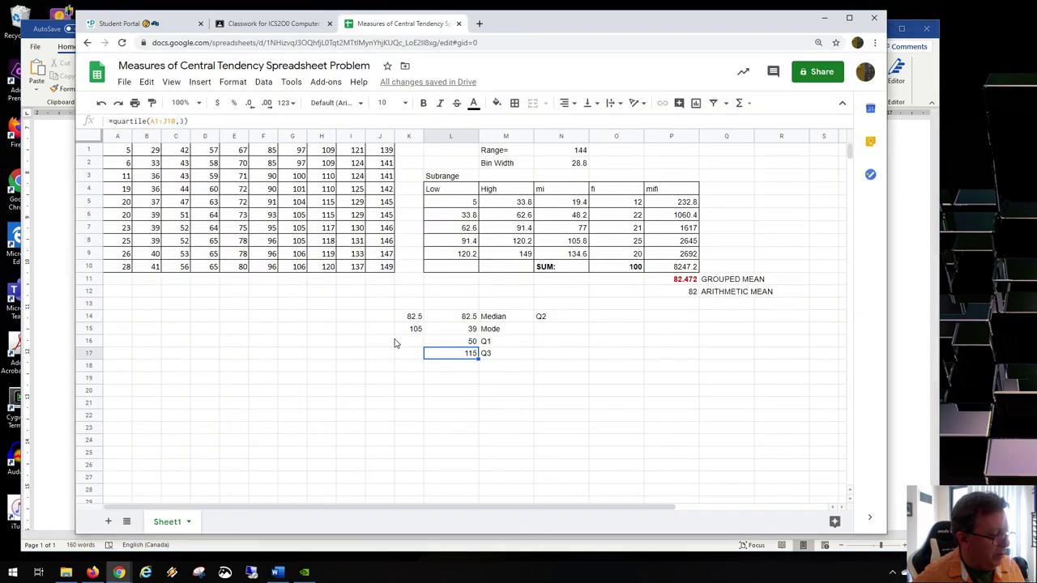
left_click(472, 368)
left_click(489, 369)
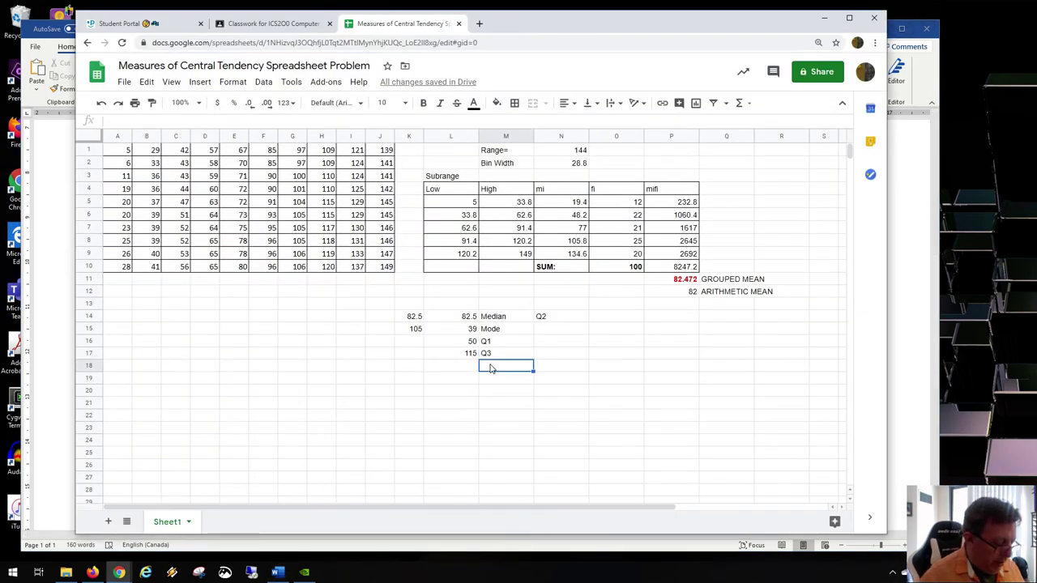
type("IQR")
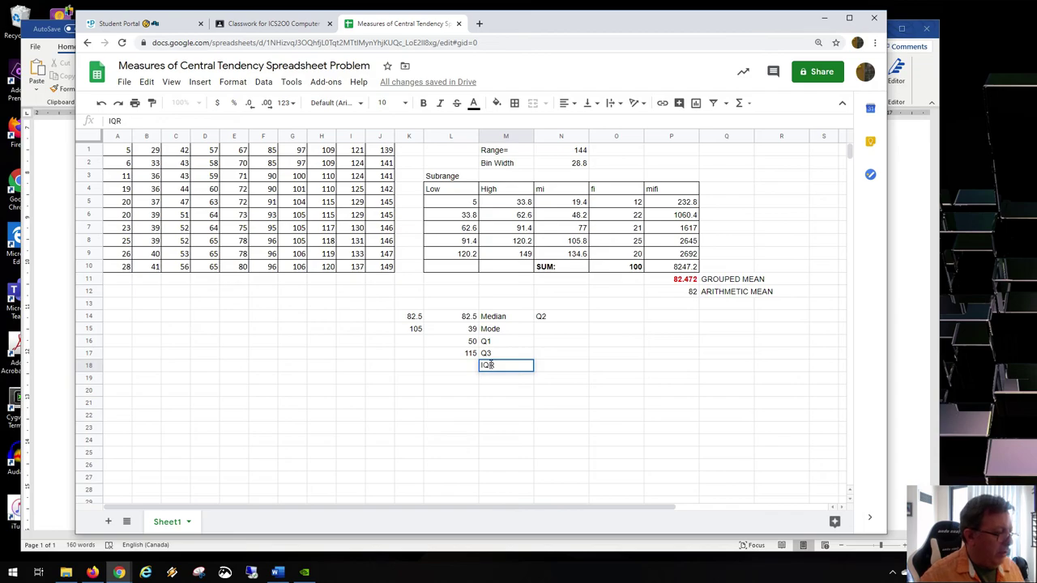
key("Left")
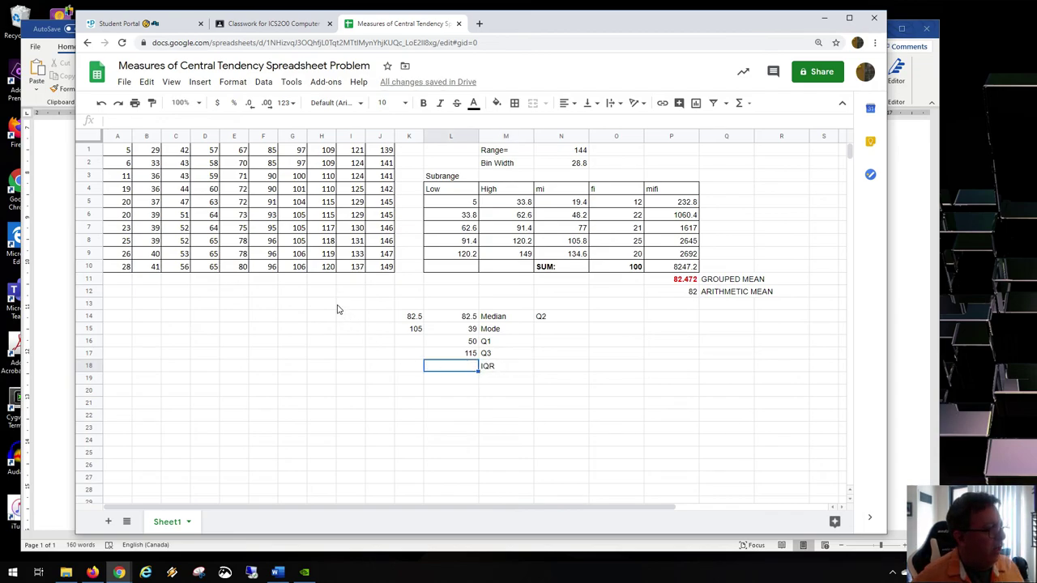
Calculate the interquartile range in L18 by subtracting Q1 from Q3 with the formula =L17-L16.
left_click(122, 153)
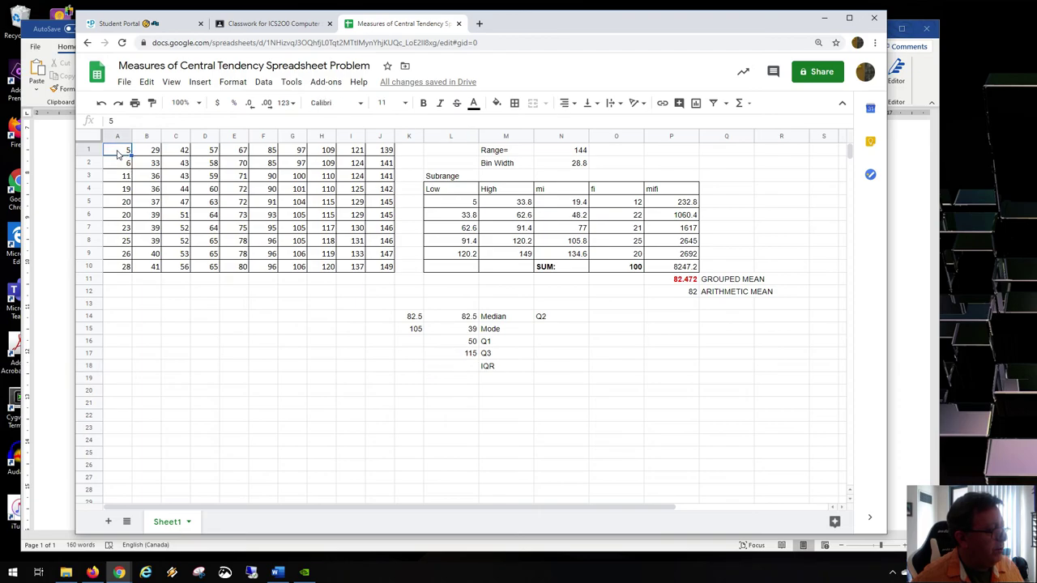
left_click(389, 269)
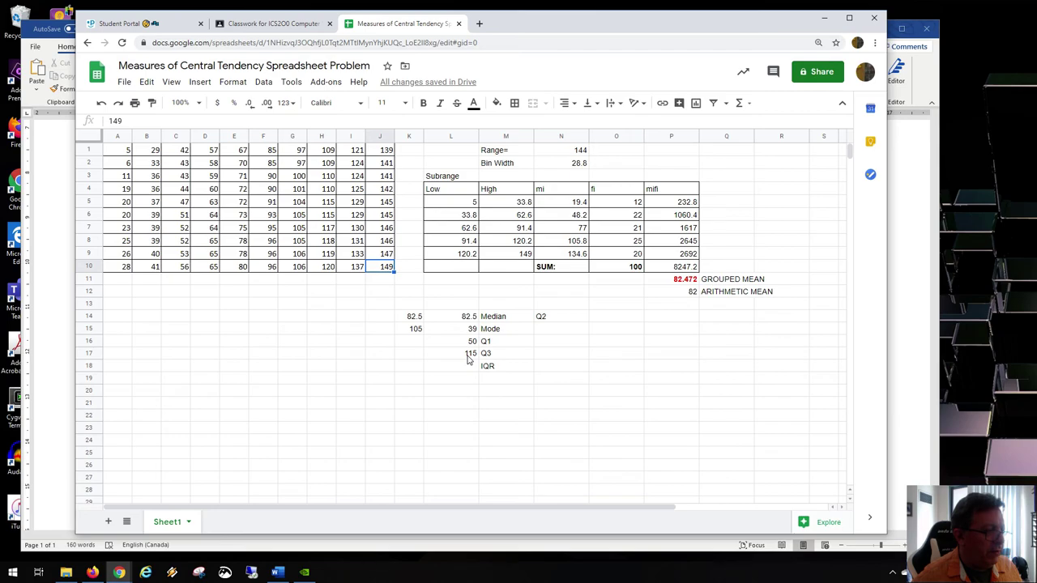
left_click(467, 356)
left_click(469, 346)
left_click(467, 370)
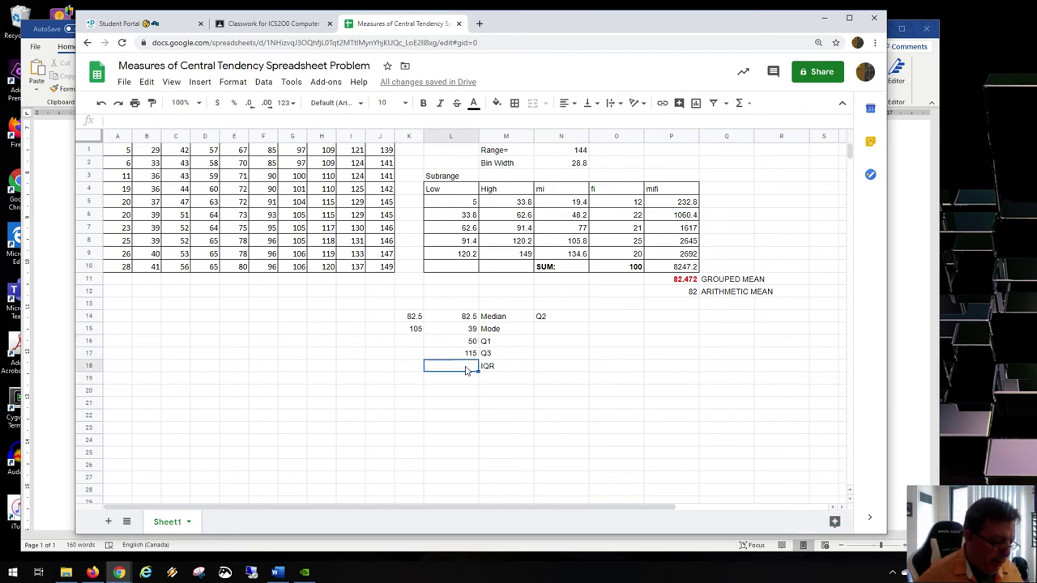
type("=")
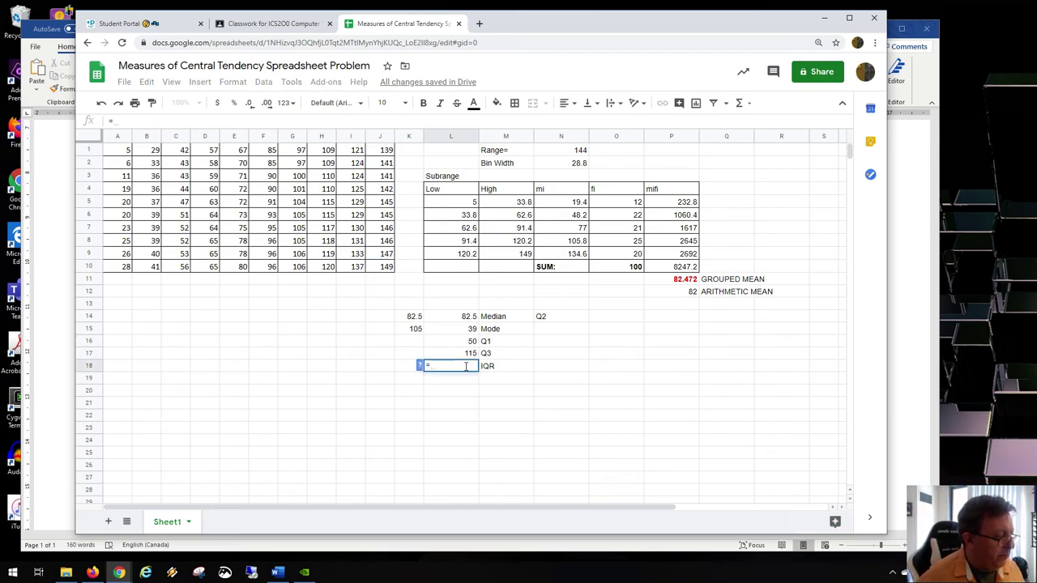
left_click(473, 357)
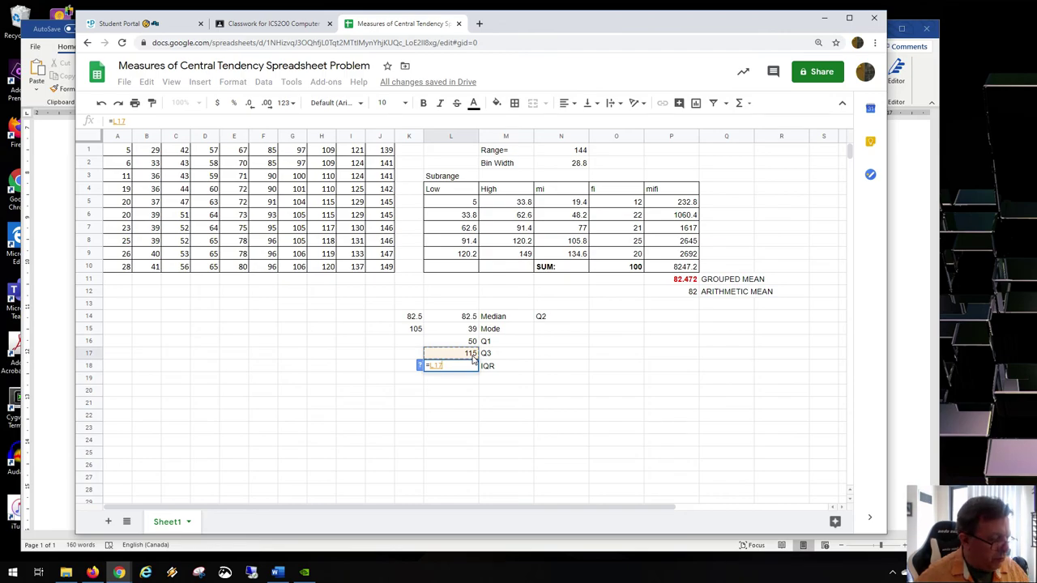
type("-")
left_click(473, 342)
key("Return")
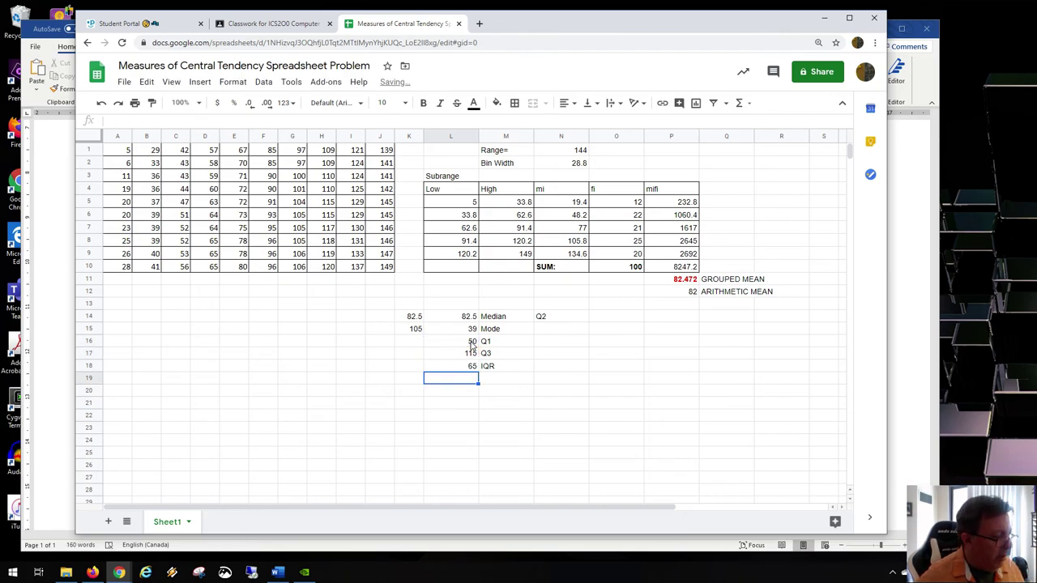
Label cell M19 as SIQR and calculate the semi-interquartile range in L19 with the formula =L18/2.
left_click(510, 381)
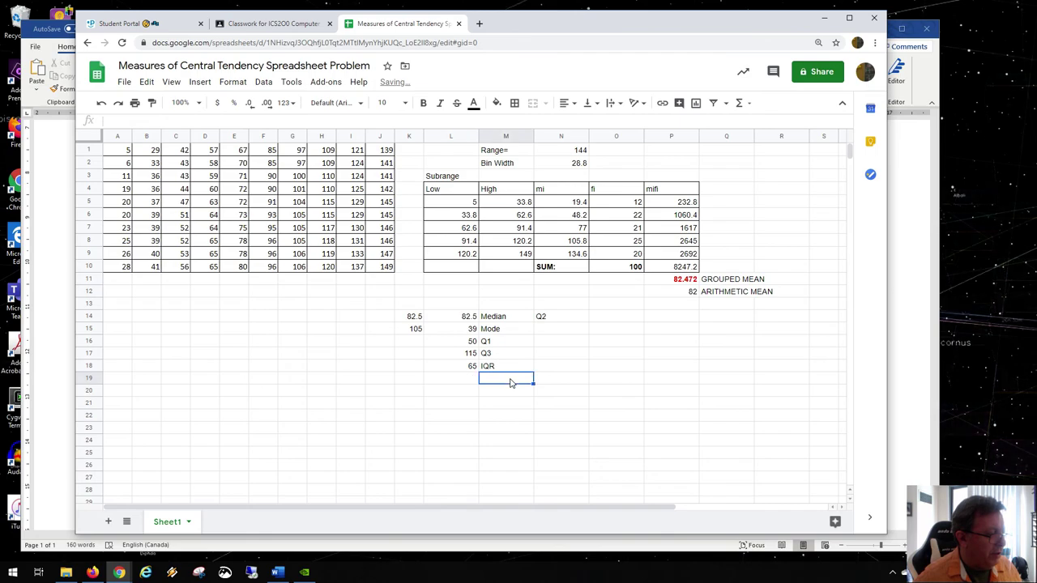
type("SIQR")
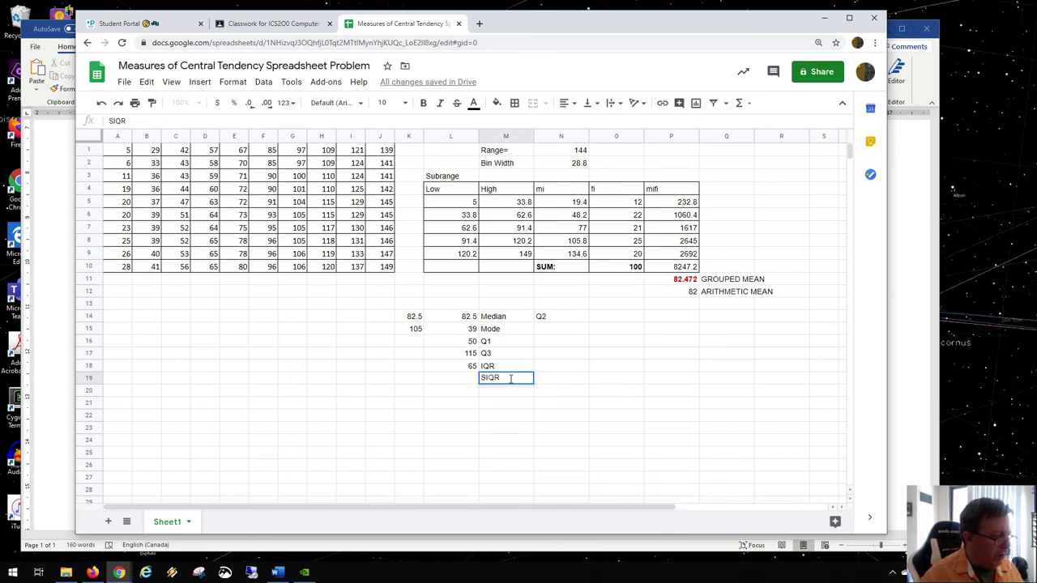
key("Left")
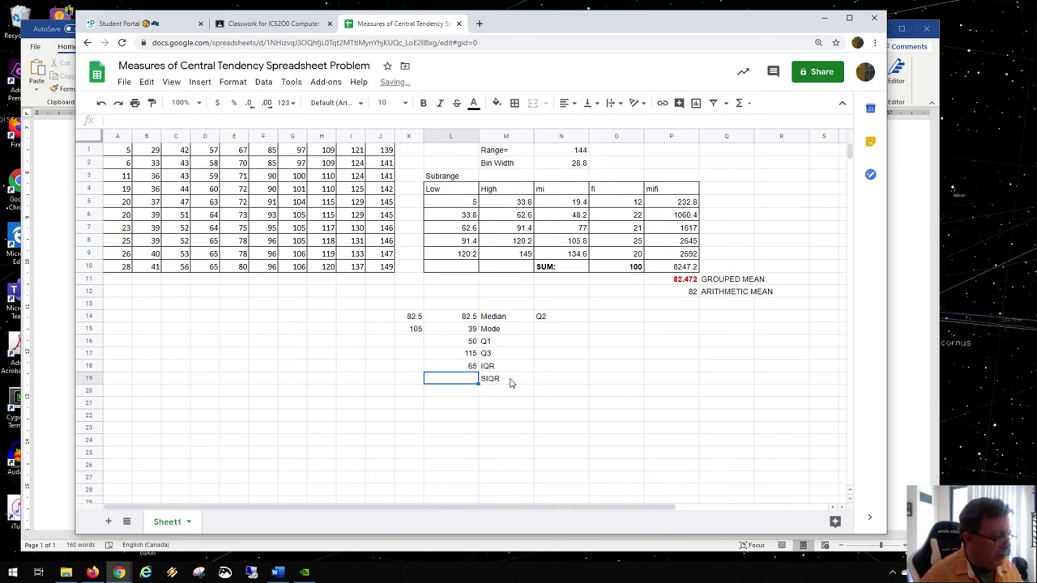
type("=")
left_click(464, 368)
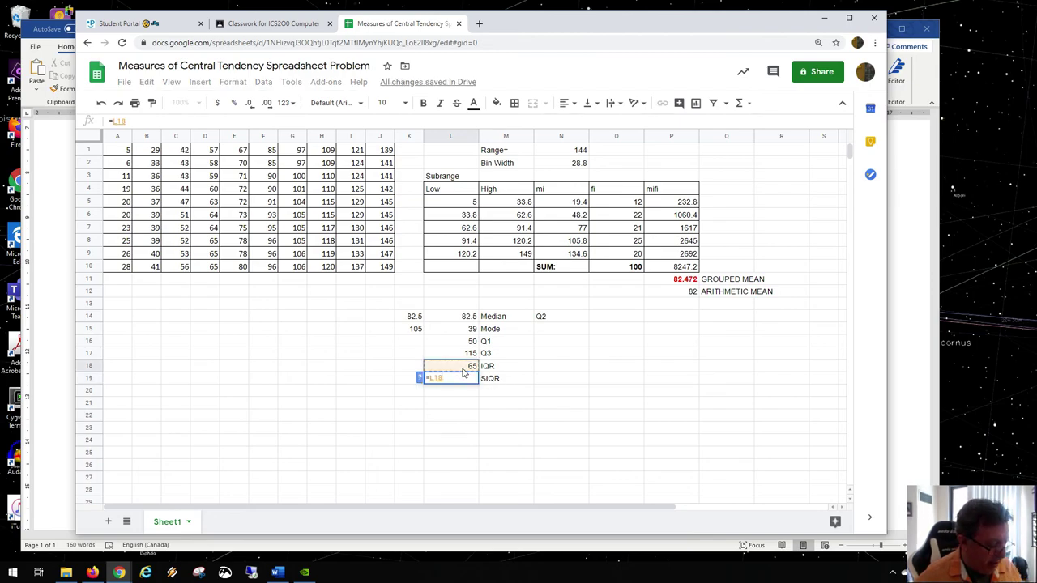
type("/2")
key("Tab")
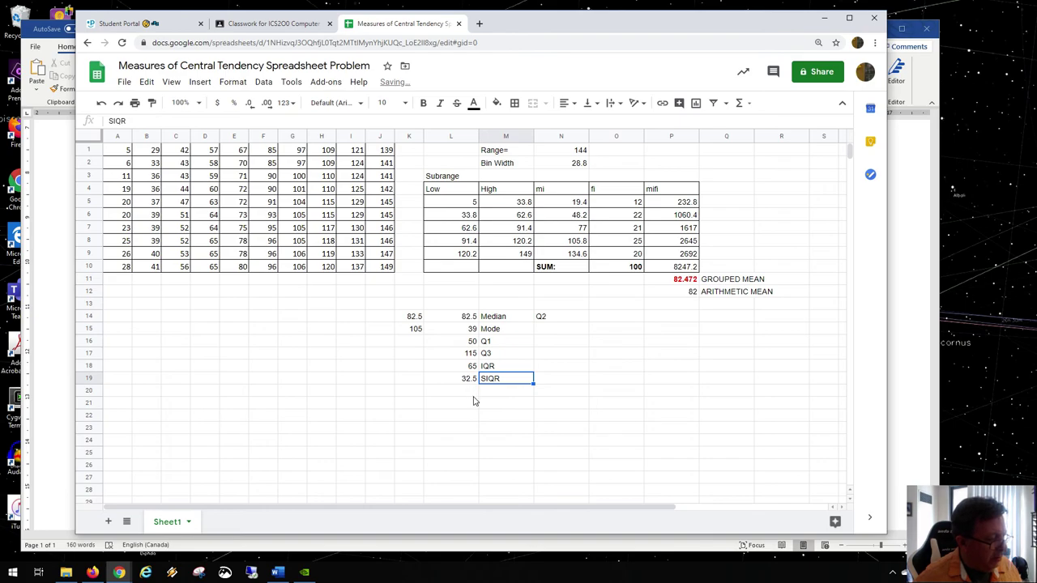
left_click(476, 393)
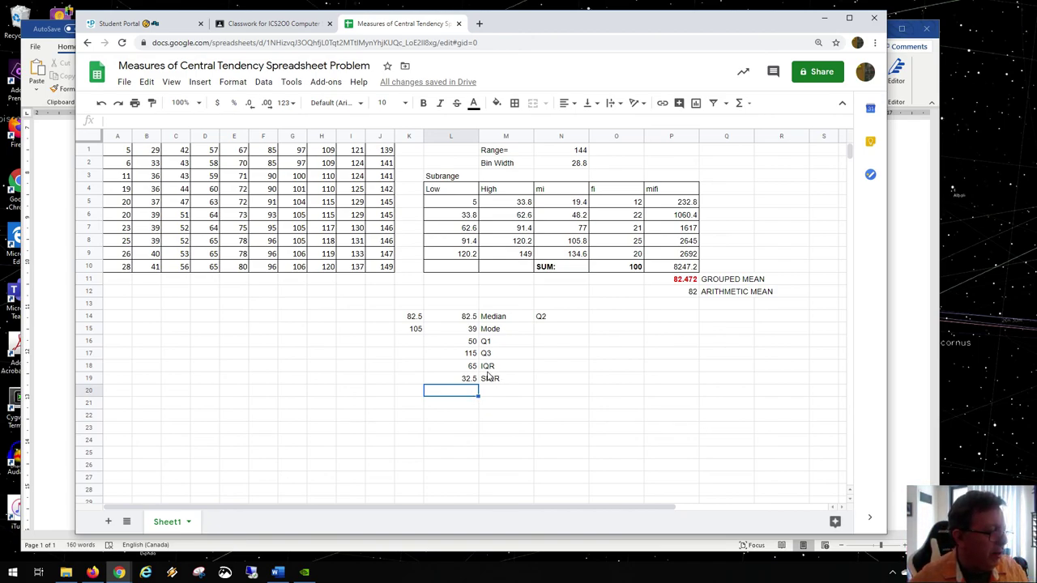
Review the quartile values in L16:L17 and the IQR and SIQR formulas in L18 and L19.
left_click_drag(469, 341, 469, 355)
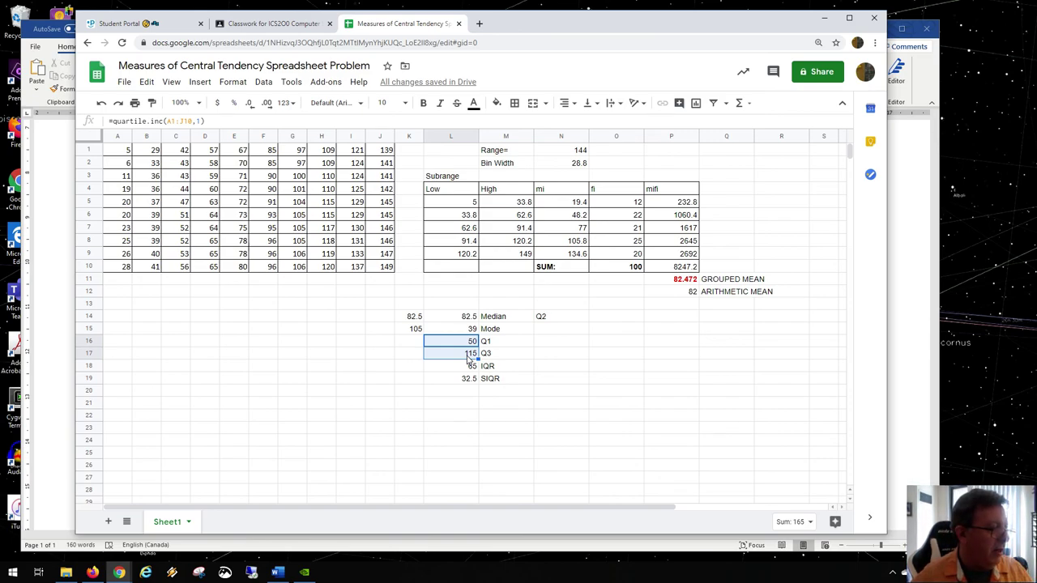
left_click(468, 366)
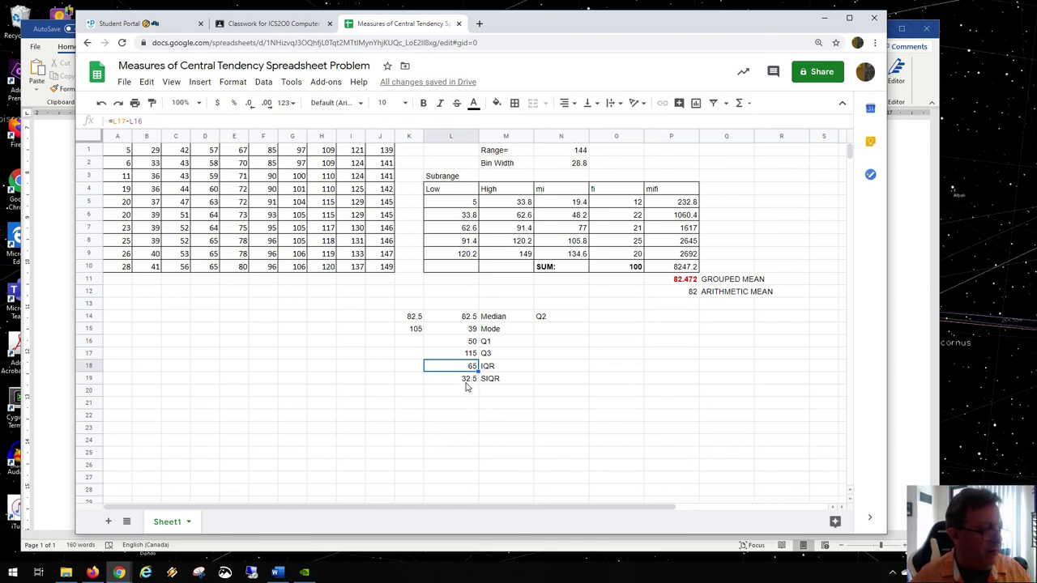
left_click(471, 381)
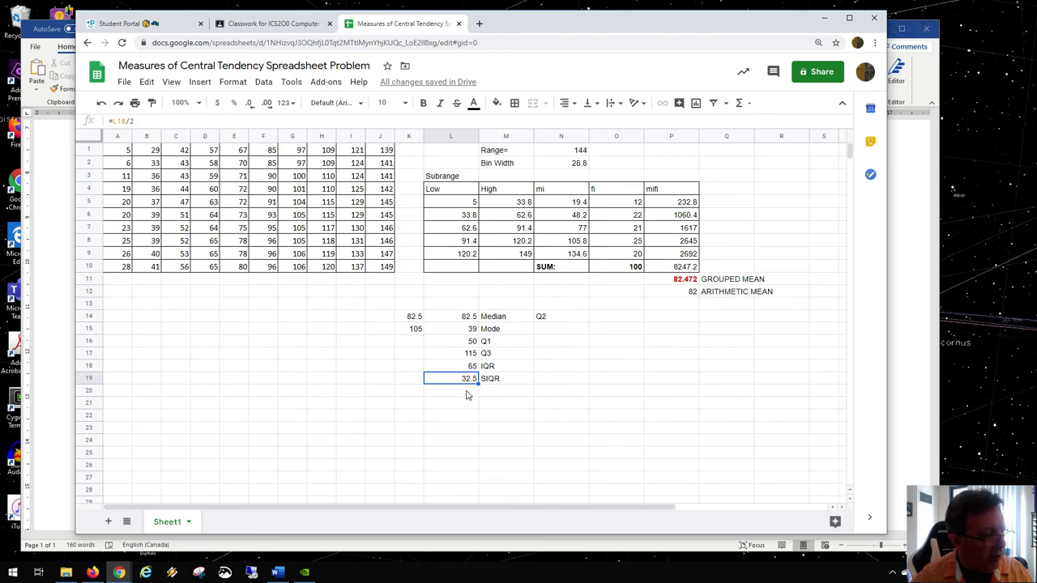
left_click(465, 393)
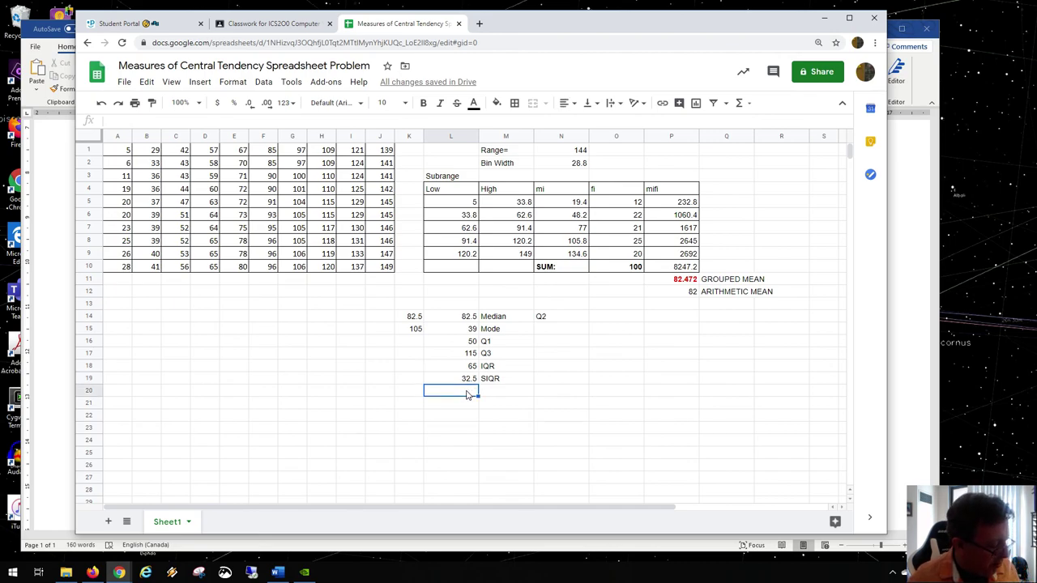
Switch to Word and compare the Find list and the fuel purchase data table with the measures calculated in the spreadsheet.
key("alt+Tab")
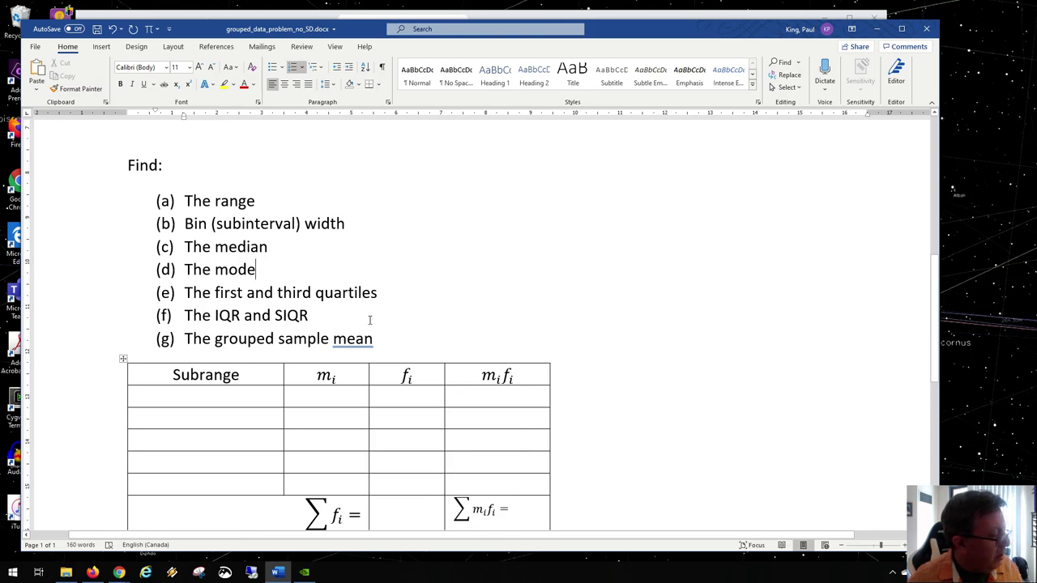
key("alt")
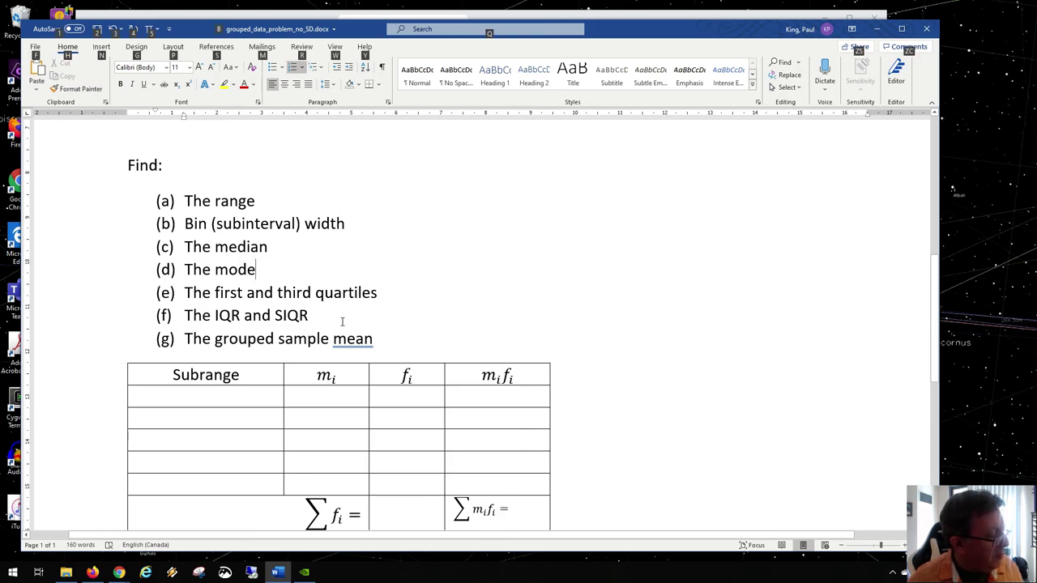
key("alt+Tab")
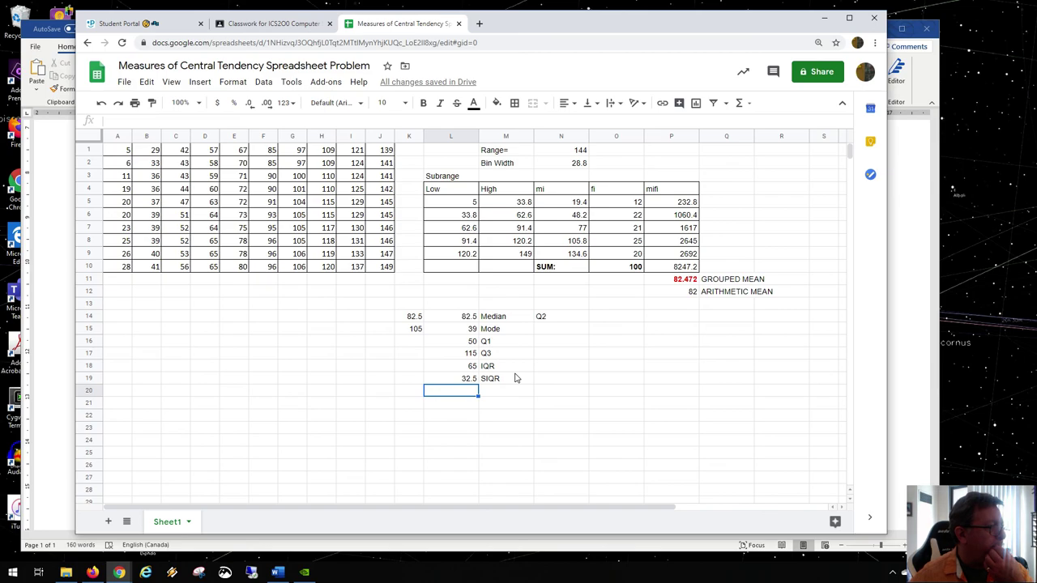
key("alt+Tab")
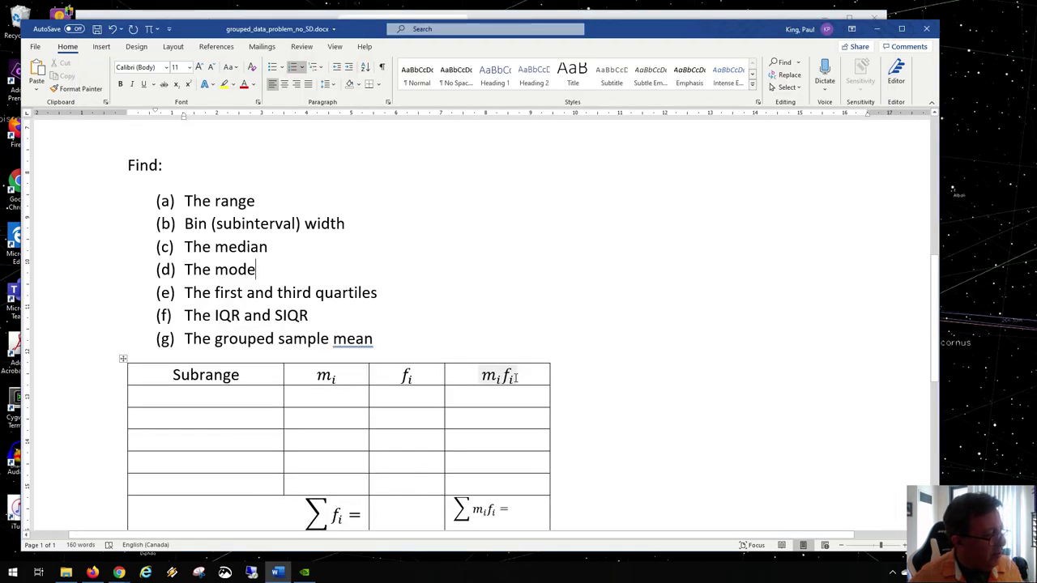
scroll(482, 321, "up", 2)
scroll(481, 321, "up", 10)
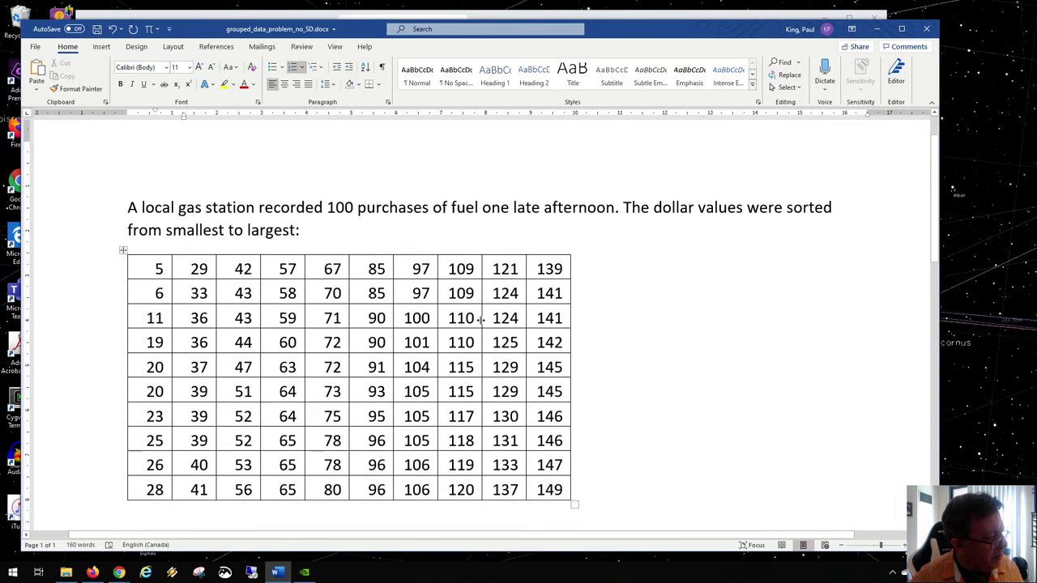
scroll(481, 321, "down", 12)
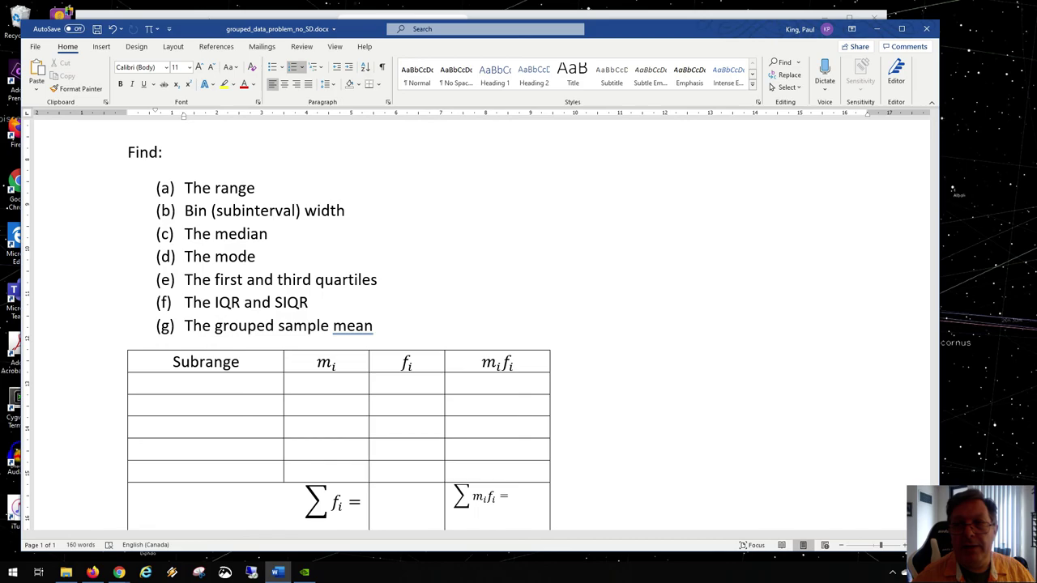
key("alt+z")
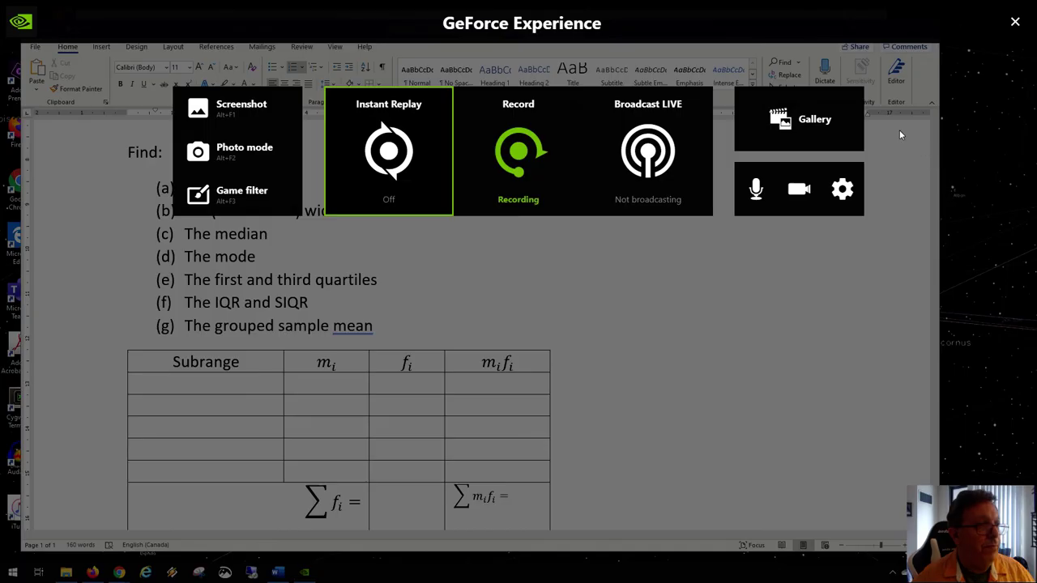